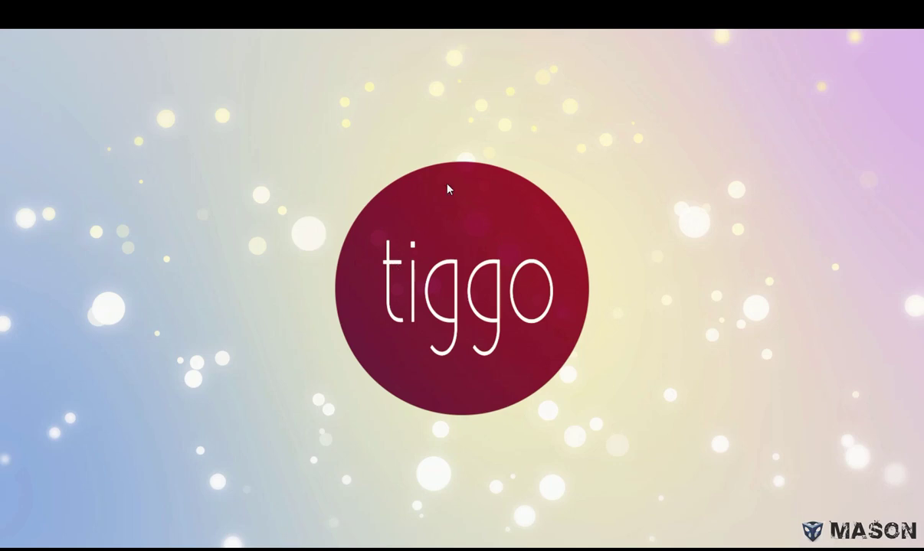
Exit the full-screen preview of the finished bokeh video to reveal the empty project
double_click(366, 204)
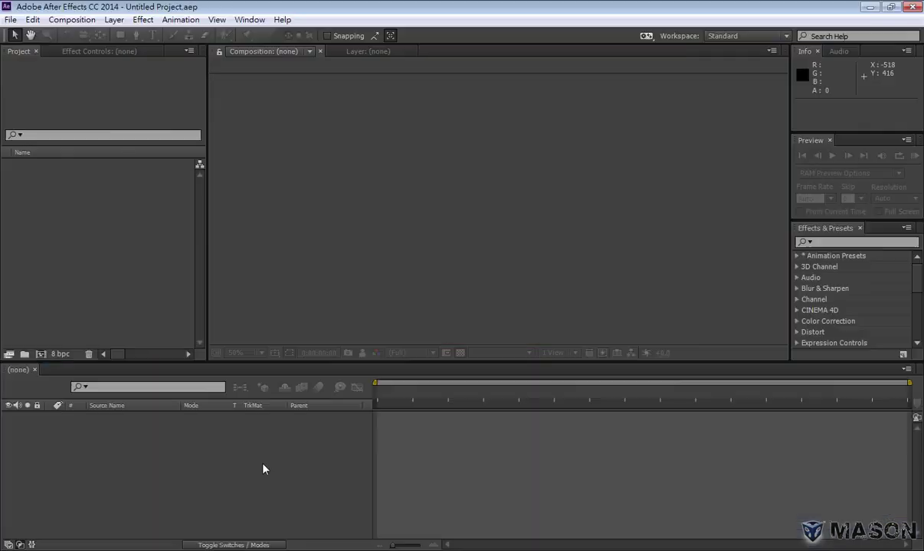
Create Comp 1 with the HDV/HDTV 720 29.97 preset (1280×720) and a 0;00;06;00 duration
left_click(40, 355)
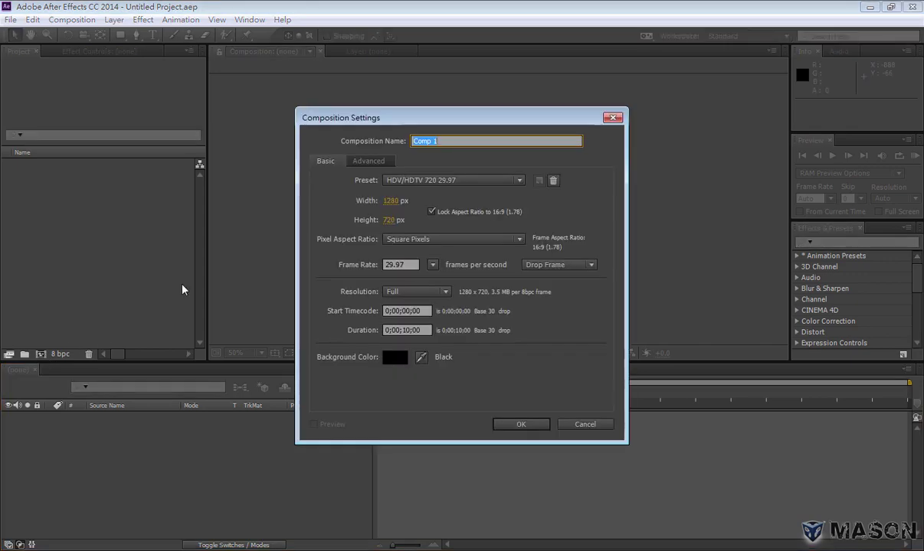
left_click(421, 180)
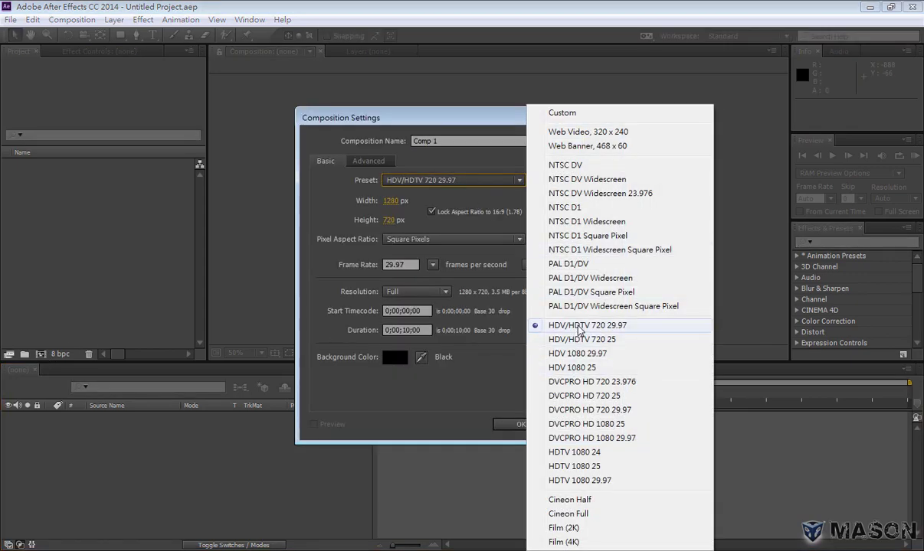
left_click(559, 324)
left_click(425, 330)
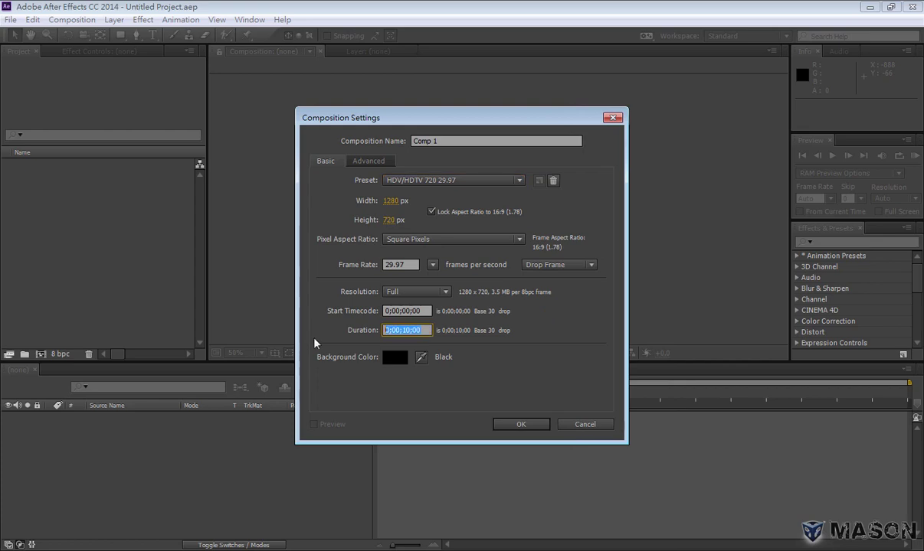
type("6")
left_click(521, 424)
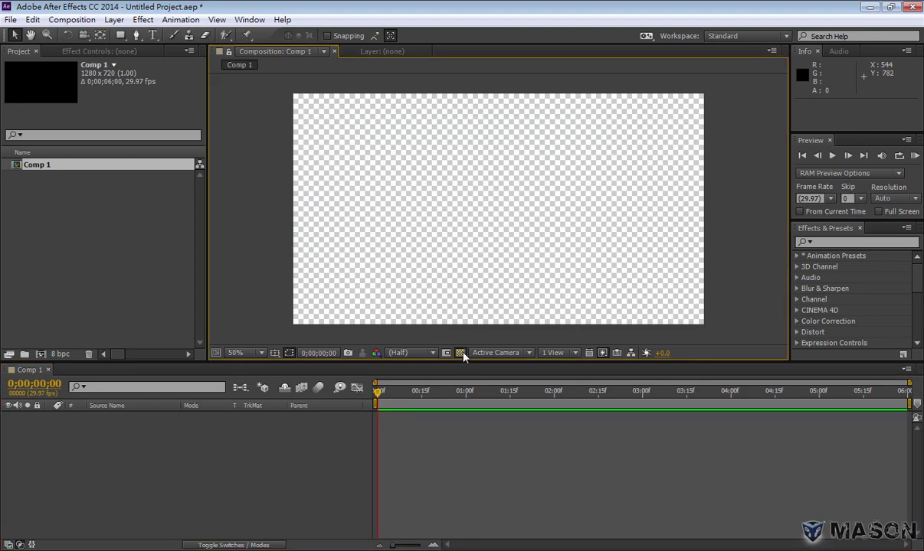
Switch the transparency grid off so Comp 1 shows black, enlarging the viewer slightly
left_click(462, 354)
left_click(462, 354)
left_click(462, 353)
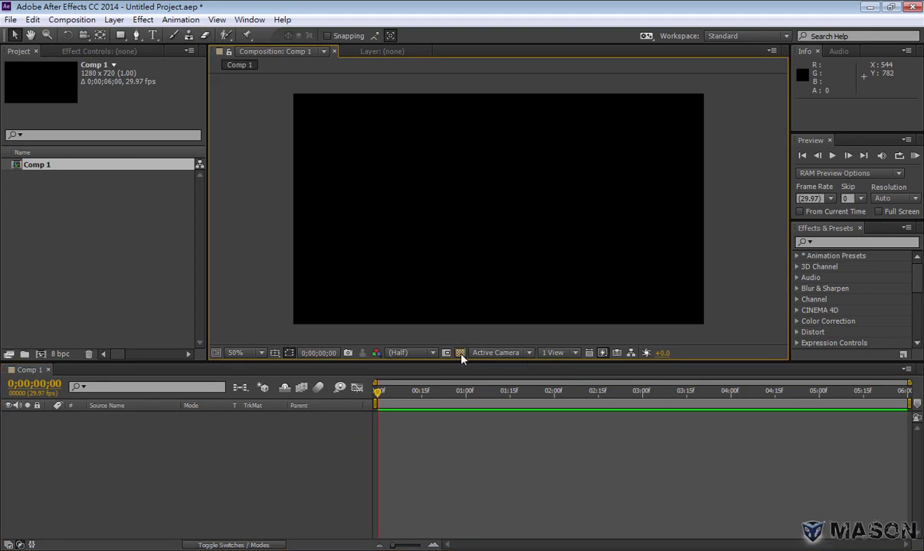
left_click(462, 354)
left_click(461, 354)
left_click(460, 353)
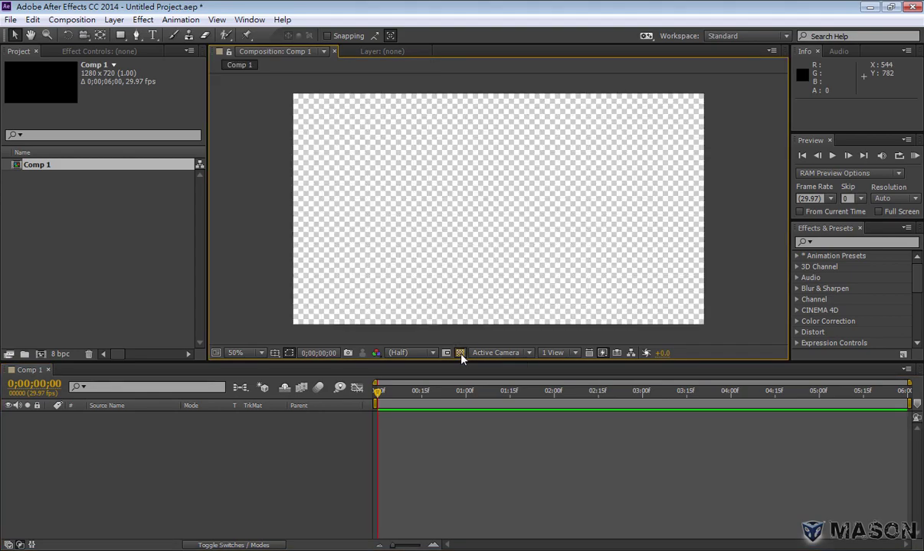
left_click(460, 354)
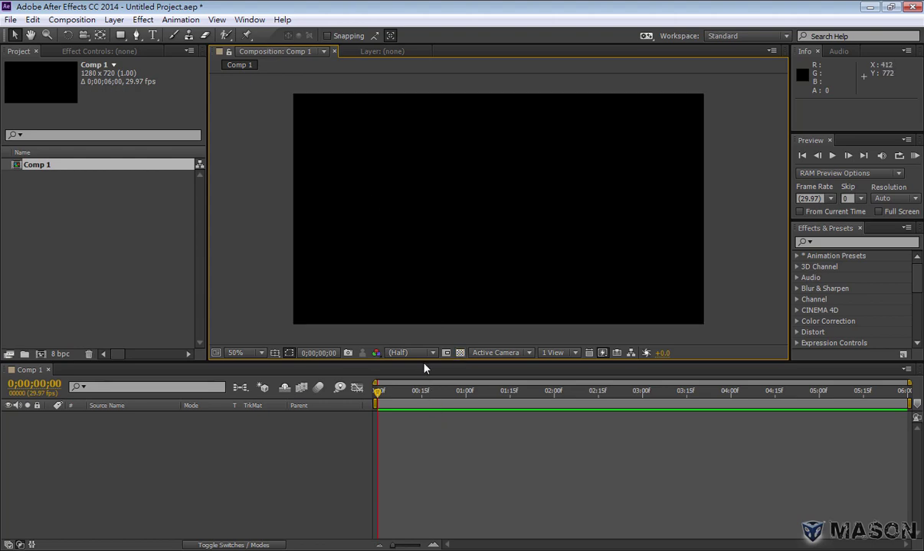
left_click_drag(444, 363, 467, 374)
left_click(460, 365)
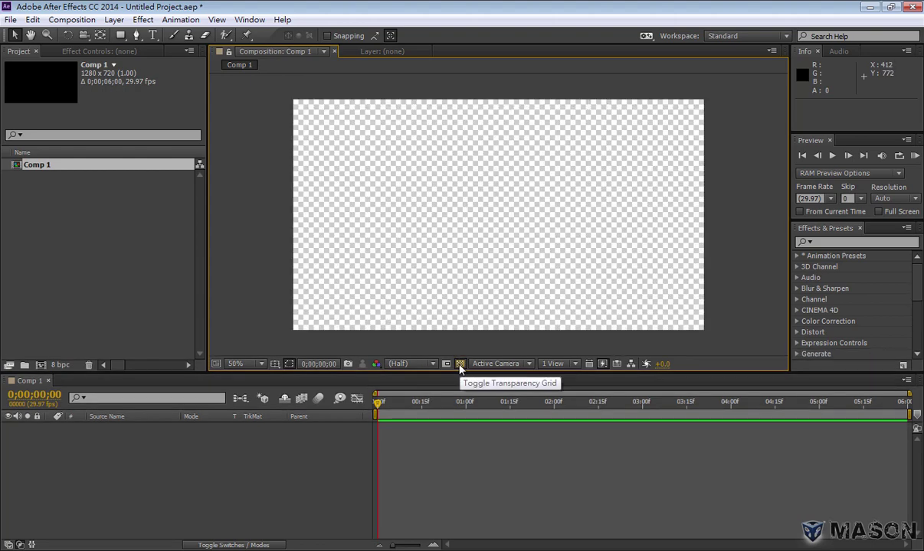
left_click(461, 364)
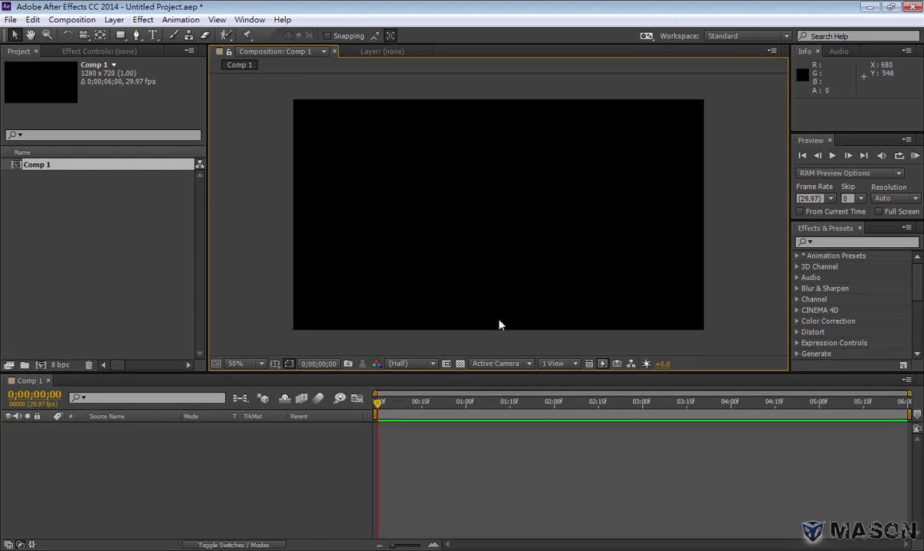
right_click(142, 453)
Add a comp-size 1280×720 black solid named Black Solid 1 via New > Solid
mouse_move(290, 318)
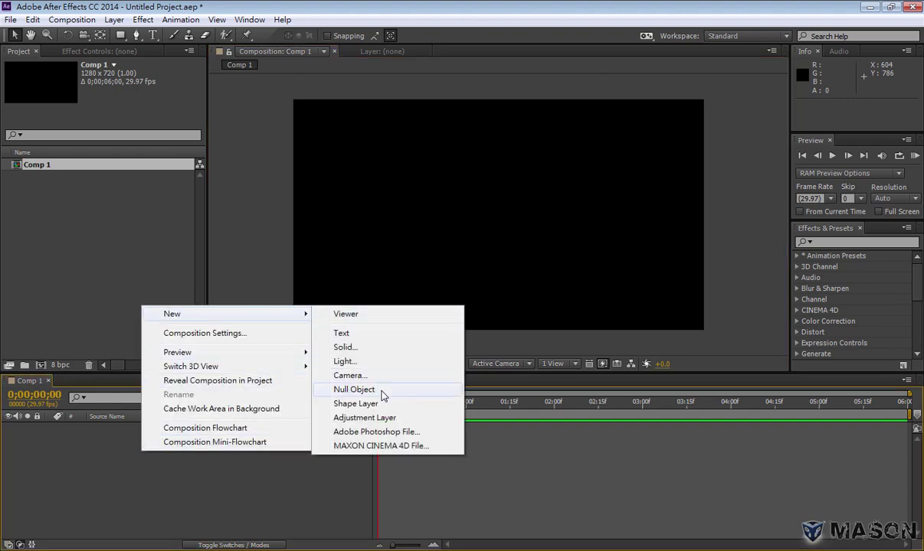
left_click(344, 347)
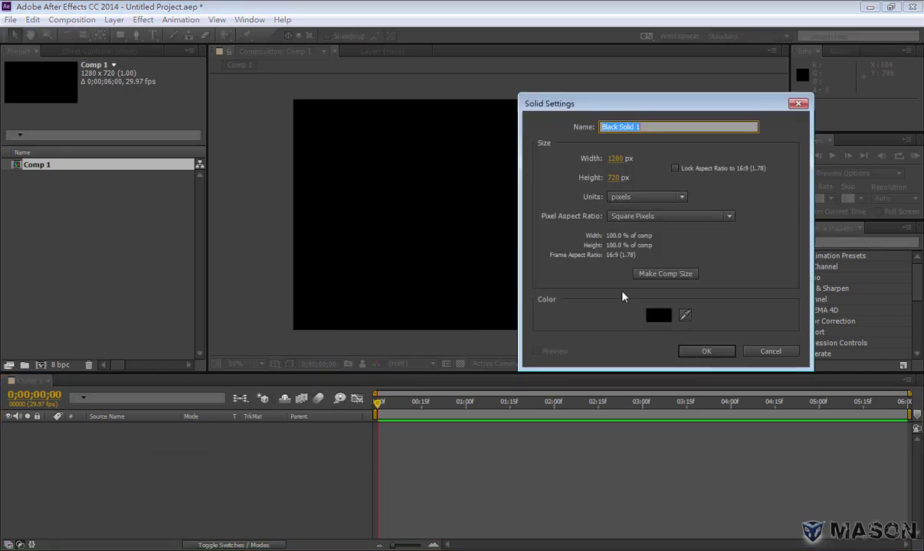
left_click(699, 351)
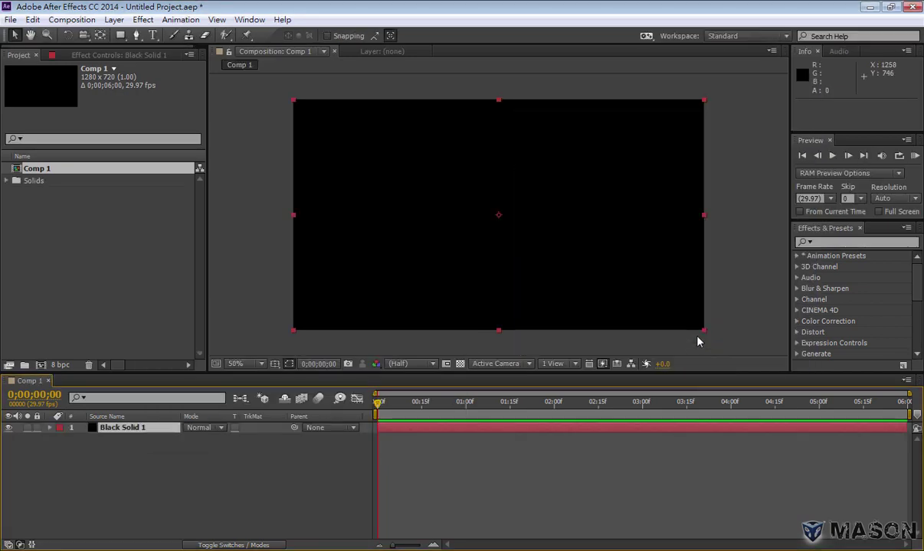
Search 'gradi' in Effects & Presets and apply 4-Color Gradient to Black Solid 1
left_click(841, 242)
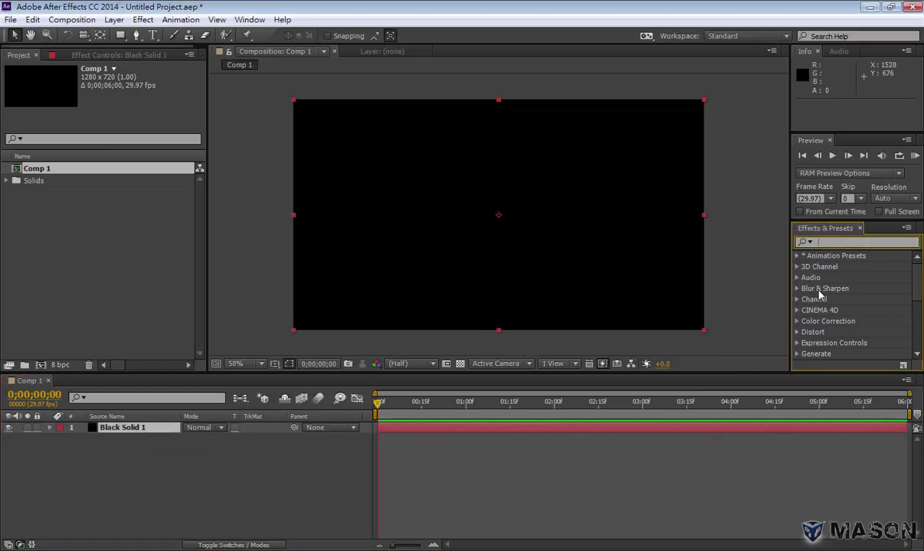
type("g")
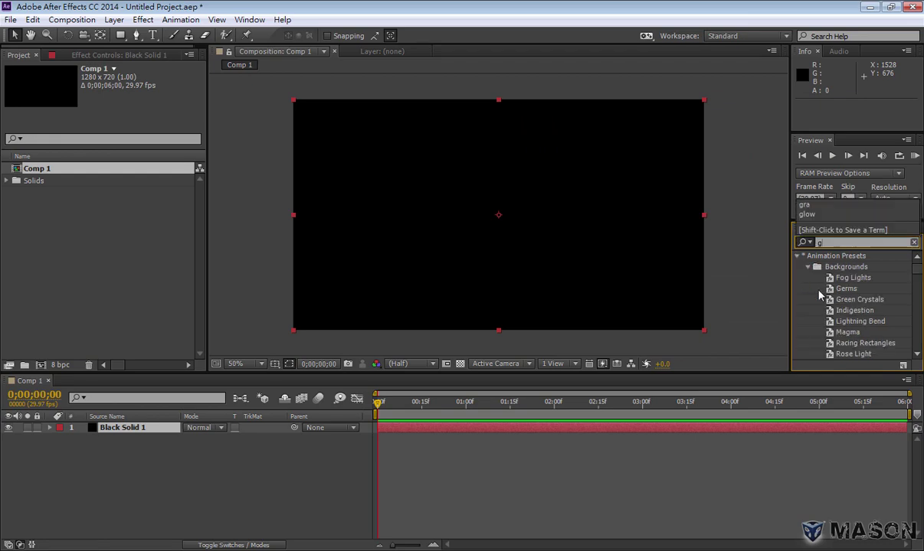
type("rad")
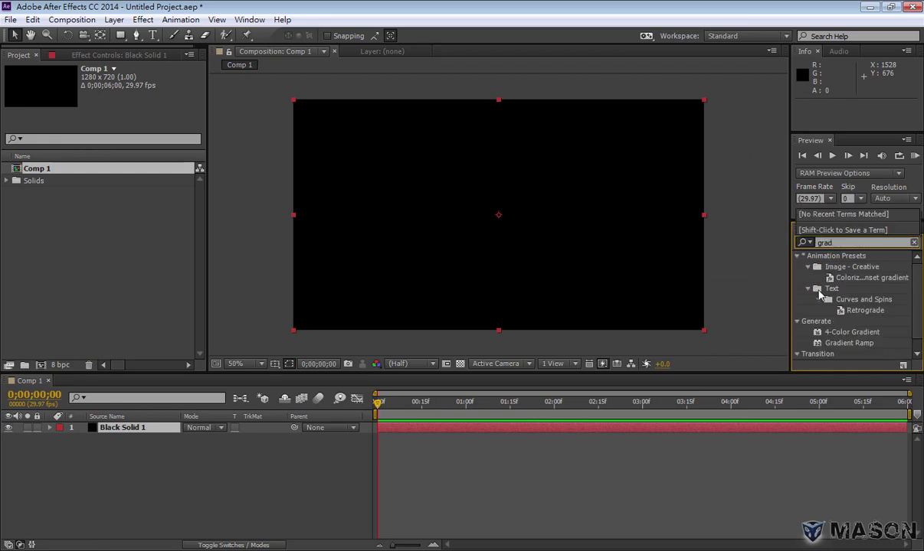
type("i")
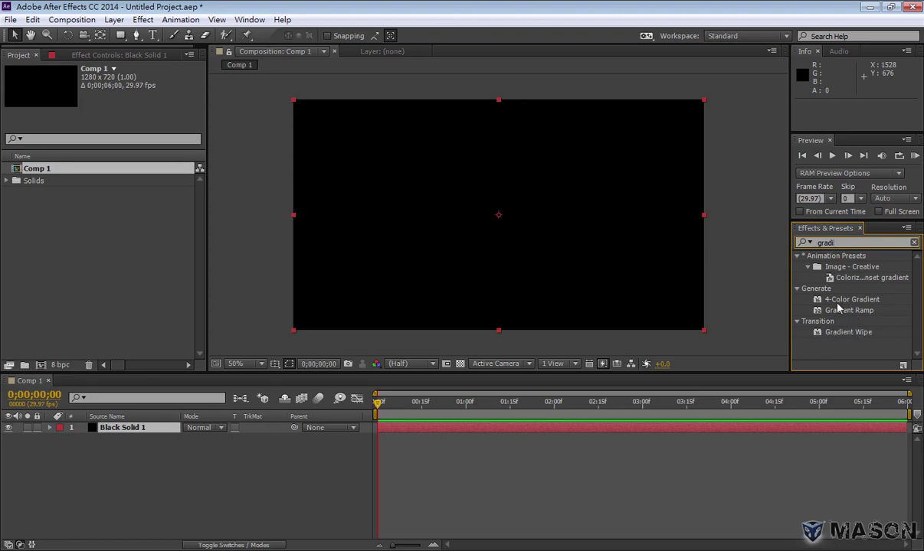
left_click_drag(842, 300, 582, 218)
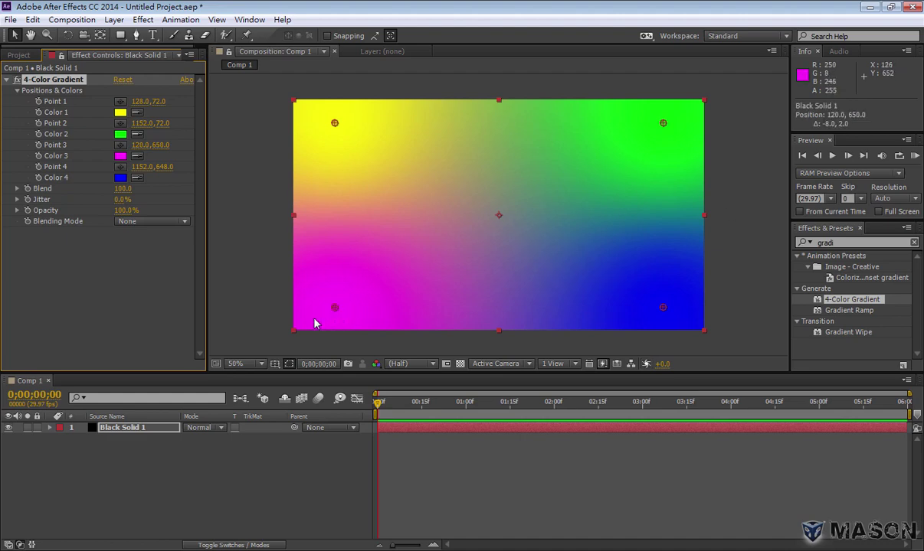
At 25% zoom, drag magenta off lower-left, yellow past the left edge, blue above top-right
left_click_drag(335, 309, 250, 357)
key("comma")
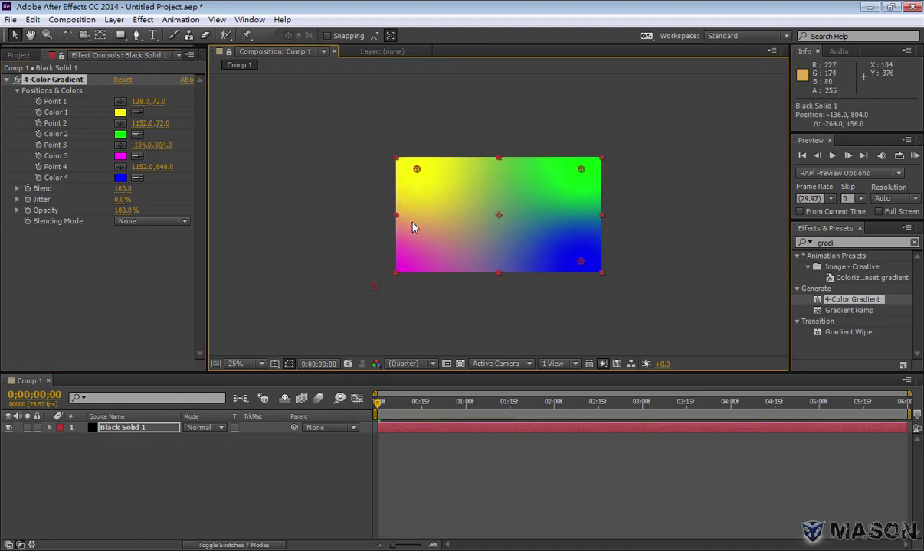
left_click_drag(374, 288, 419, 255)
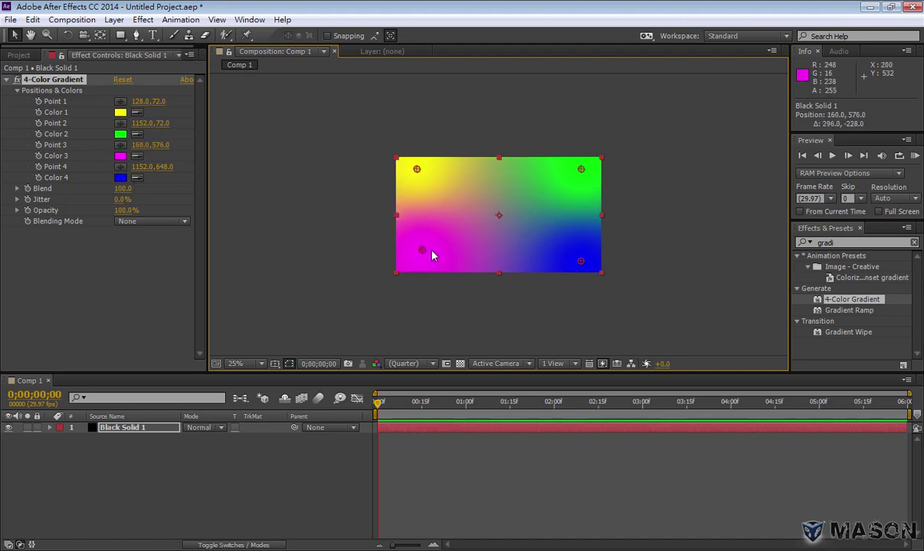
left_click_drag(418, 257, 300, 318)
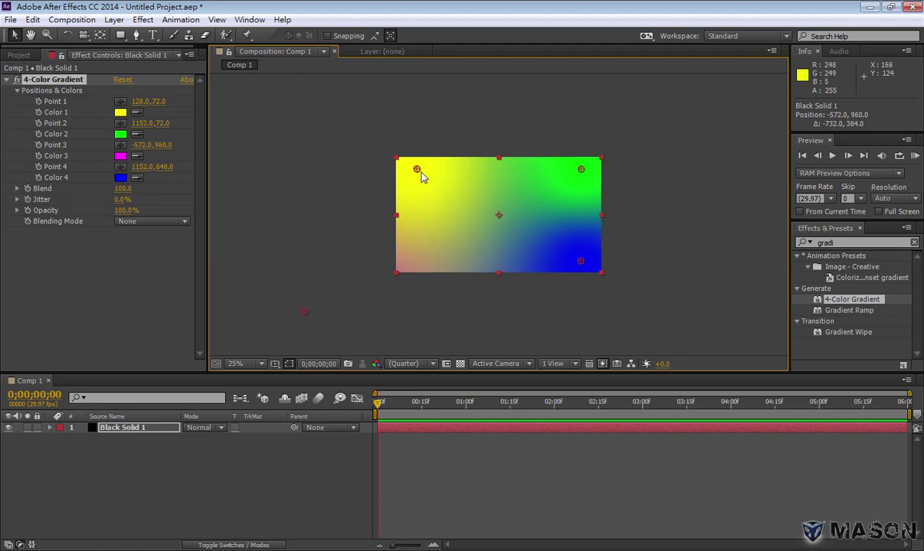
left_click_drag(416, 169, 366, 258)
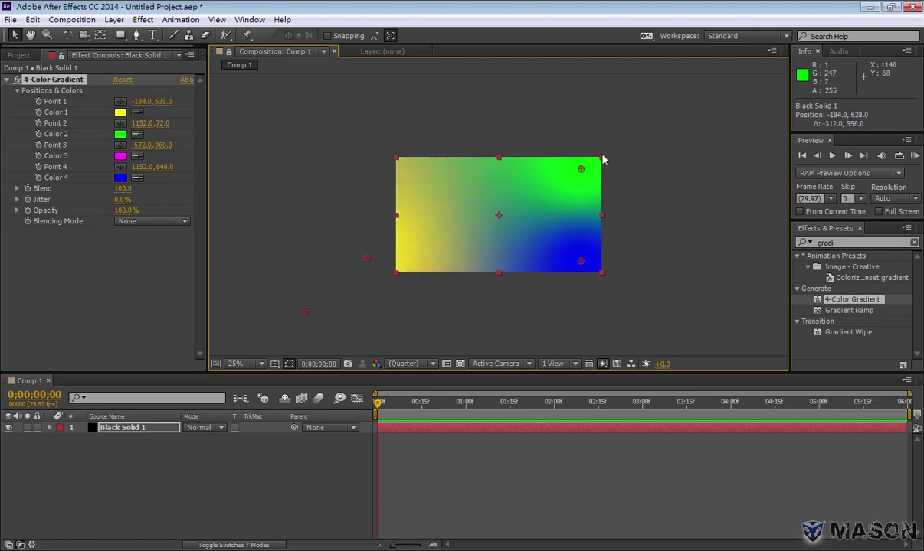
left_click_drag(581, 169, 653, 130)
mouse_move(581, 261)
left_mouse_down()
mouse_move(616, 144)
mouse_move(712, 232)
left_mouse_up()
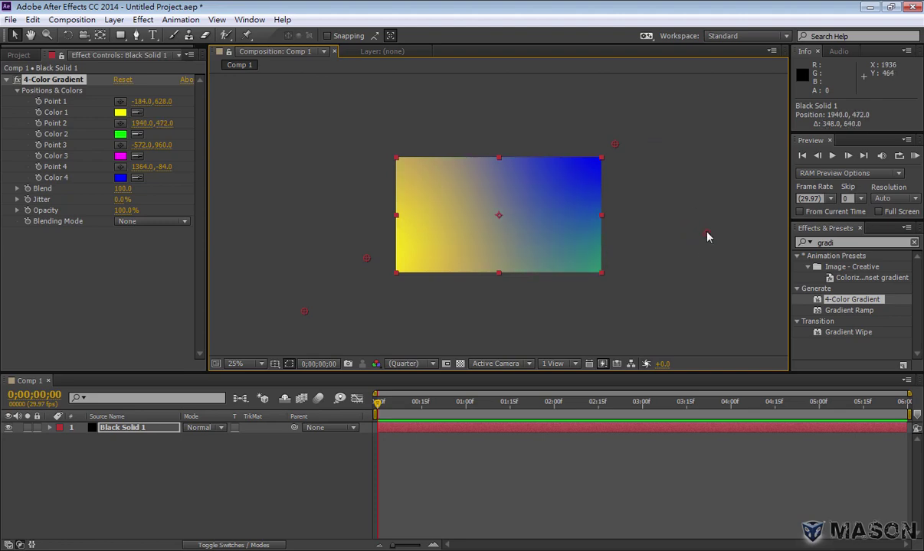
left_click_drag(366, 258, 381, 253)
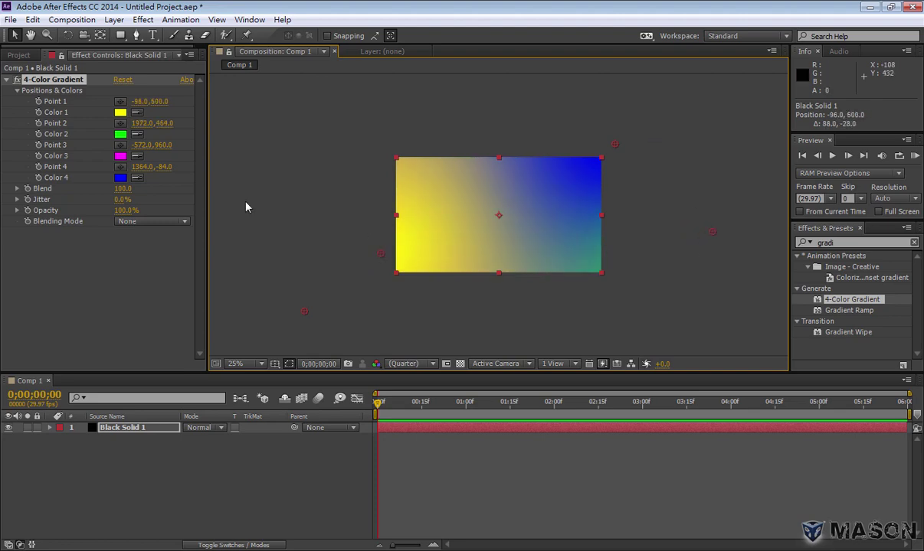
Tint the first three gradient colours to pale yellow, light green and pink
left_click(120, 113)
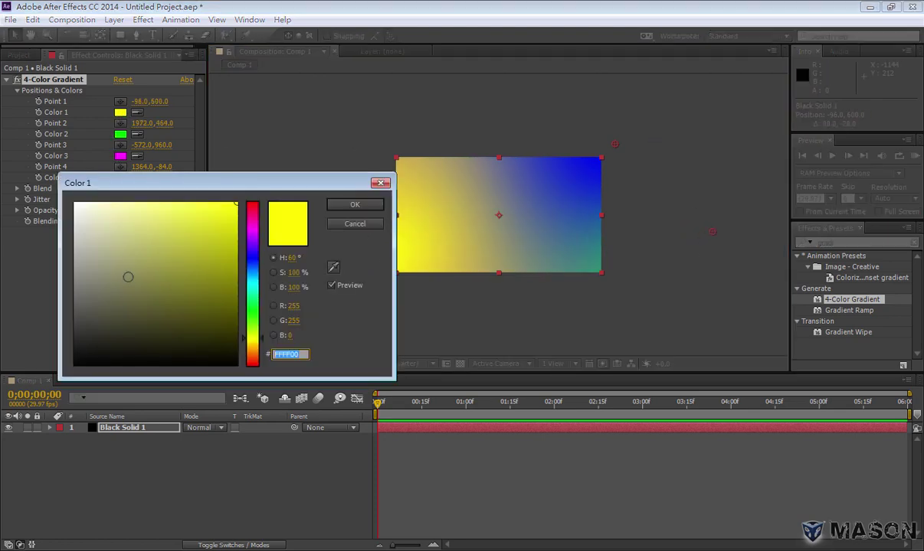
left_click(109, 265)
left_click_drag(120, 213, 127, 217)
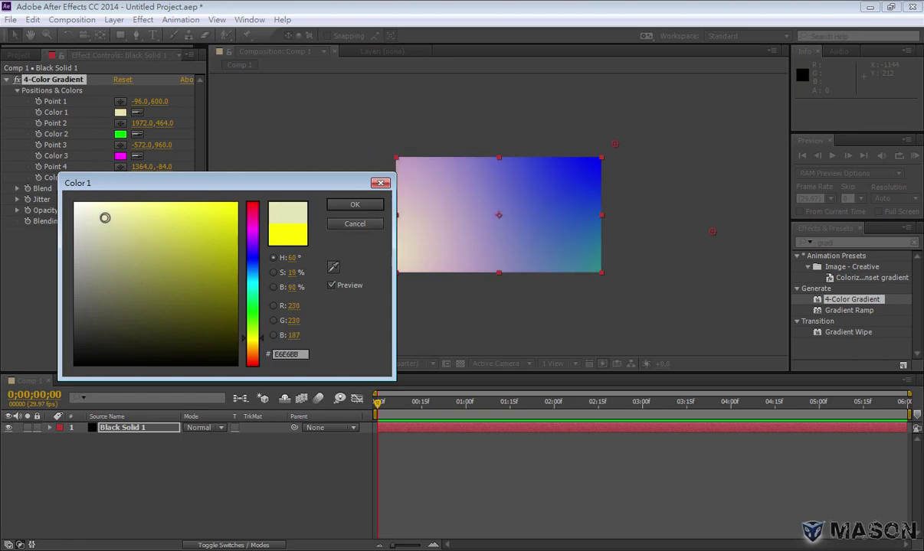
left_click(354, 205)
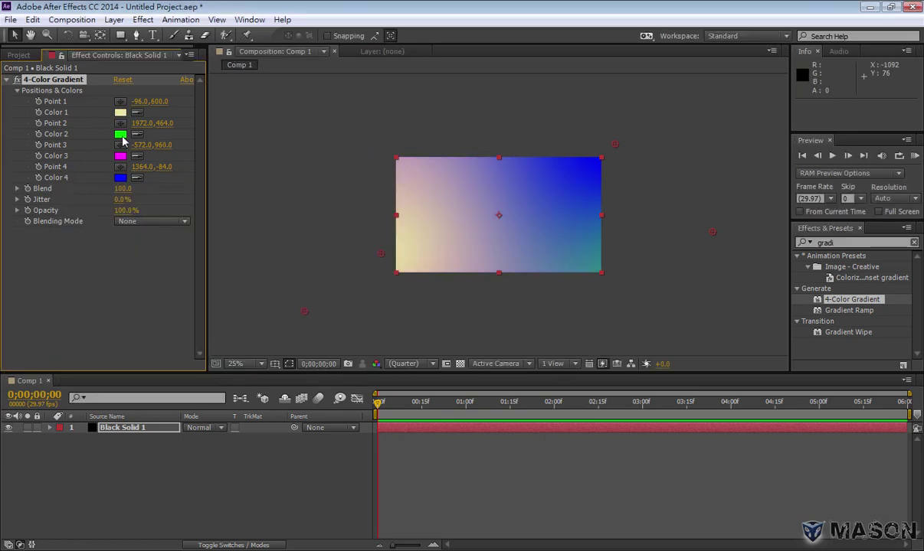
left_click(120, 135)
left_click(112, 224)
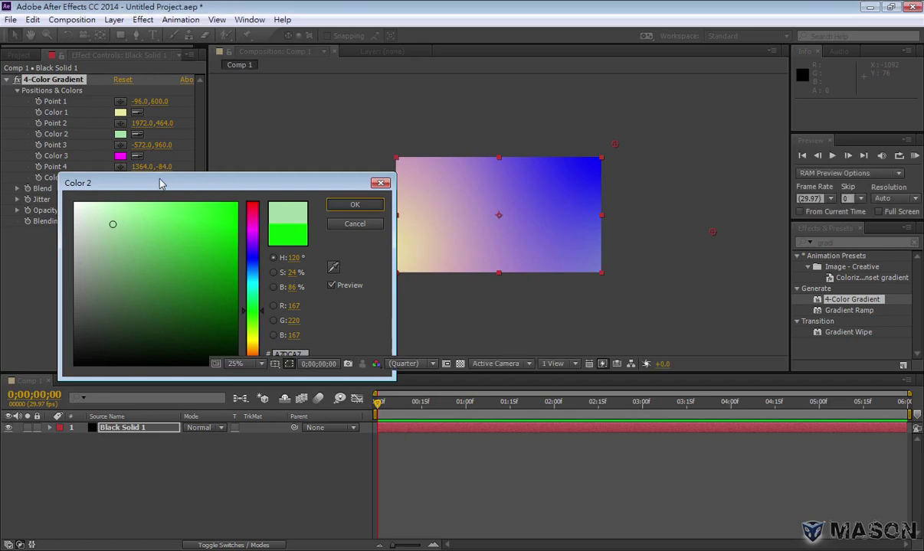
key("Return")
left_click(121, 155)
left_click(142, 229)
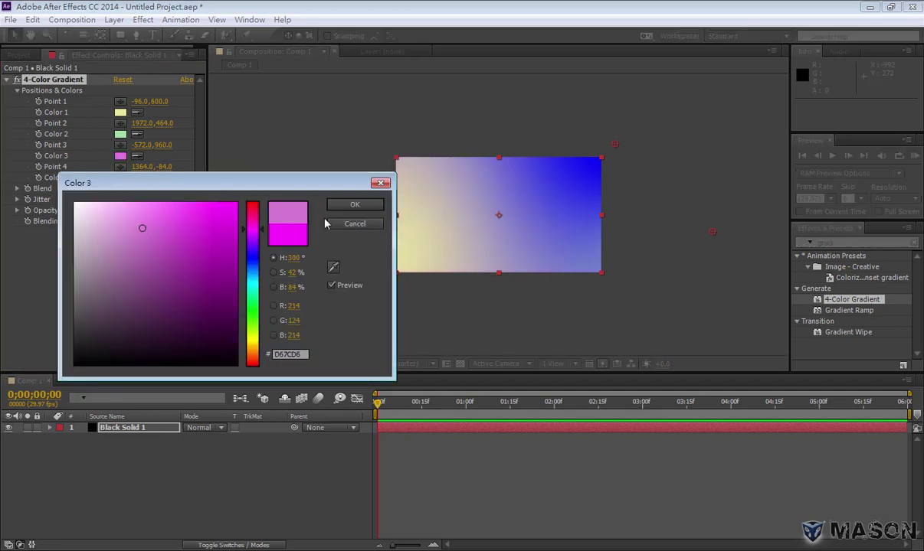
key("Return")
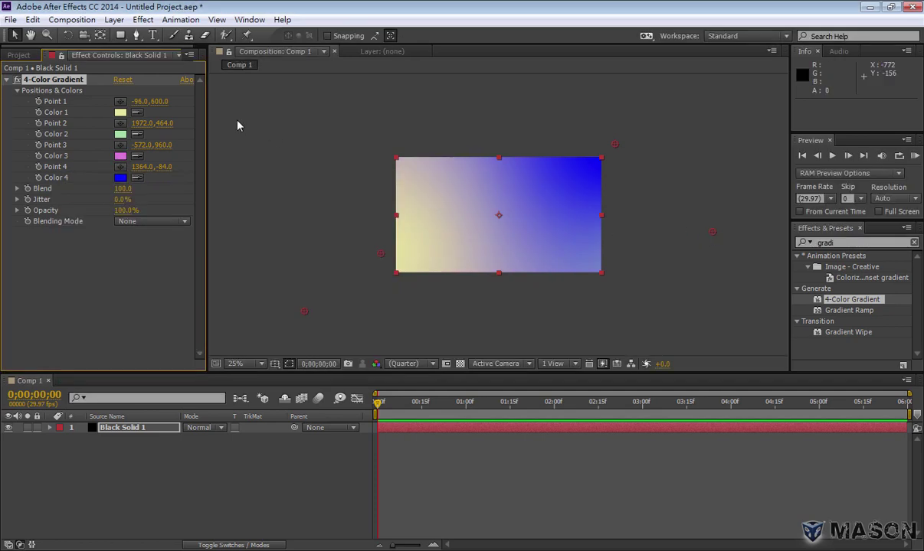
Reset 4-Color Gradient, then set Colors 1–4 to pale yellow, pale green, pale pink and lavender
left_click(119, 79)
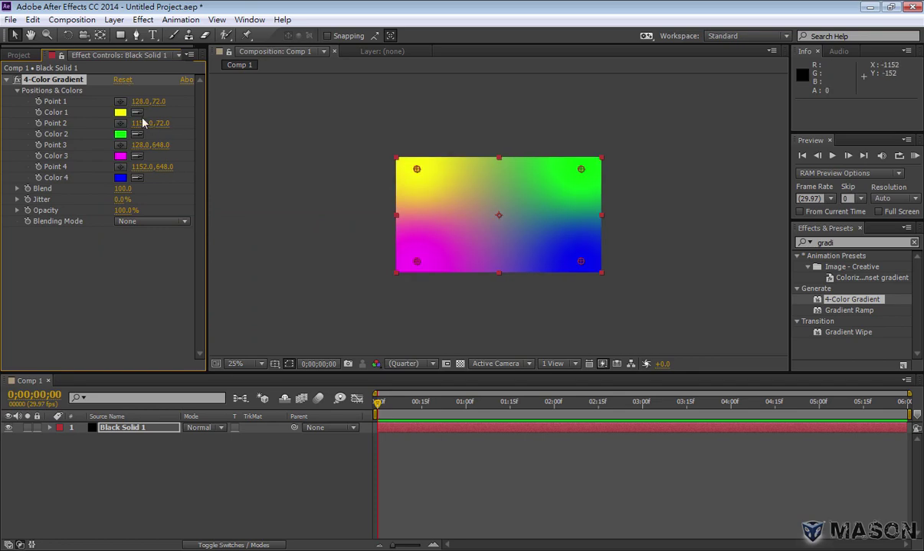
left_click(120, 111)
left_click(140, 219)
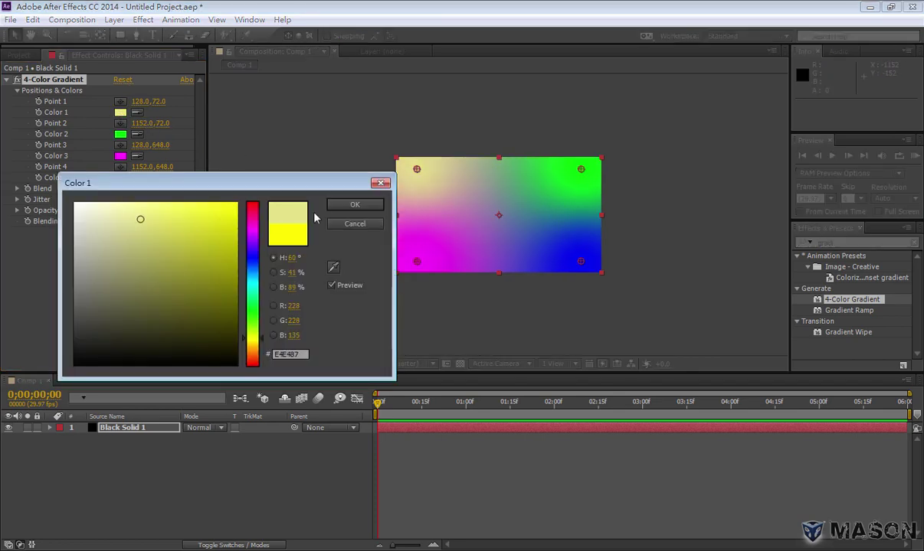
left_click(354, 204)
left_click(120, 134)
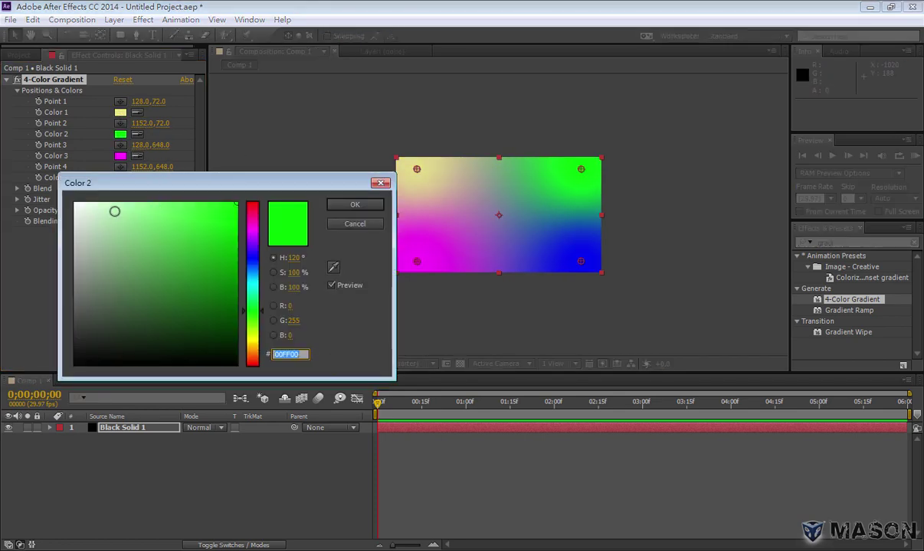
left_click(114, 211)
left_click(342, 203)
left_click(121, 156)
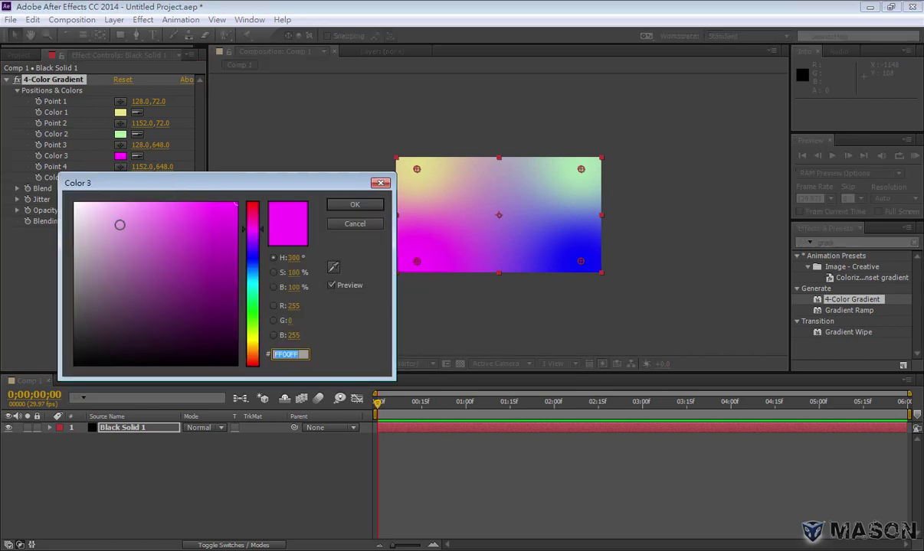
left_click(126, 215)
left_click(355, 204)
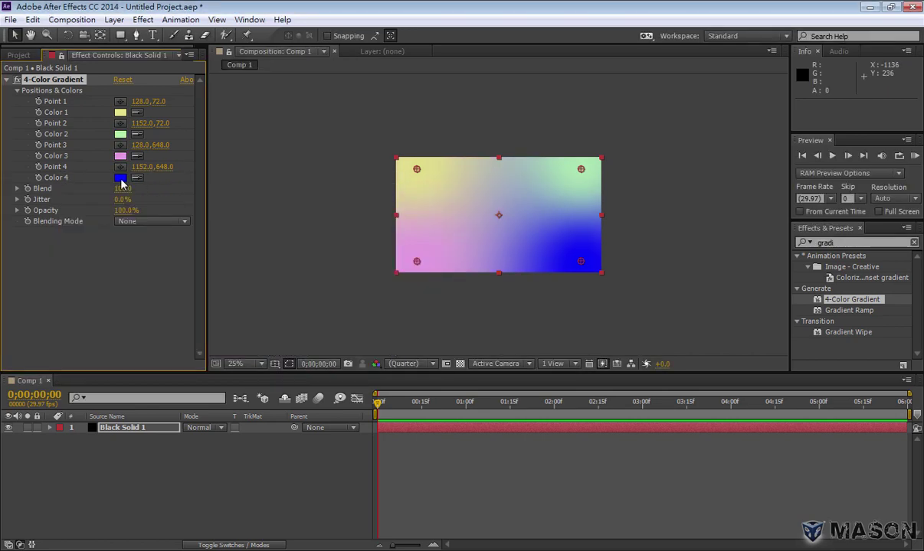
left_click(121, 177)
left_click(105, 236)
Confirm lavender for Color 4 and drag all four gradient points outside the layer
left_click(355, 205)
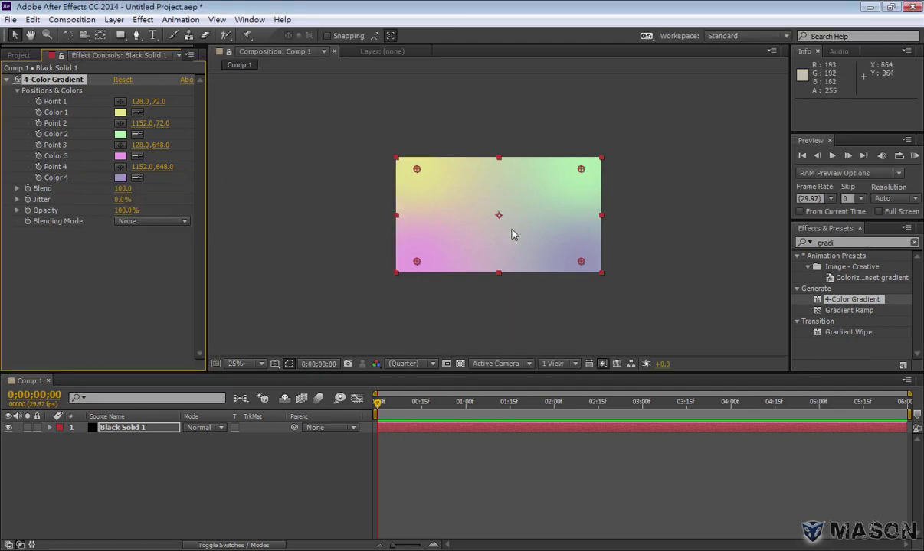
left_click_drag(417, 262, 373, 283)
mouse_move(419, 171)
left_mouse_down()
mouse_move(404, 235)
mouse_move(346, 228)
left_mouse_up()
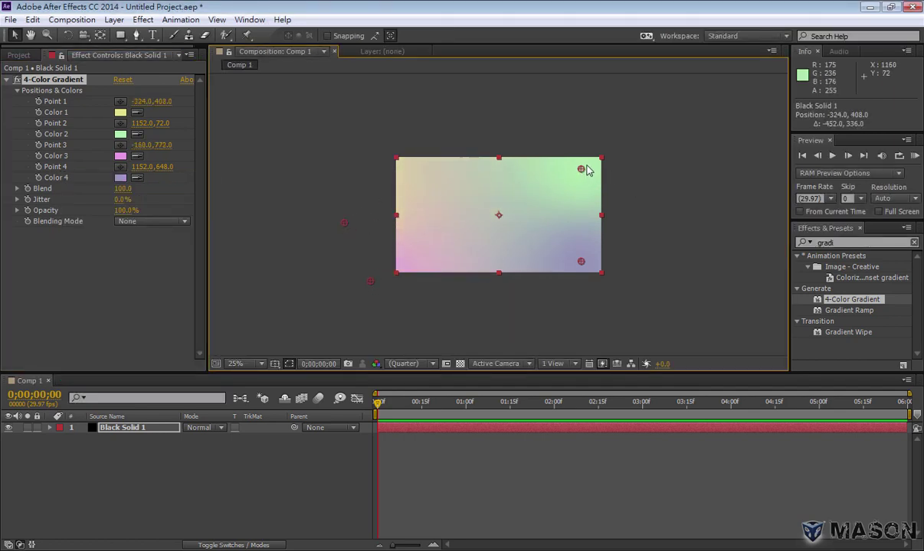
left_click_drag(580, 170, 648, 136)
left_click_drag(581, 260, 608, 202)
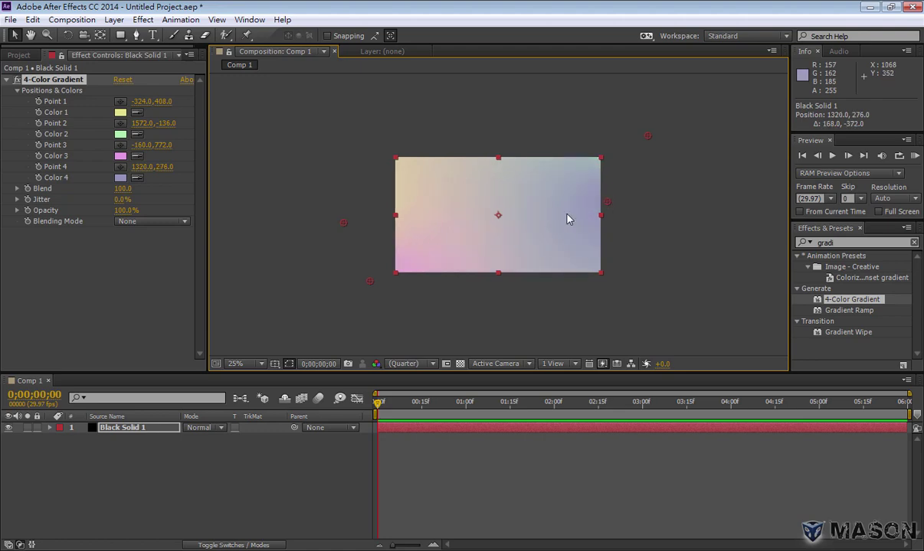
Fine-tune the points: Point 1 to -252,344, Point 3 to -32,860, Point 4 to 1420,300
key("period")
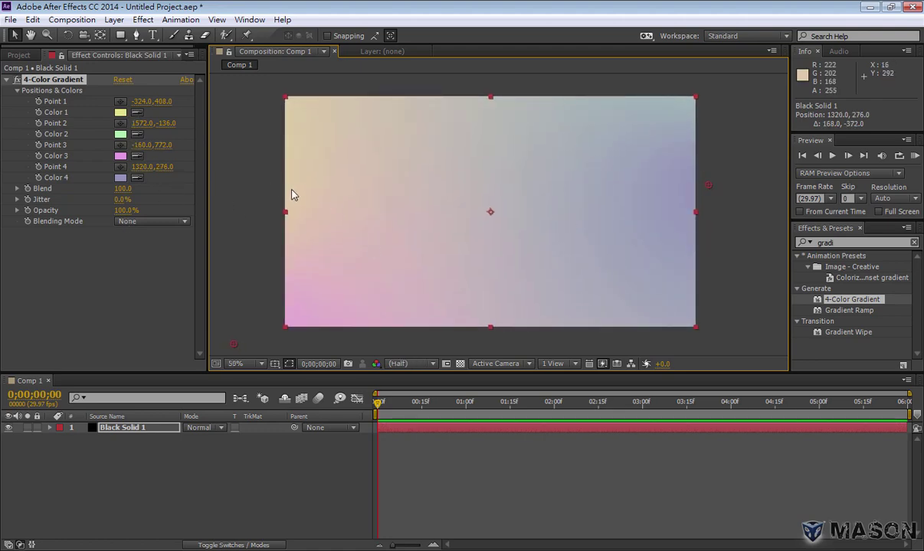
key("comma")
left_click_drag(368, 281, 375, 285)
left_click_drag(340, 221, 352, 211)
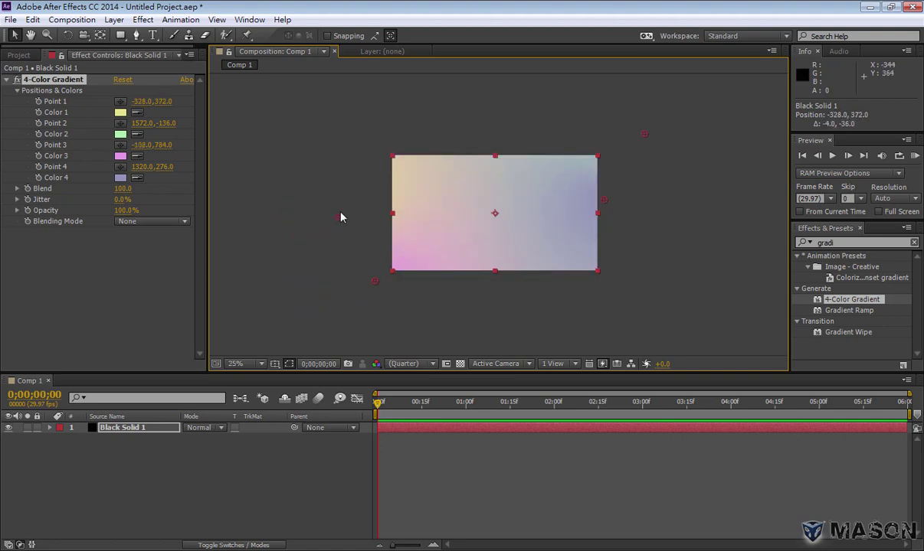
left_click_drag(374, 281, 389, 295)
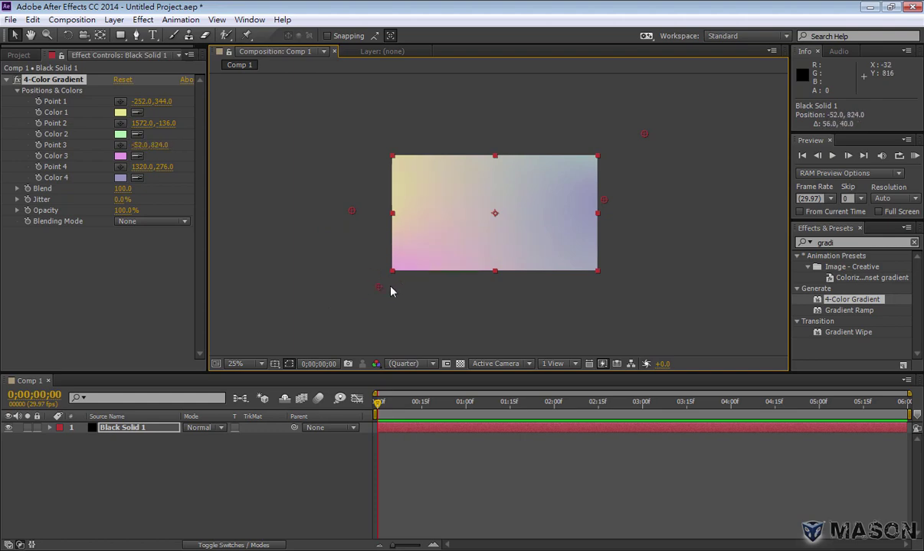
left_click_drag(608, 201, 628, 206)
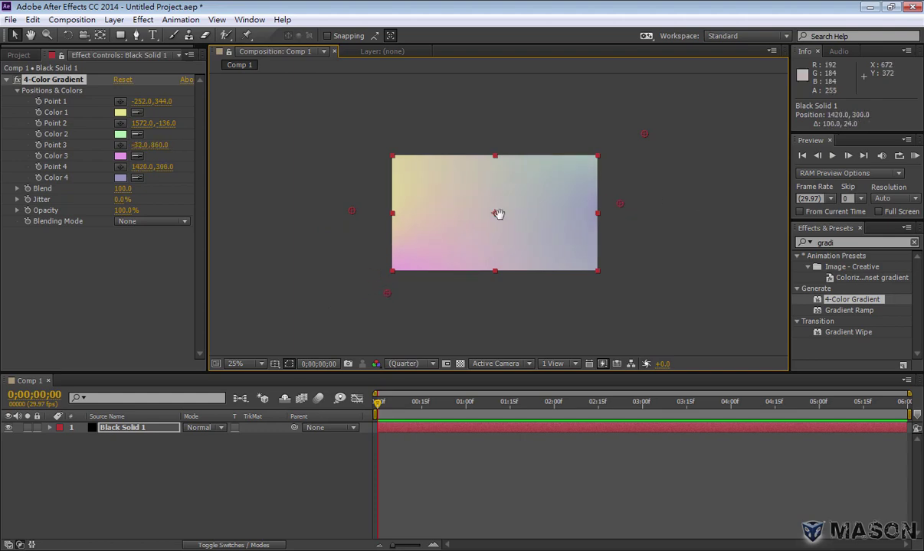
scroll(499, 212, "up", 2)
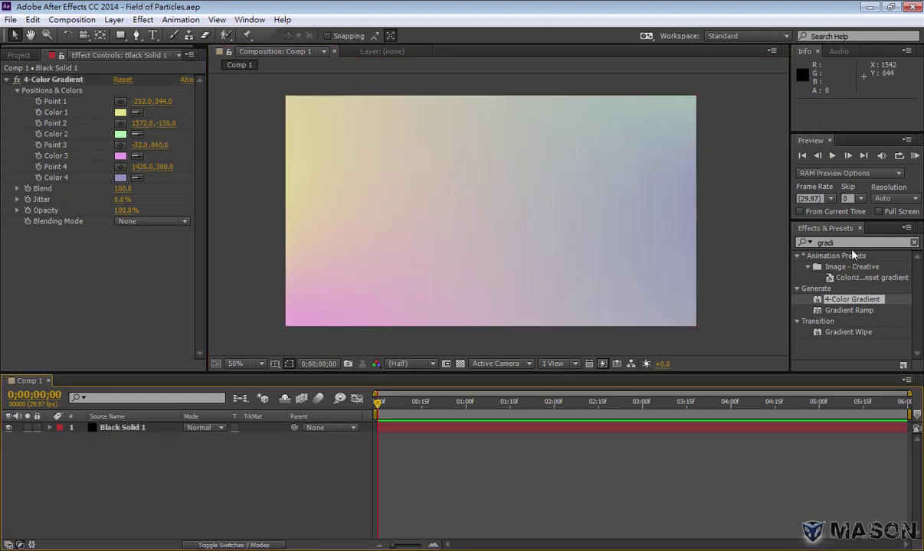
Create a 1280×720 red solid, Red Solid 1, via New > Solid with a red colour swatch
right_click(145, 452)
mouse_move(290, 316)
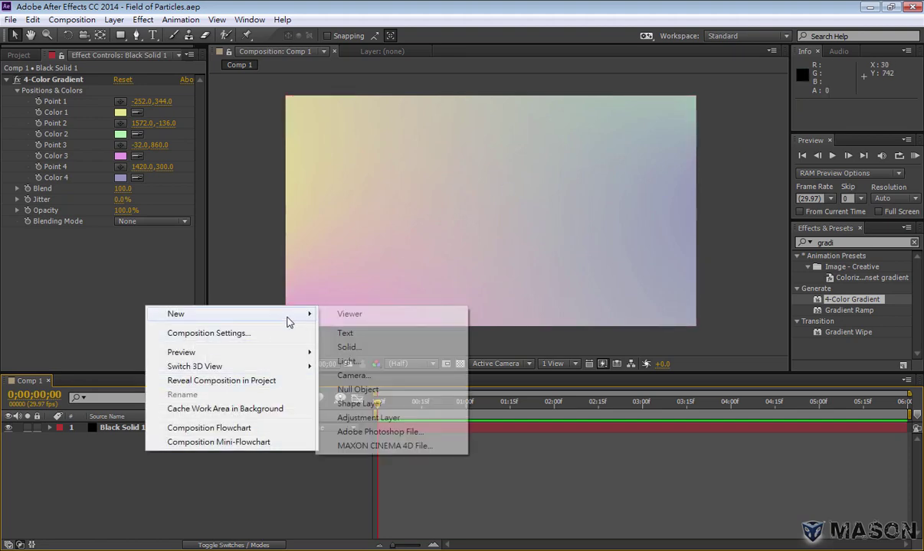
left_click(387, 353)
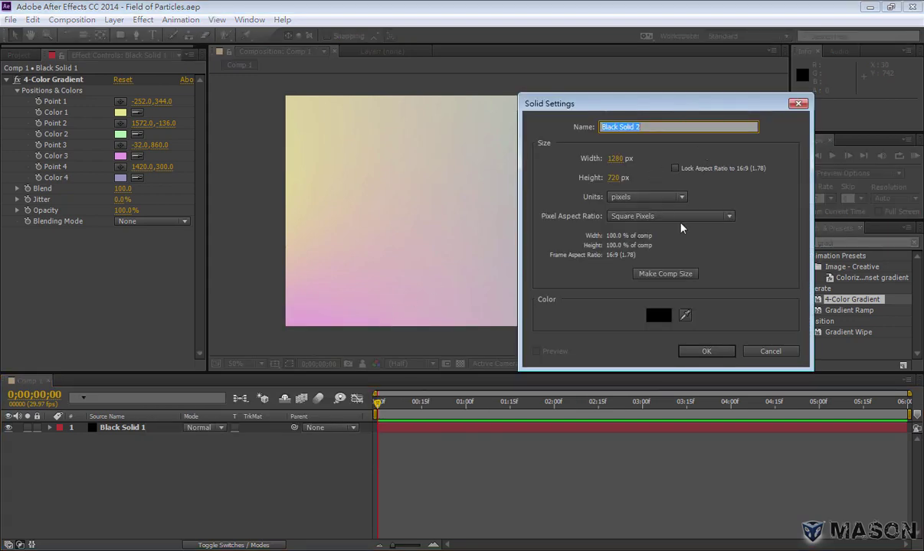
left_click(658, 315)
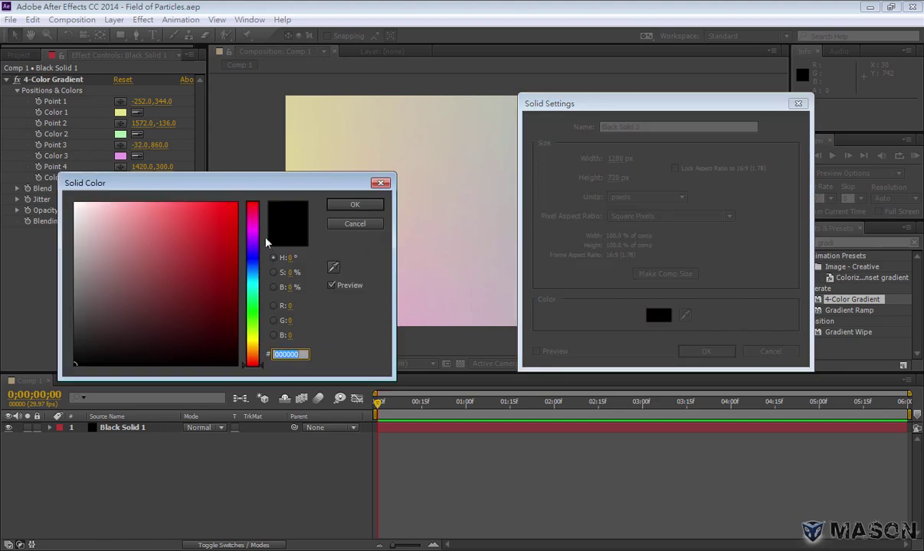
left_click(204, 219)
left_click(355, 205)
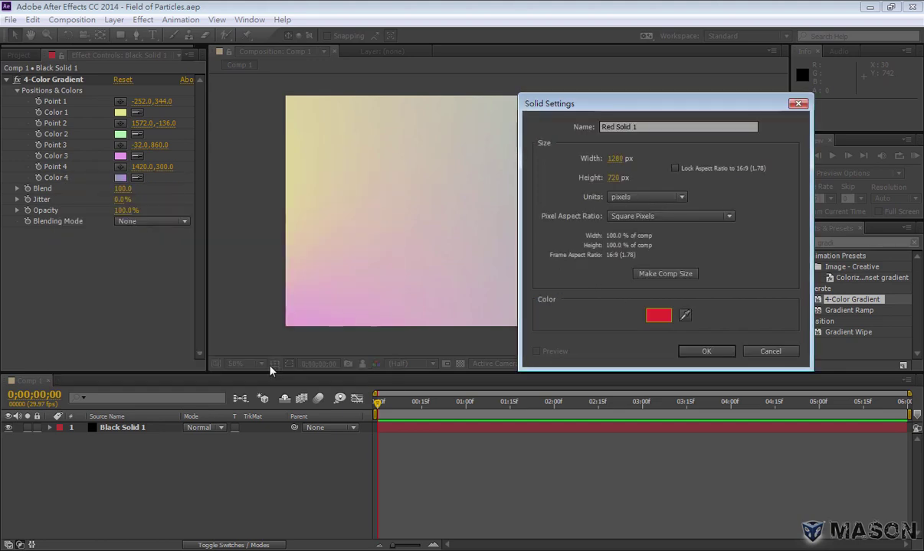
left_click(703, 350)
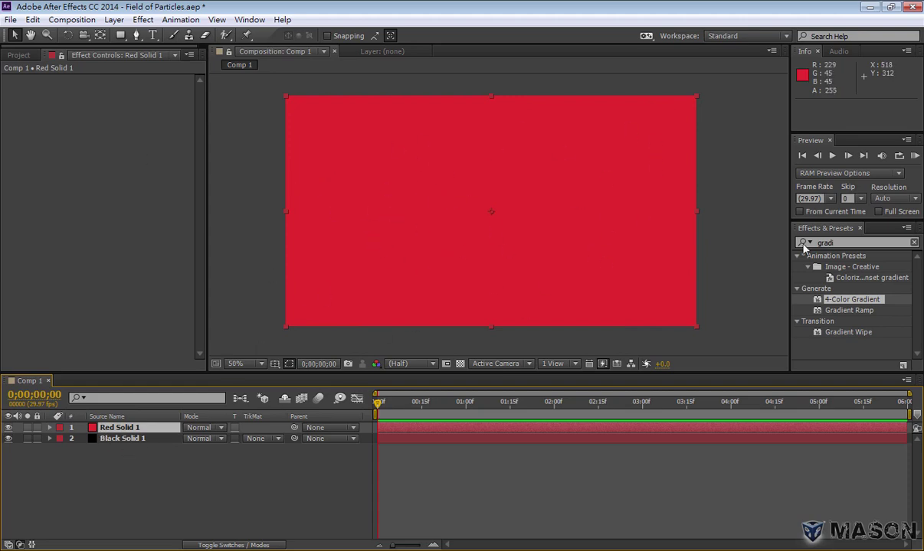
Search 'particl' in Effects & Presets and apply CC Particle Systems II to Red Solid 1
left_click(913, 243)
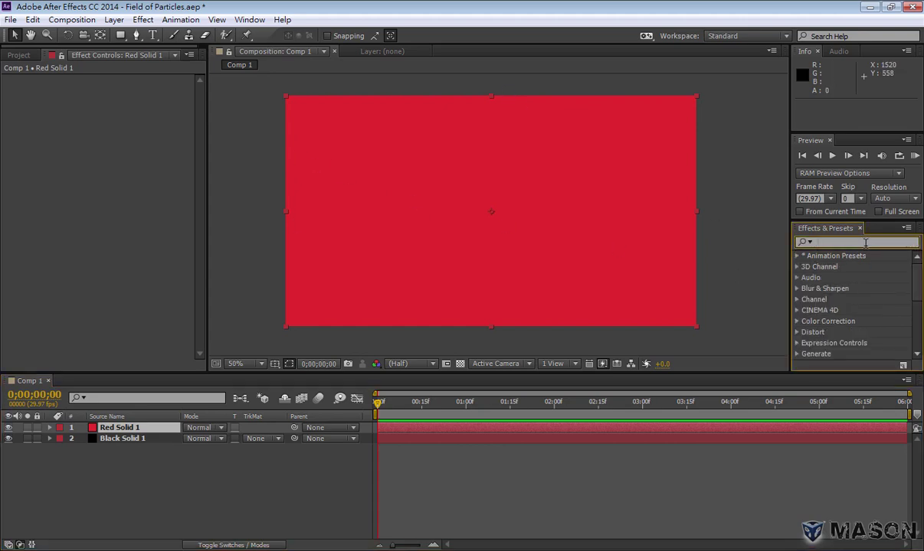
type("particl")
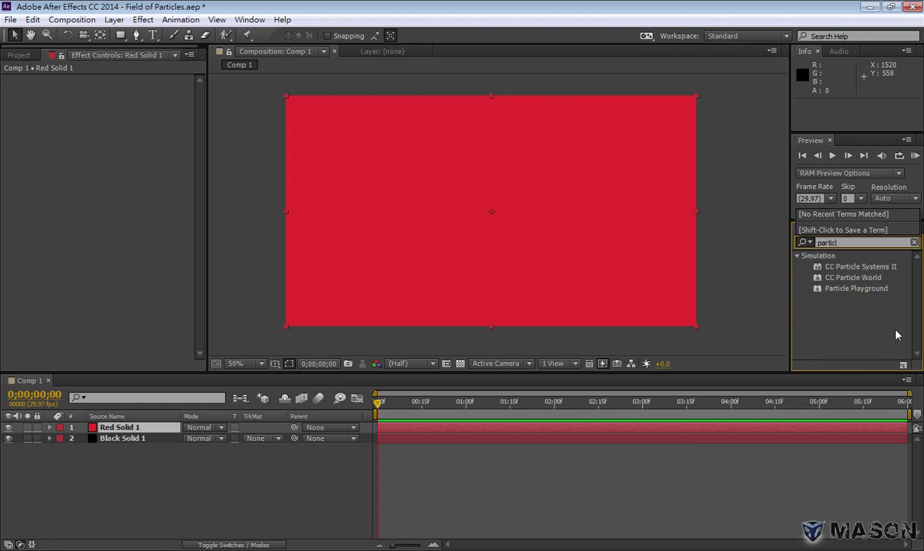
left_click(897, 336)
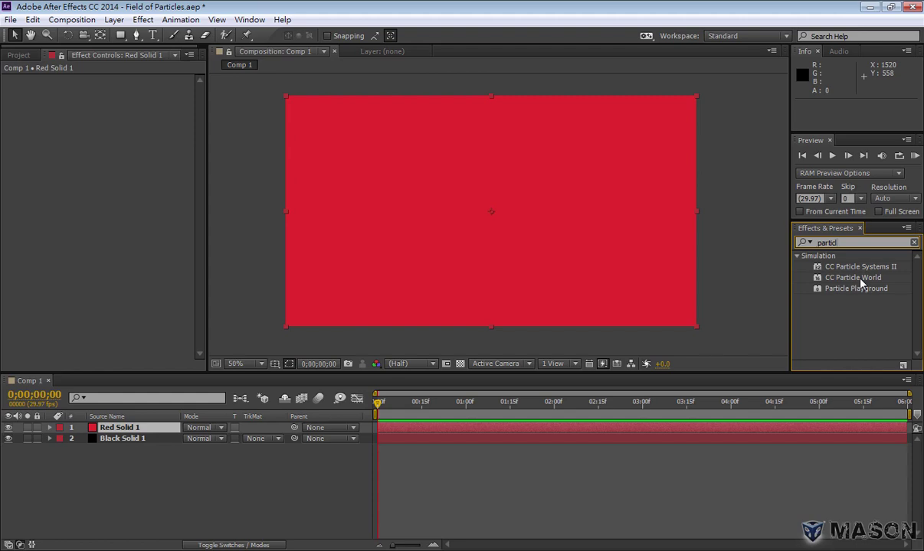
left_click(860, 279)
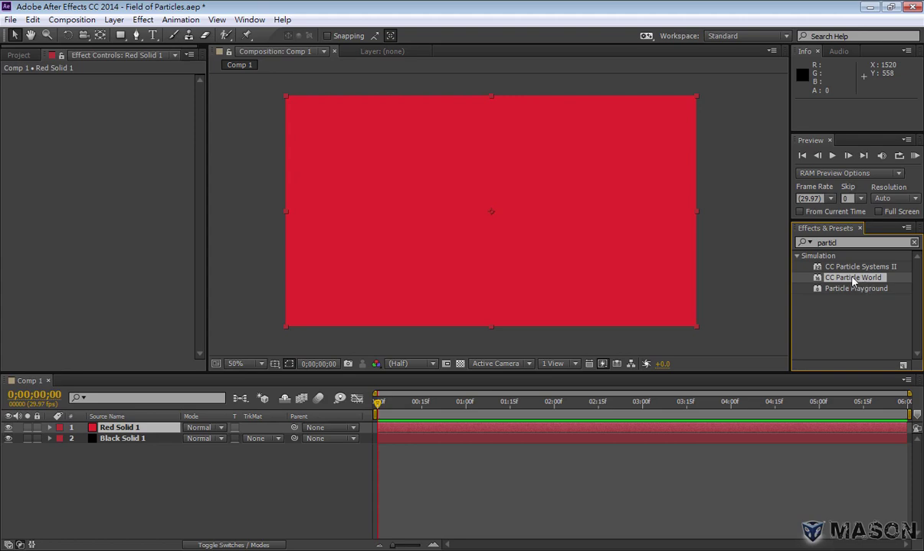
left_click(859, 268)
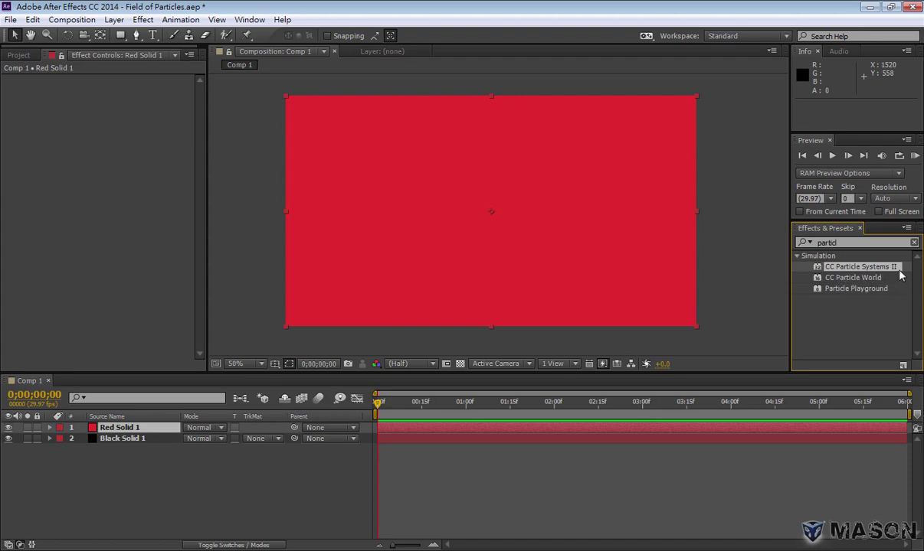
left_click_drag(865, 272, 629, 238)
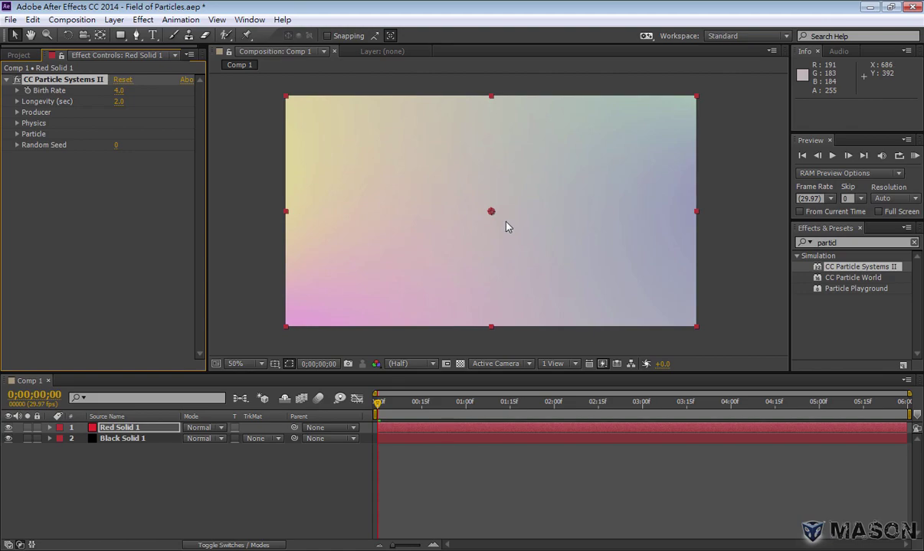
Preview the particles, then hide the Black Solid 1 layer
left_click(9, 438)
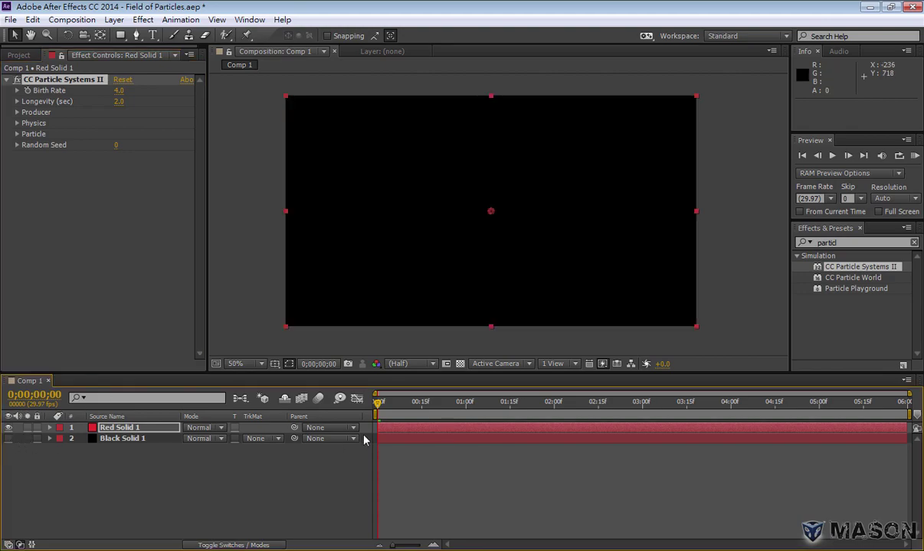
key("space")
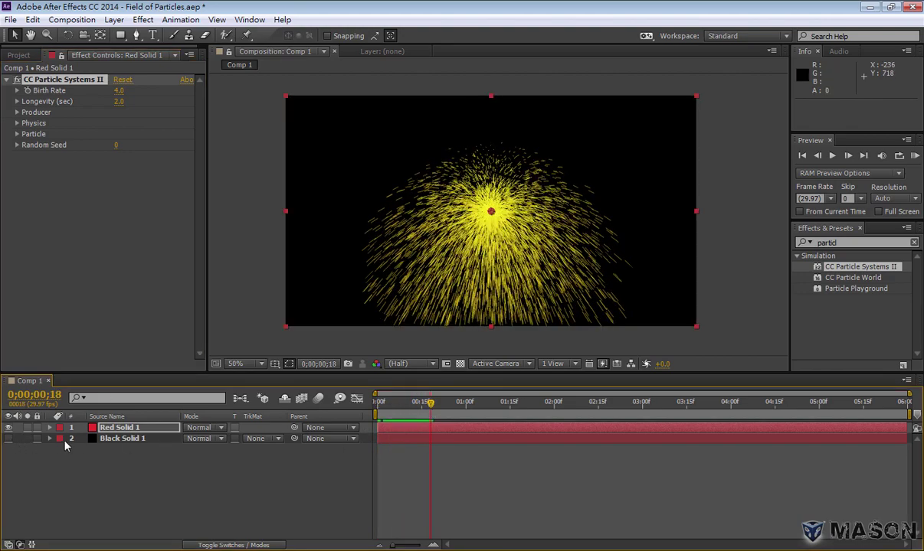
left_click(8, 439)
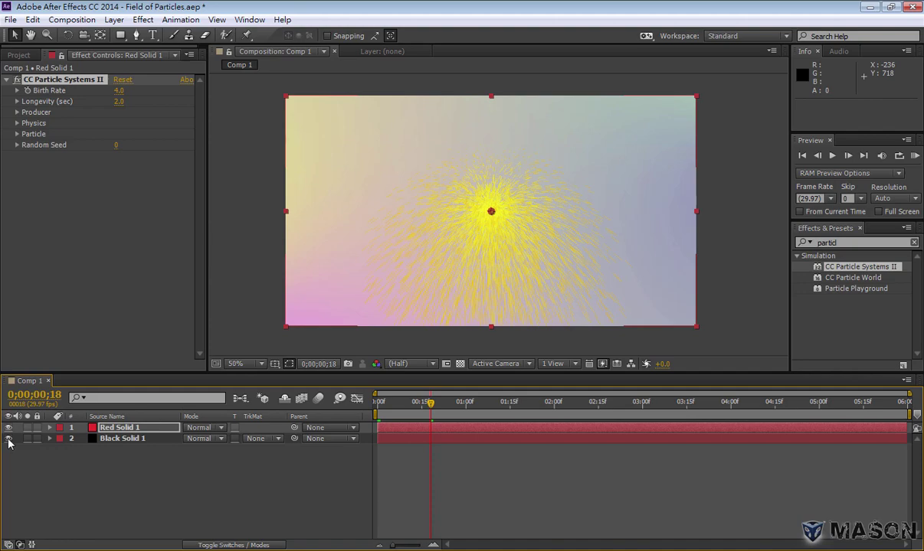
left_click(8, 438)
left_click(8, 439)
left_click(8, 439)
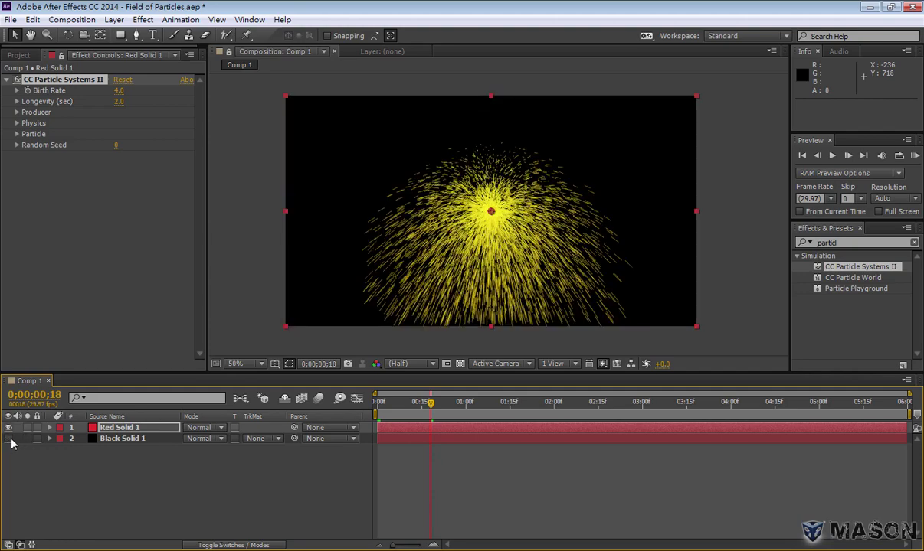
Disable the CC Particle Systems II effect, checking the result at full resolution
key("period")
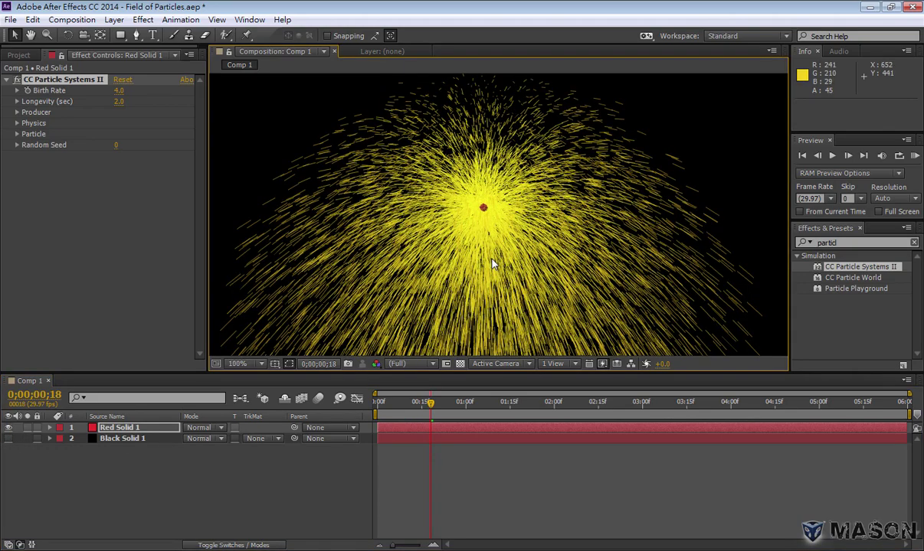
left_click(17, 80)
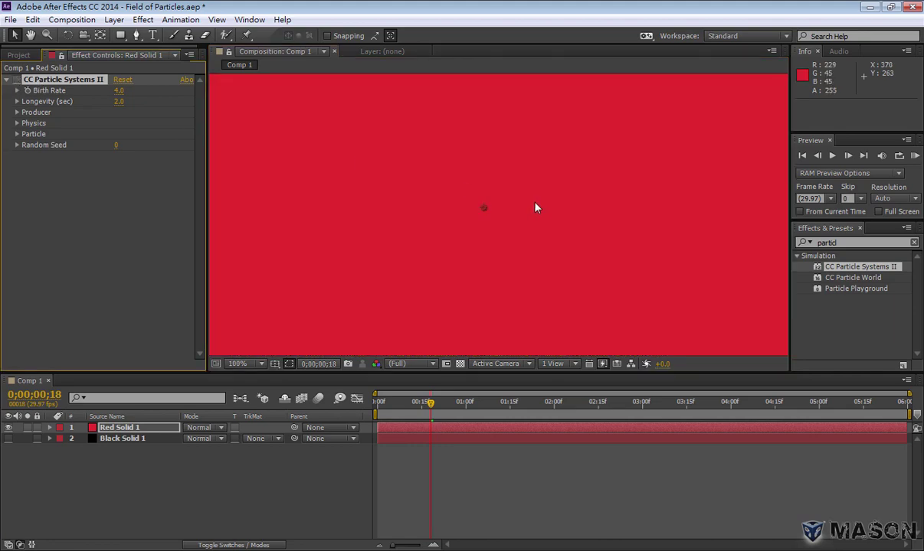
key("comma")
Apply CC Particle World to Red Solid 1, undo an accidental layer nudge, and keep Particle Systems II off
left_click_drag(848, 279, 141, 432)
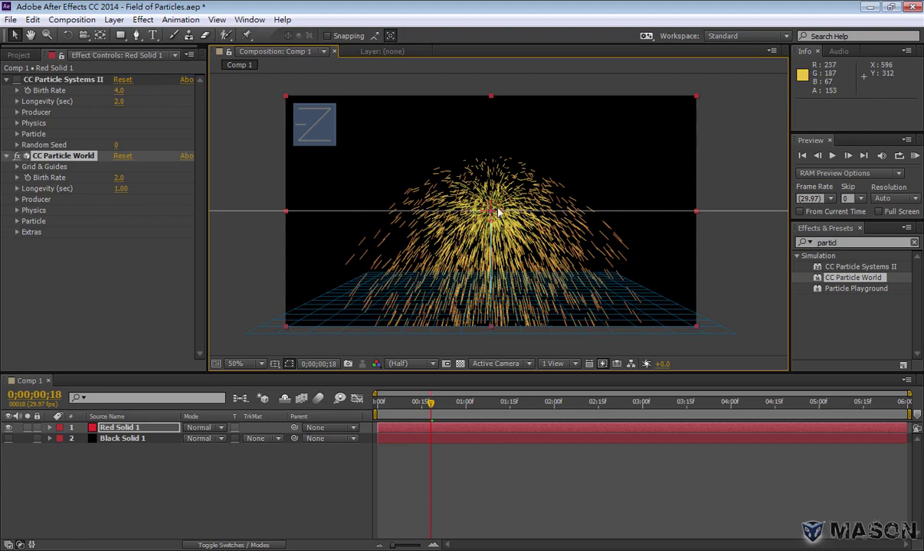
left_click_drag(579, 287, 576, 269)
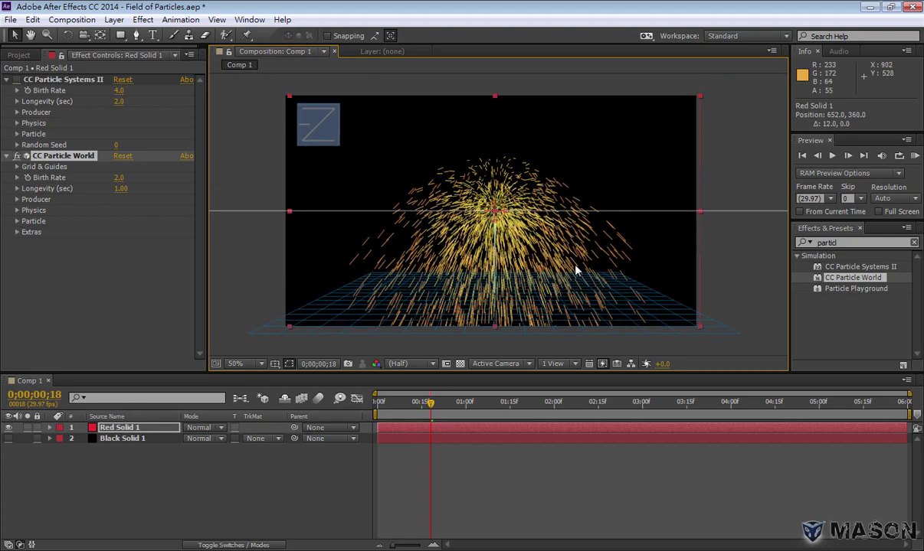
key("ctrl+z")
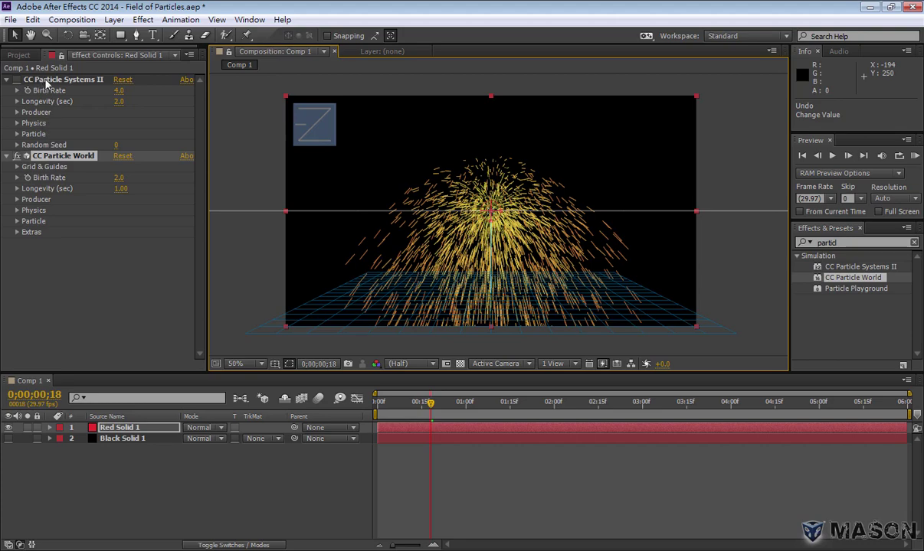
left_click(53, 157)
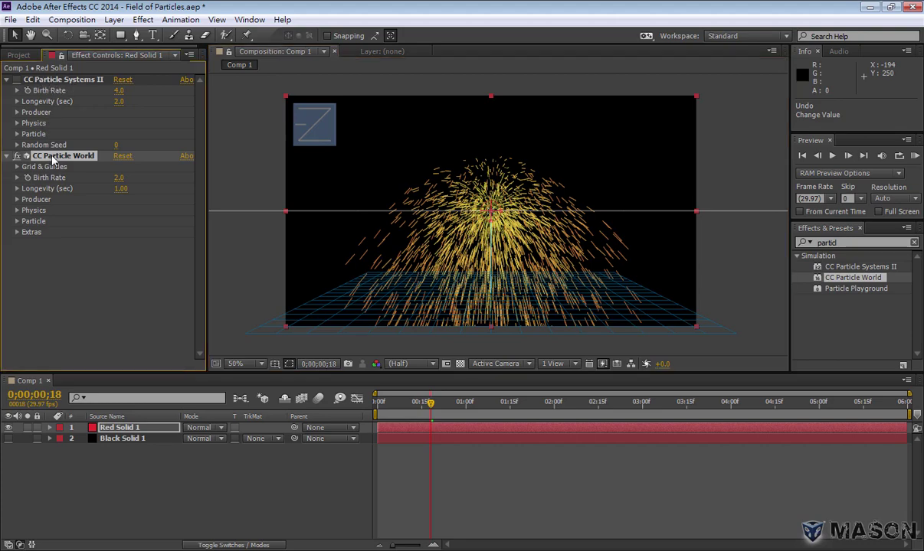
left_click(17, 79)
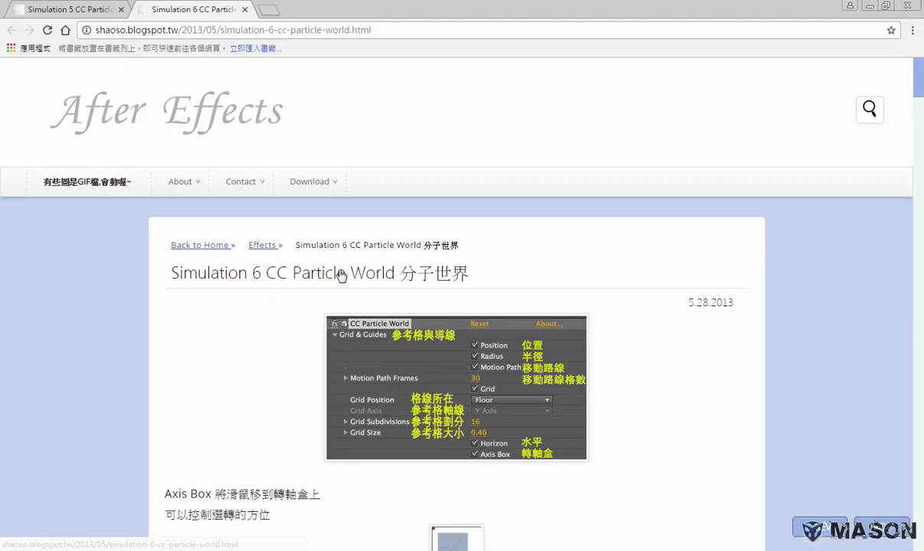
Read down the Simulation 6 CC Particle World reference page in Chrome
left_click(81, 10)
left_click(205, 10)
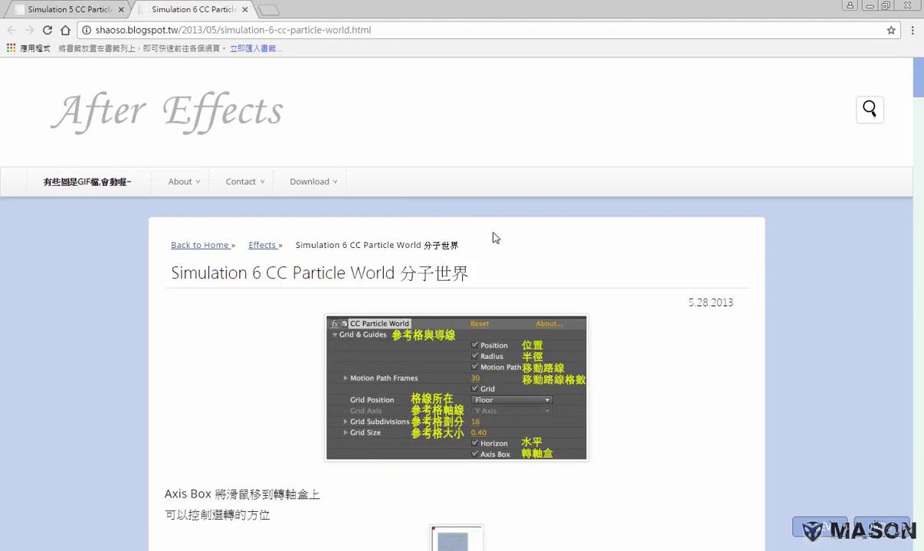
scroll(610, 287, "down", 2)
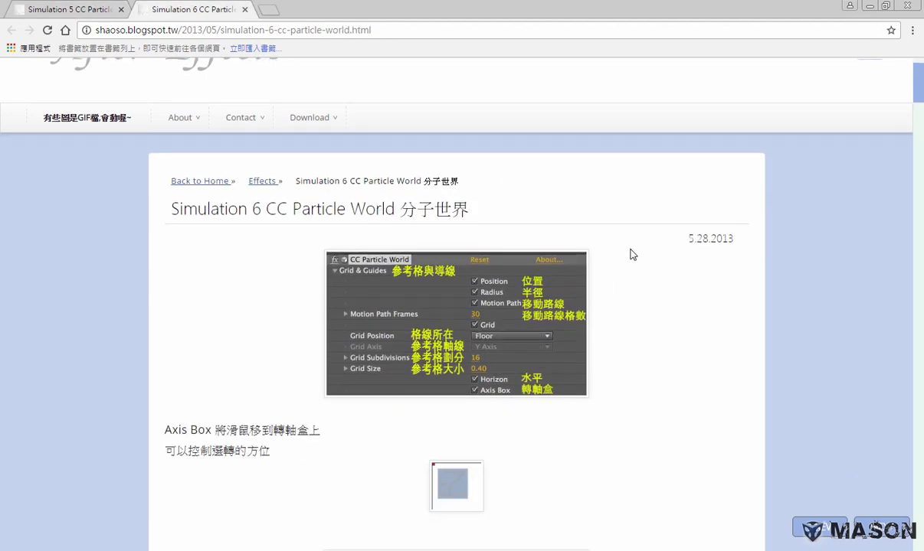
scroll(633, 258, "down", 1)
scroll(632, 259, "down", 2)
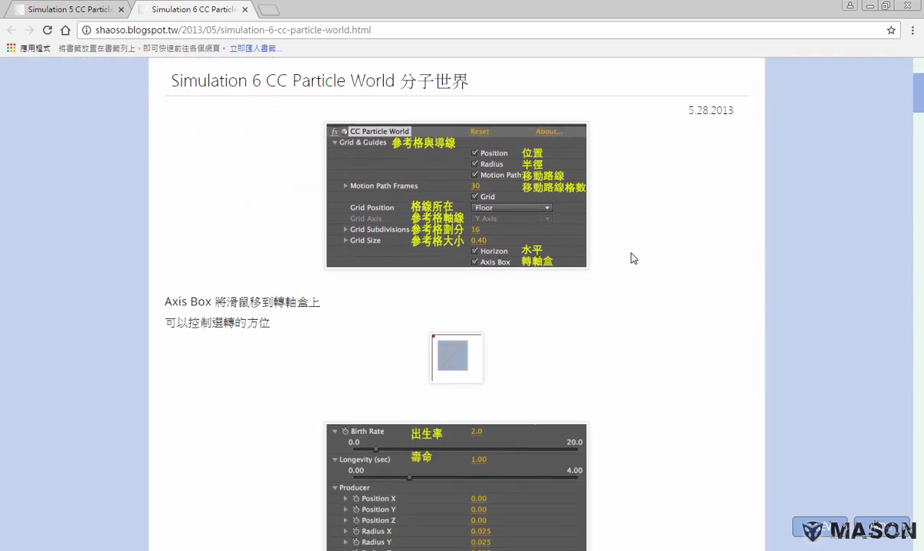
scroll(633, 258, "down", 1)
scroll(605, 258, "up", 2)
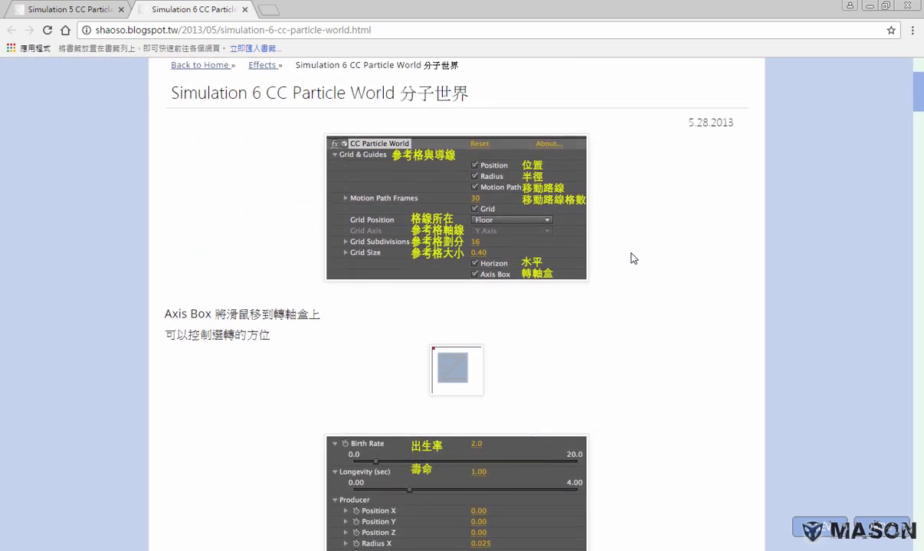
scroll(411, 226, "up", 3)
scroll(588, 249, "down", 2)
scroll(588, 249, "down", 3)
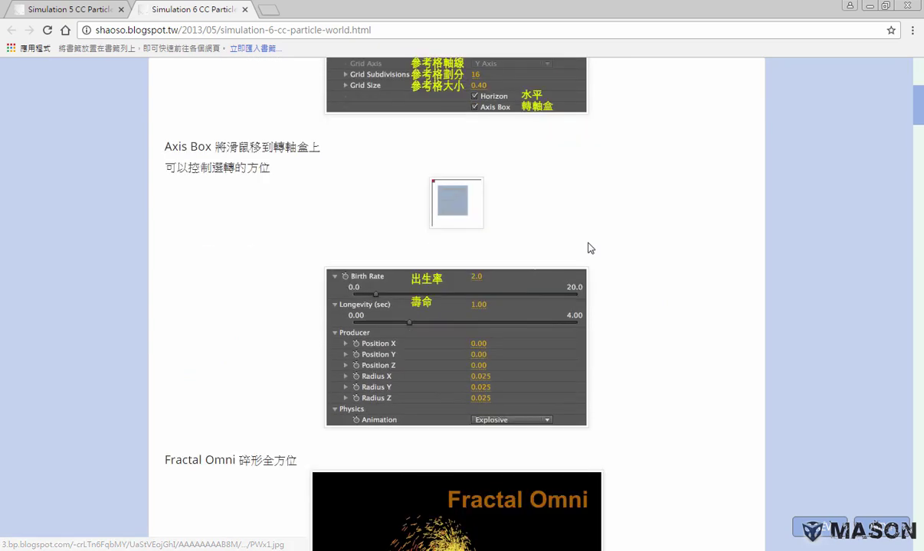
scroll(452, 256, "down", 4)
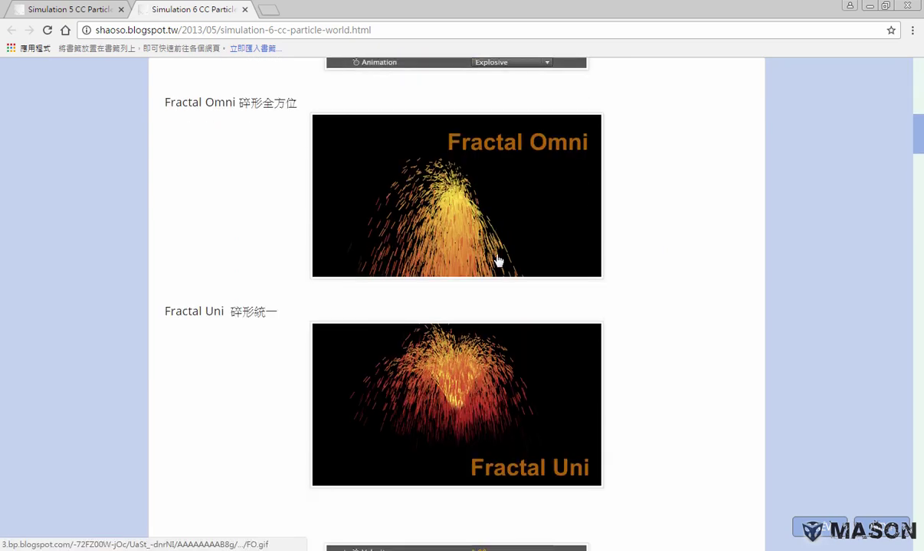
scroll(498, 262, "down", 2)
scroll(497, 261, "down", 3)
scroll(475, 230, "down", 3)
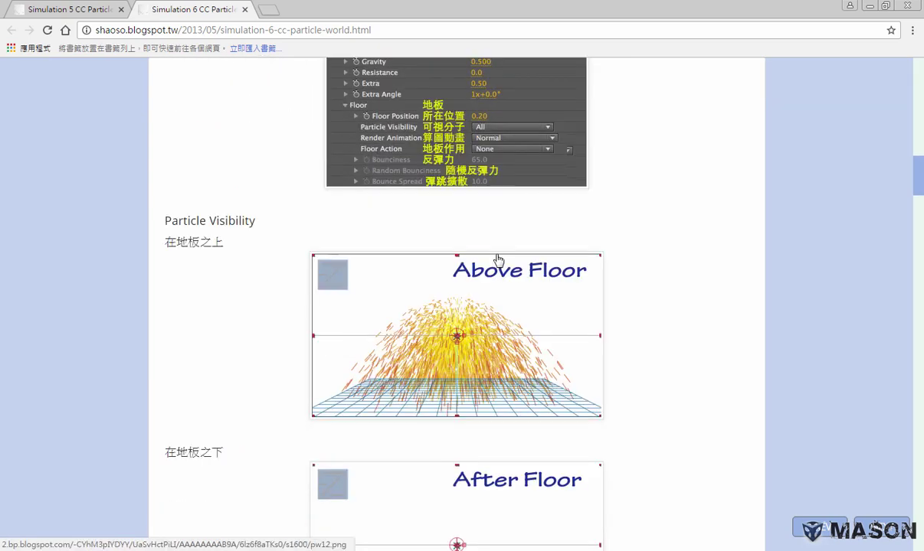
scroll(467, 229, "down", 6)
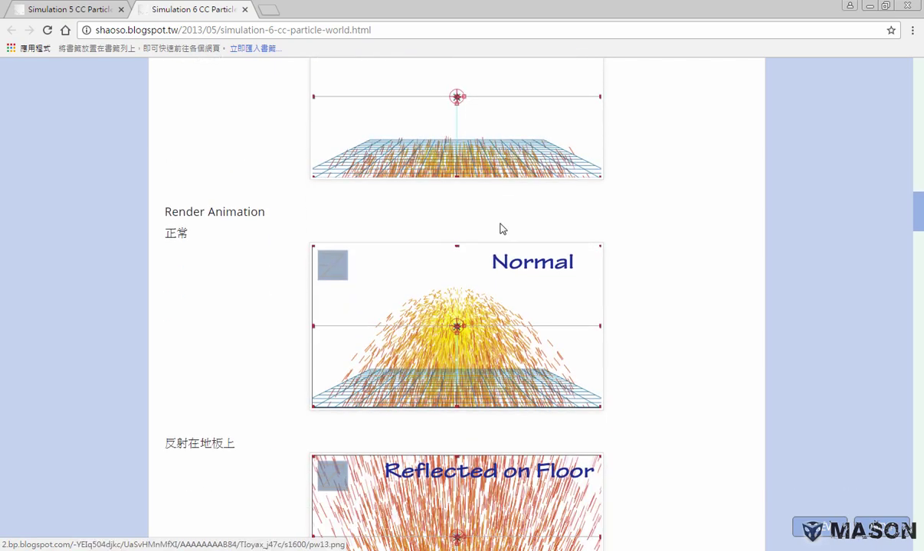
scroll(503, 228, "down", 5)
scroll(503, 228, "down", 1)
scroll(368, 215, "down", 2)
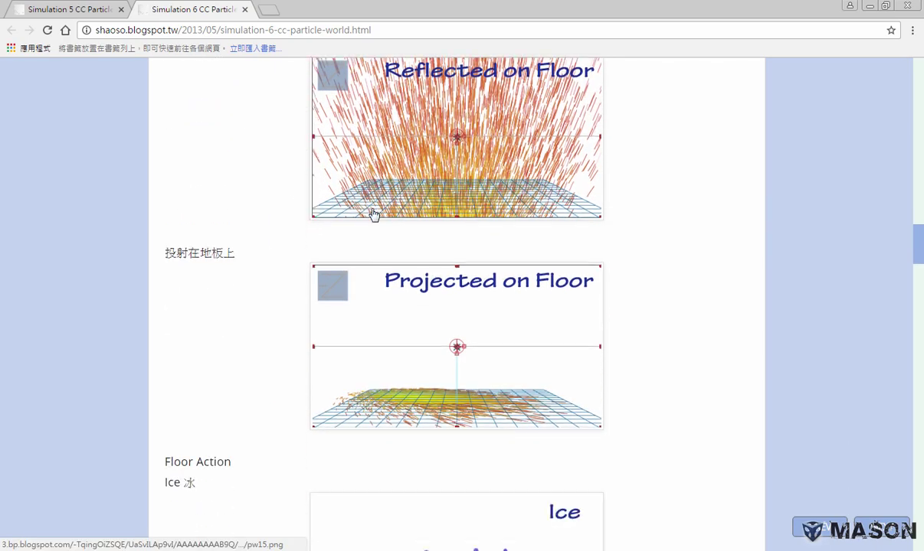
scroll(390, 219, "down", 3)
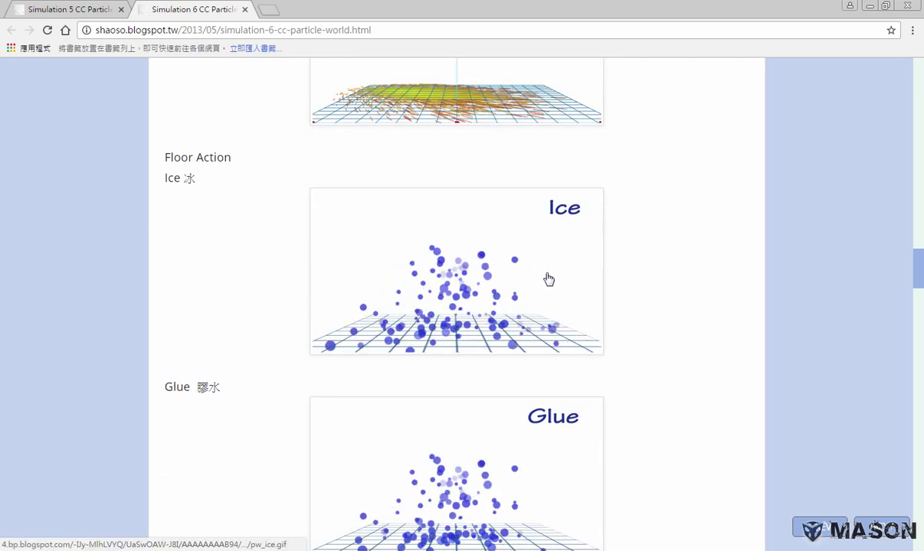
scroll(557, 285, "down", 3)
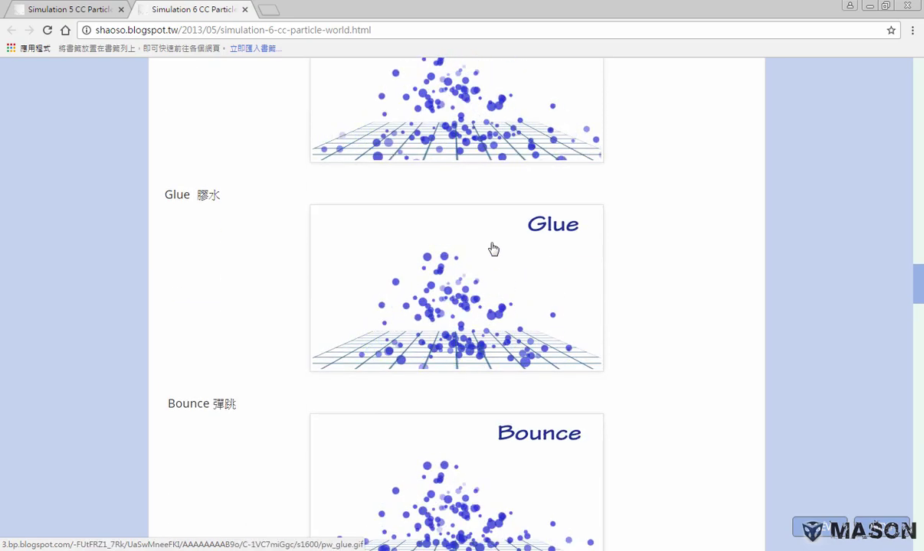
scroll(501, 264, "down", 2)
scroll(501, 291, "down", 3)
scroll(459, 258, "down", 2)
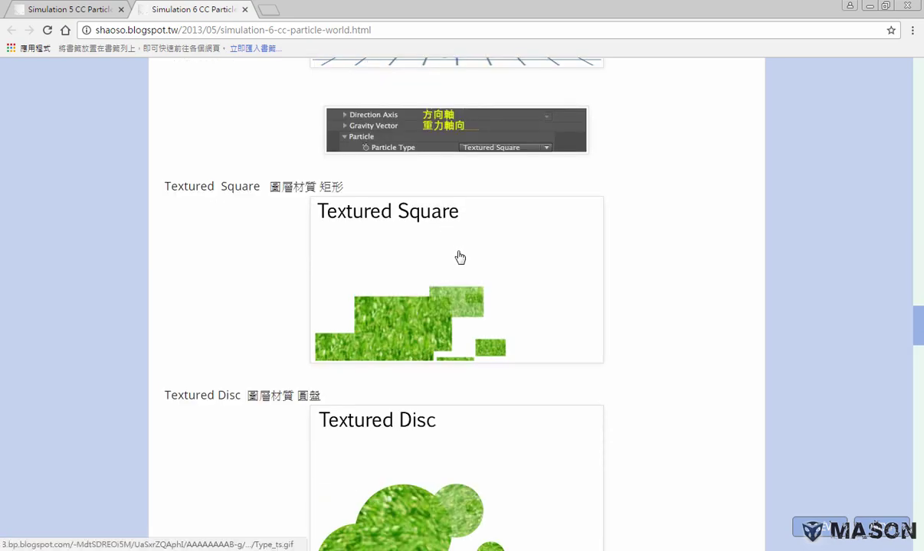
scroll(452, 260, "down", 2)
scroll(452, 260, "down", 2)
Go to the Simulation 5 CC Particle Systems II page and read through its Particle Type examples
left_click(68, 14)
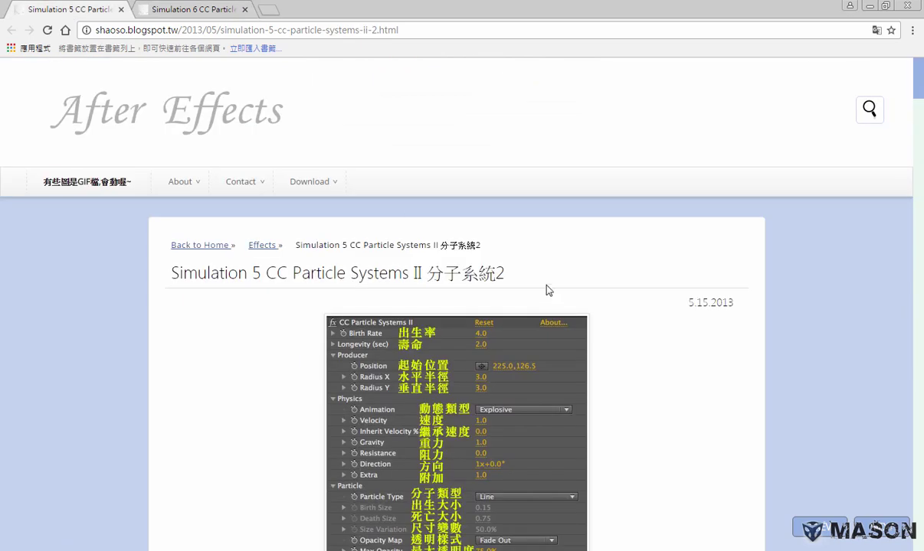
scroll(494, 284, "down", 3)
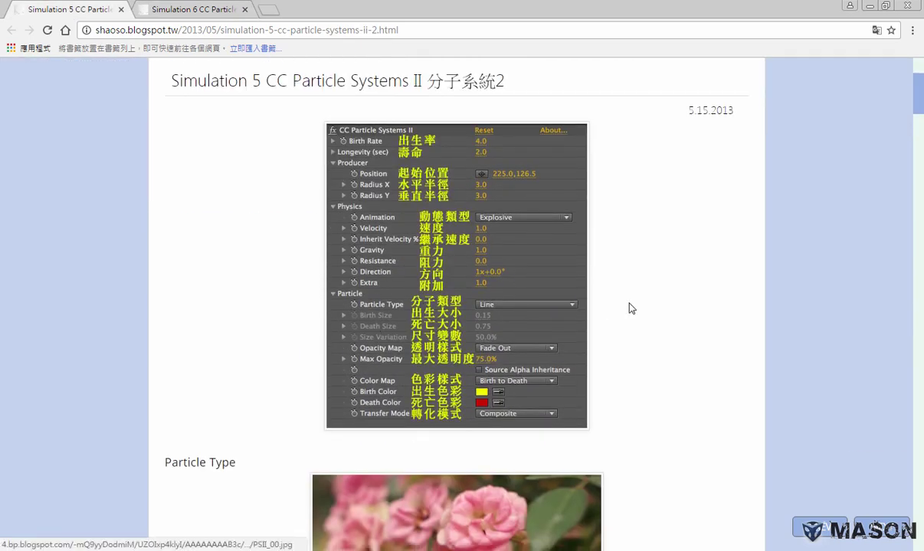
scroll(629, 309, "down", 4)
scroll(629, 310, "down", 2)
scroll(629, 309, "up", 4)
scroll(632, 307, "up", 2)
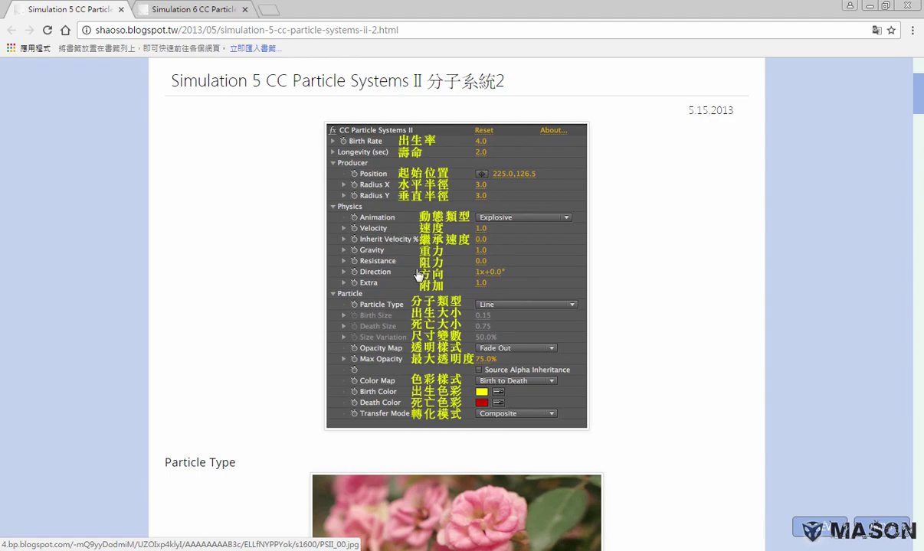
scroll(620, 302, "down", 3)
scroll(620, 303, "down", 3)
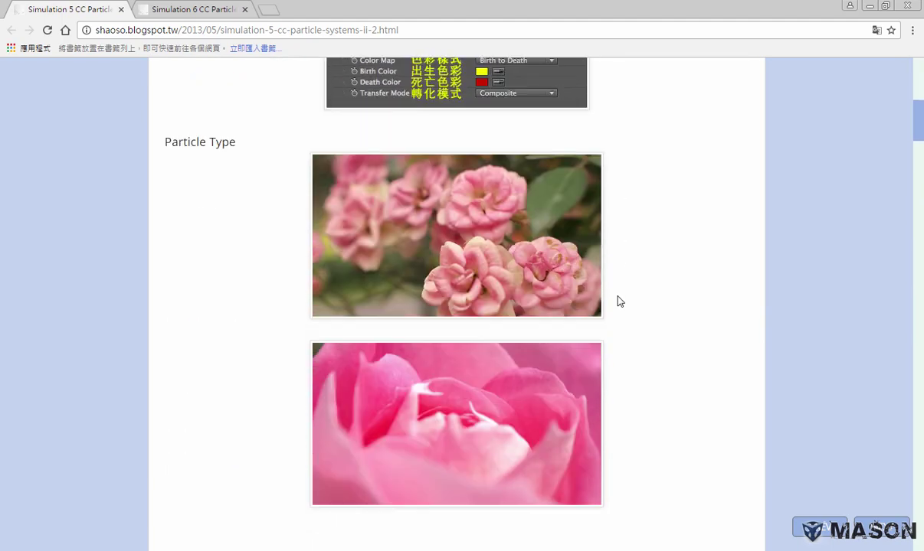
scroll(619, 303, "down", 4)
scroll(620, 303, "down", 5)
scroll(621, 304, "down", 3)
scroll(620, 303, "down", 3)
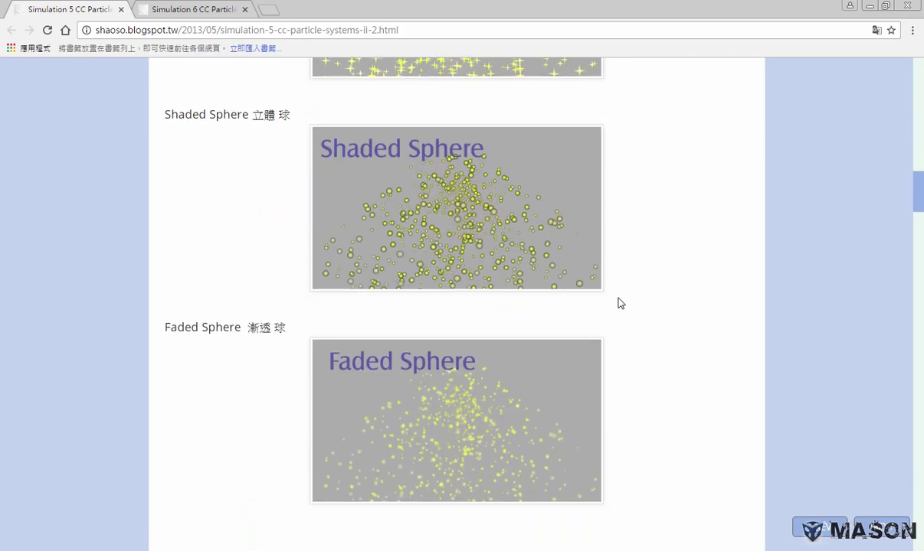
scroll(620, 303, "down", 2)
scroll(621, 304, "down", 3)
scroll(608, 299, "down", 3)
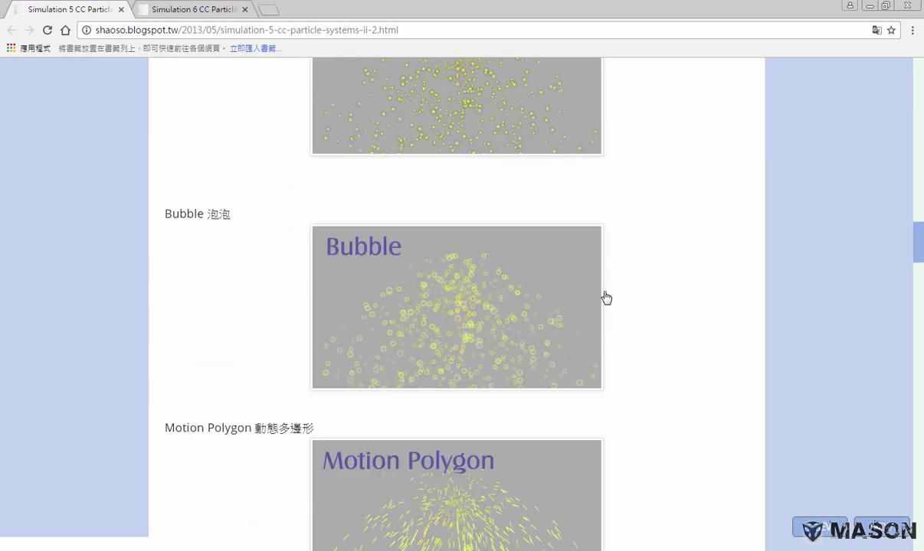
scroll(606, 297, "down", 1)
scroll(604, 296, "down", 3)
scroll(606, 296, "down", 6)
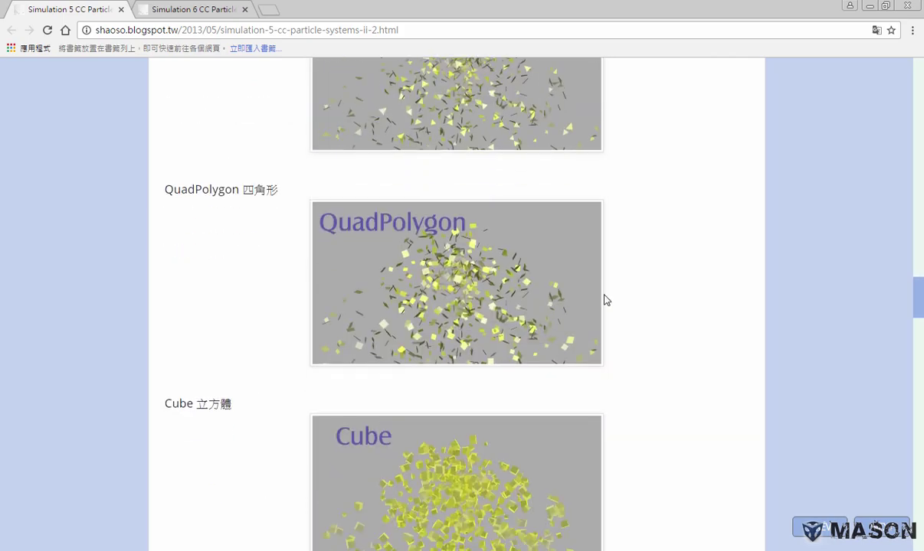
scroll(606, 298, "down", 2)
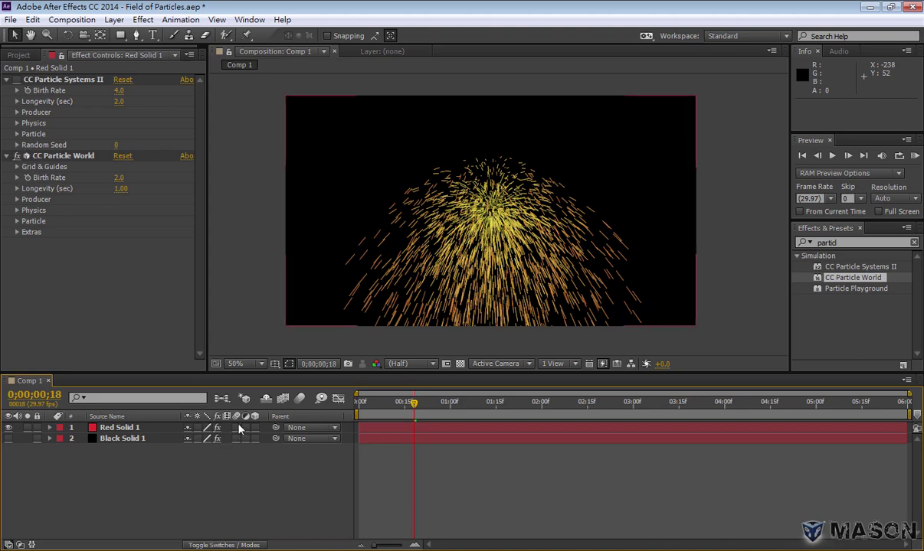
Add a new camera, Camera 1, to Comp 1 with default settings
left_click(249, 543)
left_click(251, 543)
right_click(194, 485)
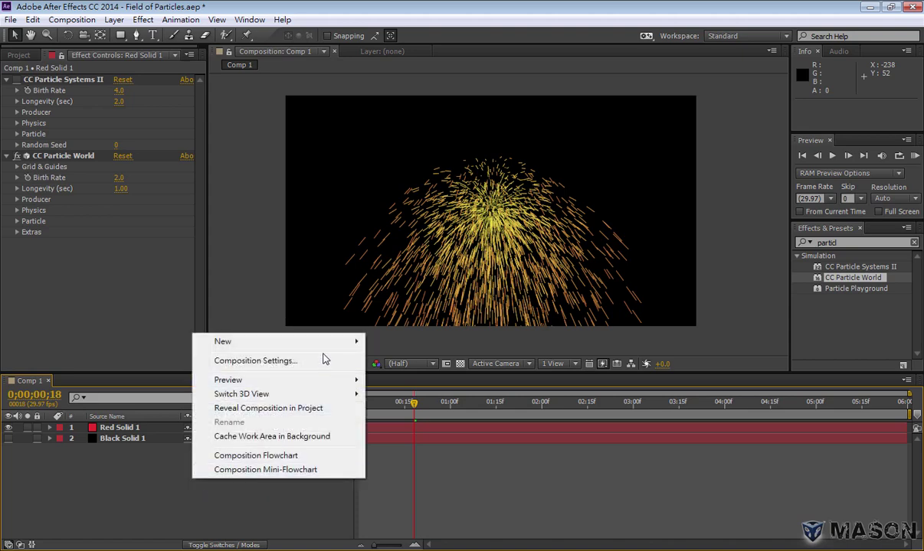
mouse_move(310, 341)
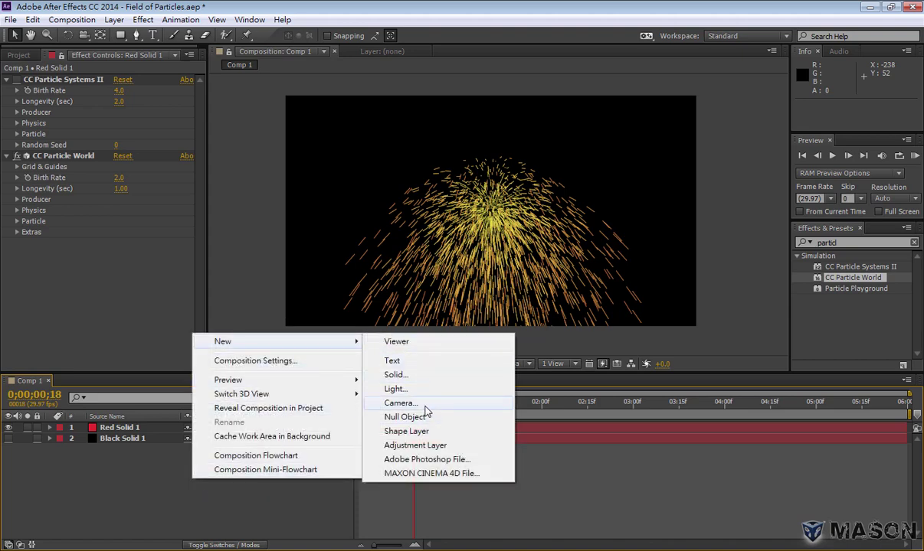
left_click(426, 411)
left_click(590, 418)
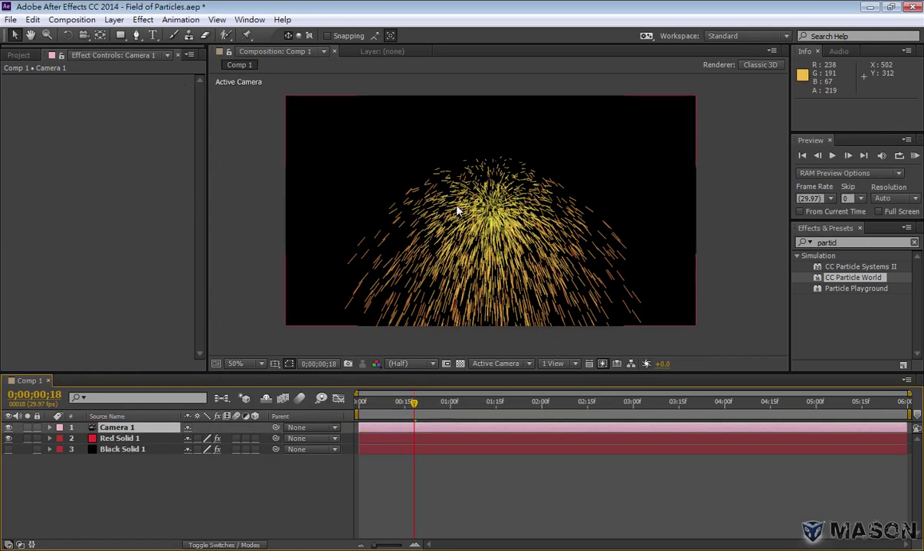
Orbit Camera 1 around the particles with the camera tool
key("c")
mouse_move(475, 220)
left_mouse_down()
mouse_move(454, 259)
mouse_move(441, 352)
mouse_move(282, 117)
left_mouse_up()
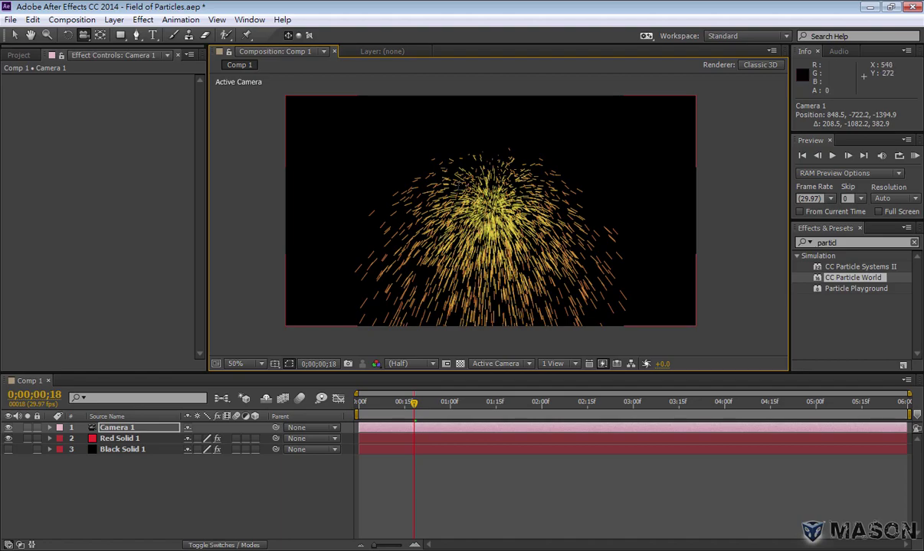
mouse_move(402, 168)
left_mouse_down()
mouse_move(366, 183)
mouse_move(476, 147)
left_mouse_up()
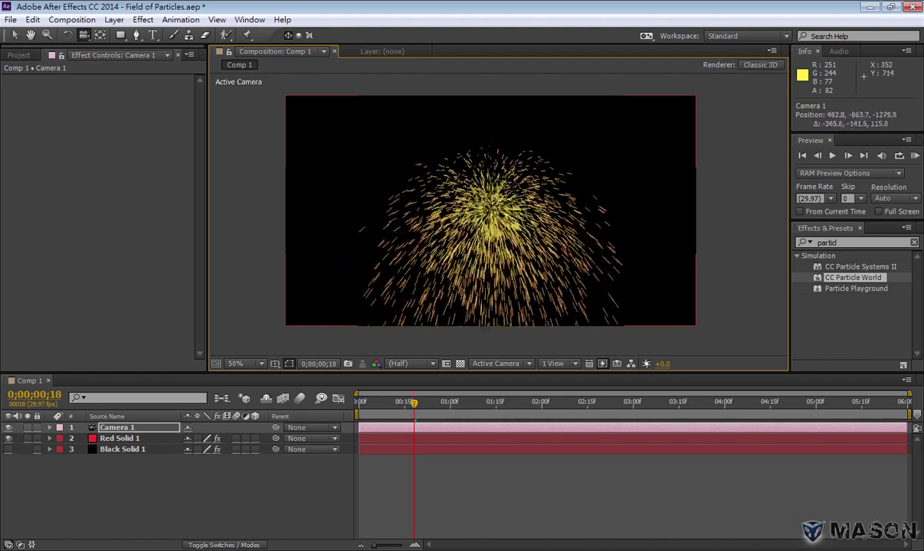
left_click_drag(477, 148, 498, 191)
Disable CC Particle World, re-enable CC Particle Systems II, and orbit around the burst
left_click(119, 438)
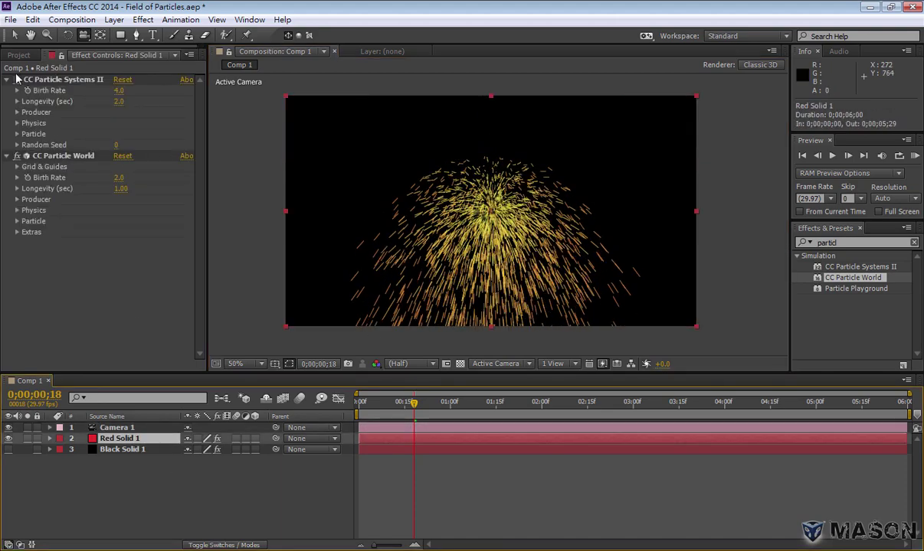
left_click(17, 156)
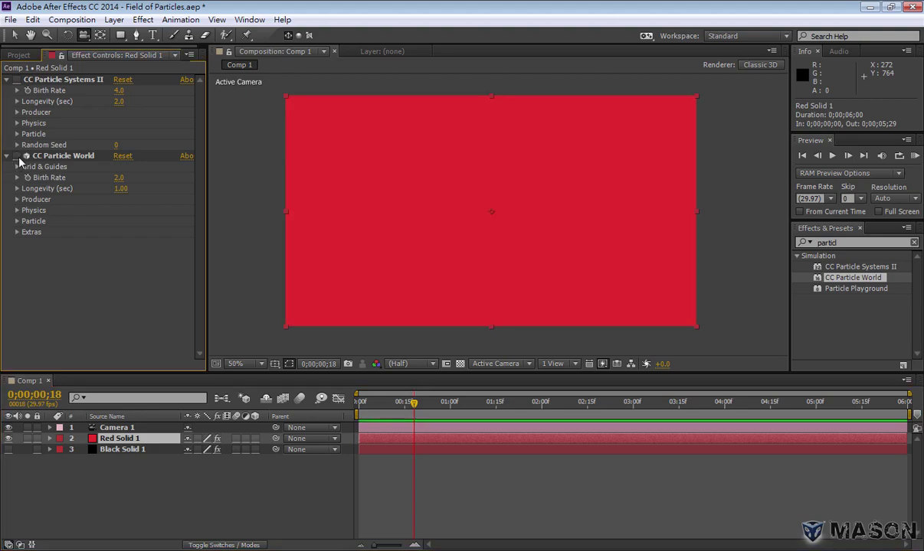
left_click(17, 80)
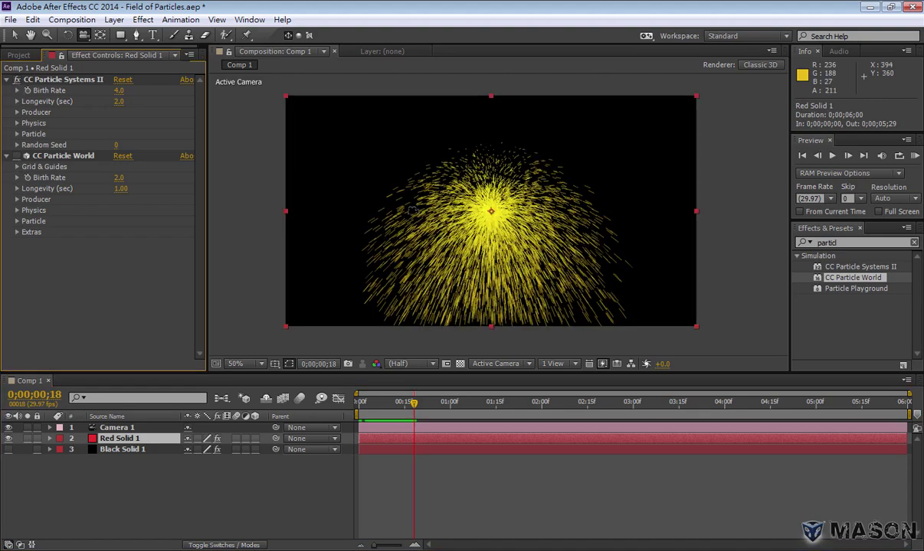
mouse_move(445, 319)
left_mouse_down()
mouse_move(444, 275)
mouse_move(569, 240)
left_mouse_up()
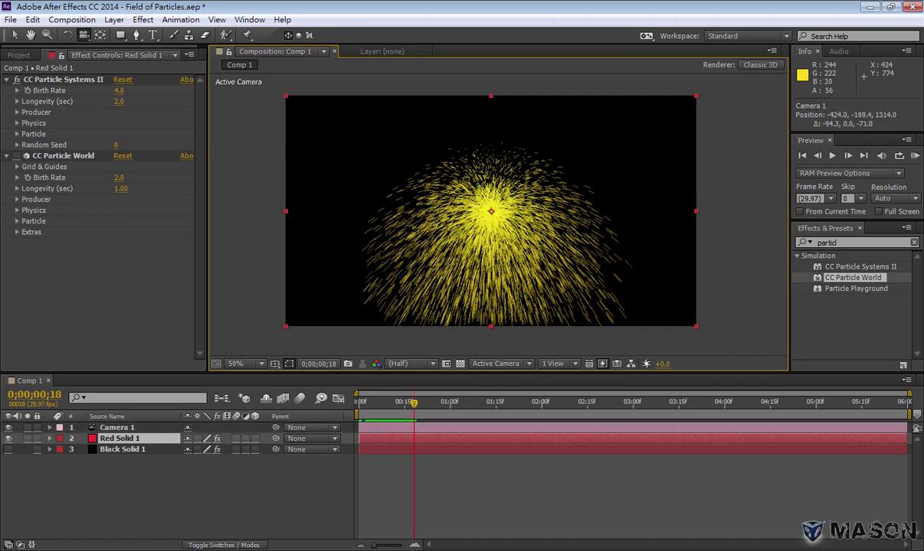
left_click_drag(624, 267, 229, 181)
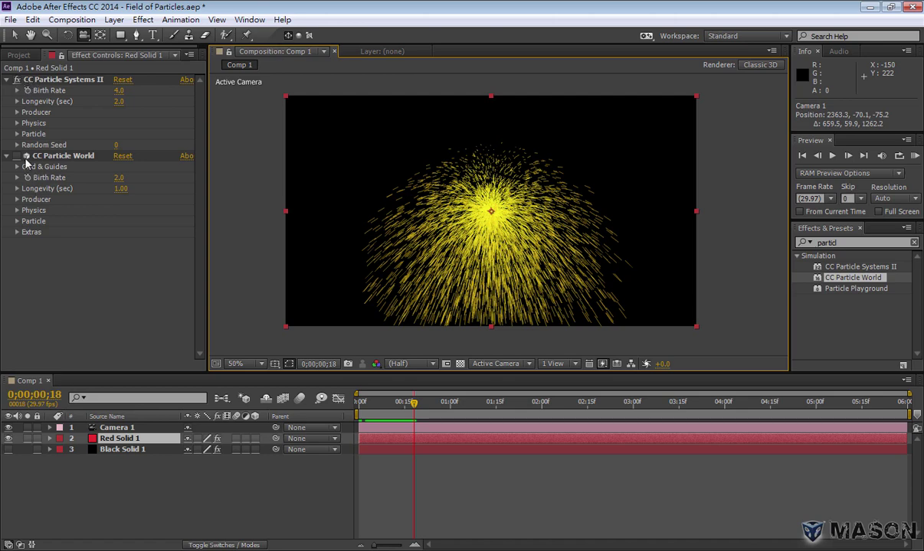
Make Red Solid 1 a 3D layer, orbit around it, and swap back to CC Particle World
left_click(256, 441)
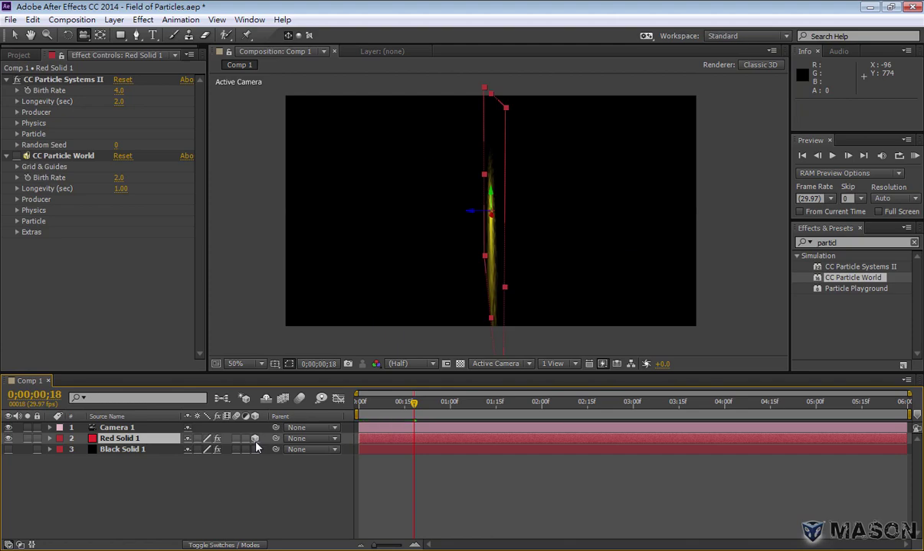
left_click_drag(429, 247, 484, 256)
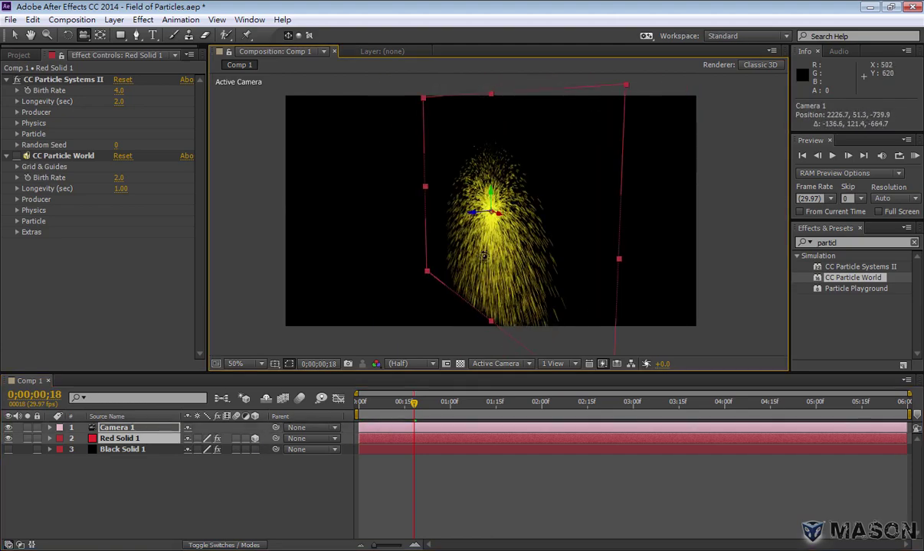
left_click_drag(483, 255, 608, 291)
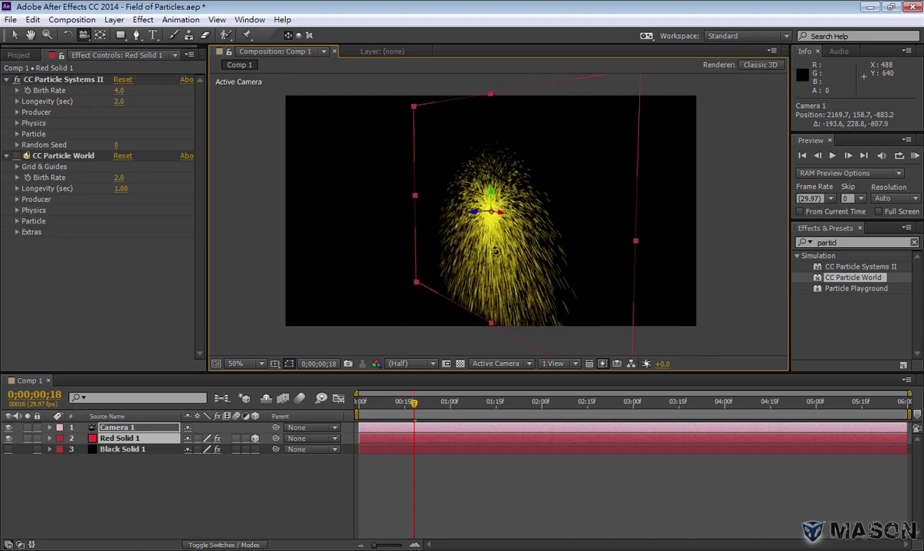
left_click(17, 79)
left_click(17, 156)
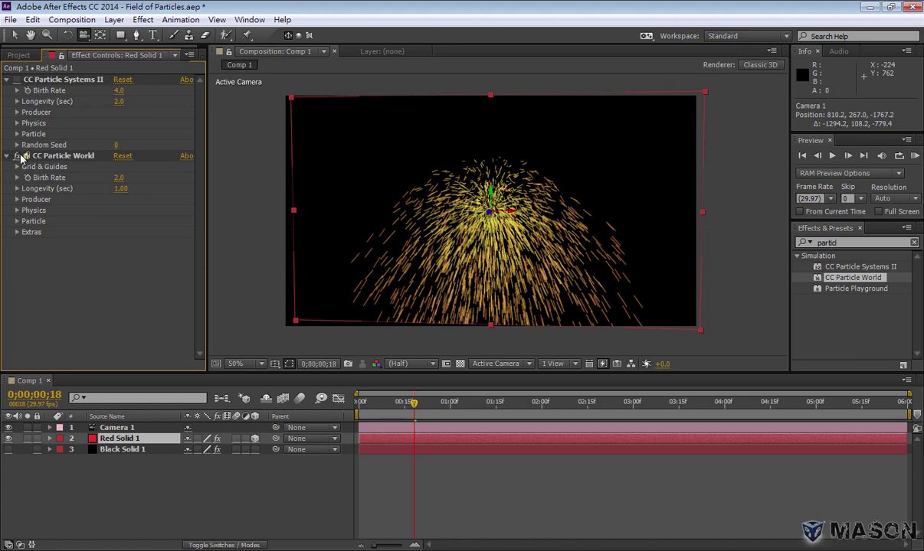
Orbit Camera 1 through several angles, ending at position 871.6, 251.5, -1759.3
mouse_move(452, 226)
left_mouse_down()
mouse_move(397, 245)
mouse_move(440, 226)
left_mouse_up()
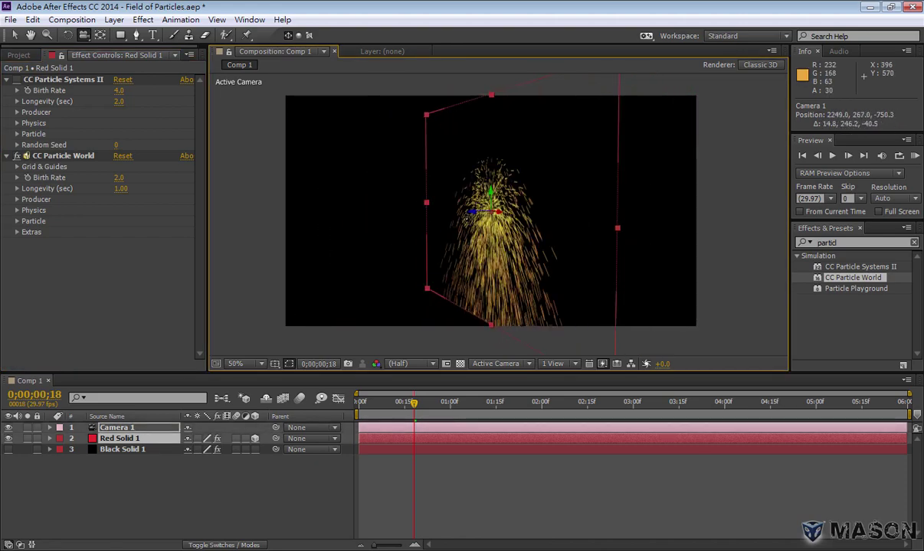
left_click_drag(443, 228, 457, 276)
left_click_drag(381, 229, 372, 216)
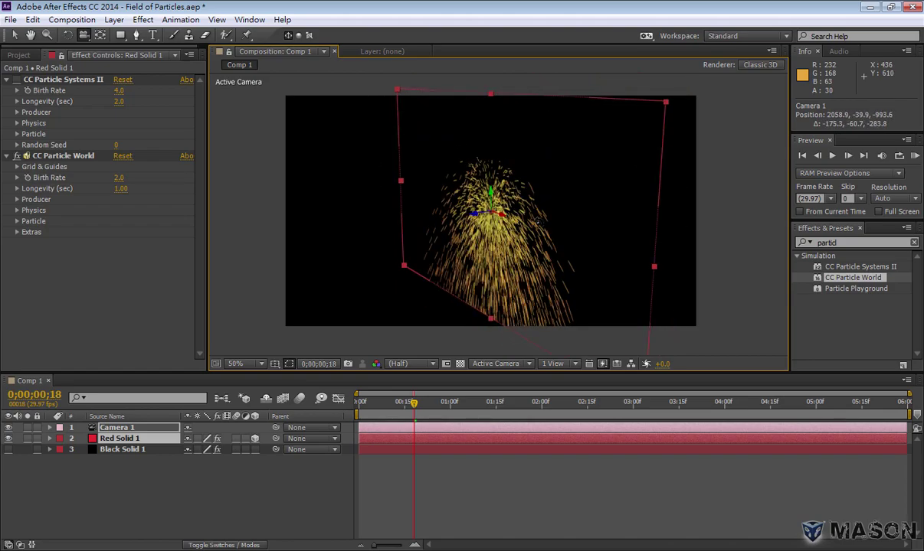
mouse_move(435, 213)
left_mouse_down()
mouse_move(423, 223)
mouse_move(499, 220)
left_mouse_up()
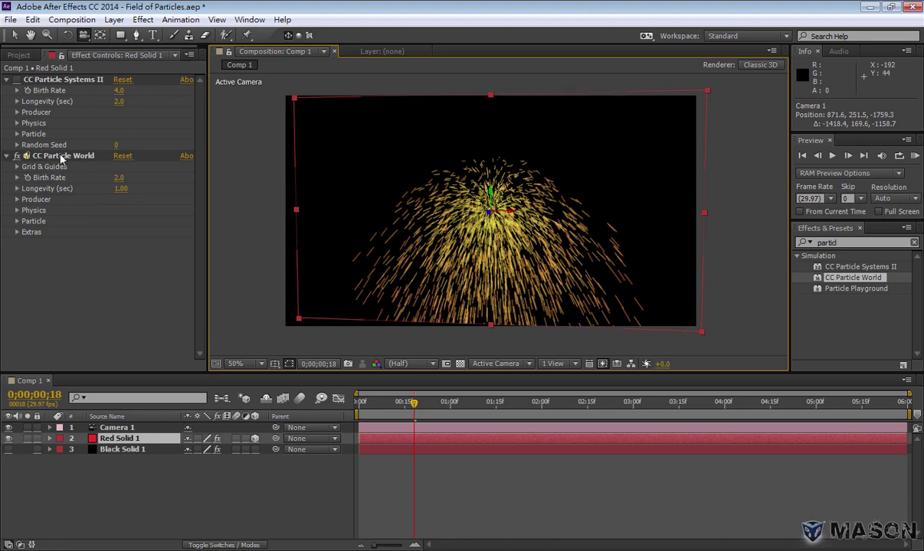
Delete Camera 1, undo a trial switch of Red Solid 1 to 3D, and select CC Particle World
left_click(123, 428)
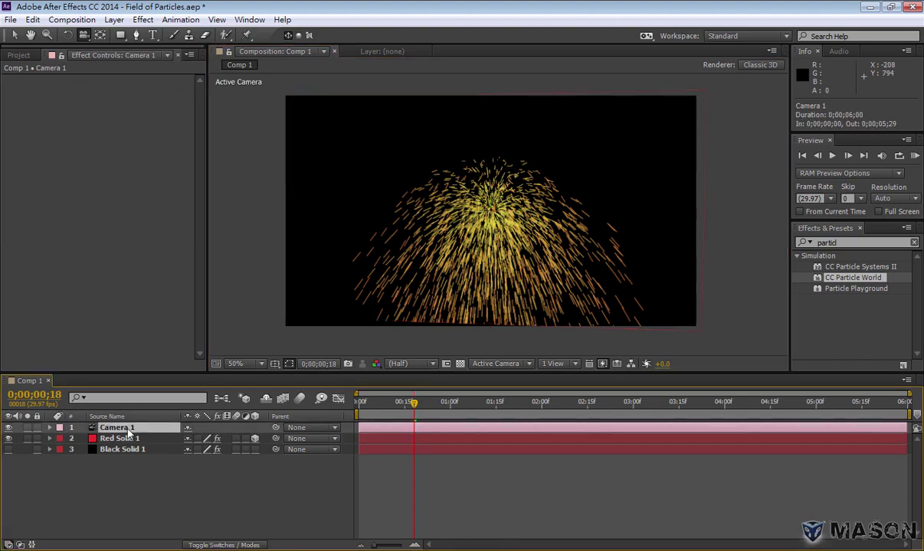
key("Delete")
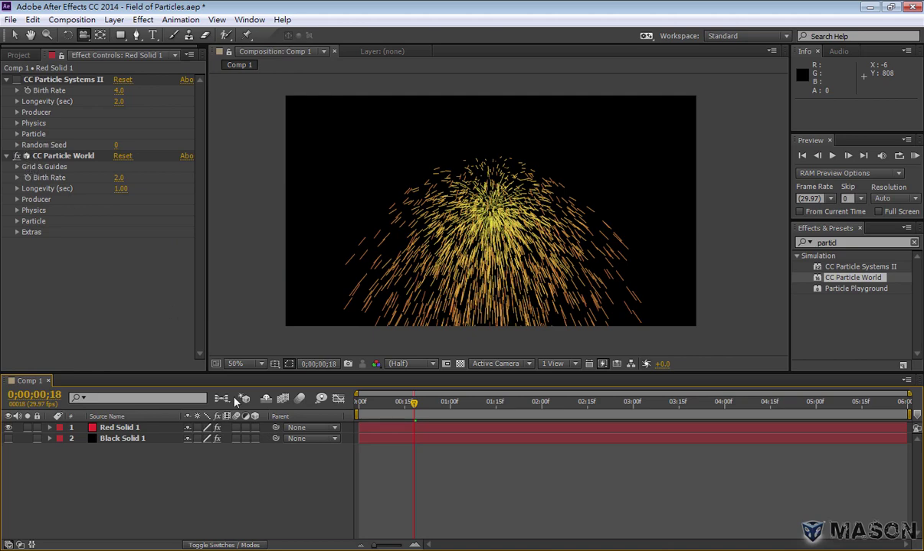
left_click(255, 428)
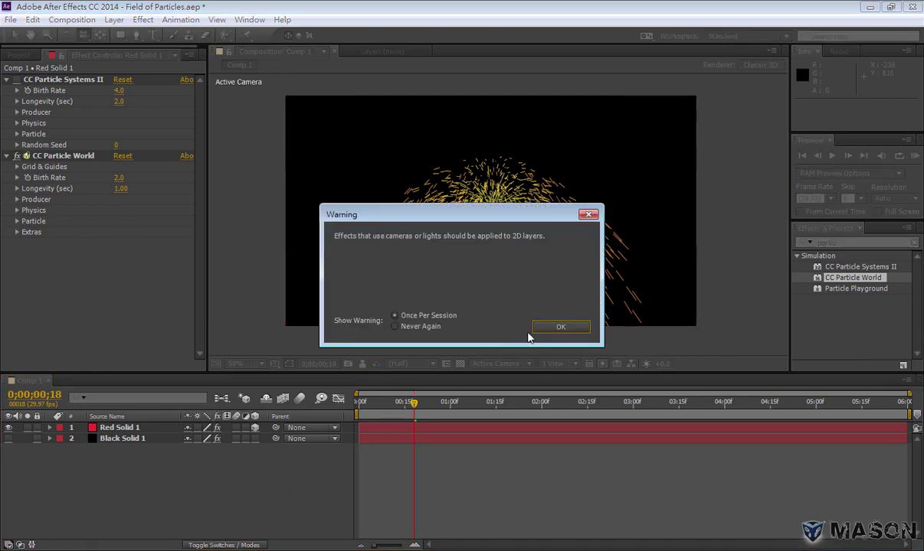
left_click(559, 326)
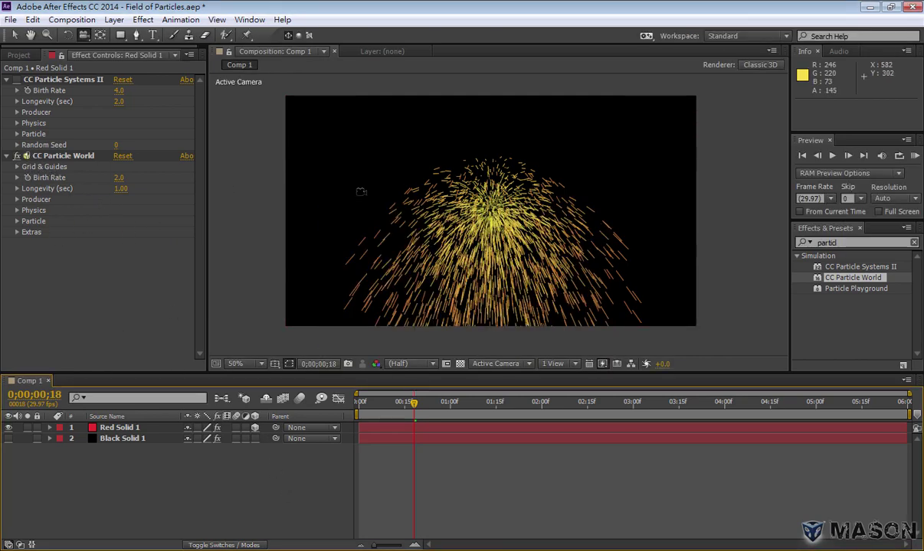
key("ctrl+z")
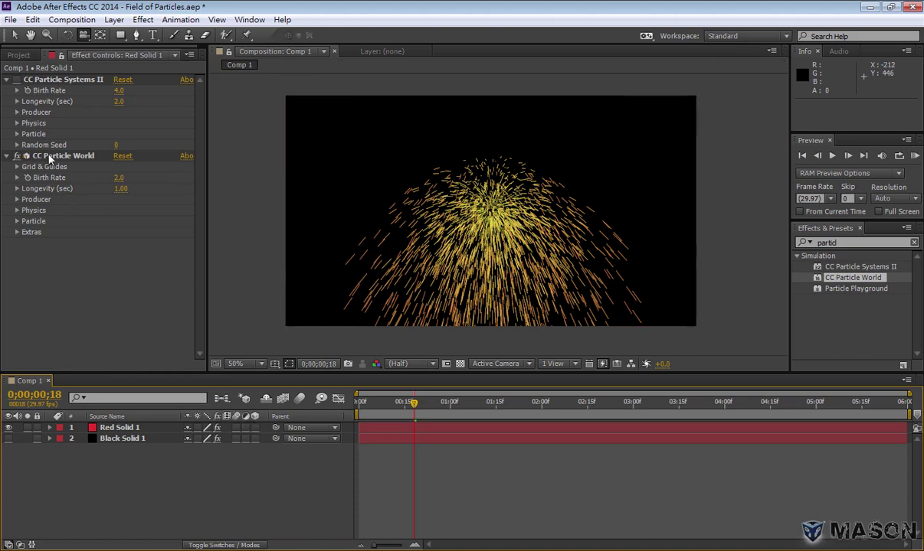
left_click(50, 156)
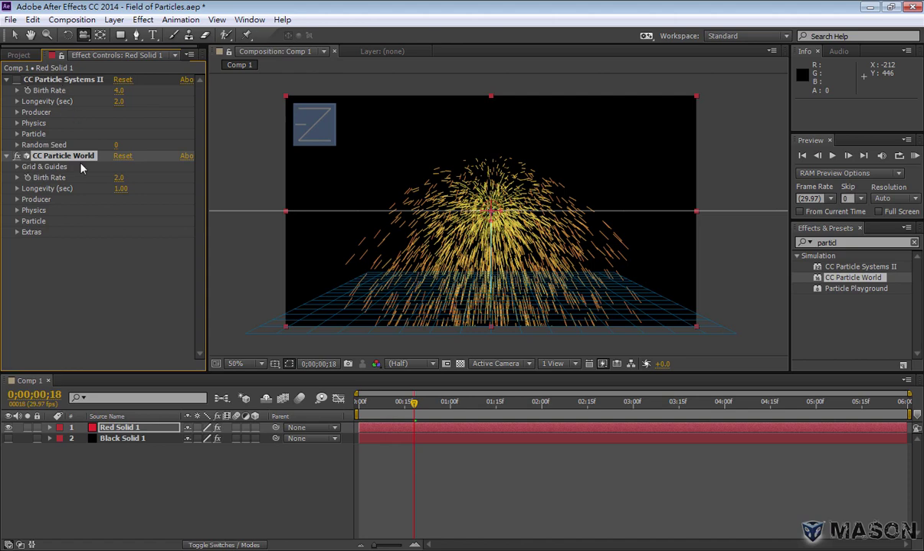
Expand CC Particle World's Grid & Guides and turn off the Radius and Motion Path guides
left_click(17, 167)
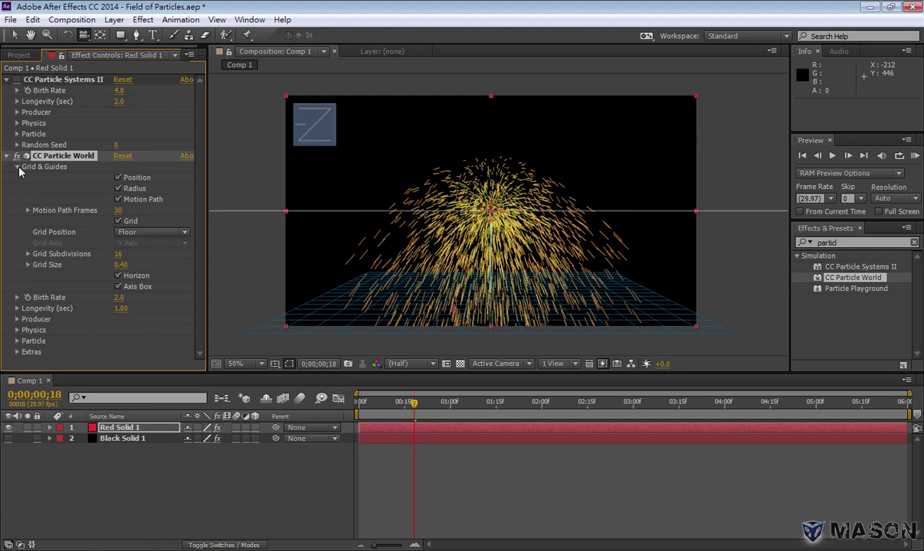
left_click(18, 167)
left_click(17, 167)
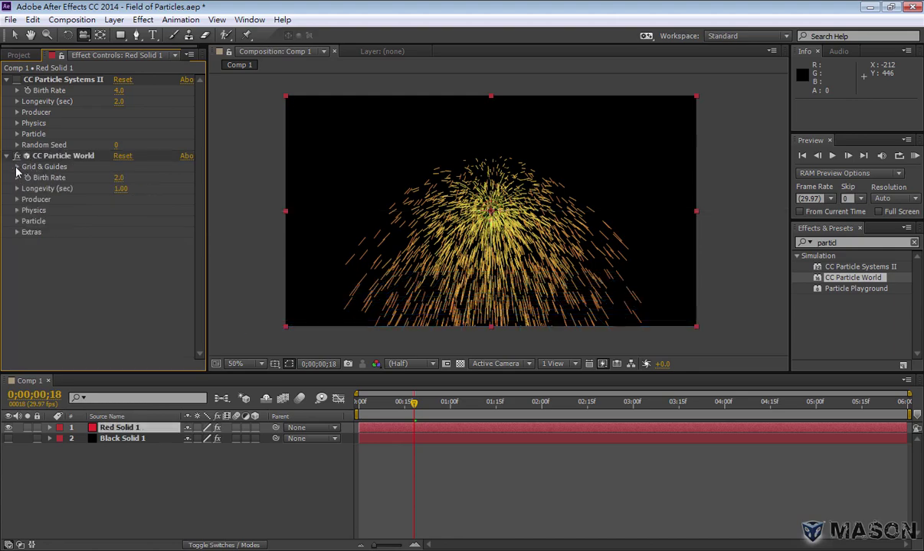
left_click(61, 156)
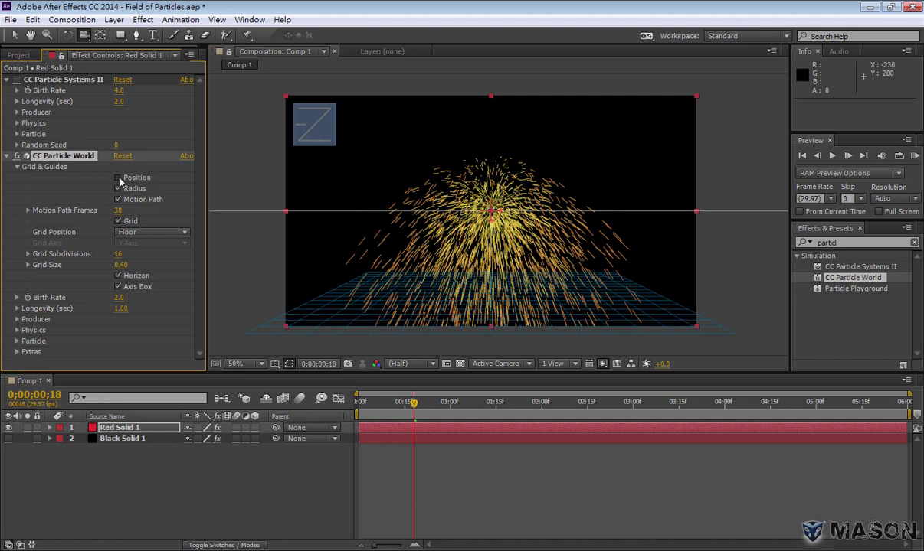
left_click(118, 188)
left_click(118, 189)
left_click(119, 199)
left_click(119, 199)
left_click(118, 199)
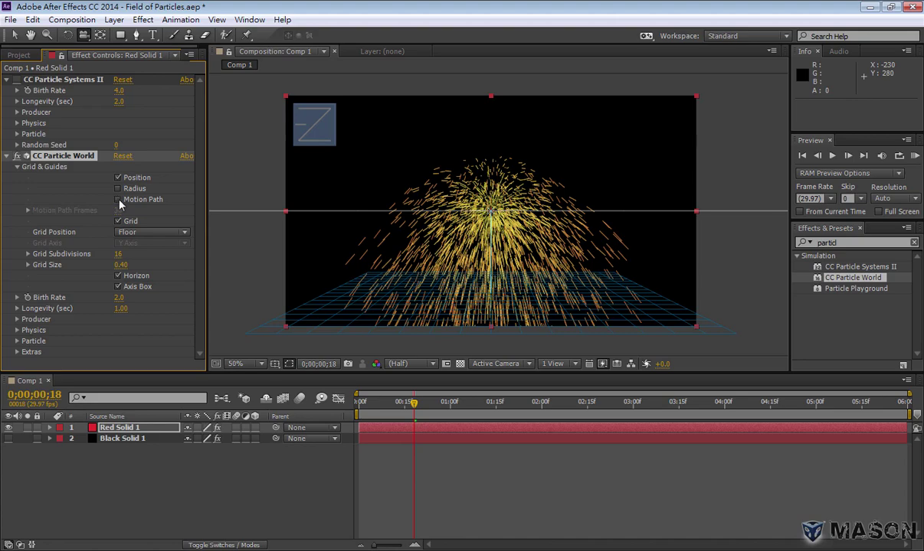
left_click(119, 200)
left_click(119, 199)
Turn off the Grid, Horizon and Axis Box guides, then collapse Grid & Guides
left_click(118, 221)
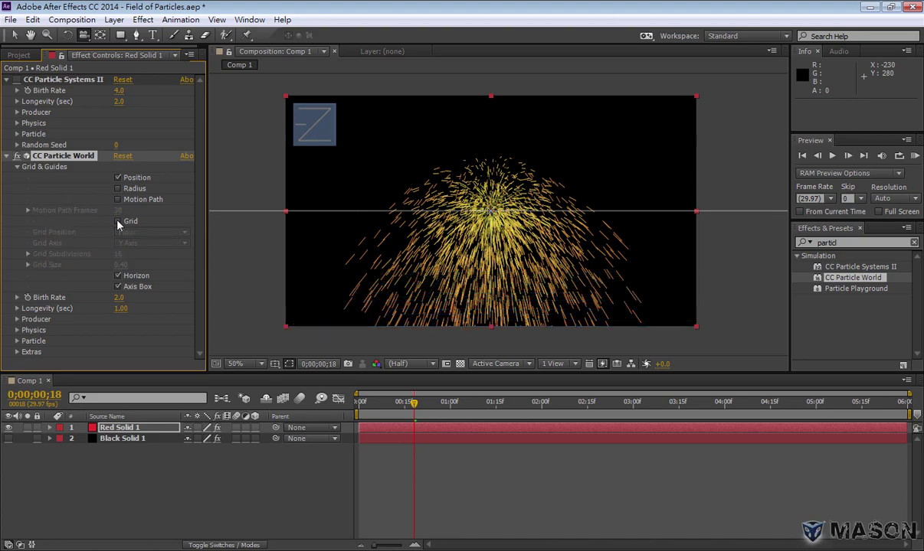
left_click(118, 276)
left_click(119, 289)
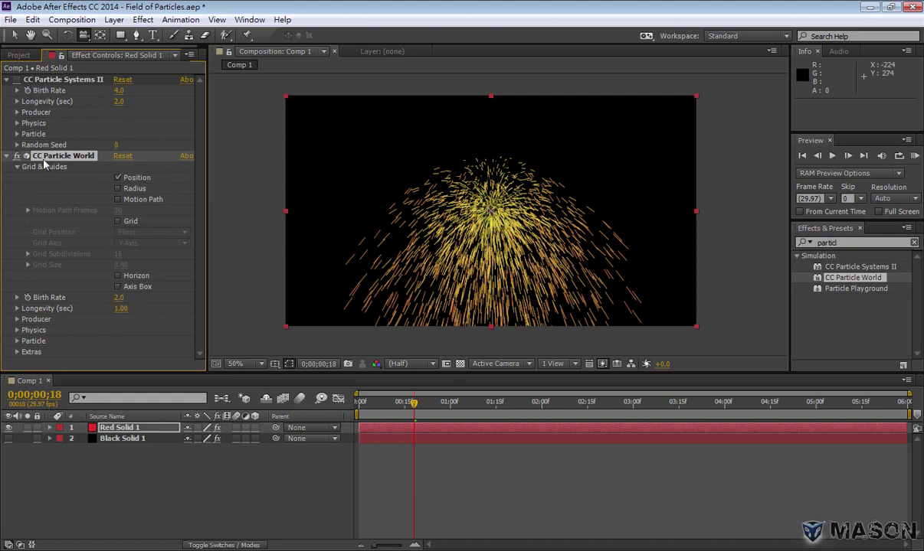
left_click(17, 165)
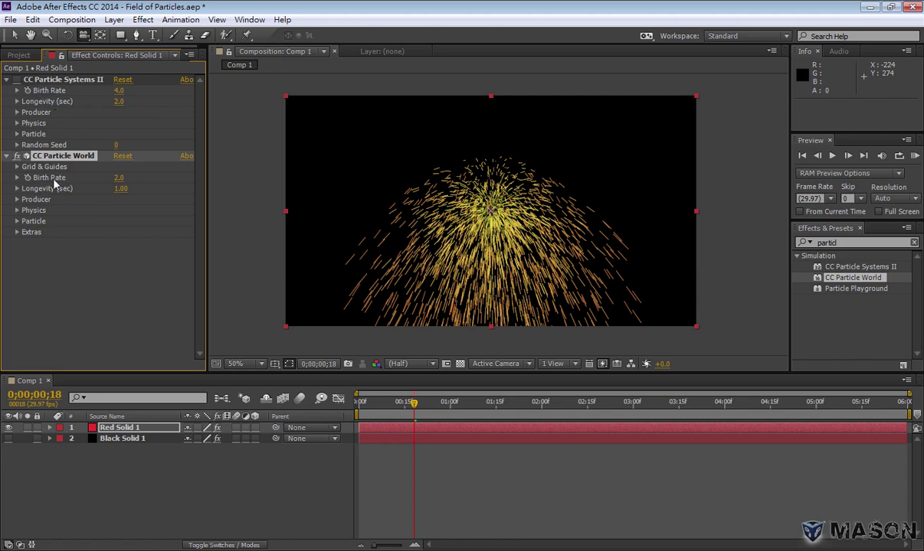
Inspect the Birth Rate, Extras and Random Seed settings of the two particle effects
left_click(18, 91)
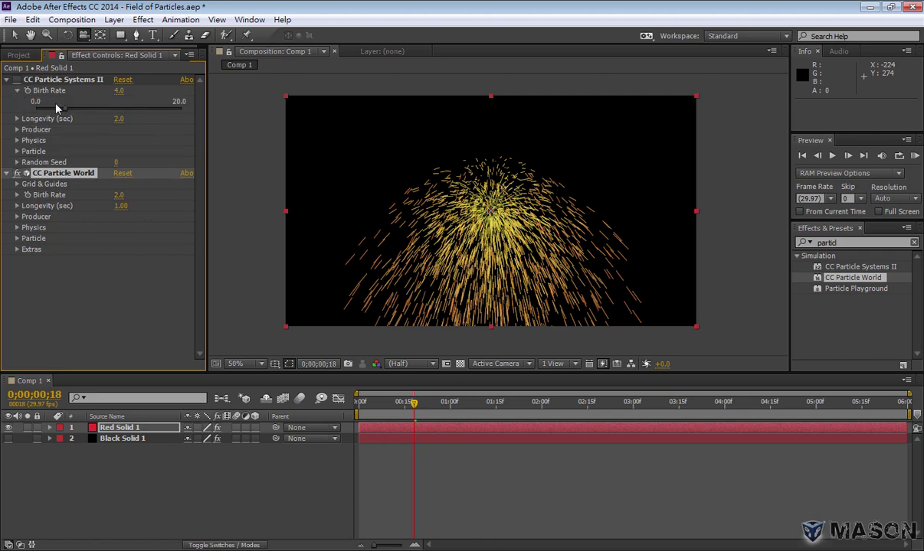
left_click(17, 91)
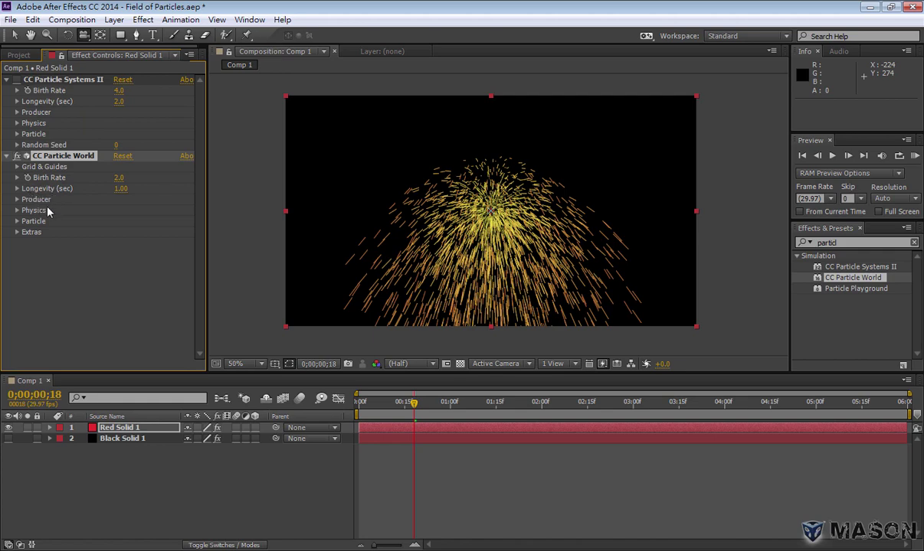
left_click(17, 232)
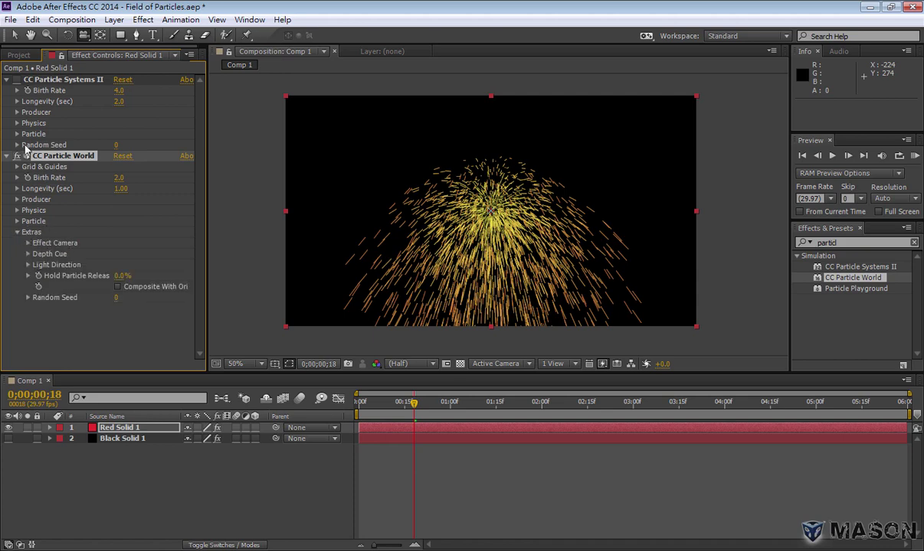
left_click(17, 144)
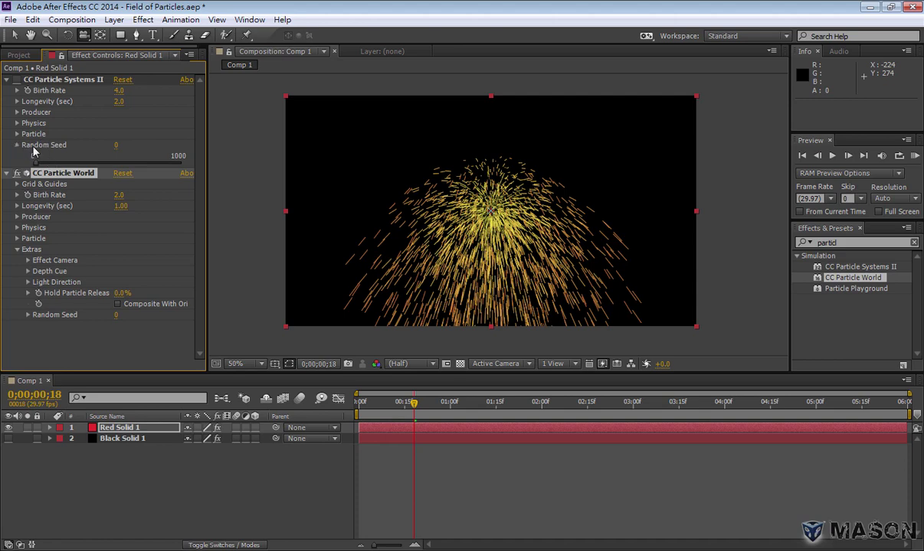
left_click(17, 144)
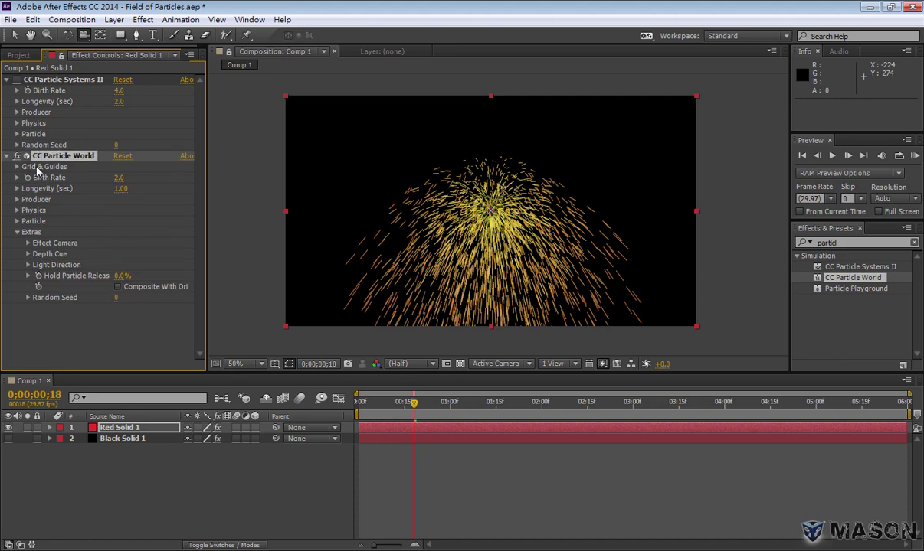
left_click(17, 232)
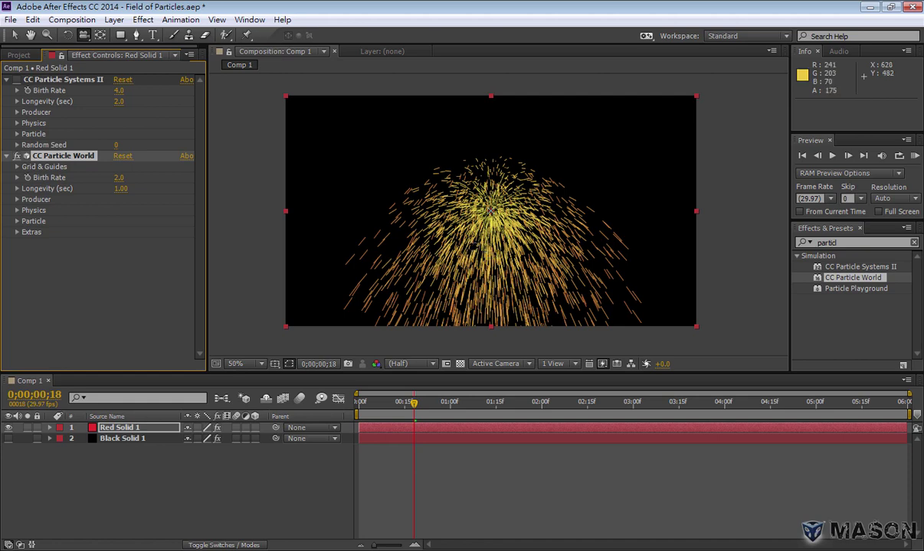
Delete CC Particle World and select the remaining CC Particle Systems II
left_click(477, 249)
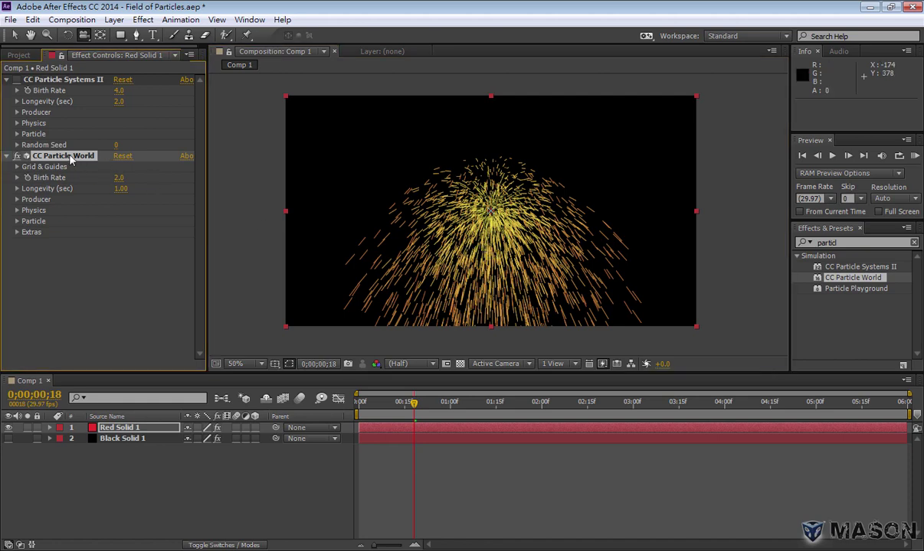
key("Delete")
left_click(26, 81)
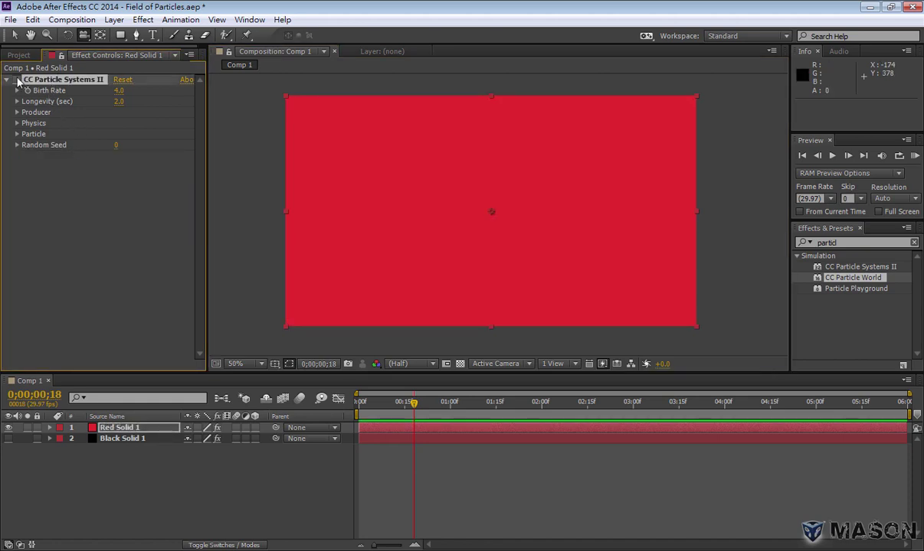
Switch CC Particle Systems II back on after comparing it on and off
left_click(18, 80)
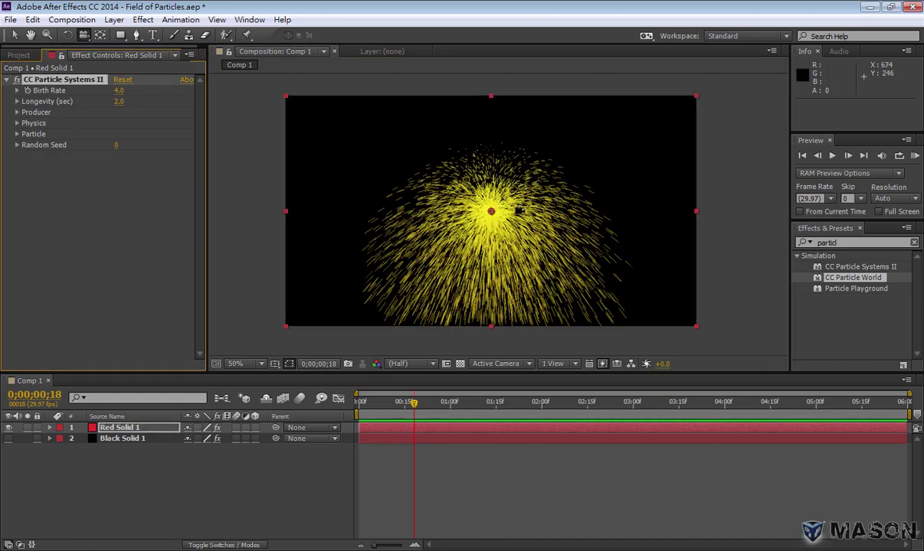
left_click(17, 80)
left_click(17, 81)
left_click(18, 81)
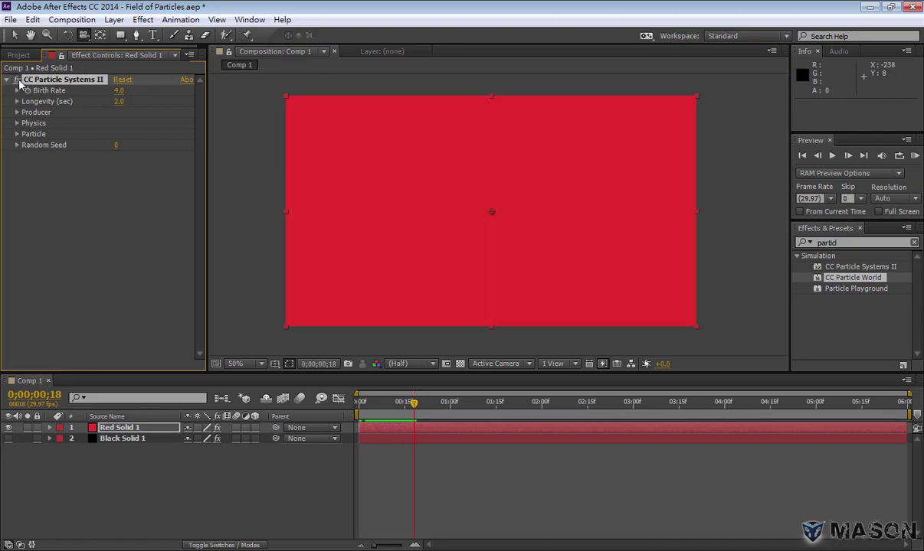
left_click(18, 80)
left_click(17, 80)
left_click(17, 80)
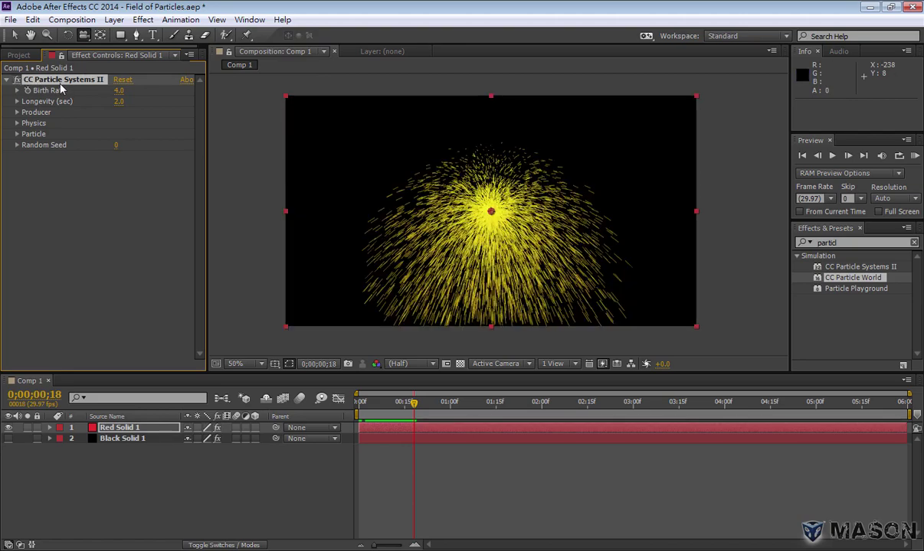
Compare the transparency grid and Black Solid 1 visibility, ending with the grid off over black
left_click(460, 364)
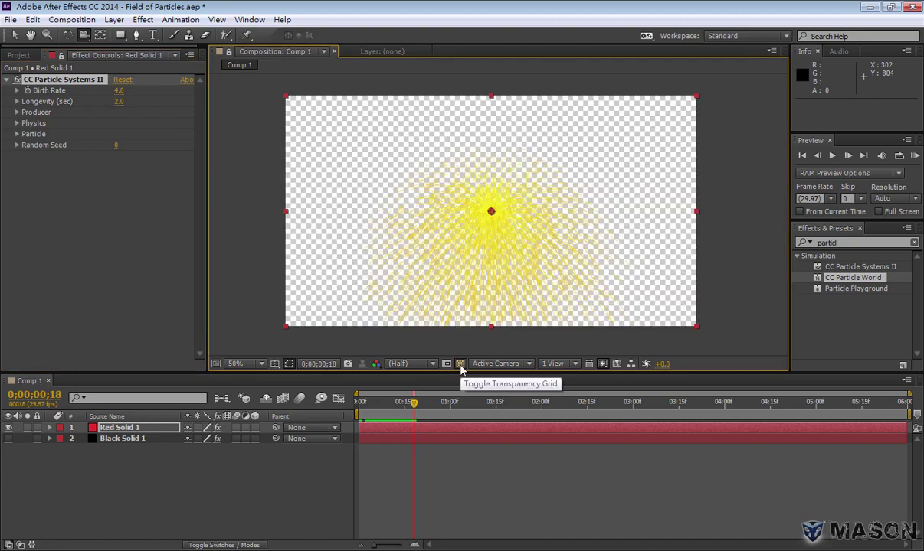
left_click(459, 364)
left_click(459, 364)
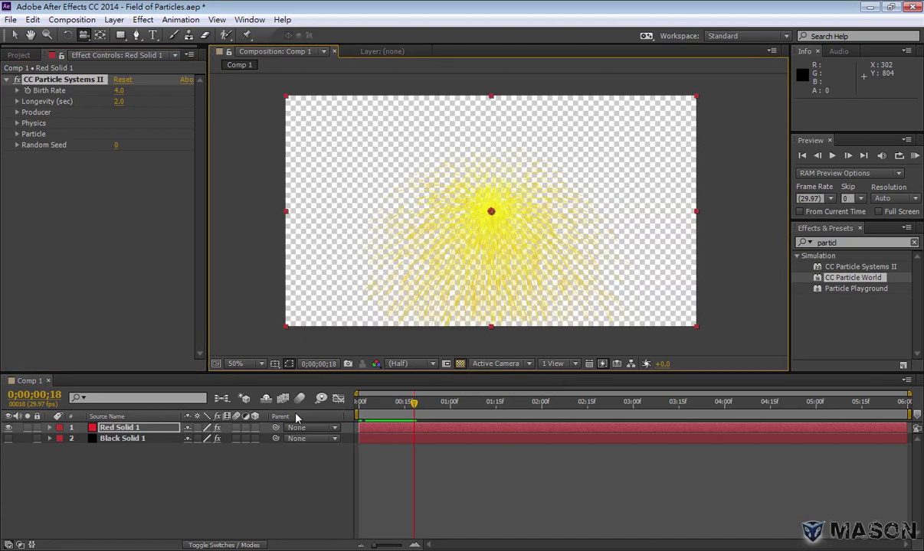
left_click(9, 439)
left_click(9, 438)
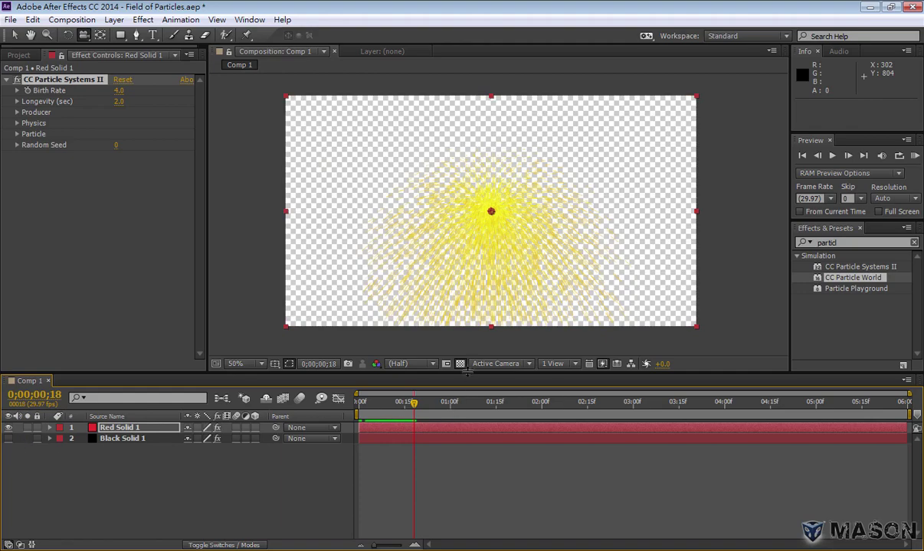
left_click(460, 363)
left_click(460, 363)
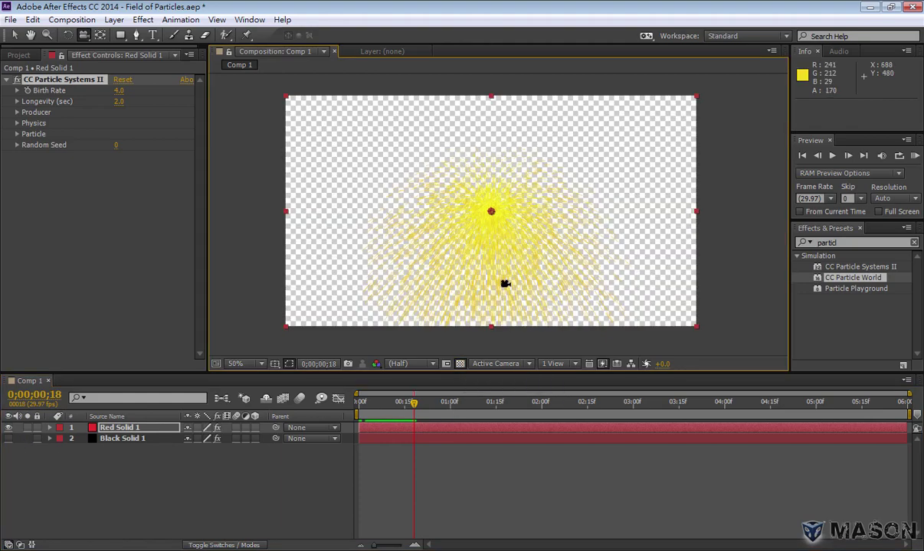
left_click(461, 365)
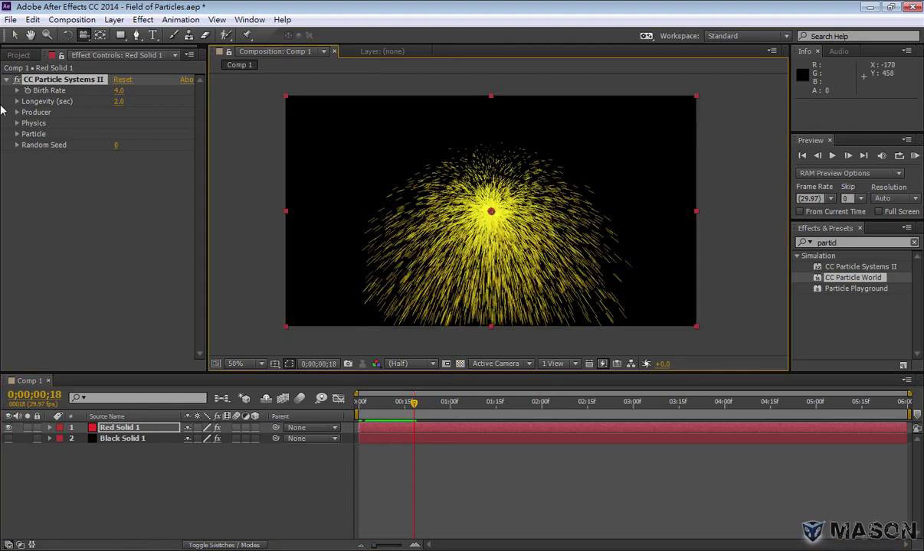
left_click(127, 82)
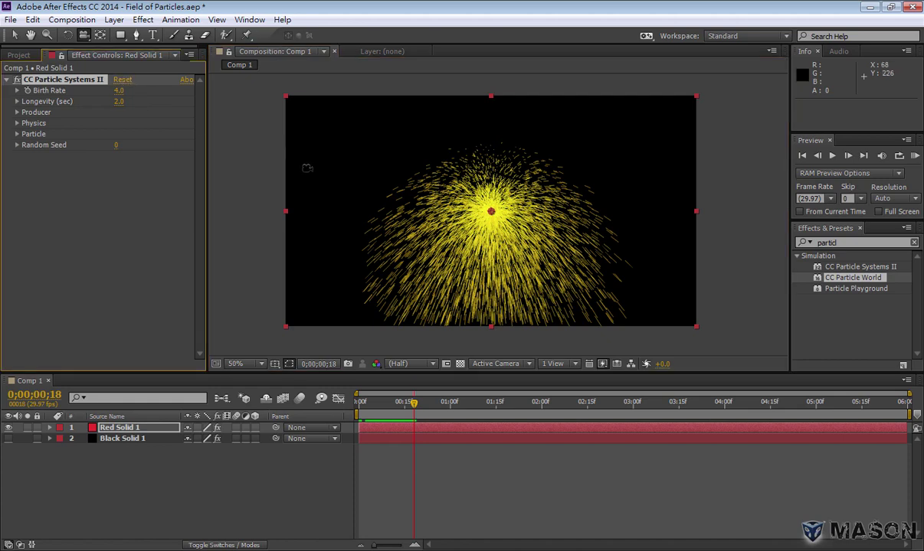
Try a Birth Rate of 4.0 and preview the particle burst from frame 0
key("v")
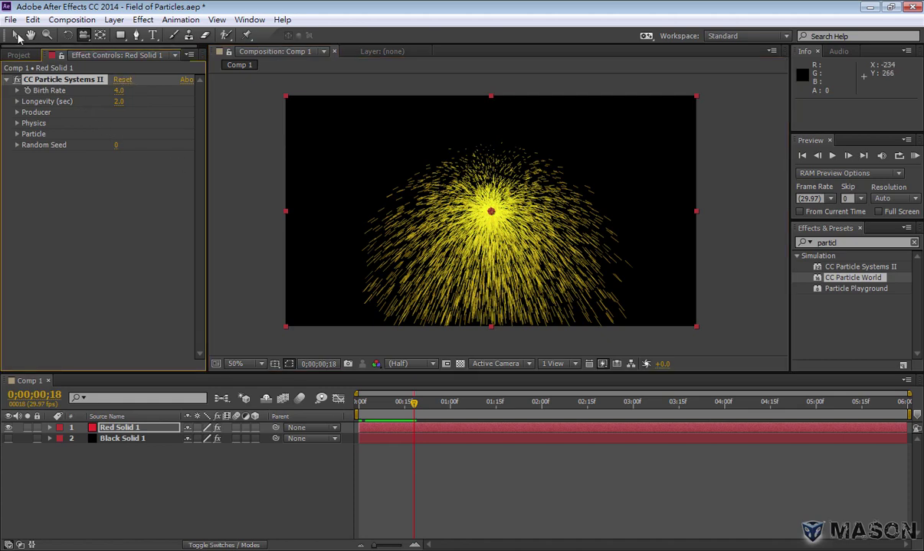
mouse_move(118, 91)
left_mouse_down()
mouse_move(111, 100)
mouse_move(123, 92)
left_mouse_up()
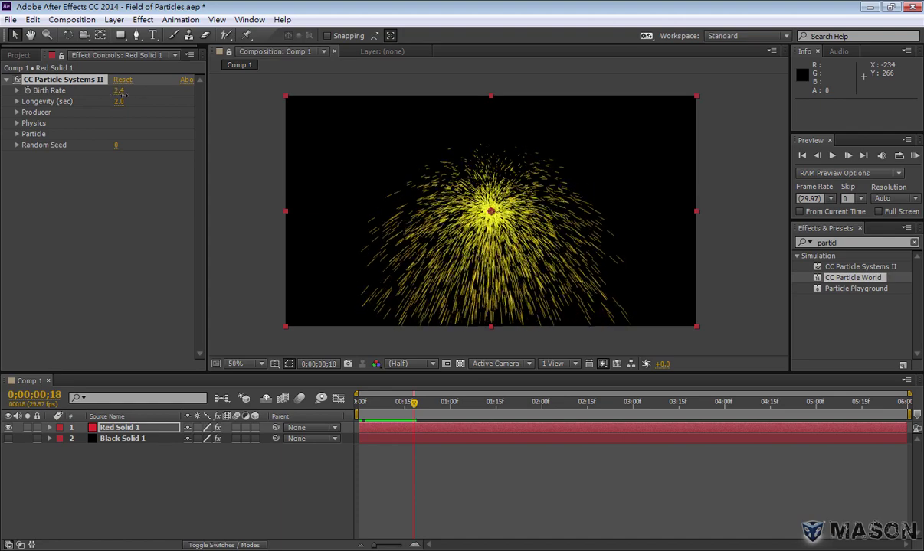
left_click(119, 90)
type("4")
key("Return")
left_click(358, 403)
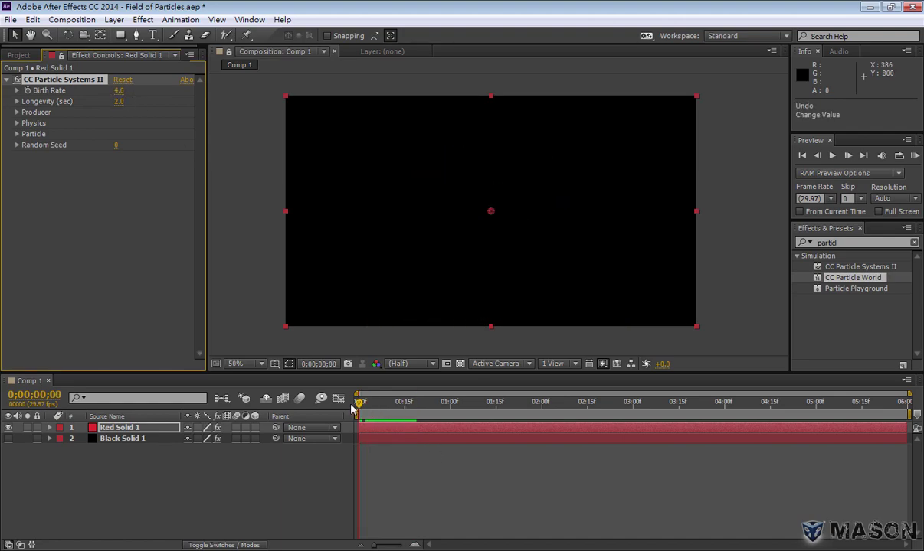
key("space")
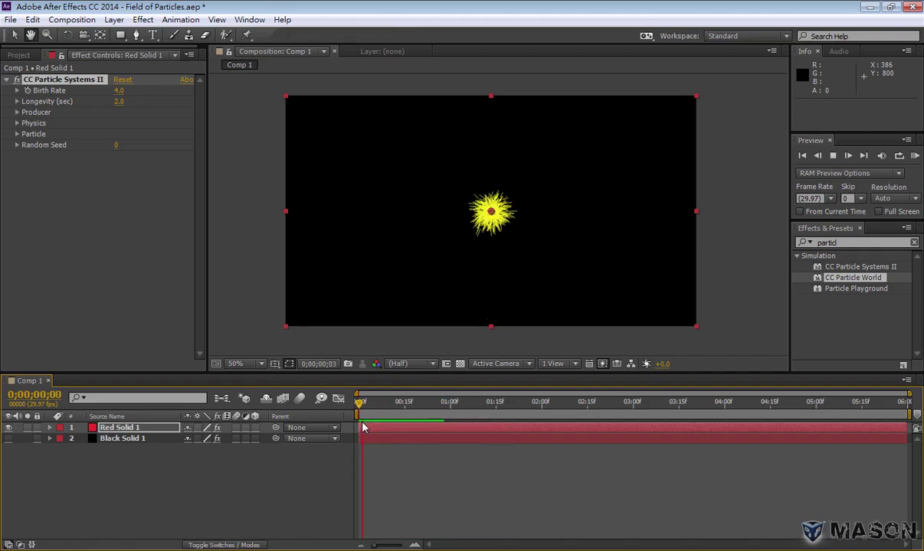
scroll(476, 241, "up", 2)
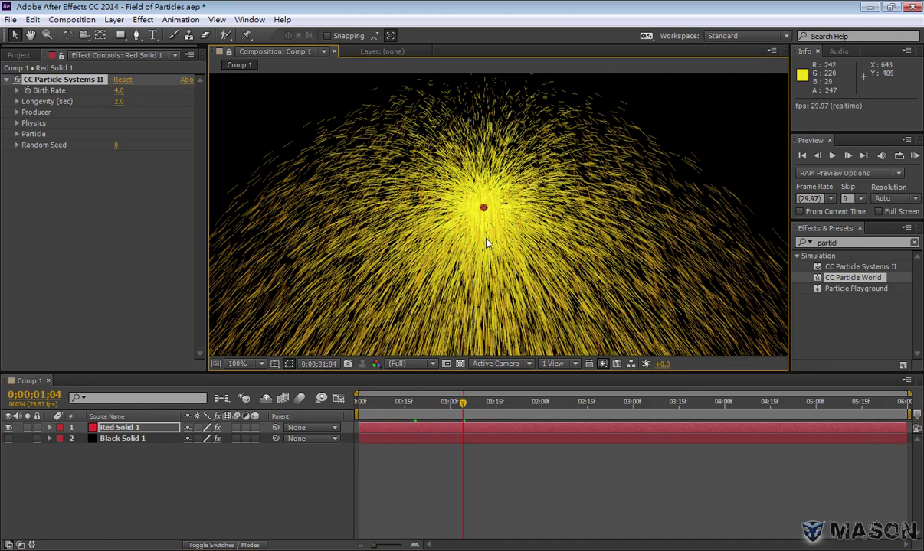
scroll(447, 295, "down", 2)
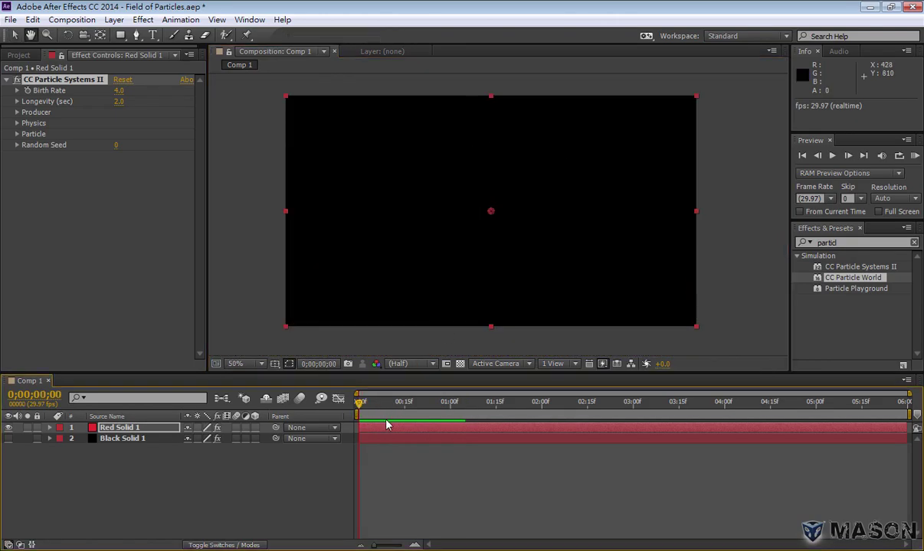
Raise the Birth Rate to 8.0 and preview the denser burst
left_click(118, 90)
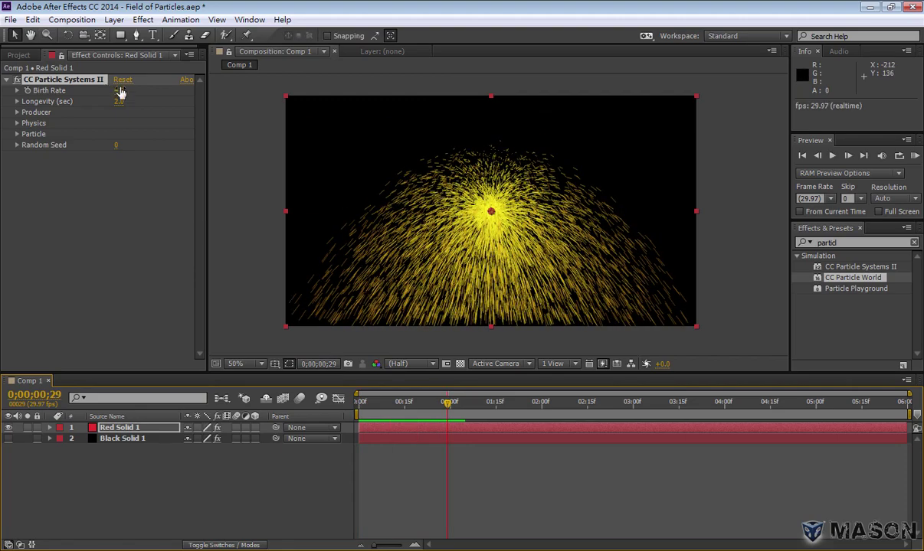
type("8")
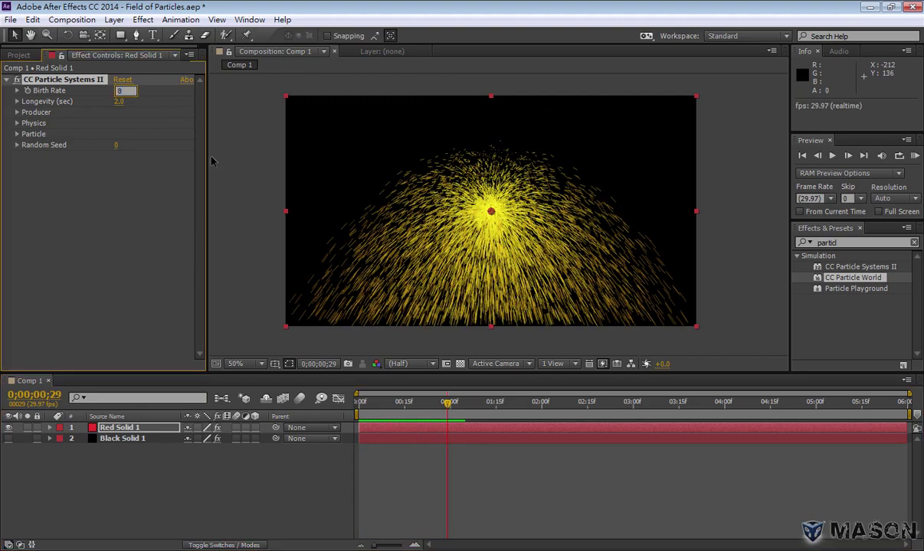
key("Return")
key("KP_0")
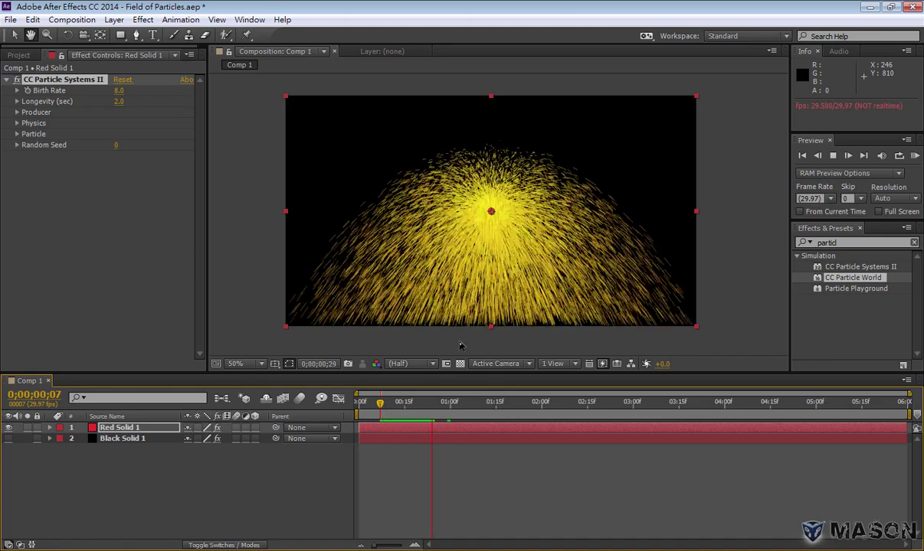
left_click(148, 157)
Set the Birth Rate to 1.0 and preview the sparse burst
left_click(119, 91)
type("1")
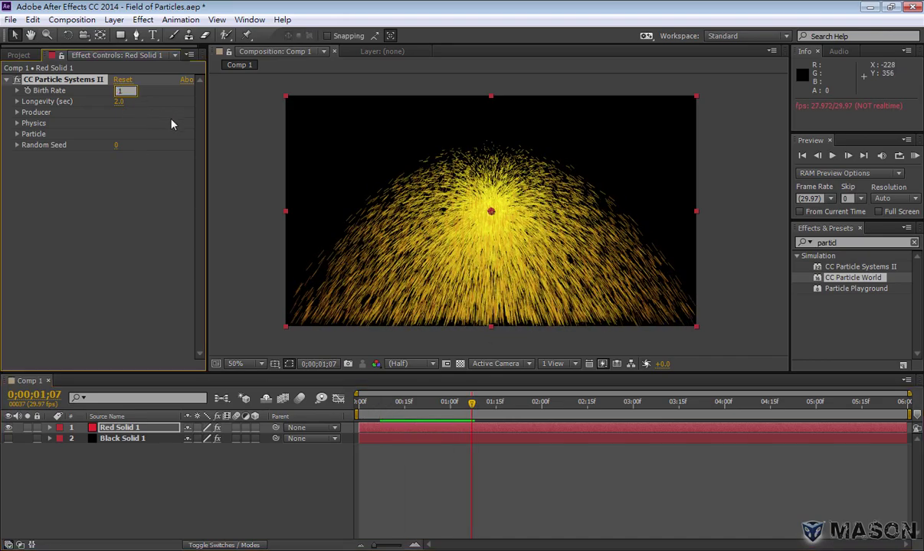
key("Return")
key("KP_0")
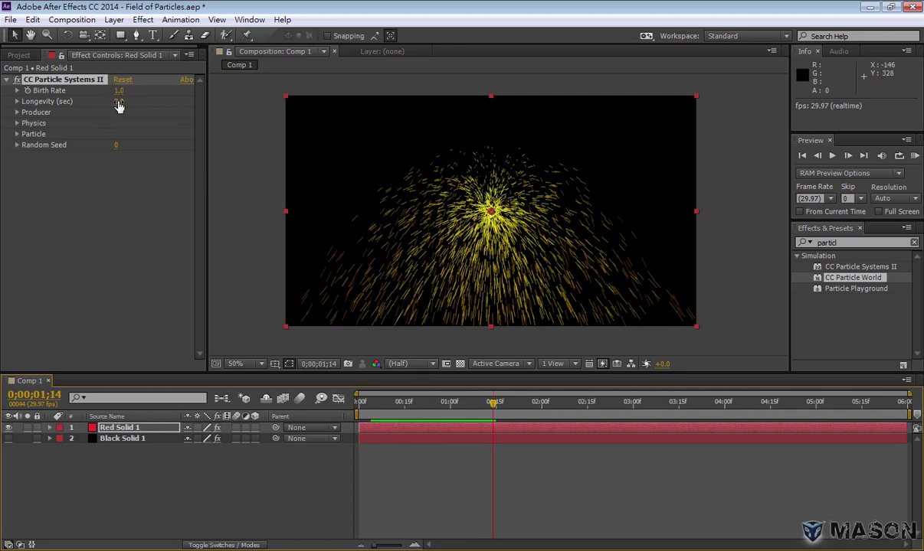
Test Longevity at 0.6 and about 1.9 seconds, then enter exactly 2.0 seconds
mouse_move(119, 106)
left_mouse_down()
mouse_move(157, 101)
mouse_move(63, 122)
left_mouse_up()
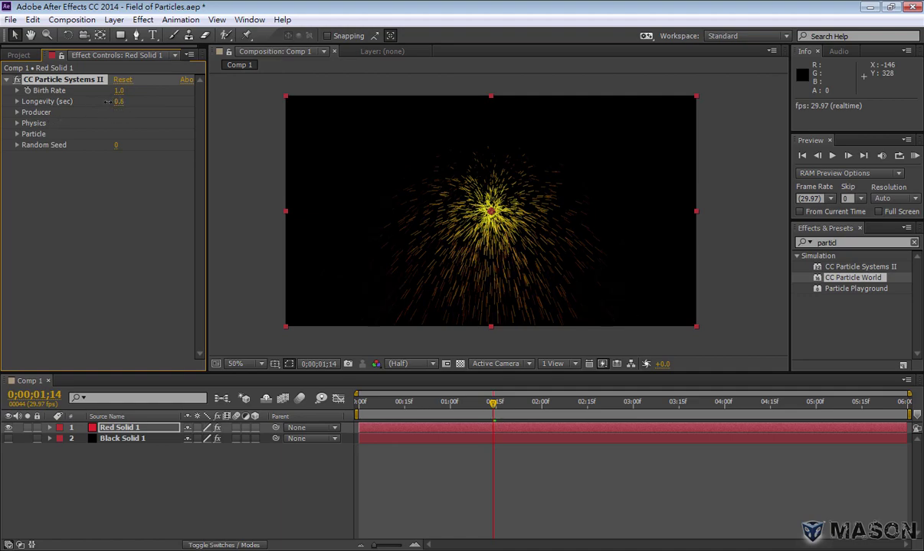
left_click_drag(111, 105, 105, 106)
key("space")
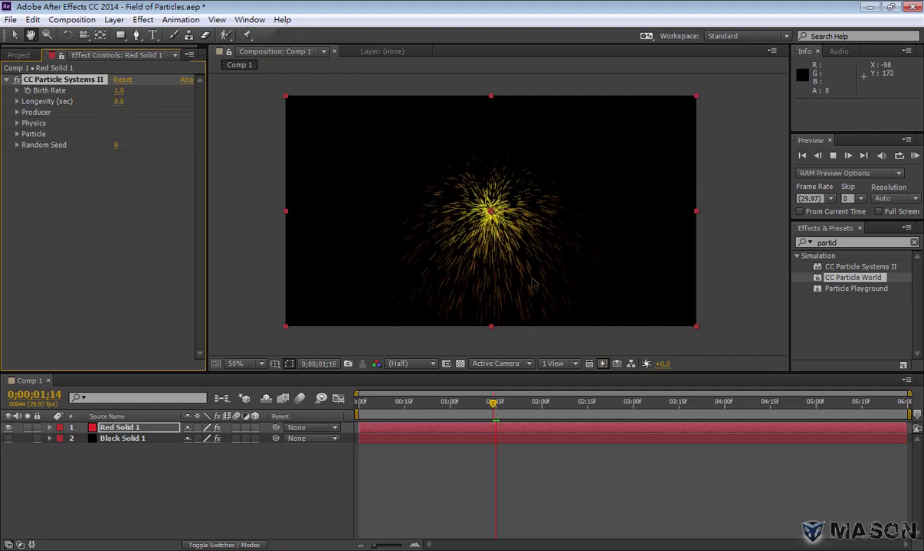
key("space")
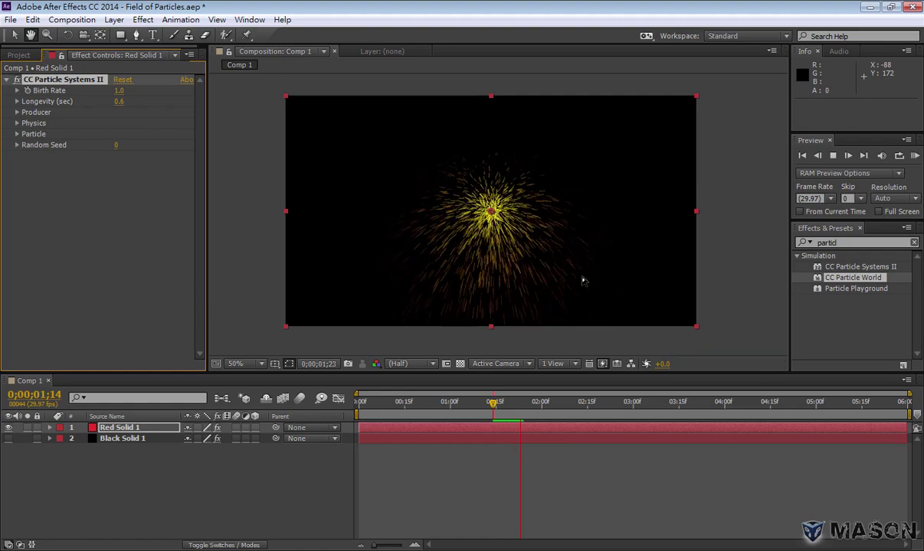
left_click_drag(119, 106, 232, 105)
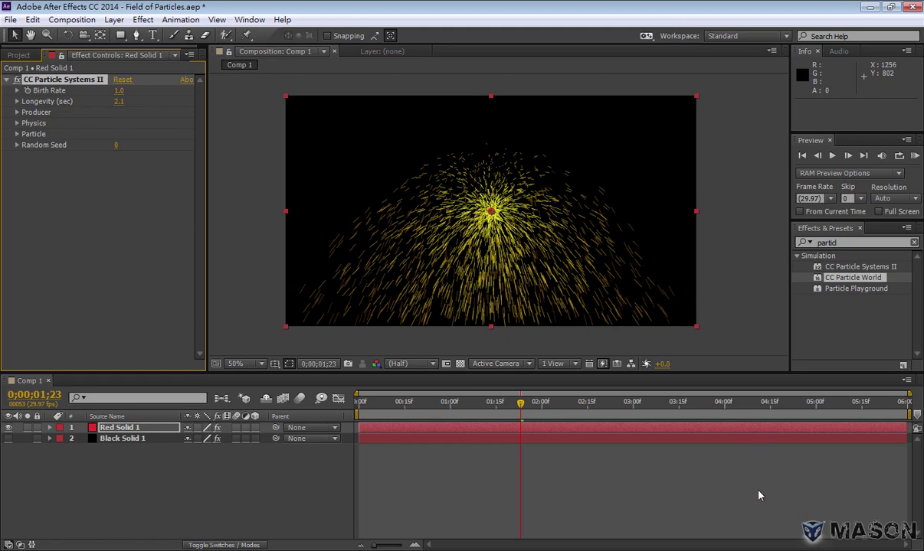
key("space")
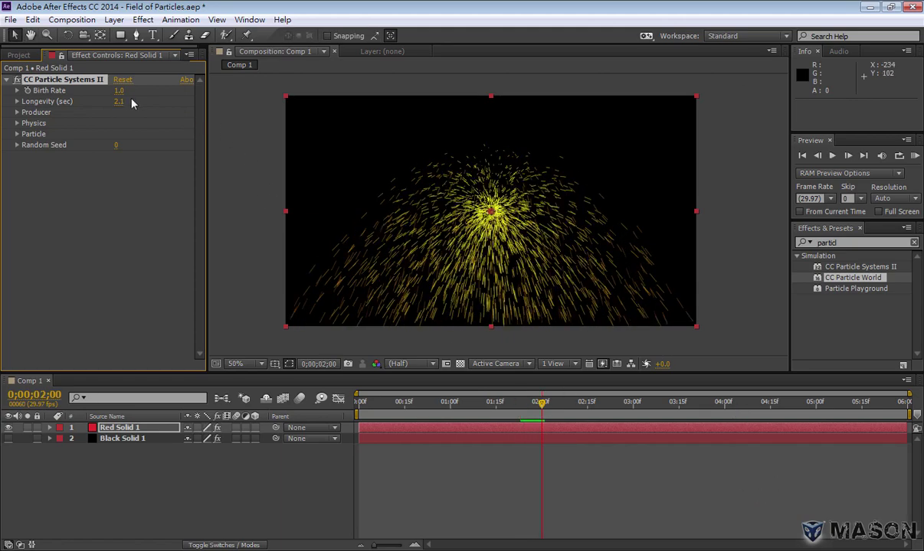
left_click(121, 105)
type("2")
key("Return")
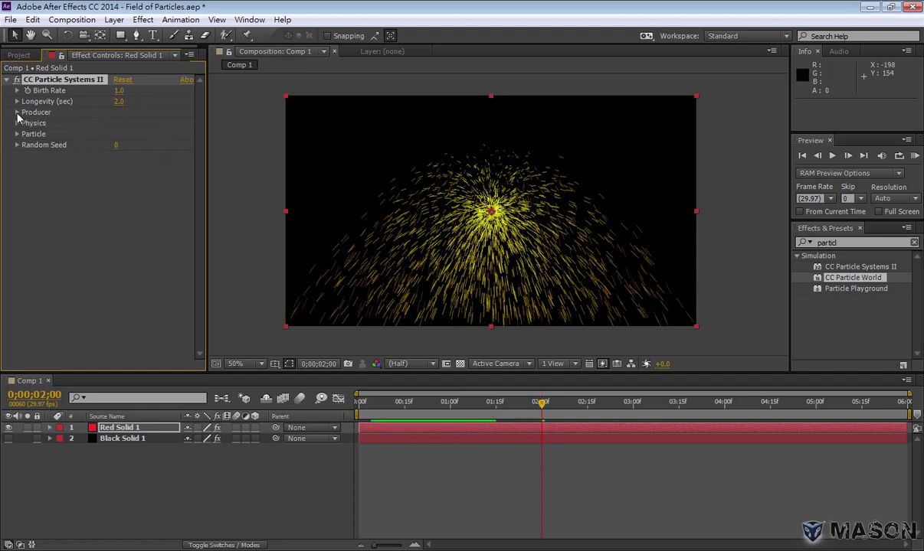
Expand Producer and try moving the emitter position, then undo the change
left_click(17, 113)
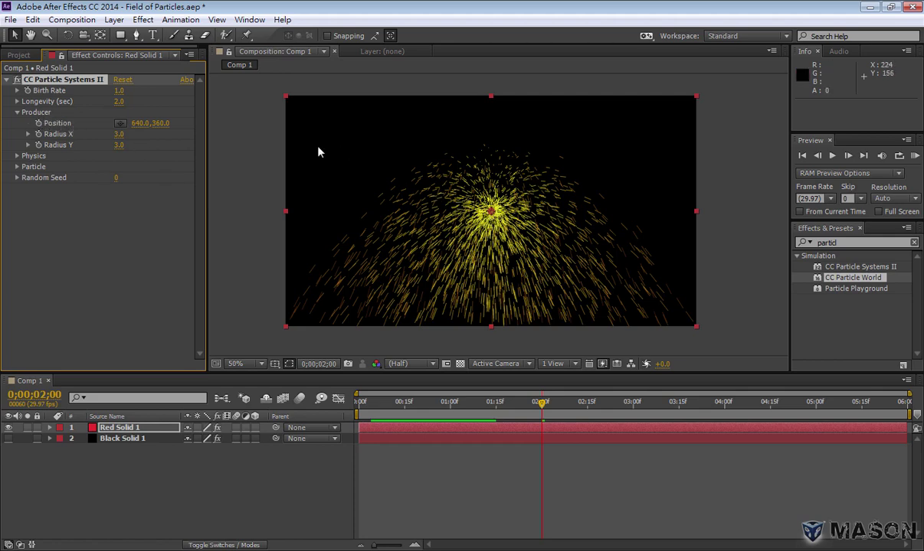
left_click_drag(134, 126, 4, 131)
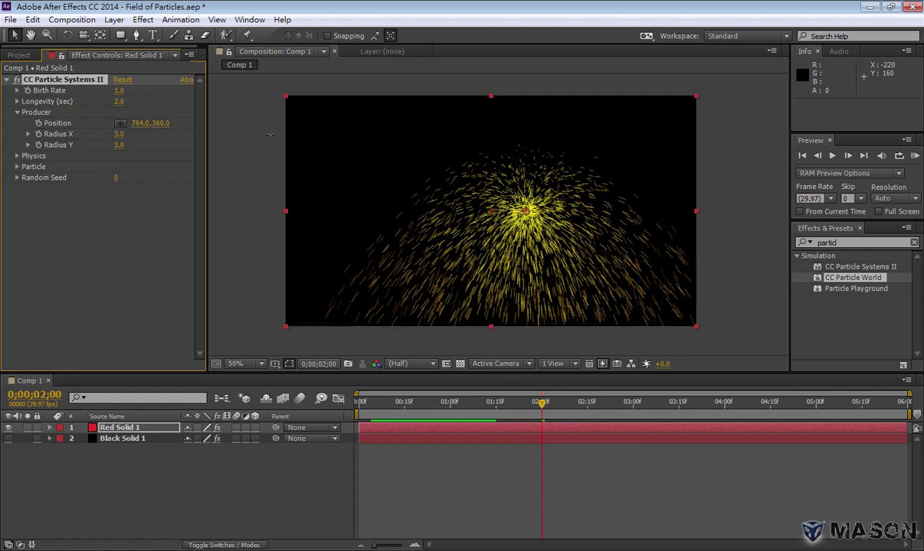
left_click_drag(4, 132, 159, 157)
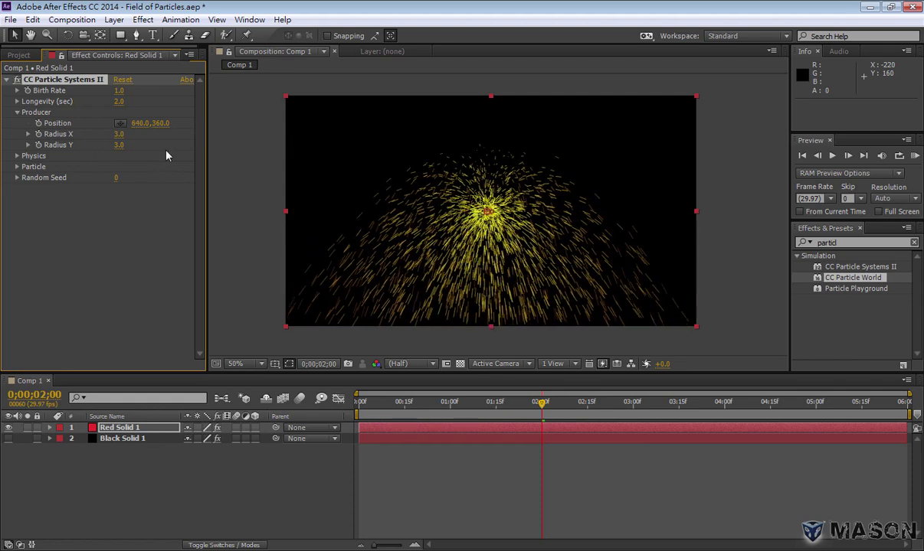
key("ctrl+z")
key("ctrl+z")
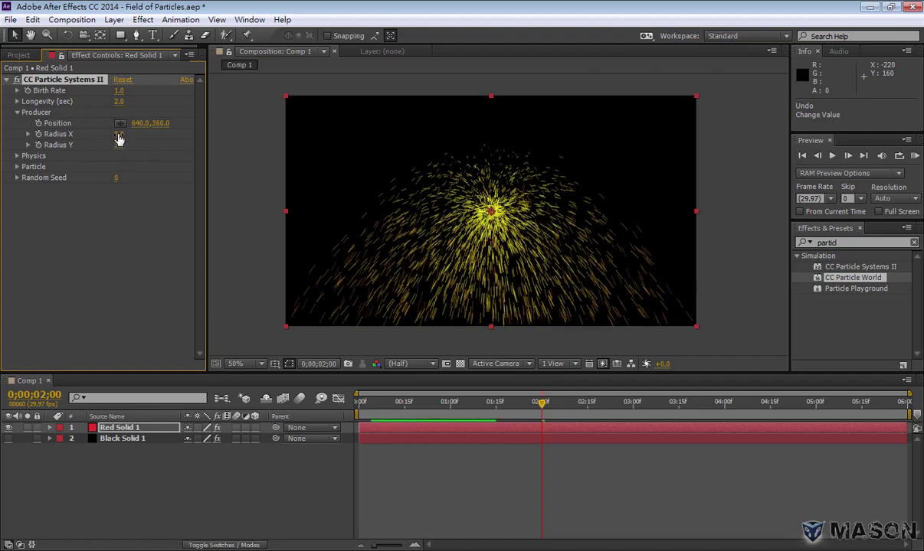
Set the Producer radius to 90 X by 65 Y and preview from the start
mouse_move(118, 135)
left_mouse_down()
mouse_move(162, 134)
mouse_move(118, 134)
left_mouse_up()
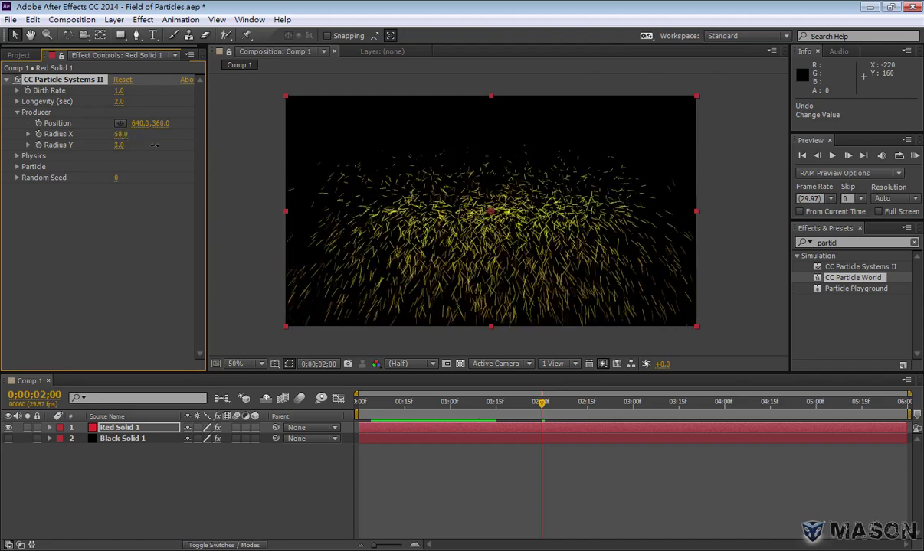
left_click_drag(159, 144, 159, 145)
left_click(360, 403)
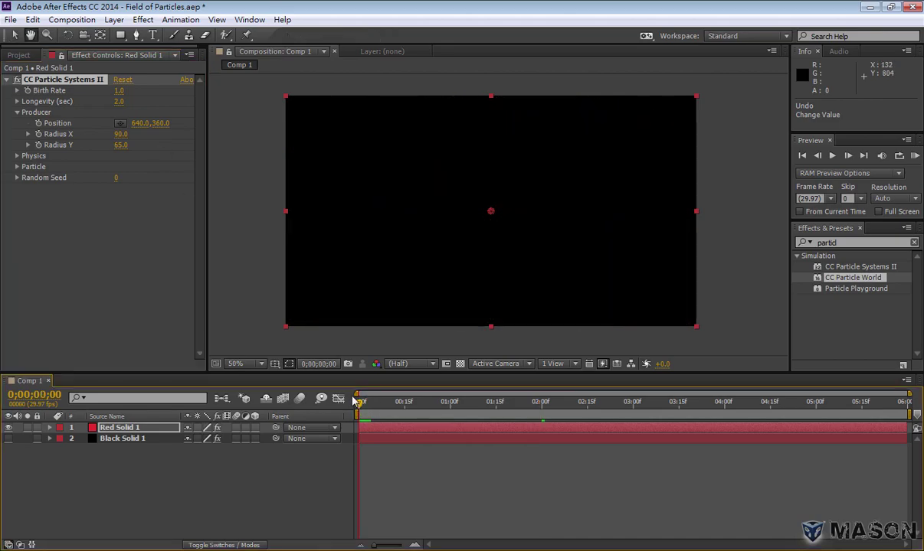
key("space")
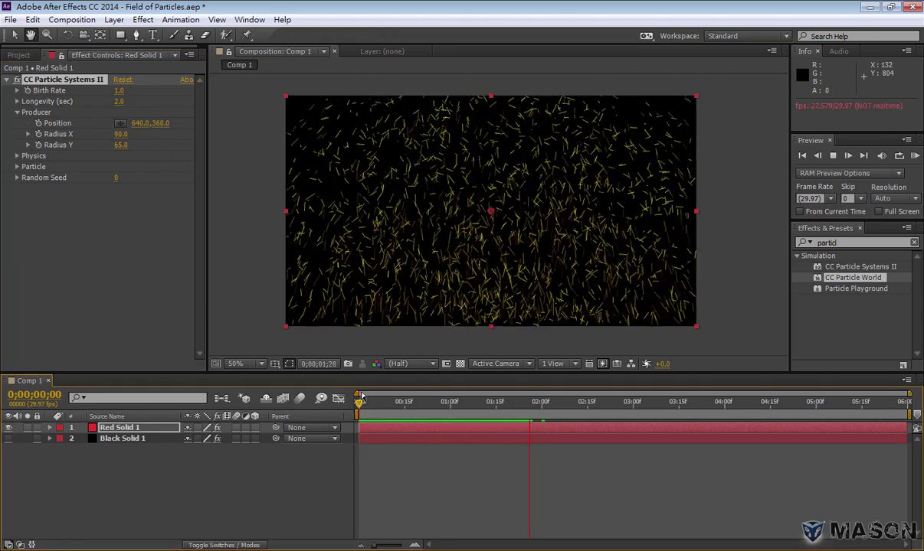
key("space")
left_click(360, 403)
key("space")
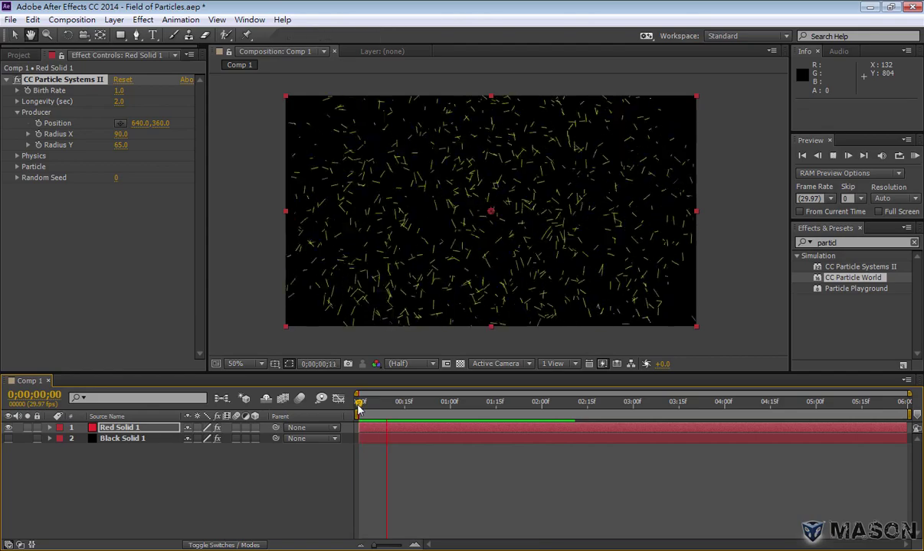
key("space")
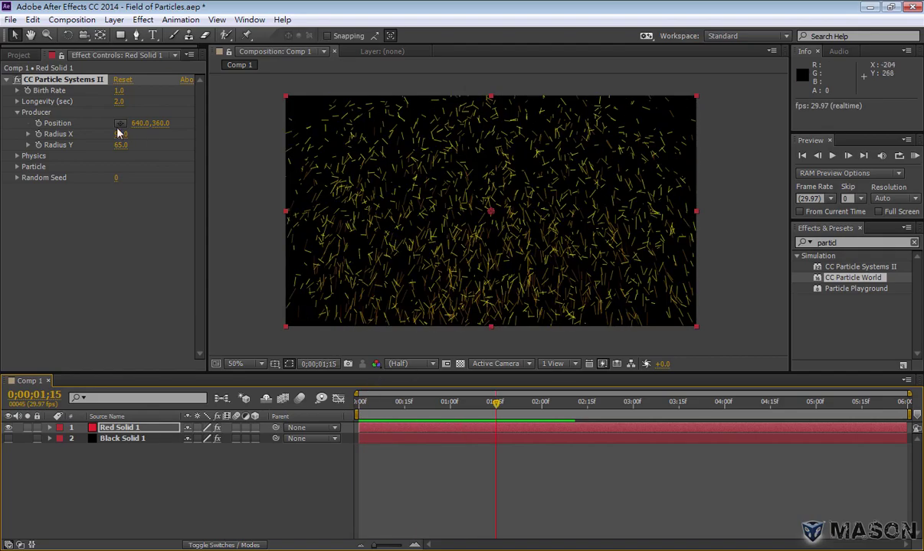
left_click(54, 159)
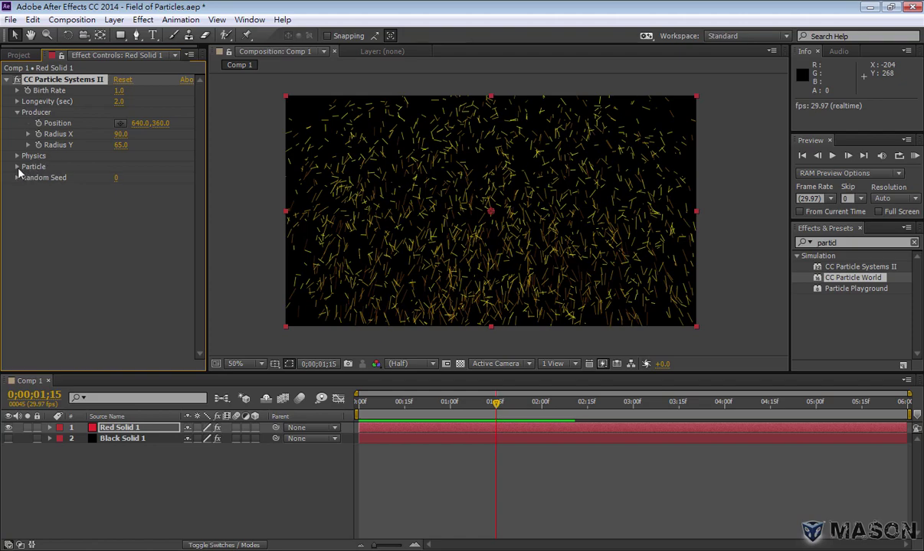
Expand Particle and try Star, Shaded Sphere, Faded Sphere and Bubble particle types
left_click(16, 167)
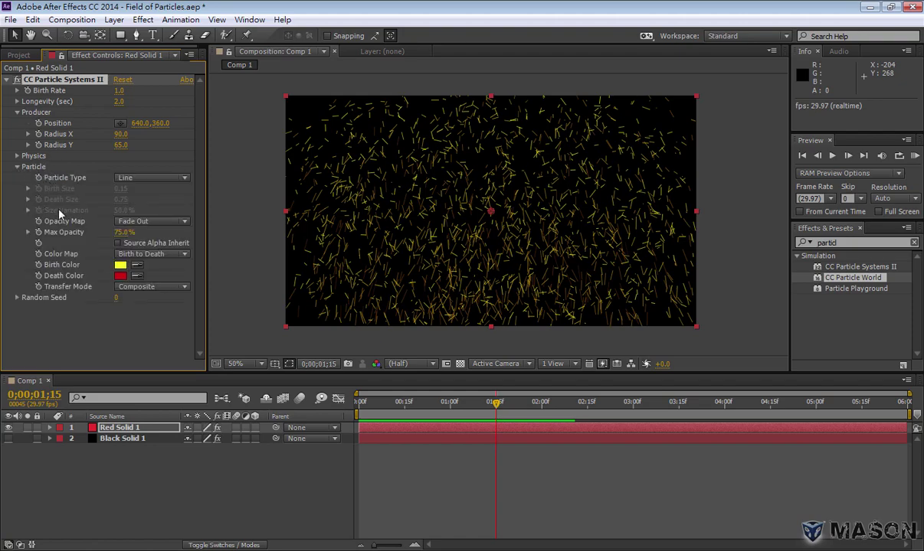
left_click(165, 178)
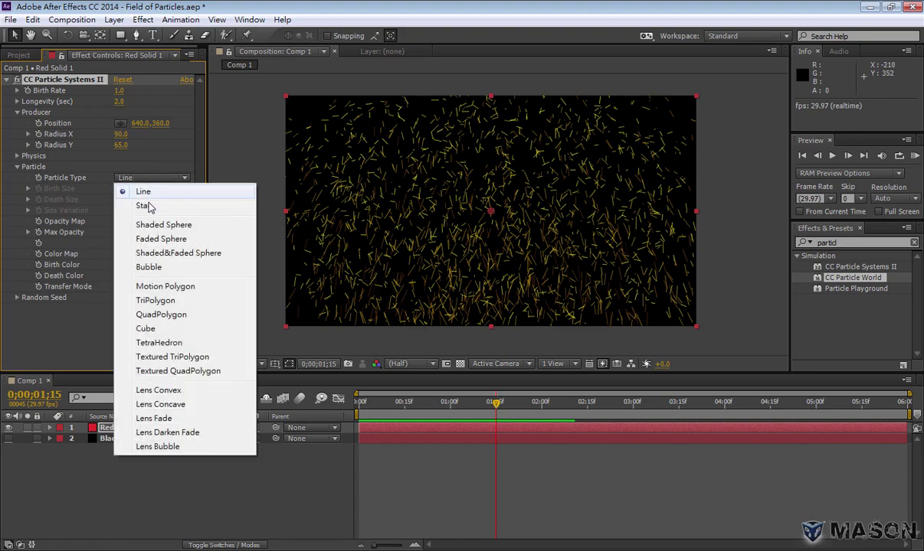
left_click(145, 206)
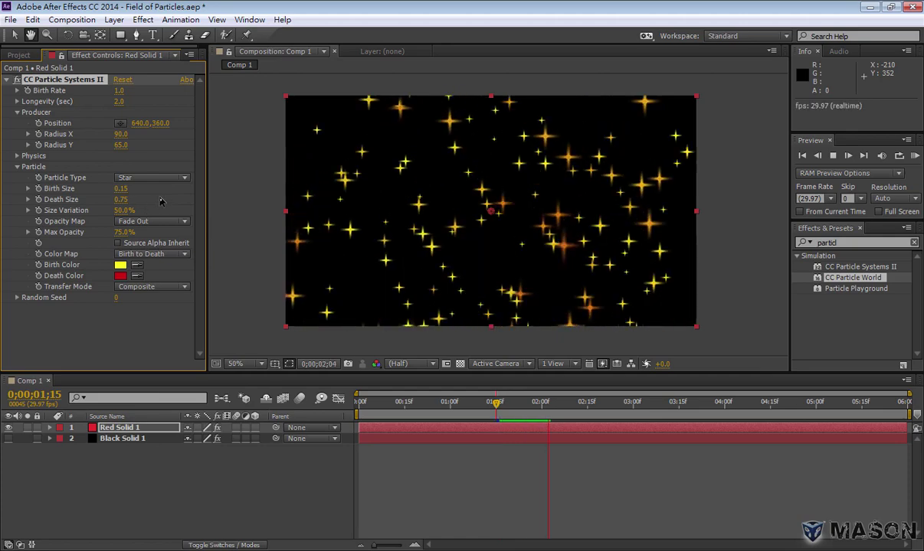
left_click(153, 224)
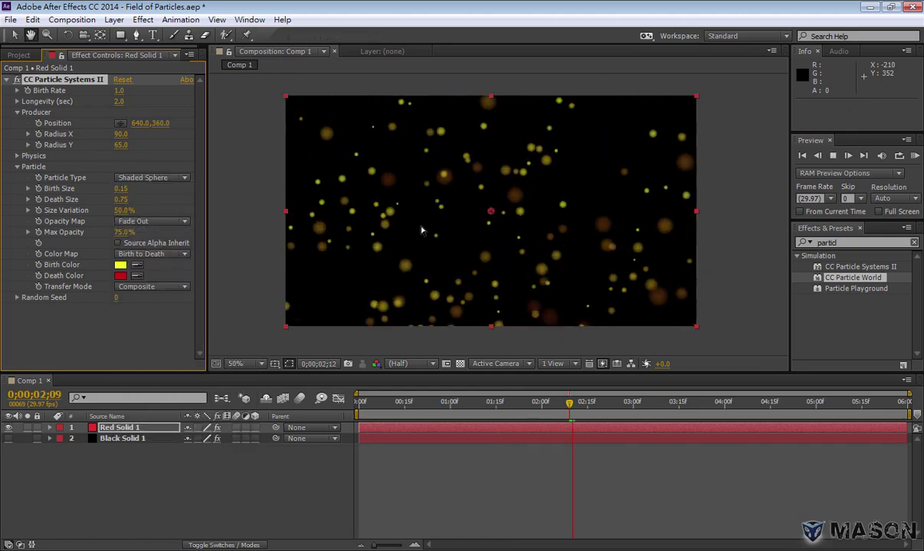
left_click(153, 178)
left_click(162, 239)
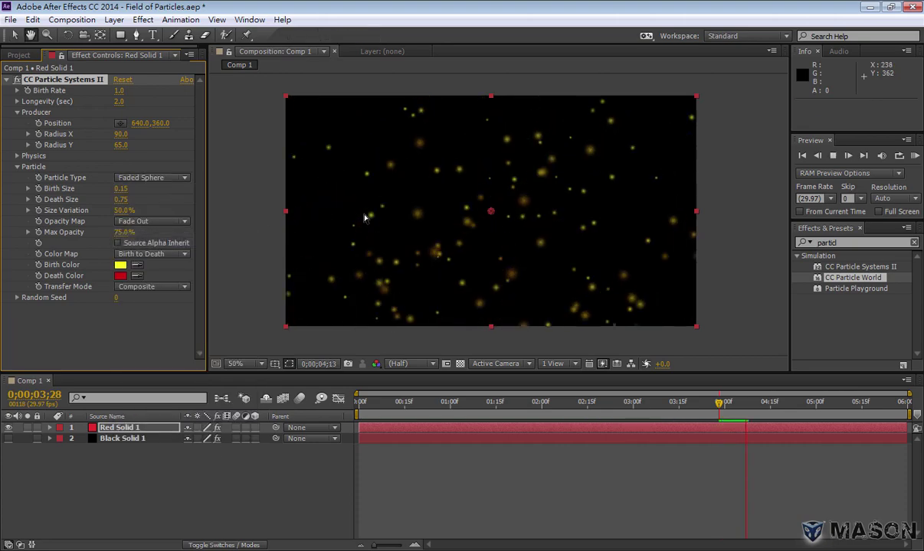
left_click(153, 178)
left_click(173, 252)
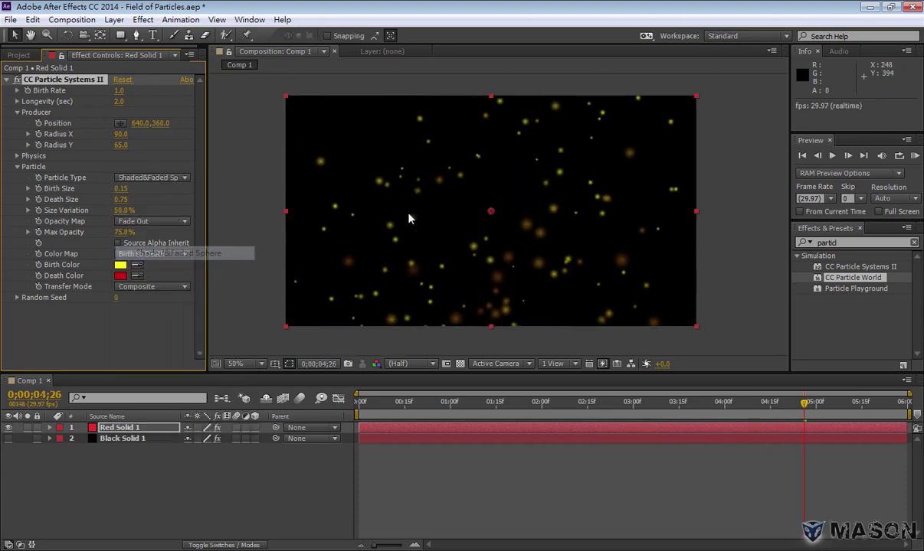
left_click(153, 177)
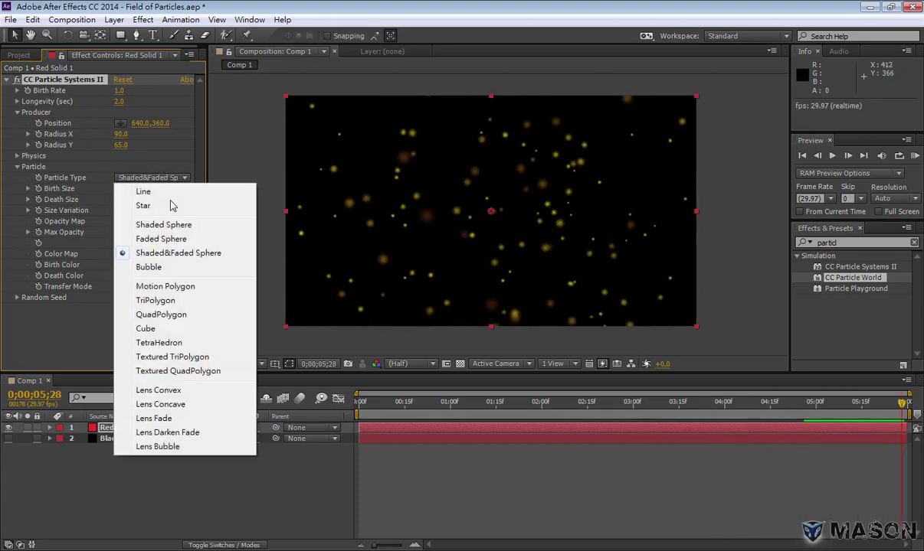
left_click(149, 268)
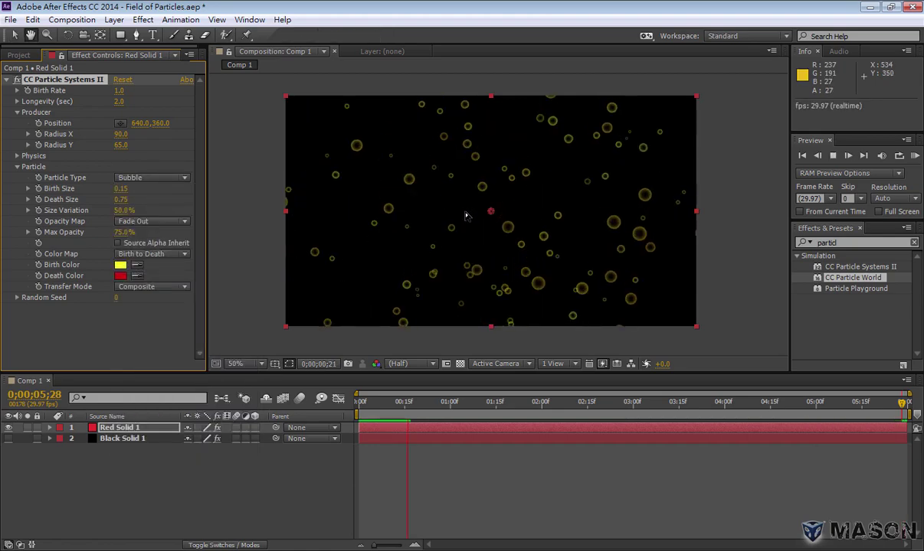
Cycle through Motion Polygon, TriPolygon, QuadPolygon and Cube, ending on TetraHedron
left_click(145, 177)
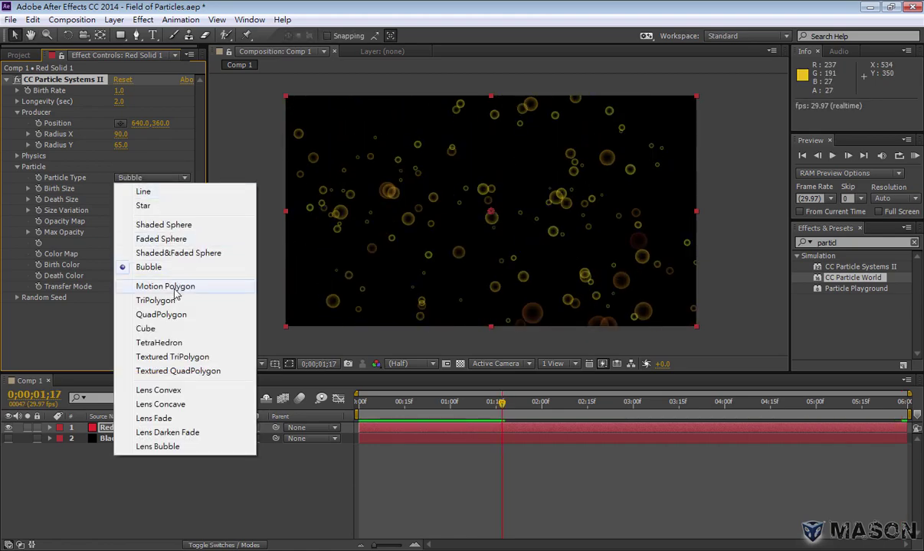
left_click(173, 288)
left_click(172, 178)
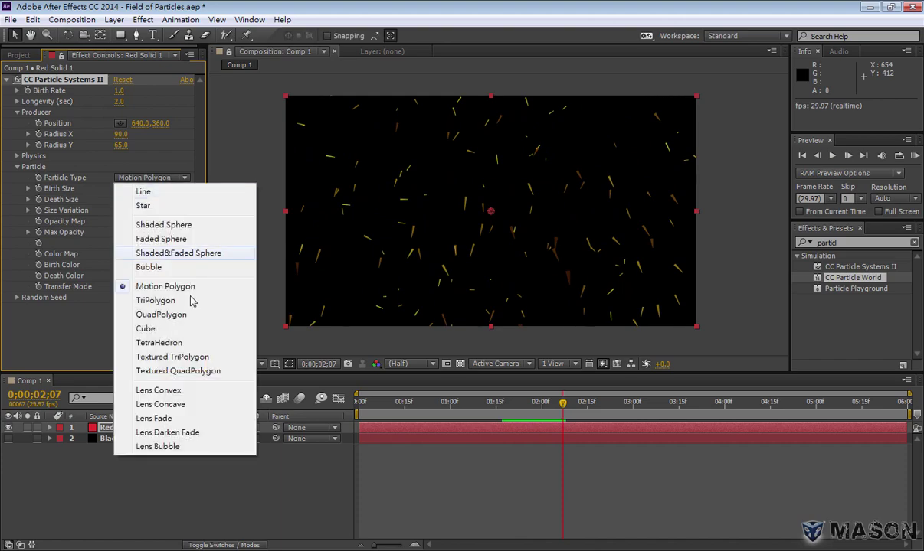
left_click(156, 300)
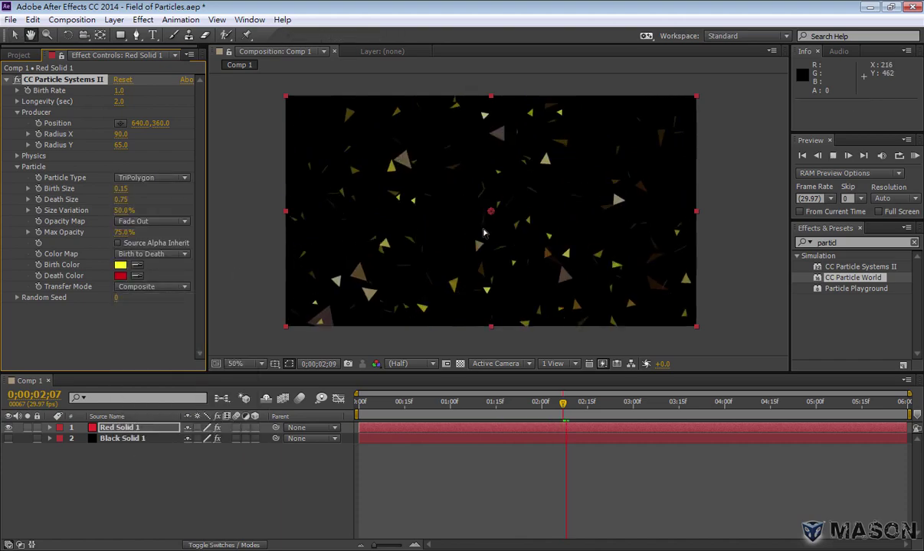
left_click(157, 178)
left_click(180, 316)
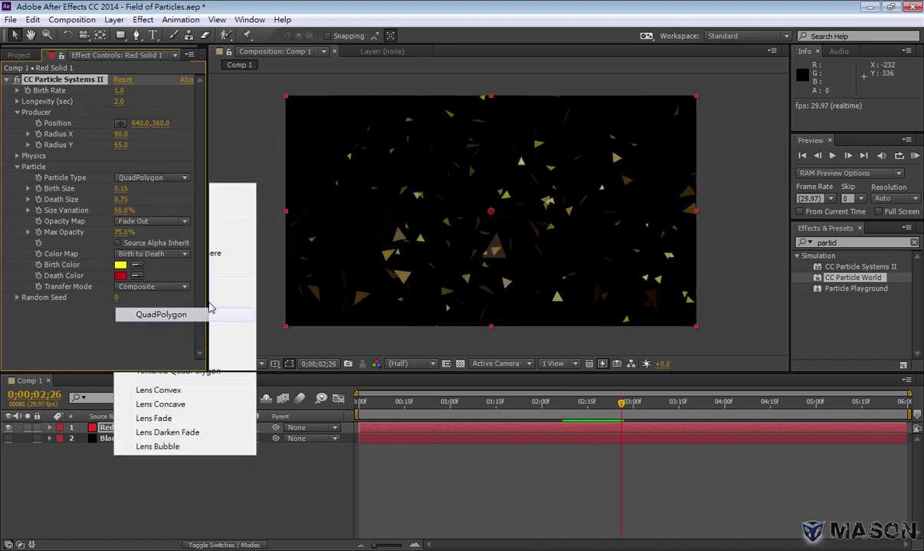
left_click(157, 178)
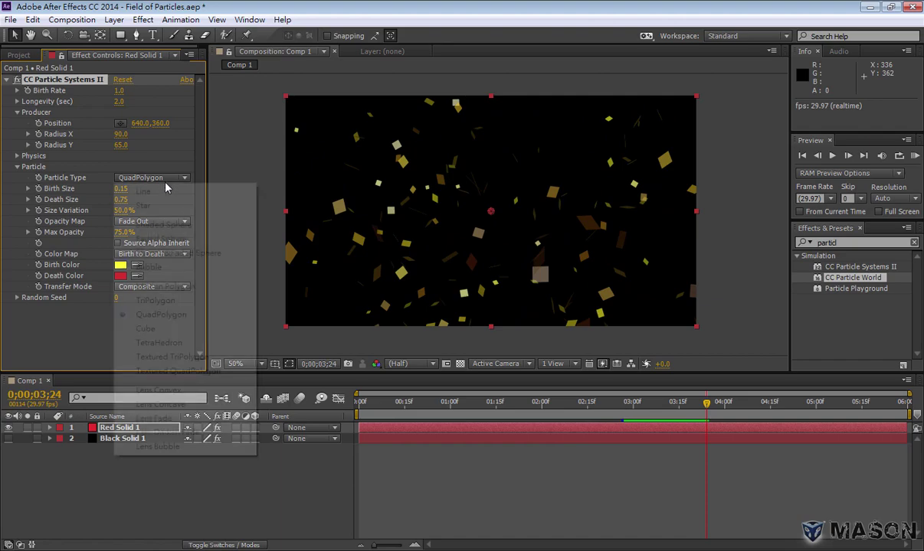
left_click(180, 329)
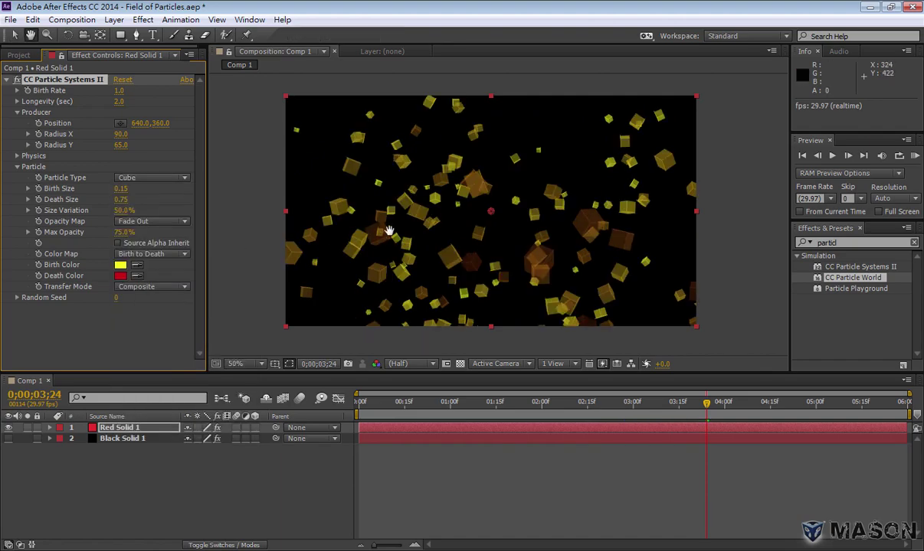
left_click(154, 178)
left_click(161, 343)
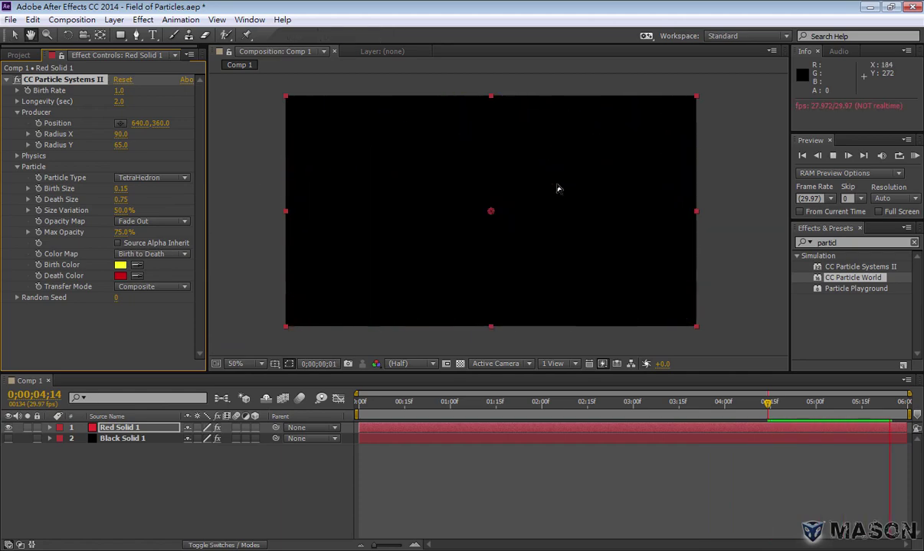
Try textured triangle and Lens Concave particle types and preview the result
left_click(164, 180)
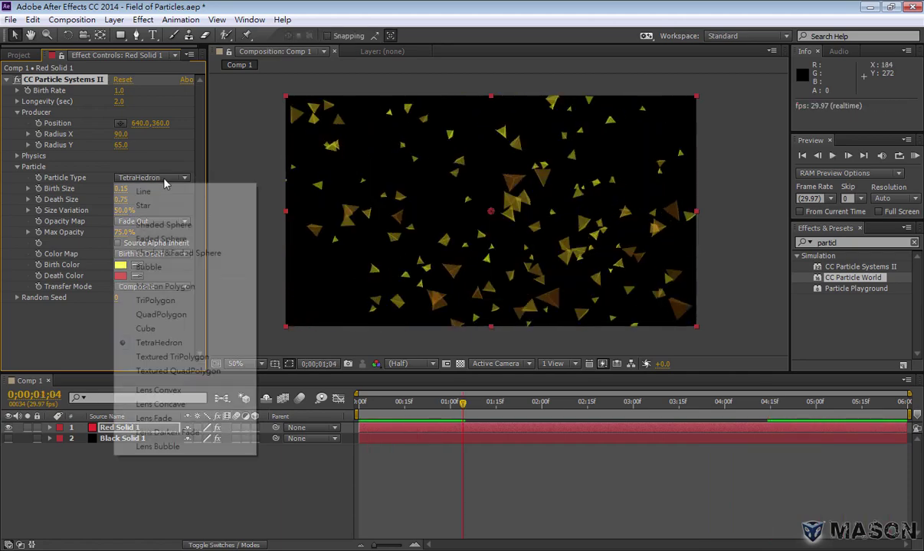
left_click(191, 358)
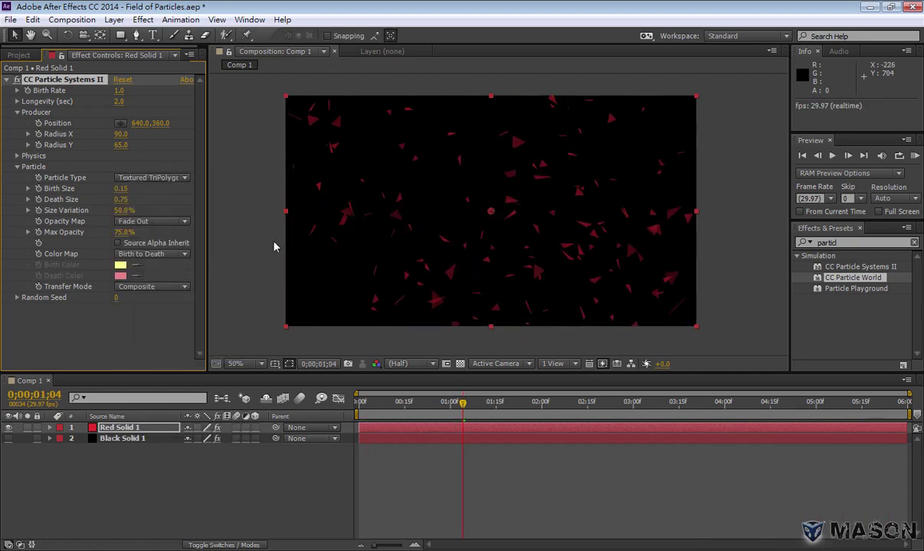
left_click(152, 181)
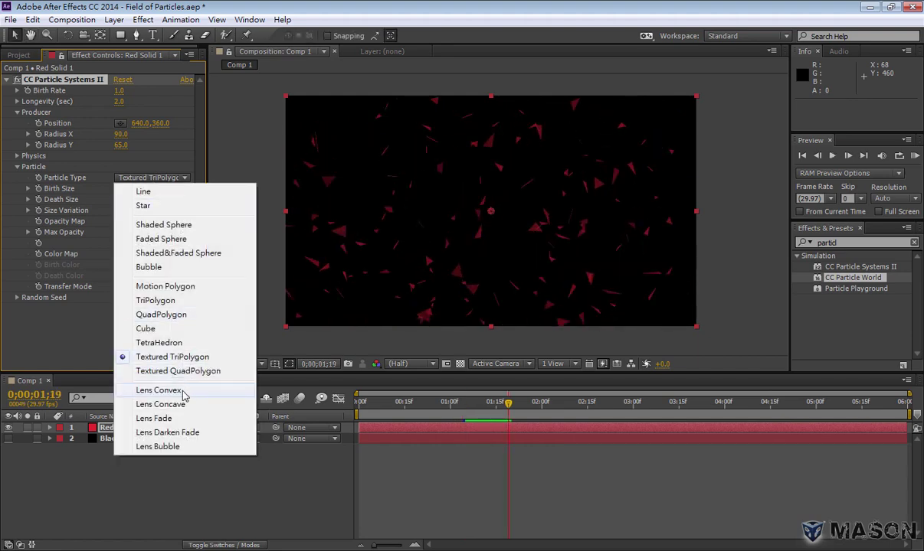
left_click(184, 406)
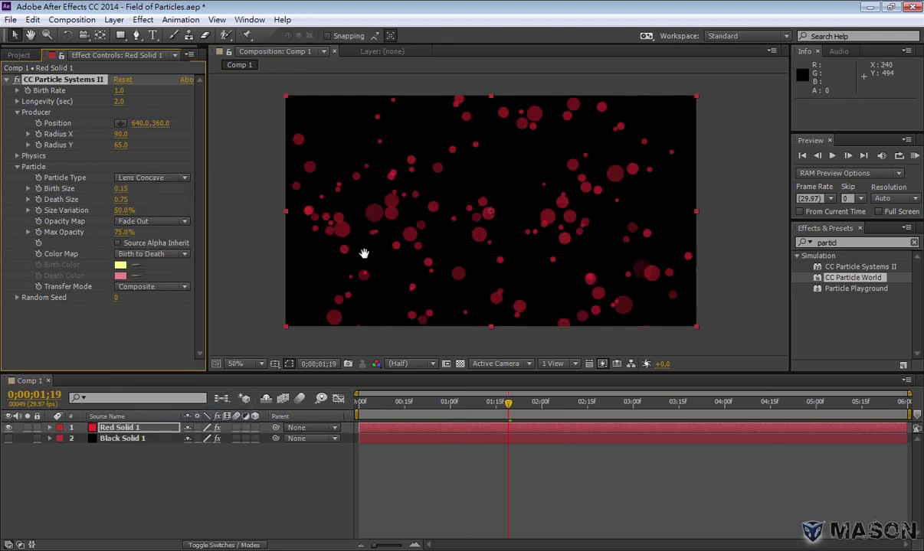
key("space")
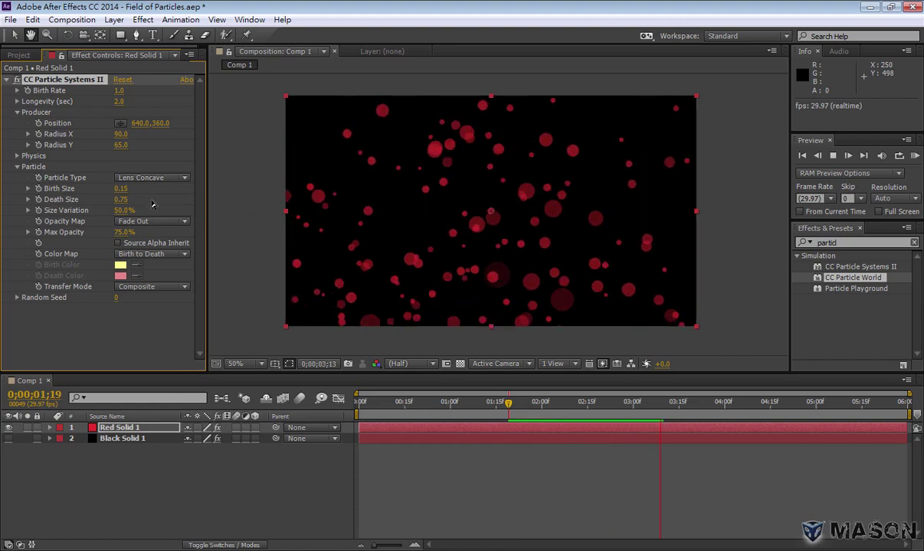
key("space")
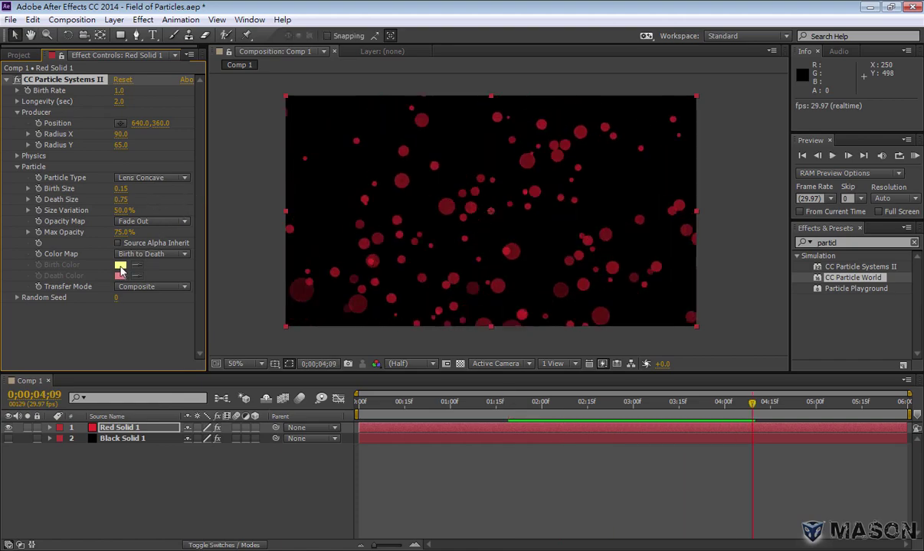
Try Lens Convex with an Origin to Death colour map, then Lens Fade, with Birth Size 0.25
left_click(165, 178)
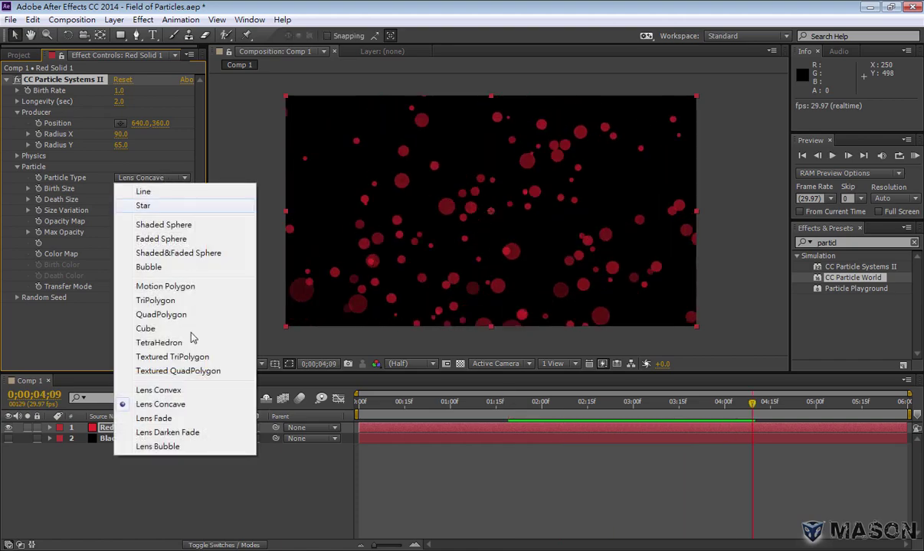
left_click(176, 385)
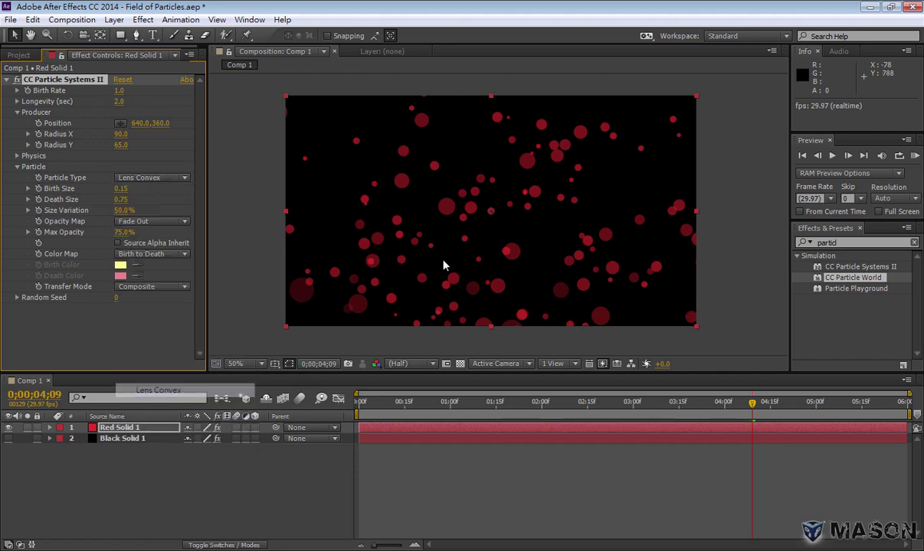
left_click(158, 253)
left_click(163, 280)
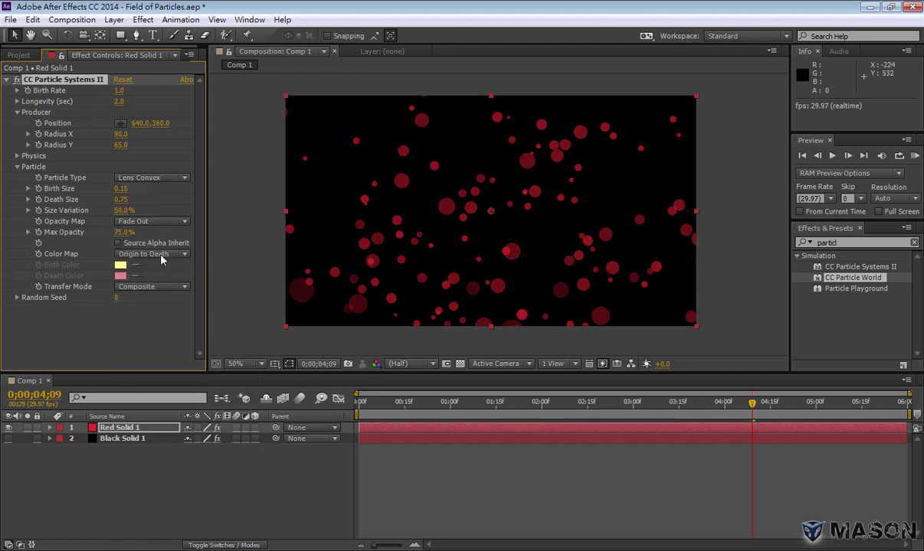
left_click(150, 178)
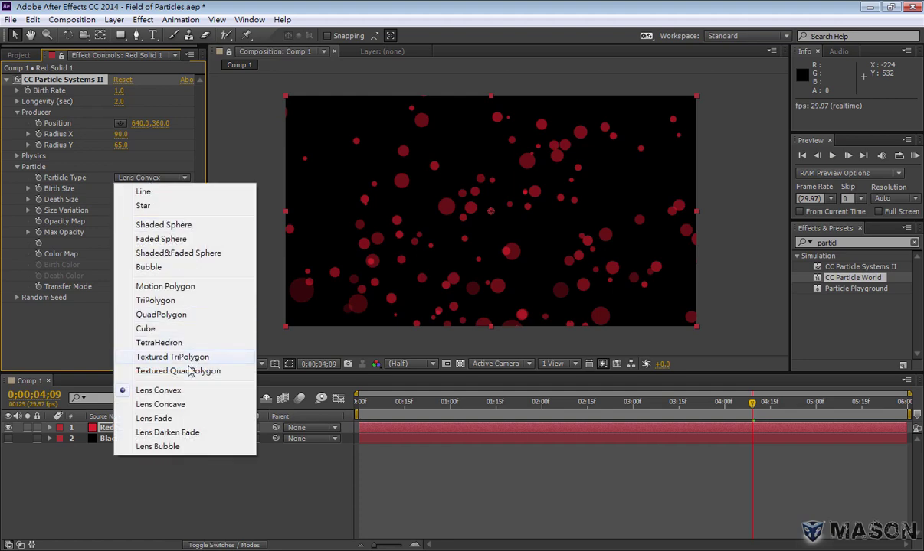
left_click(156, 419)
key("space")
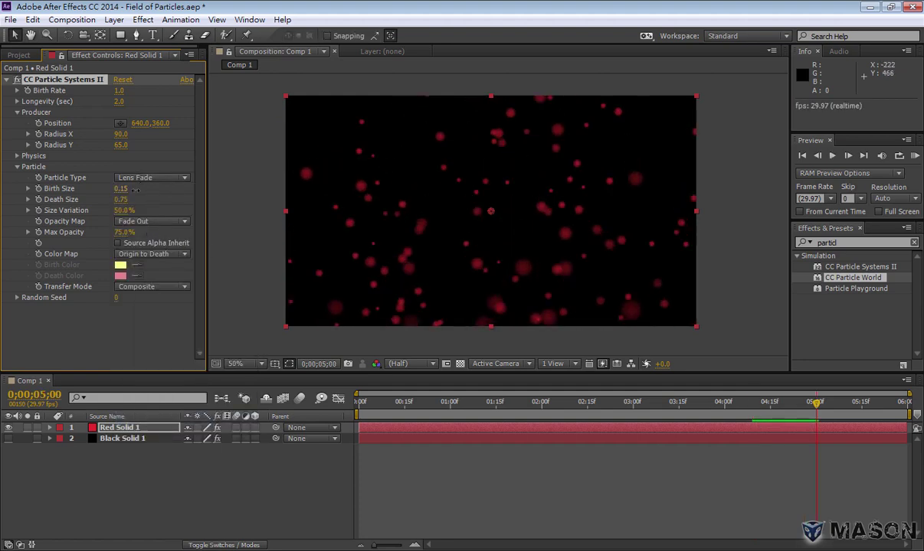
left_click_drag(135, 188, 141, 190)
Compare Lens Darken Fade and Lens Bubble particles, then return to Lens Convex and preview
left_click(165, 181)
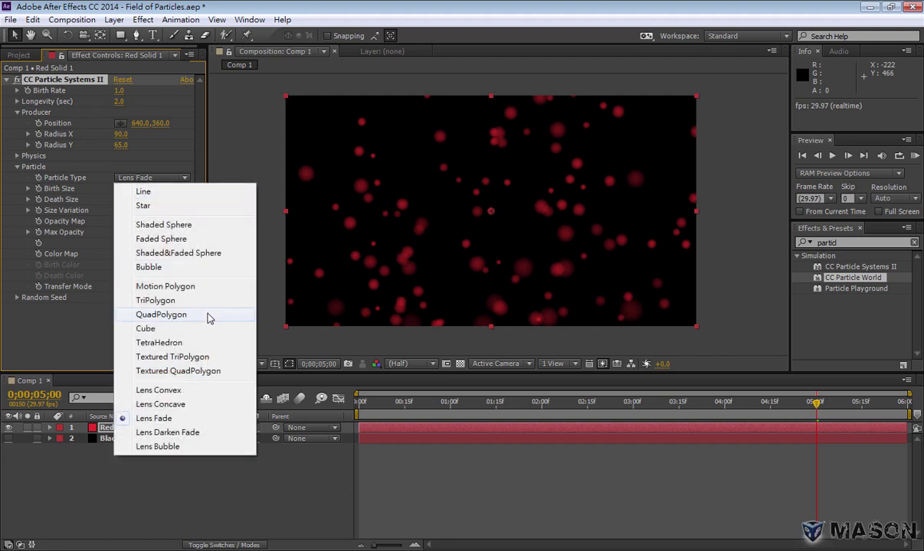
left_click(90, 298)
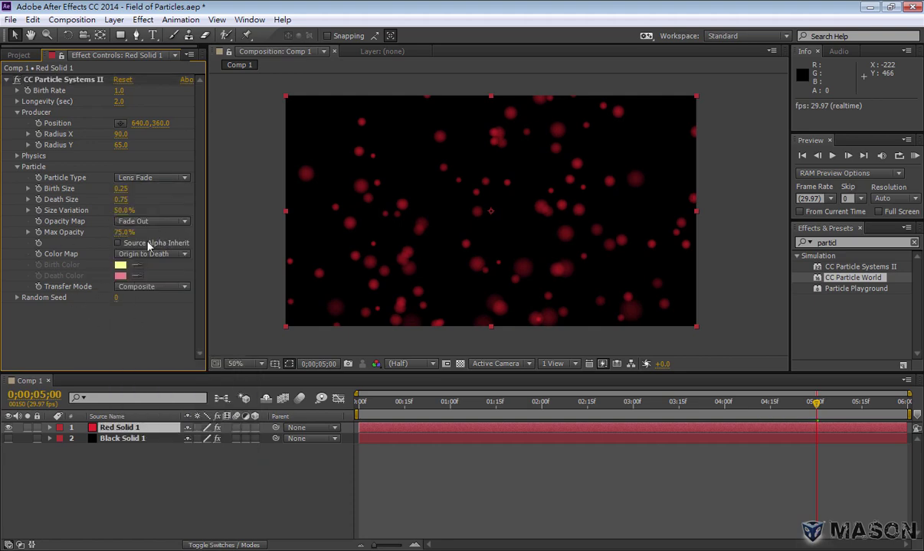
left_click(150, 178)
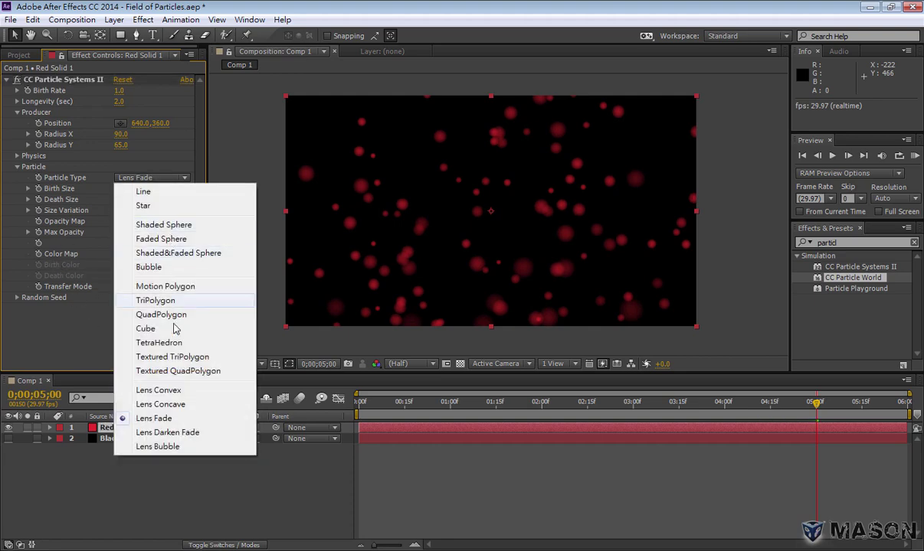
left_click(167, 433)
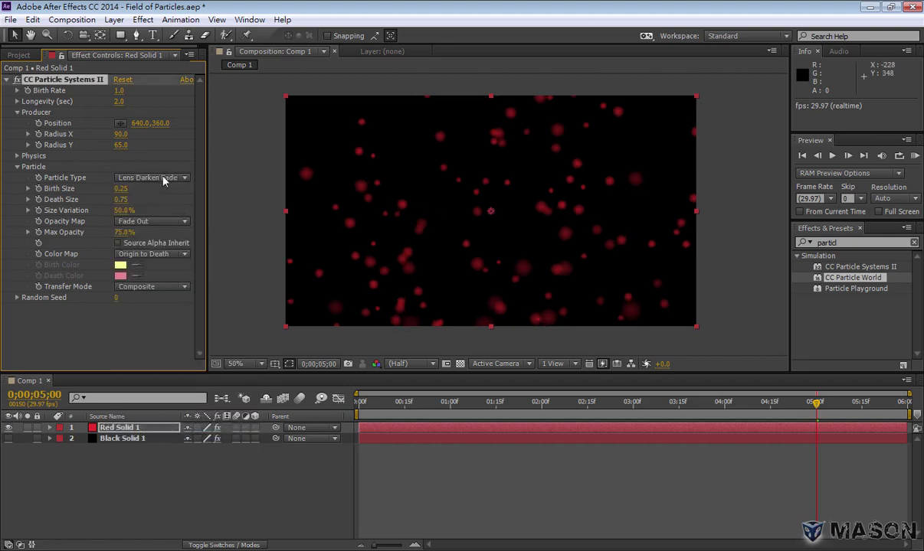
left_click(163, 180)
left_click(184, 424)
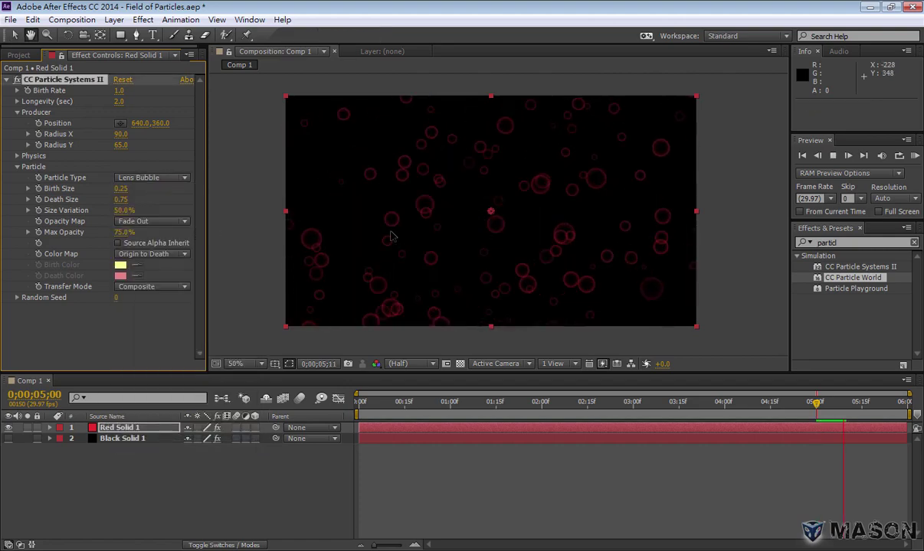
left_click(182, 178)
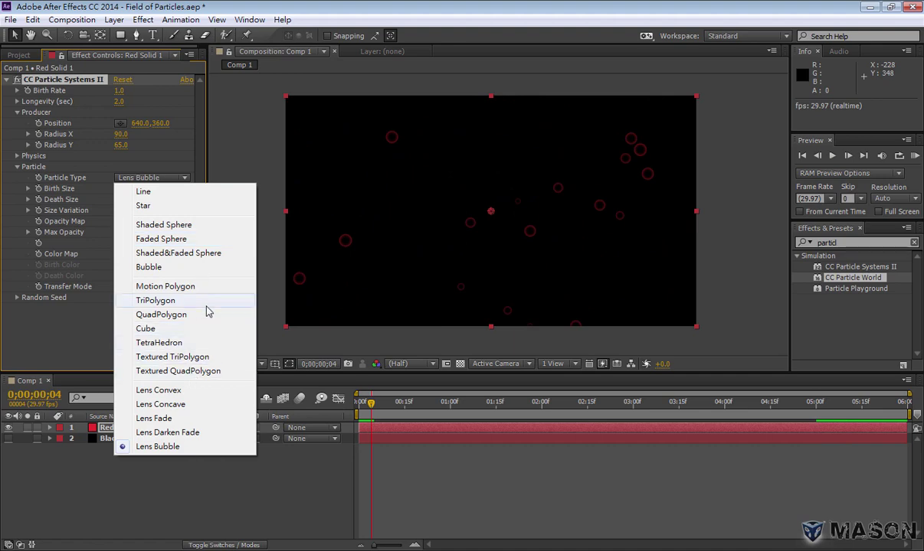
left_click(194, 392)
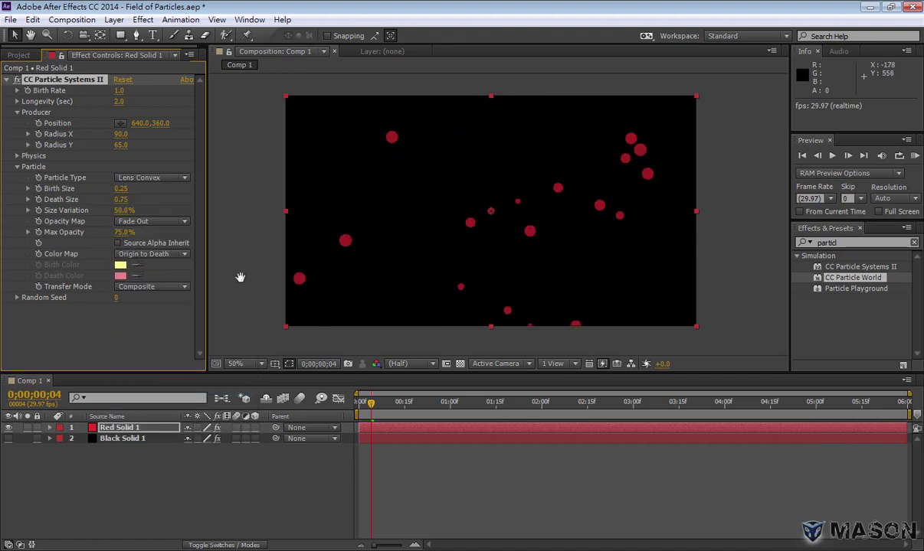
key("space")
Set Color Map to Birth to Death and keep Lens Convex after comparing Lens Concave
left_click(184, 253)
left_click(153, 265)
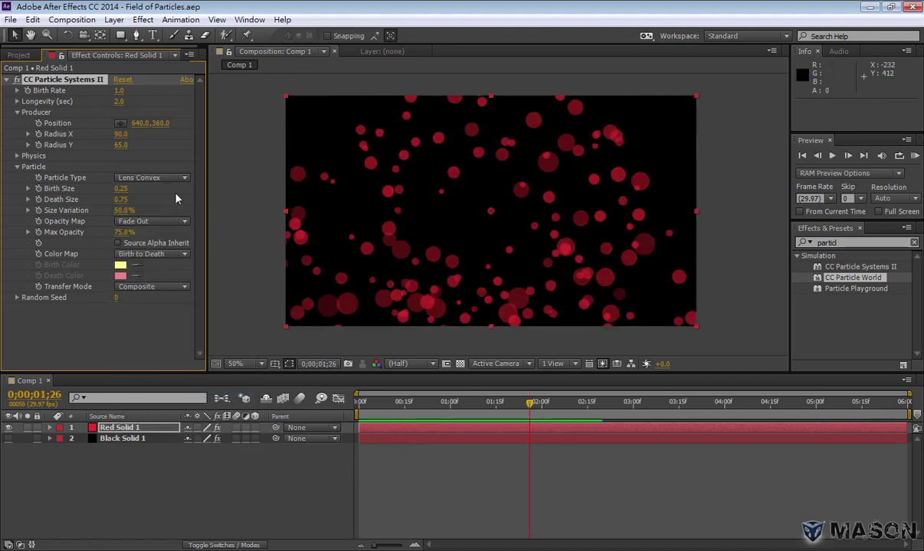
left_click(166, 177)
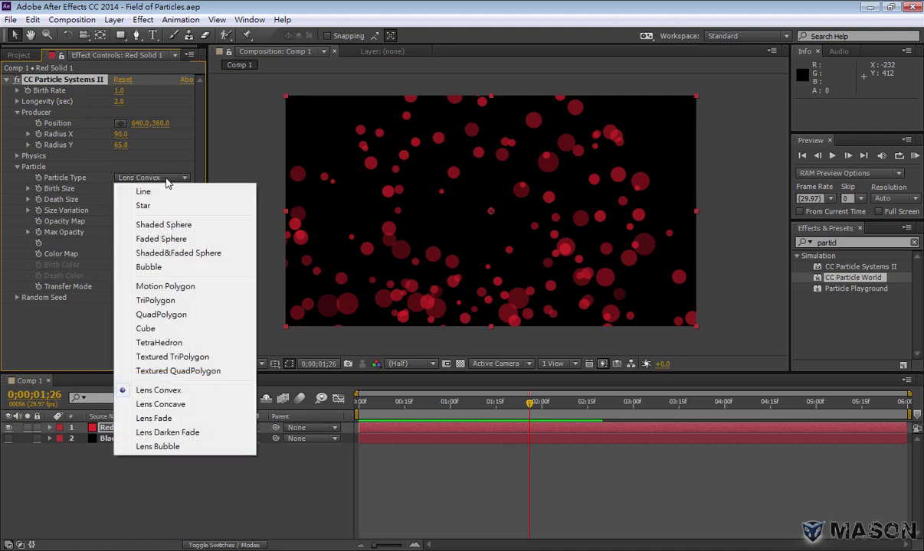
left_click(184, 406)
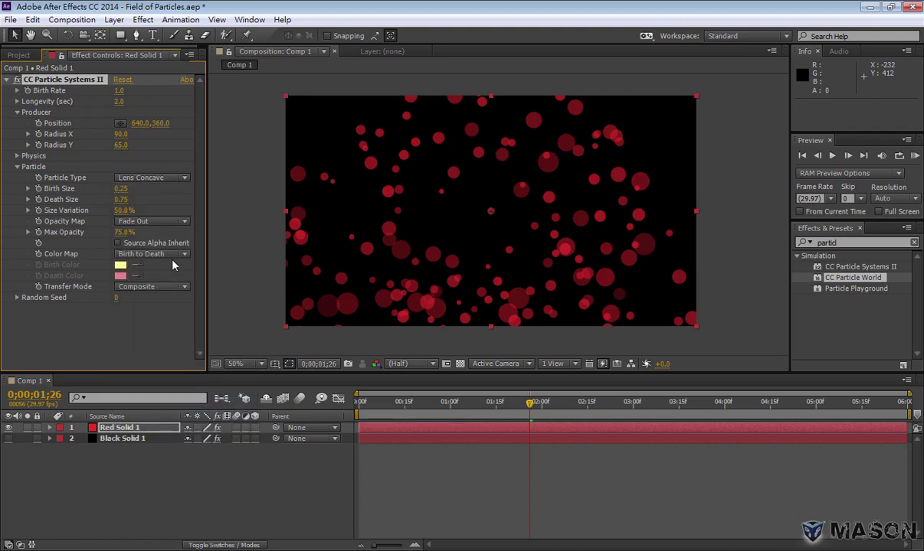
left_click(168, 178)
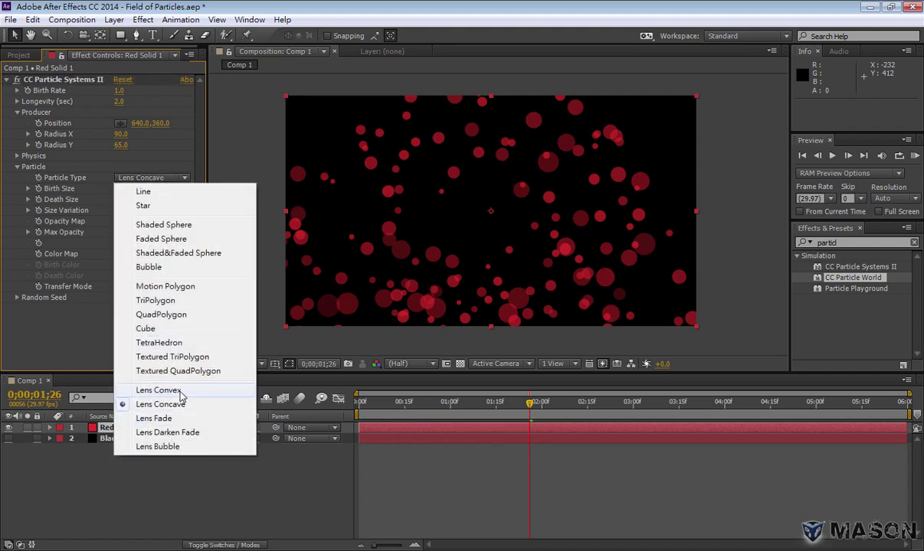
left_click(186, 391)
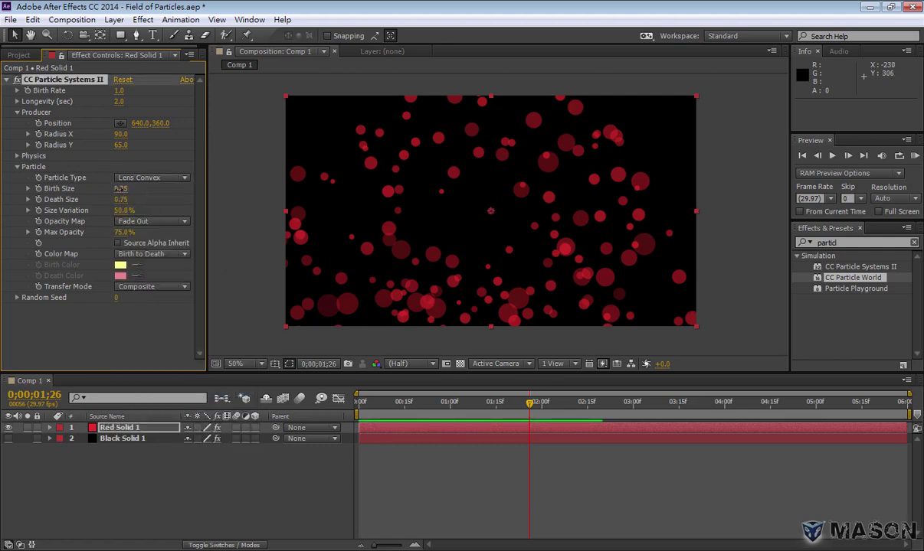
Set Birth Size 0.38, Death Size 0.43, Size Variation 67%, checking particles without the black solid
mouse_move(120, 189)
left_mouse_down()
mouse_move(131, 195)
mouse_move(125, 209)
mouse_move(102, 202)
mouse_move(132, 210)
left_mouse_up()
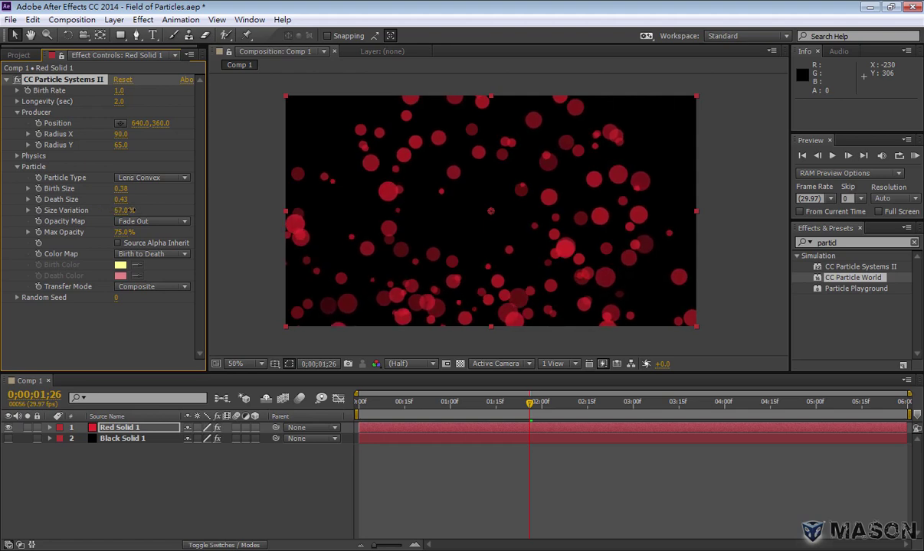
left_click_drag(113, 232, 115, 232)
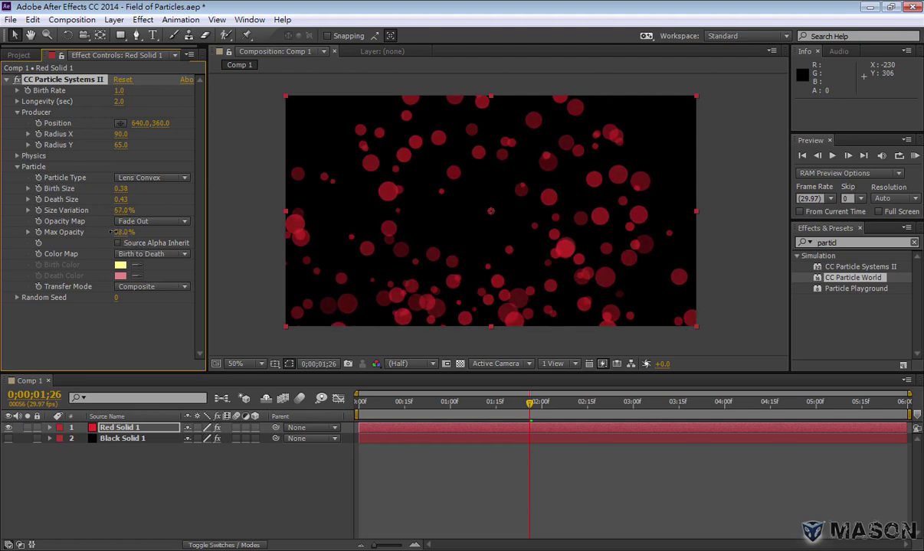
left_click(8, 439)
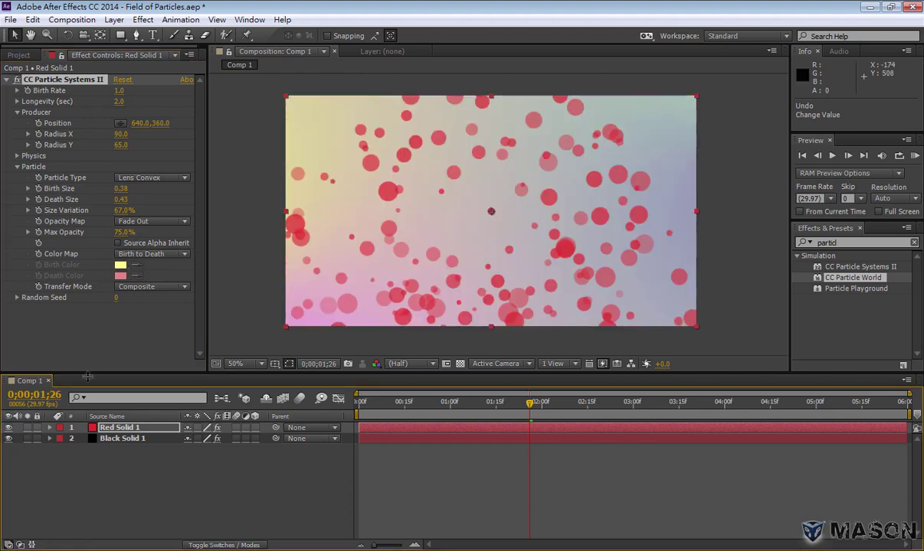
left_click(9, 439)
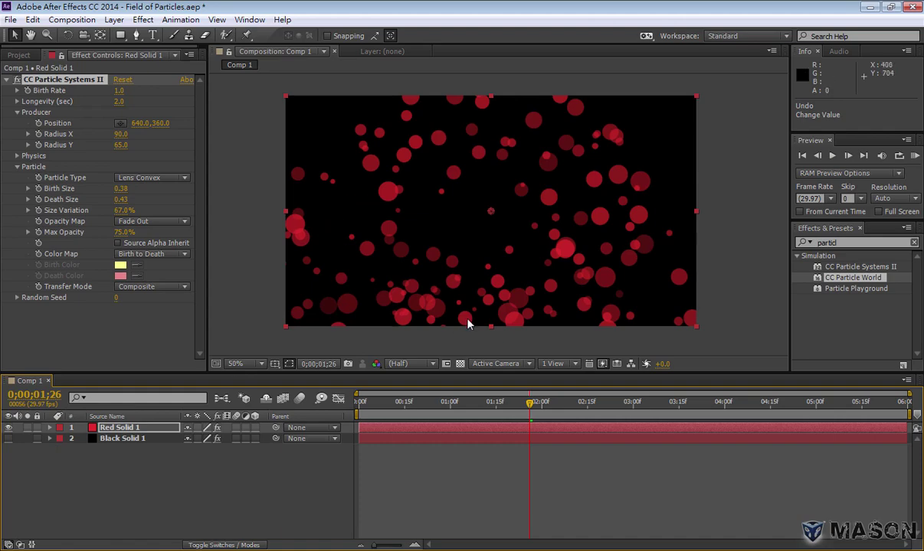
key("space")
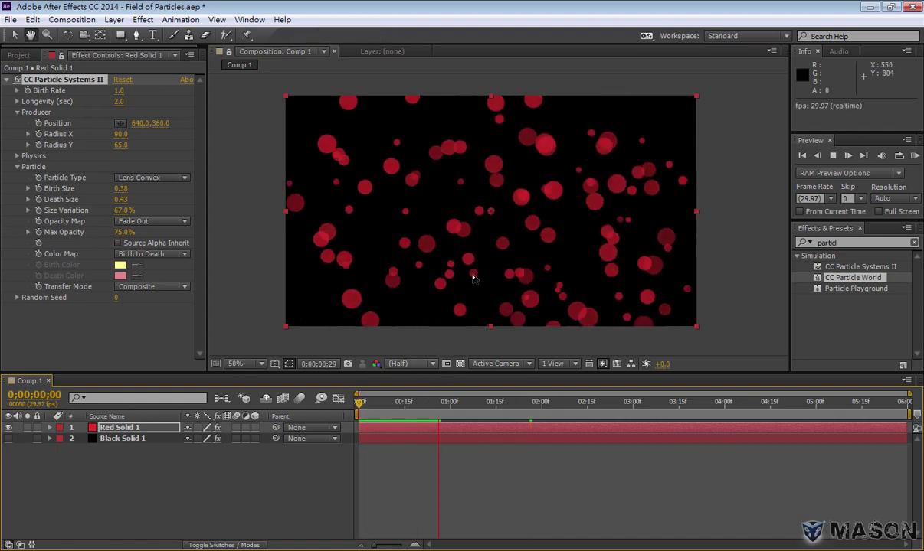
key("space")
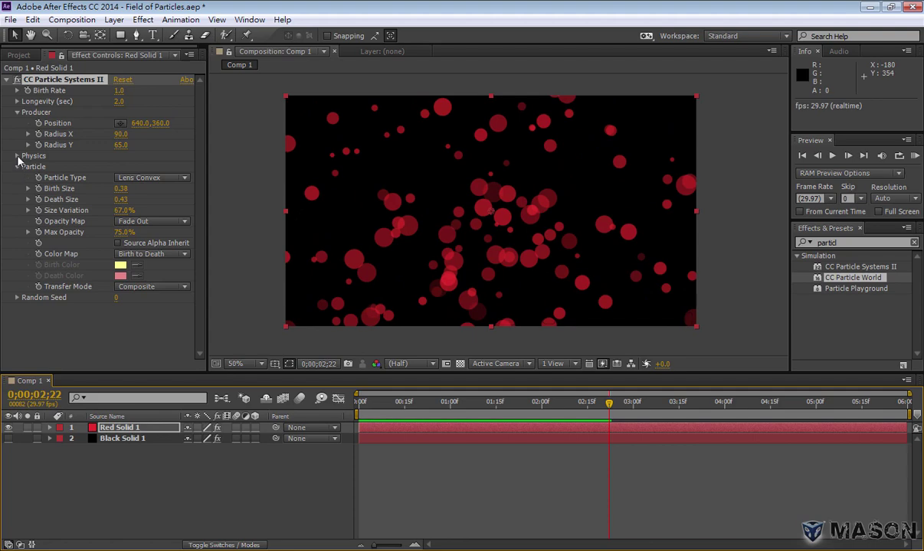
Expand Physics and preview the Explosive, then Fractal Explosive, particle animation
left_click(19, 157)
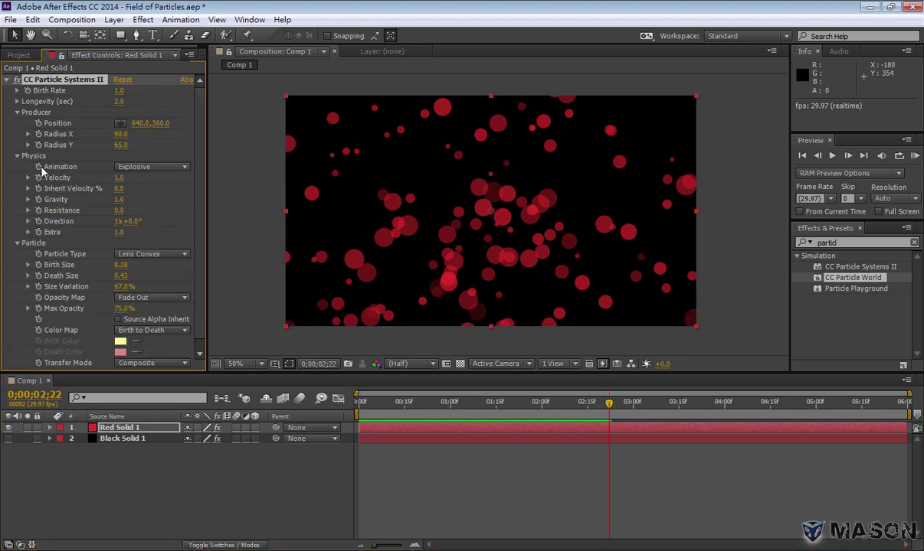
left_click(184, 168)
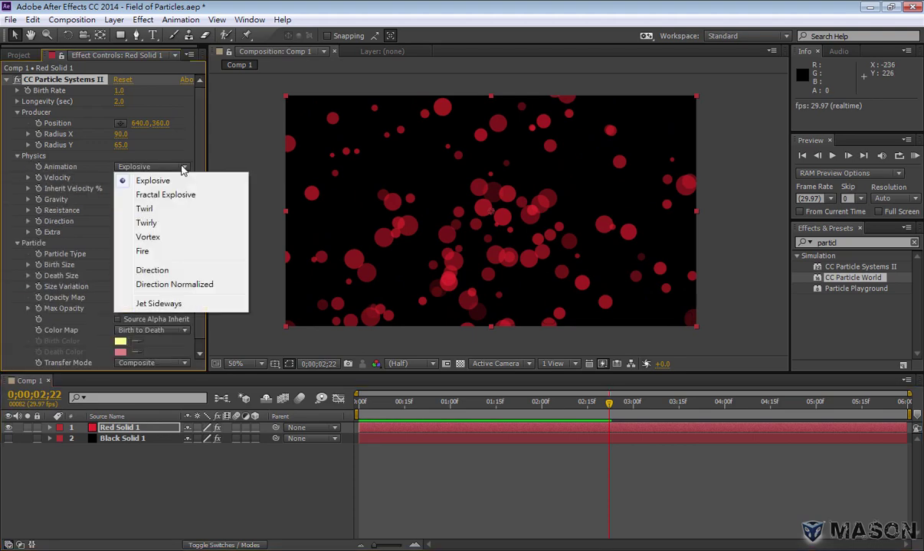
left_click(180, 181)
key("space")
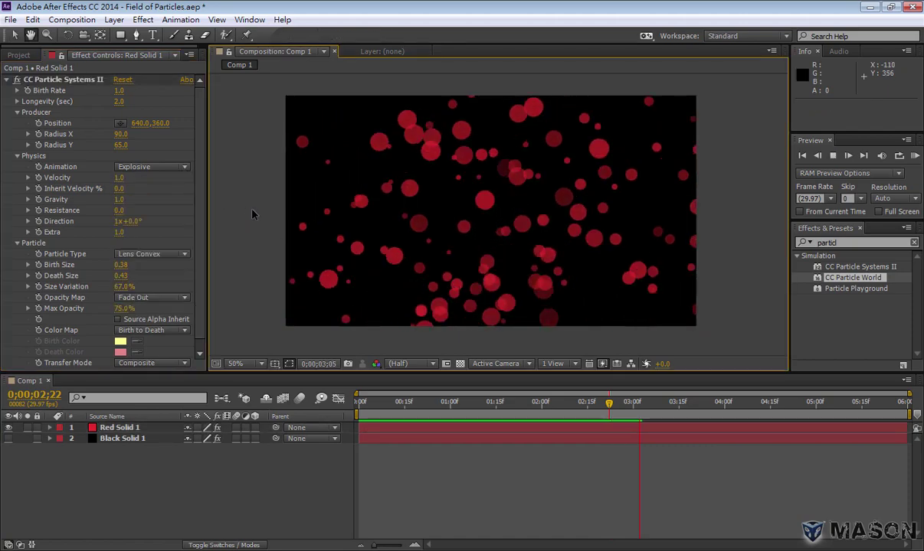
left_click(166, 168)
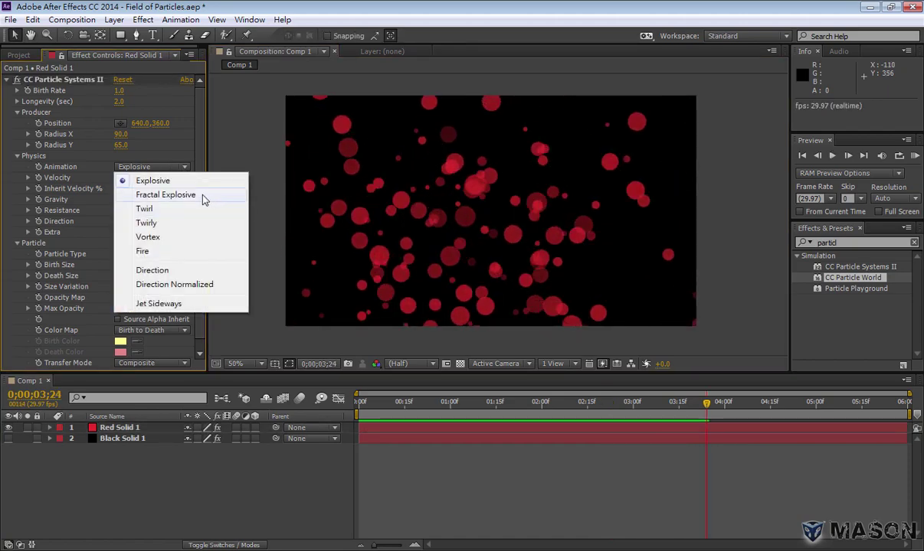
left_click(229, 195)
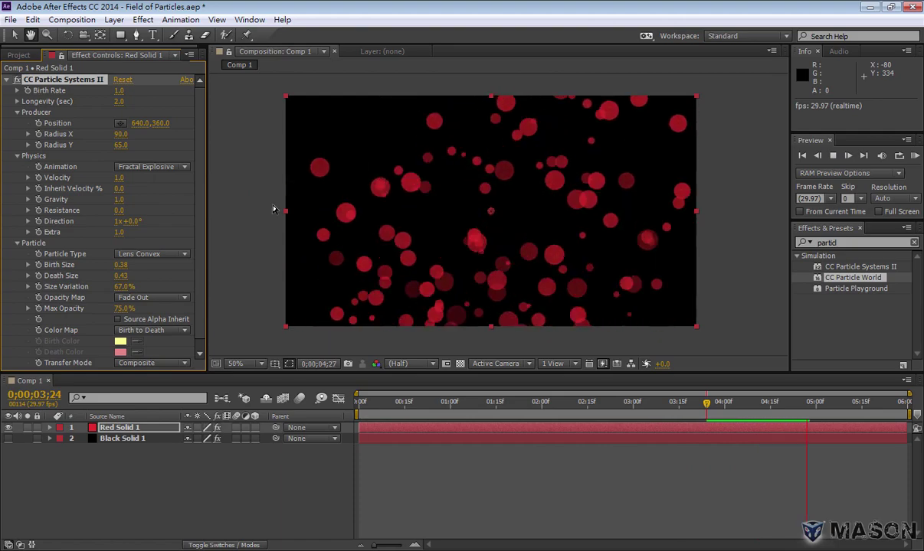
key("space")
Preview the Twirl, Twirly and Vortex animation types
left_click(134, 169)
left_click(153, 207)
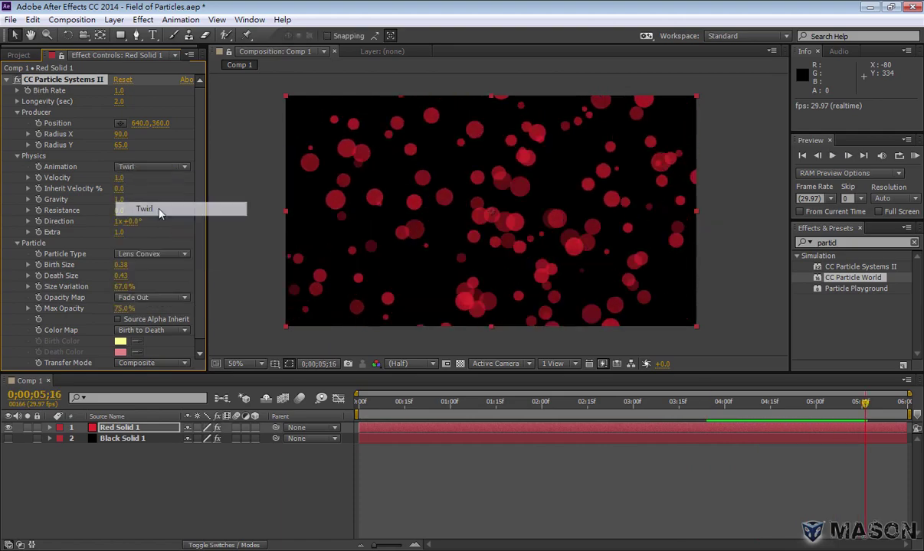
key("space")
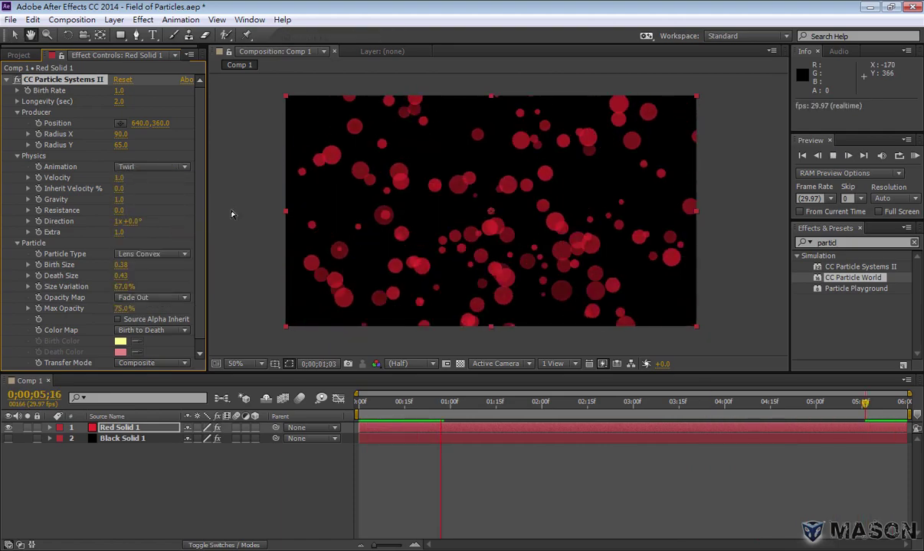
left_click(157, 167)
left_click(162, 223)
key("space")
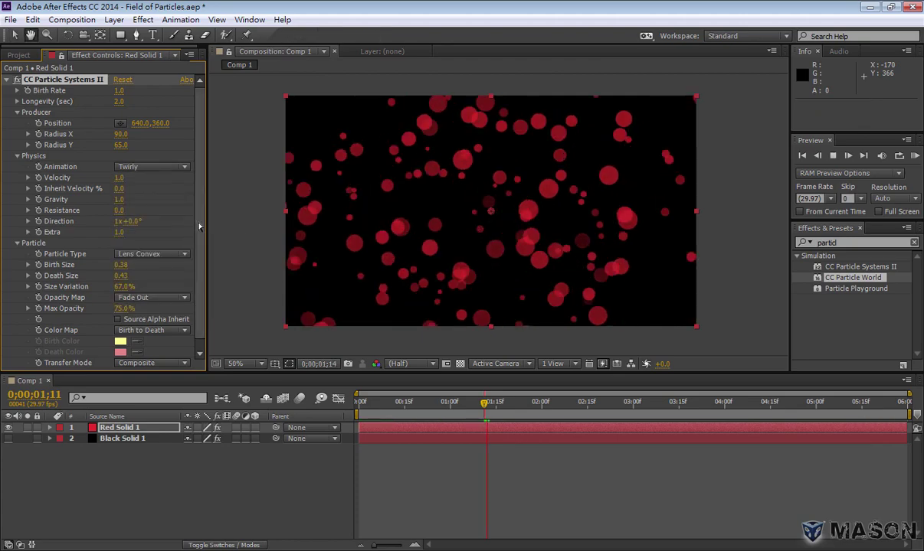
left_click(151, 167)
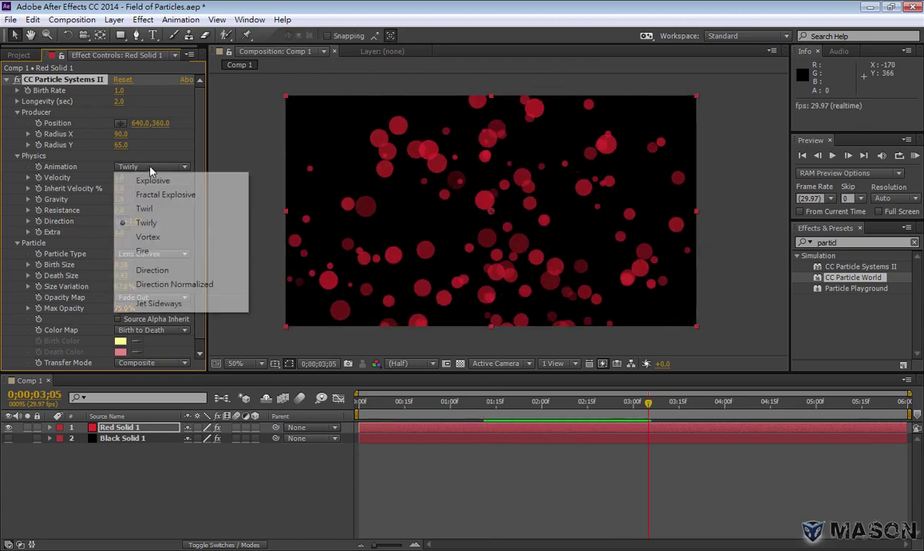
left_click(178, 232)
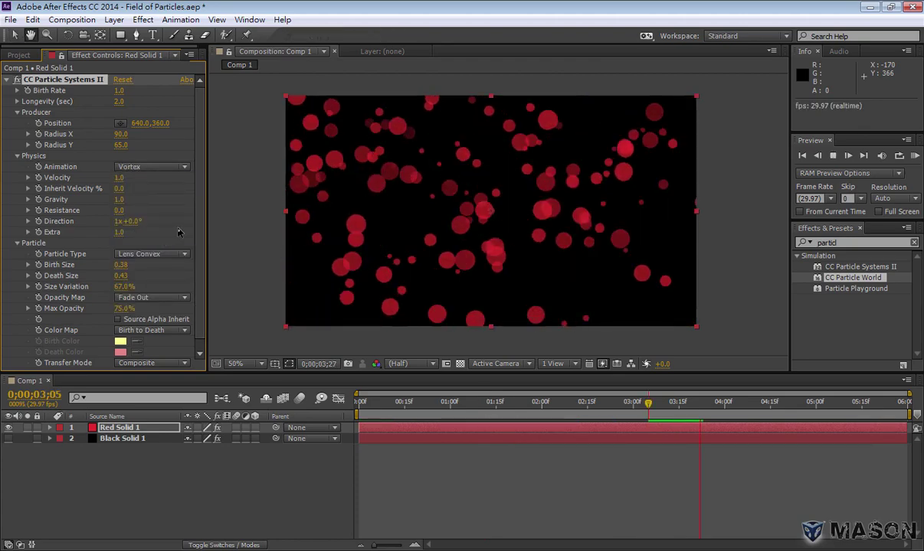
Try the Fire, Direction and Direction Normalized animation types
left_click(153, 167)
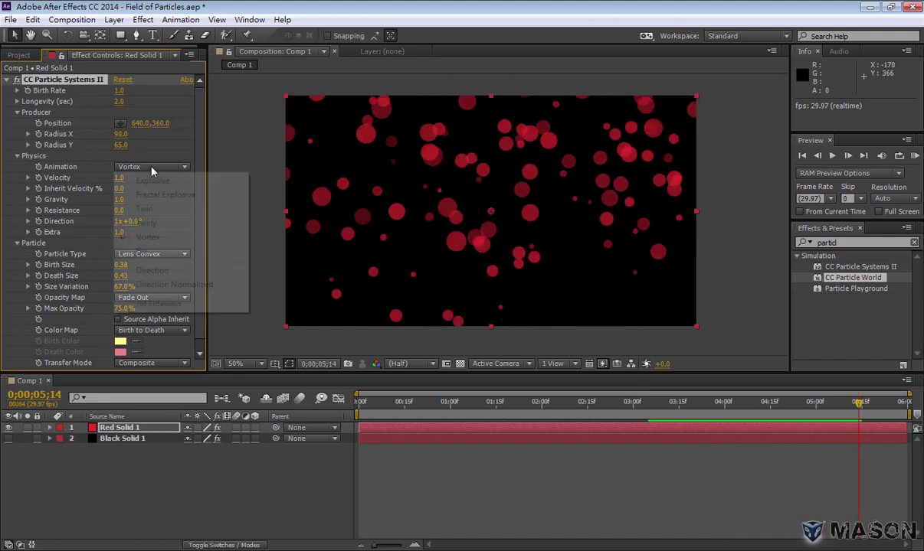
left_click(156, 257)
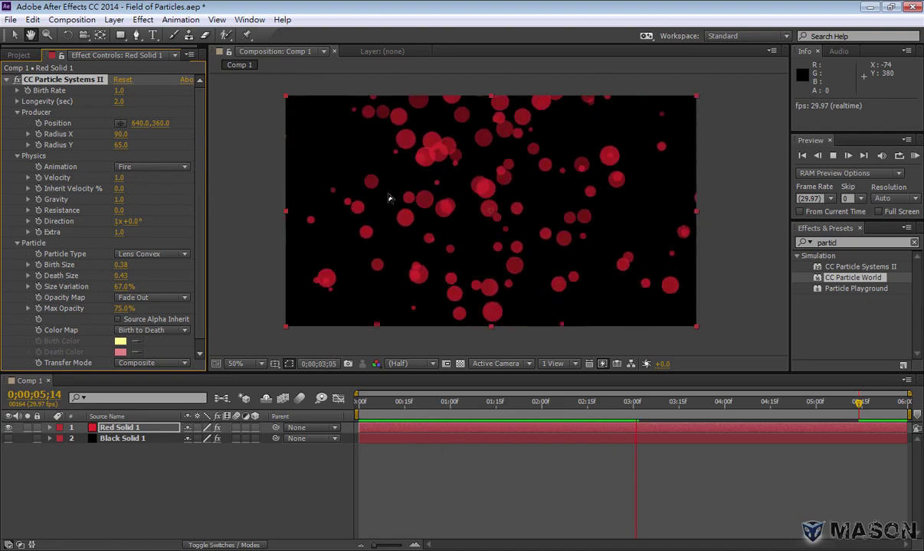
key("space")
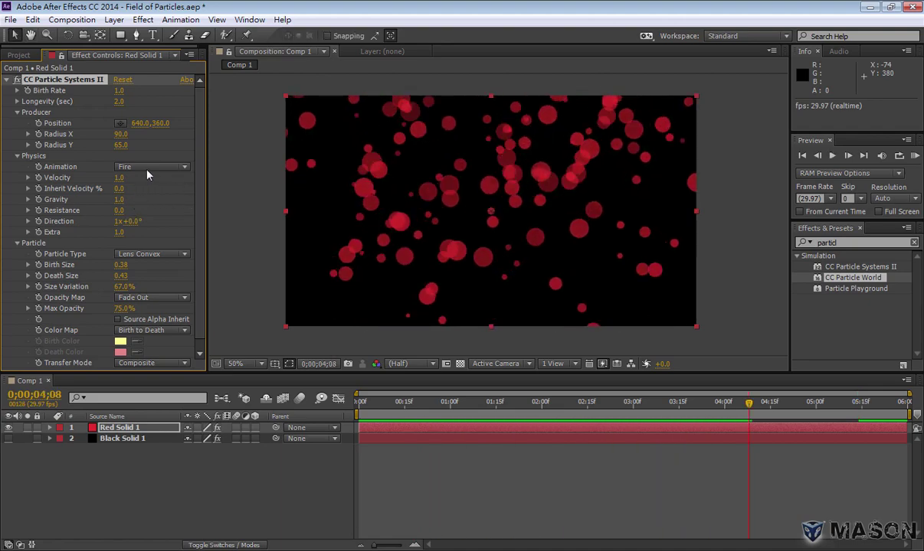
left_click(176, 168)
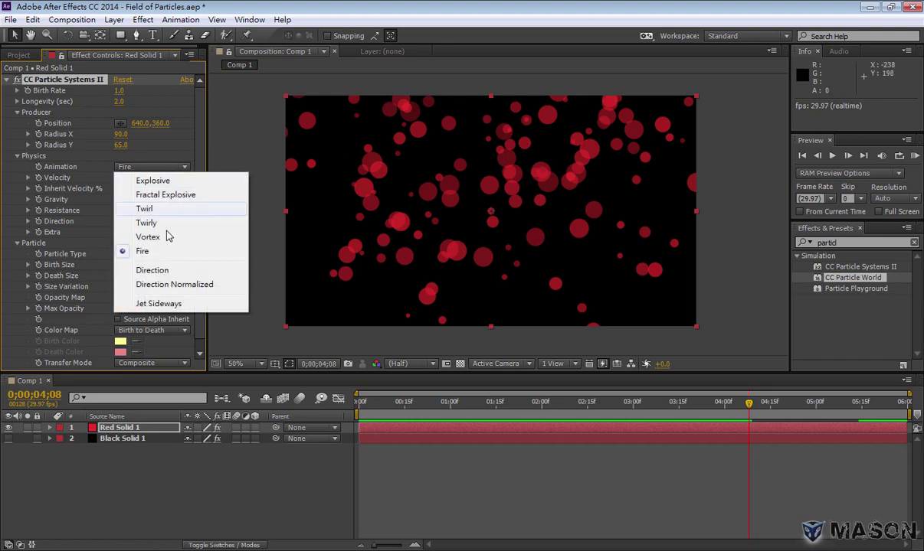
left_click(154, 272)
key("space")
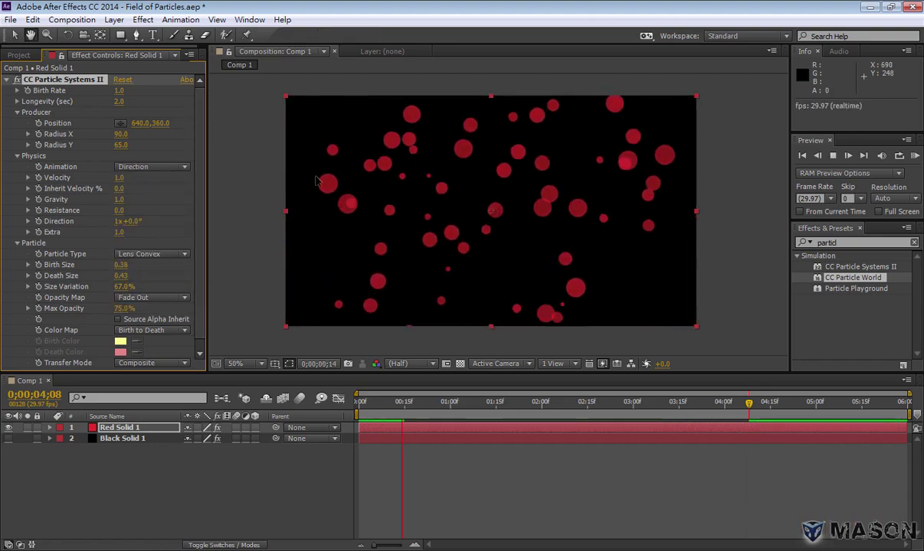
left_click(155, 167)
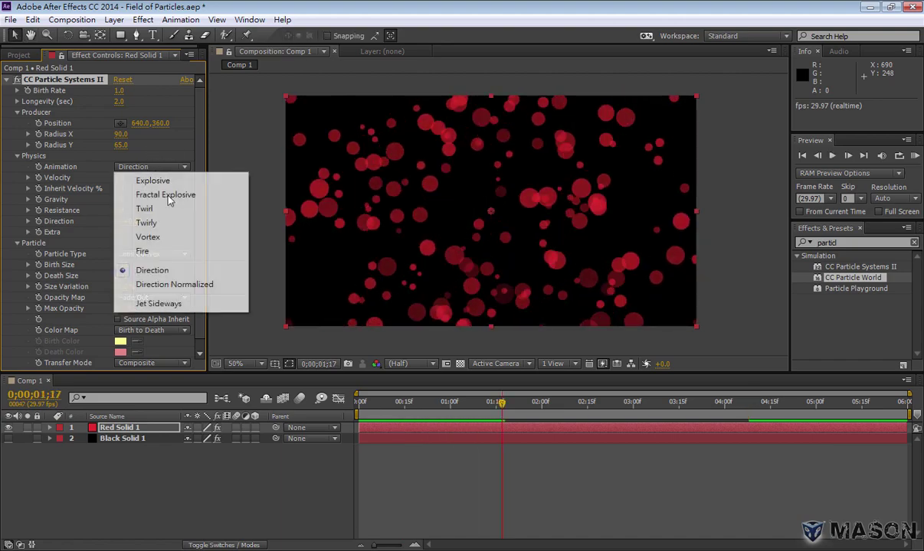
left_click(164, 284)
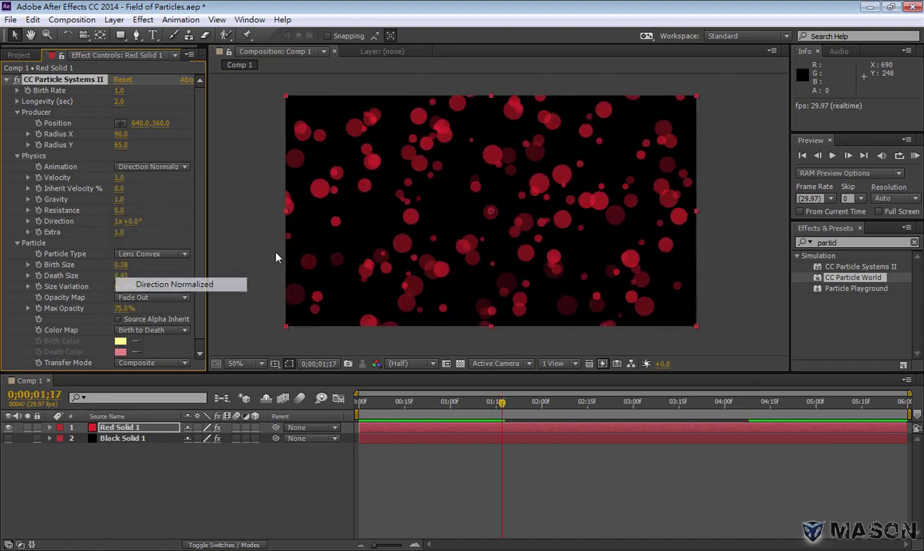
Try Jet Sideways and Twirl again, finally choosing Twirly
left_click(154, 166)
left_click(154, 166)
left_click(184, 304)
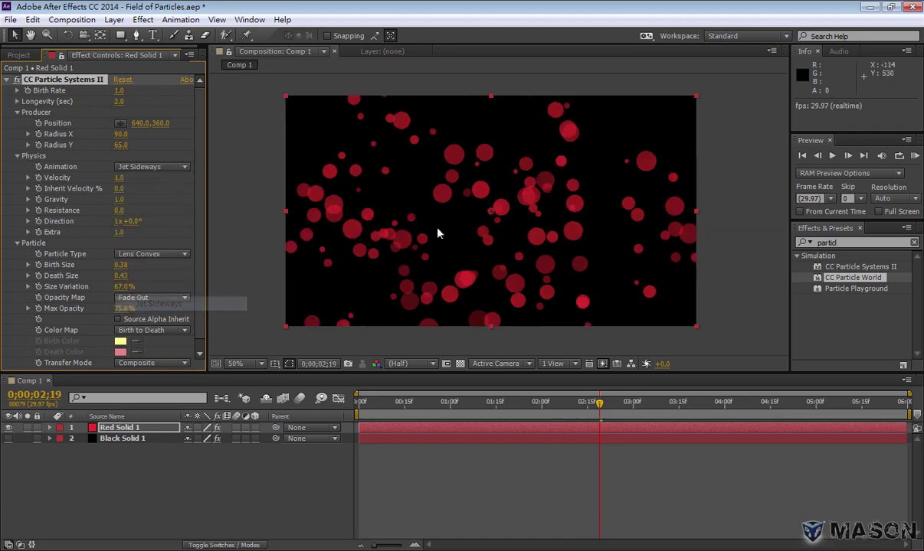
key("space")
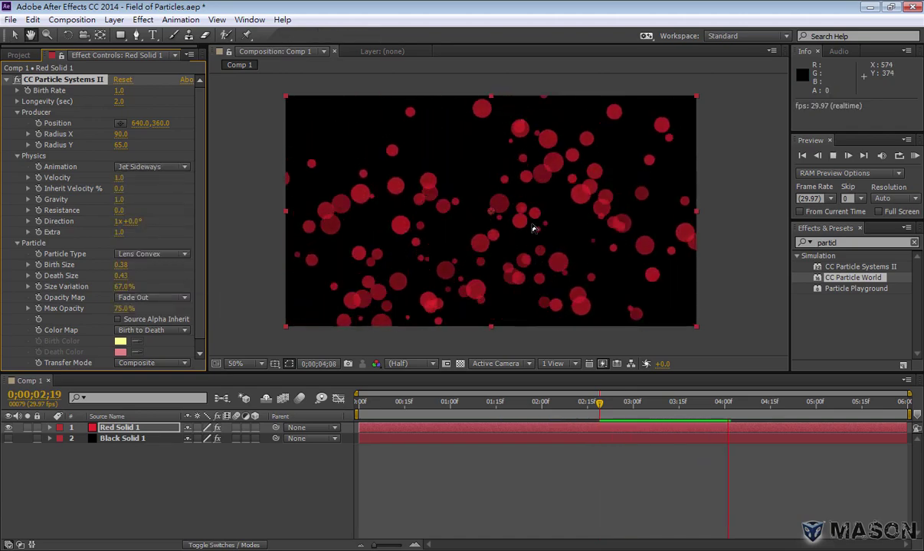
left_click(174, 173)
left_click(173, 170)
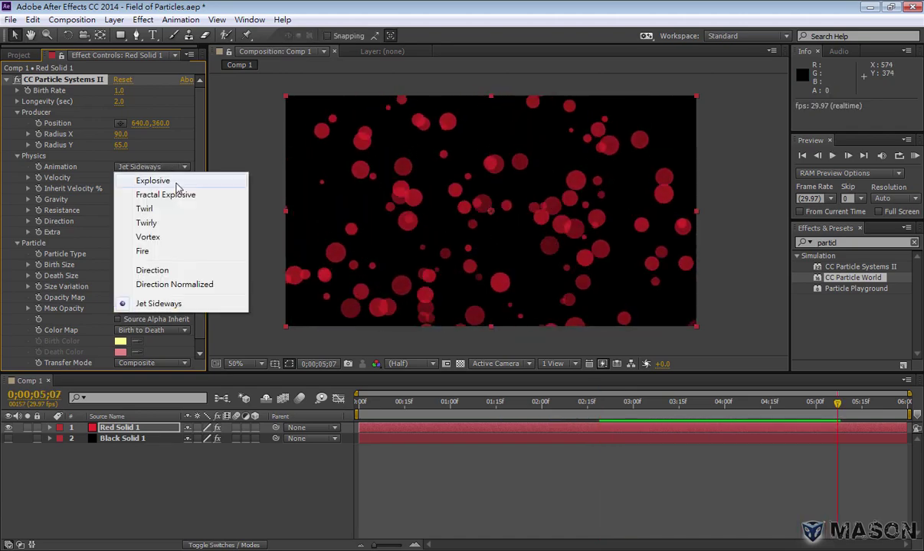
left_click(173, 209)
key("space")
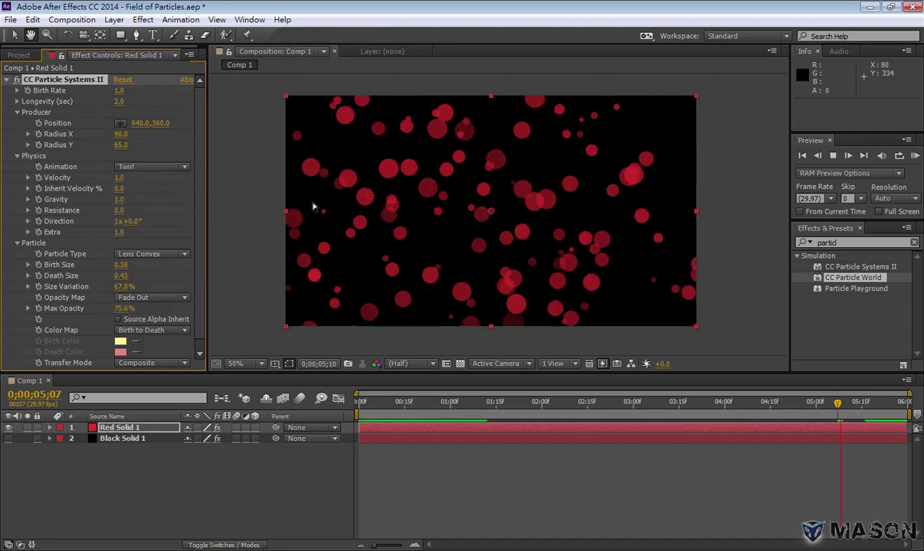
left_click(175, 167)
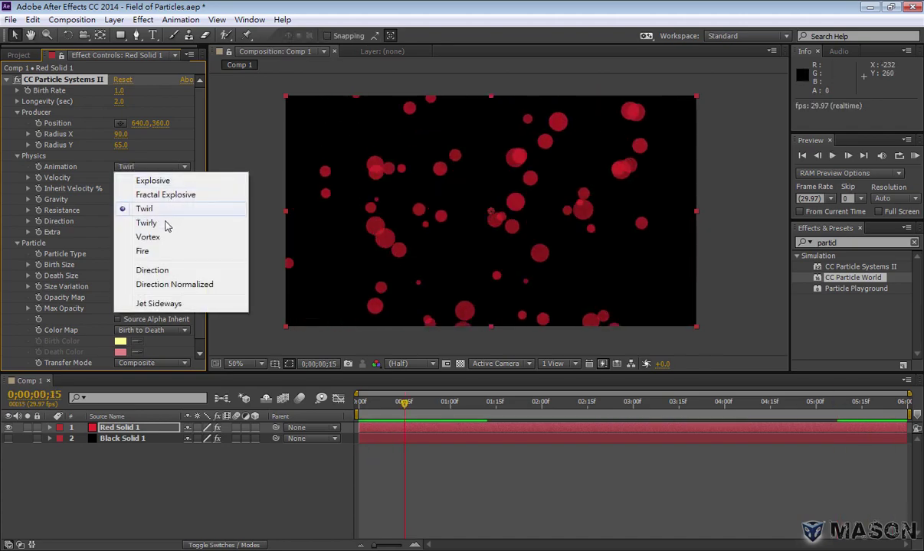
left_click(202, 221)
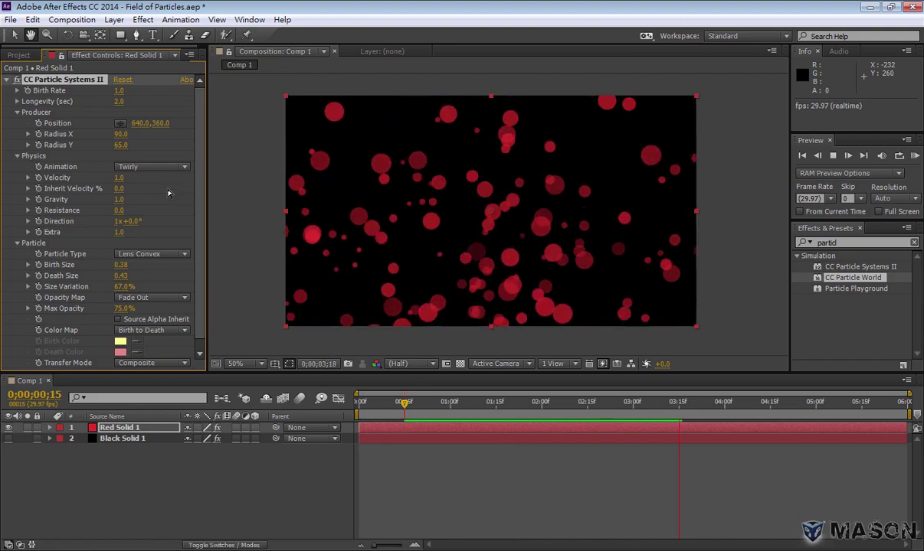
Test Velocity at 1.7 and 3.8, then set it to 0.1 and preview the slow drift
key("space")
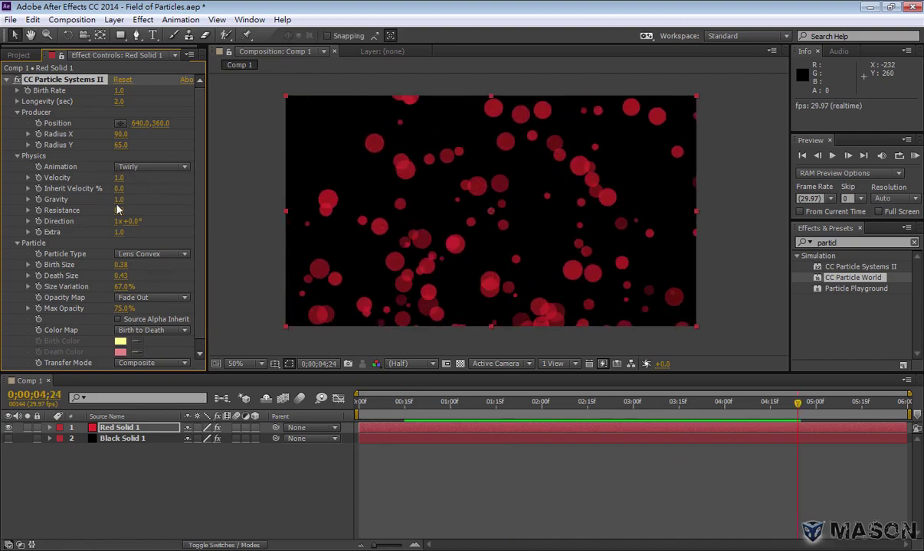
left_click_drag(121, 178, 173, 189)
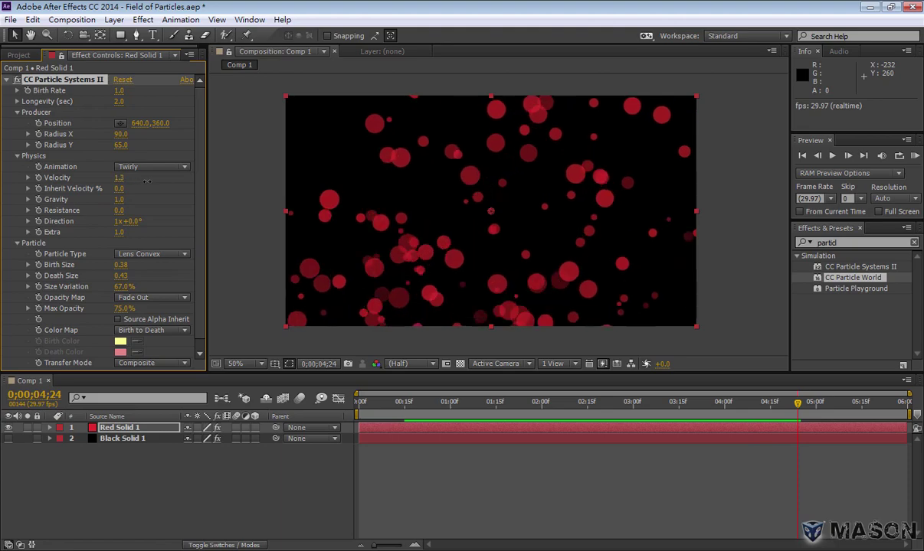
key("space")
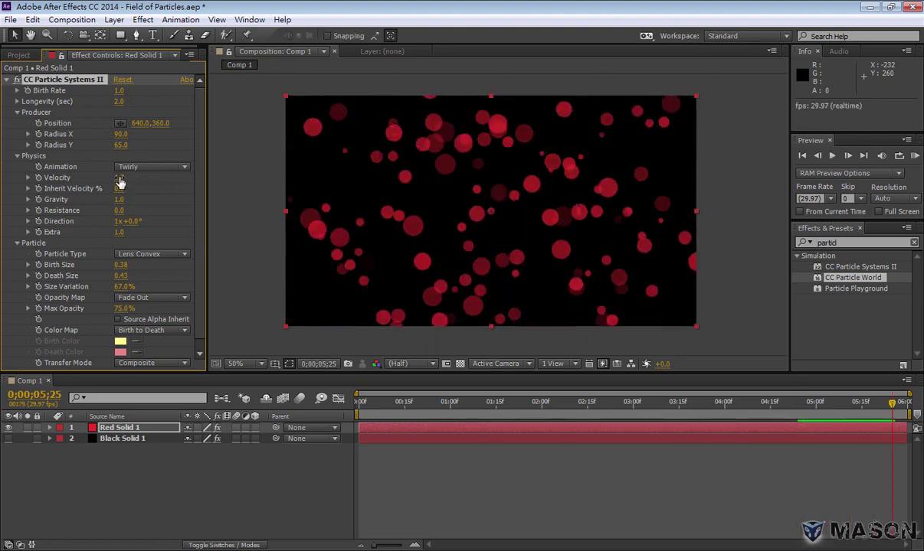
left_click_drag(120, 178, 262, 183)
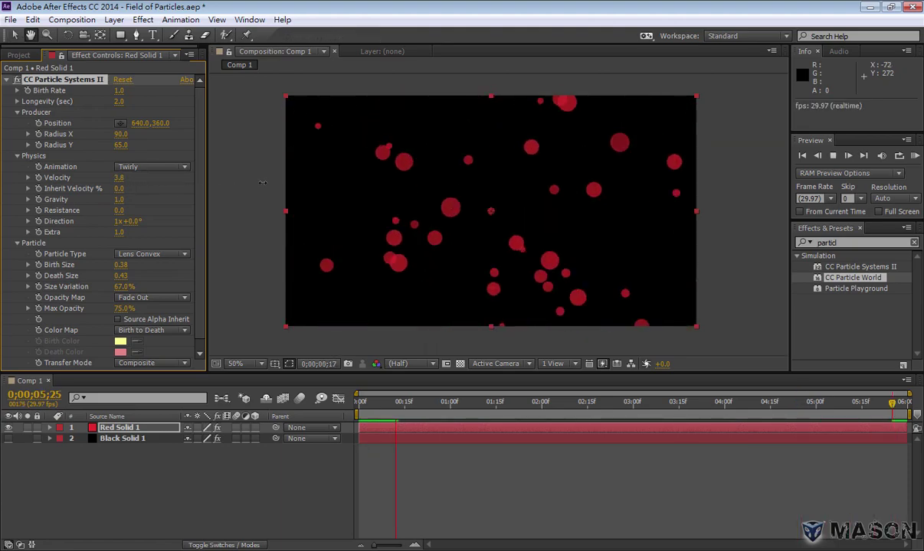
key("space")
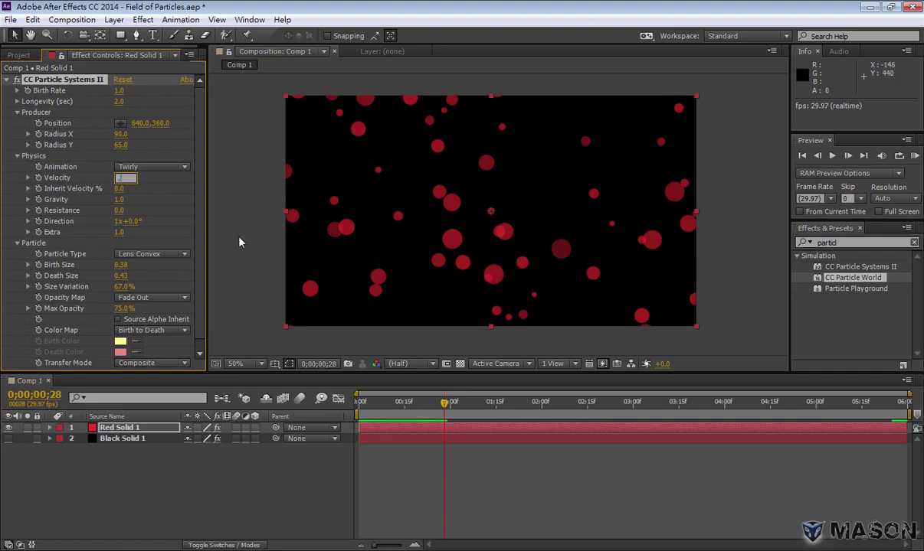
type("0.1")
key("Return")
key("space")
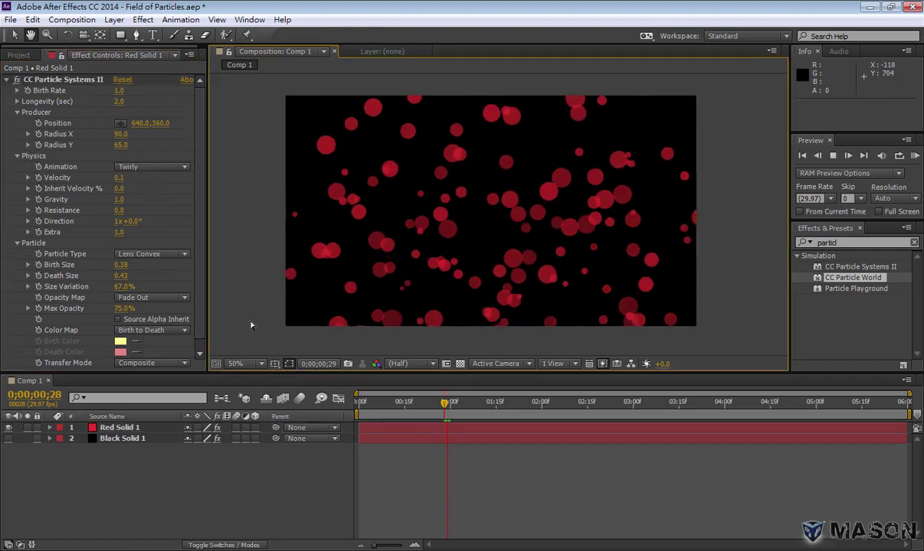
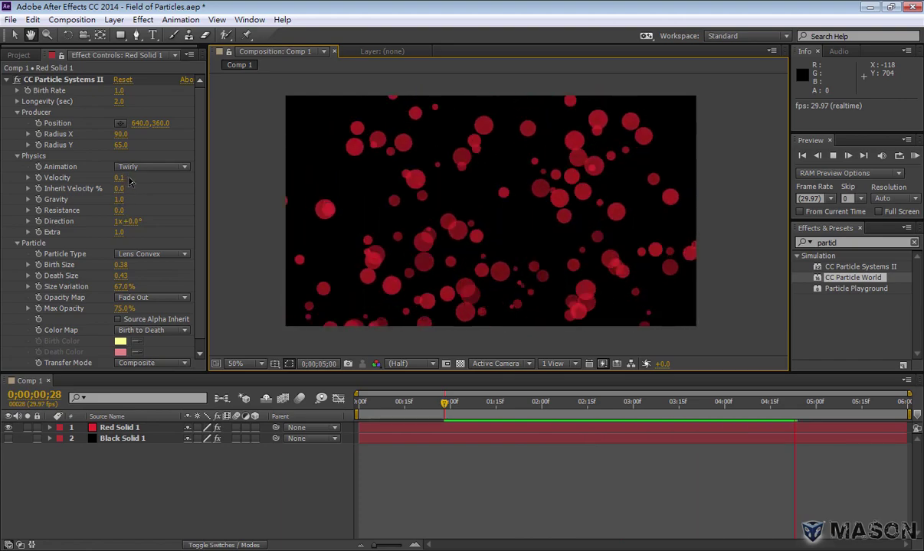
Try a negative Gravity, then set Gravity to 0.1 and preview the particles
key("space")
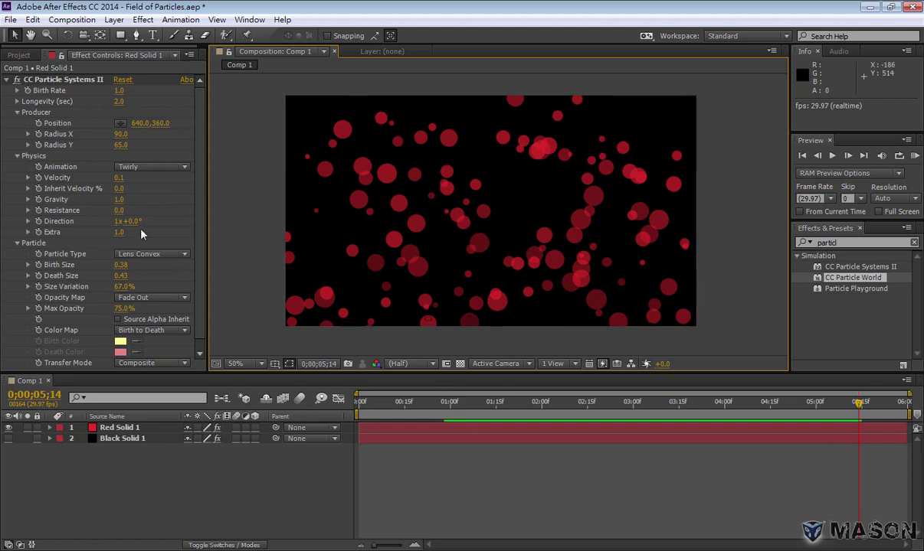
left_click(118, 199)
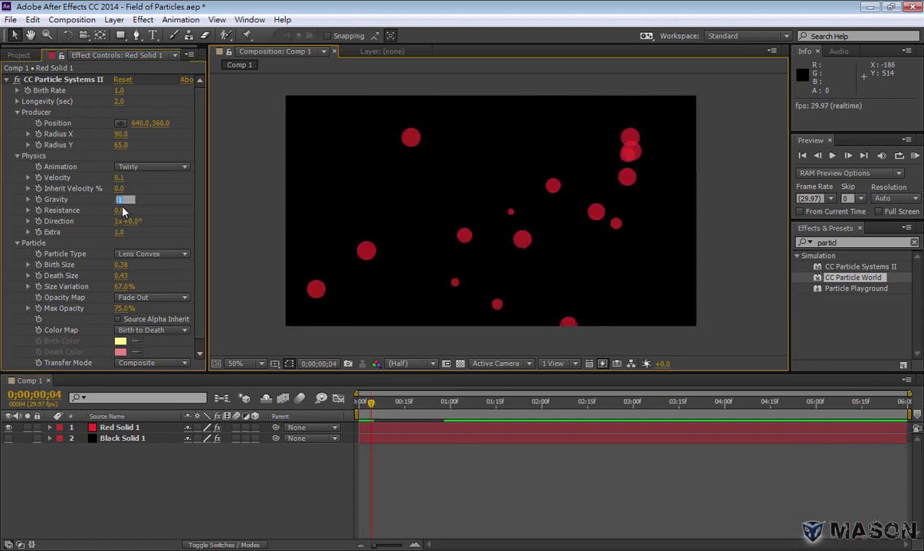
type("0.1")
left_click(236, 239)
key("space")
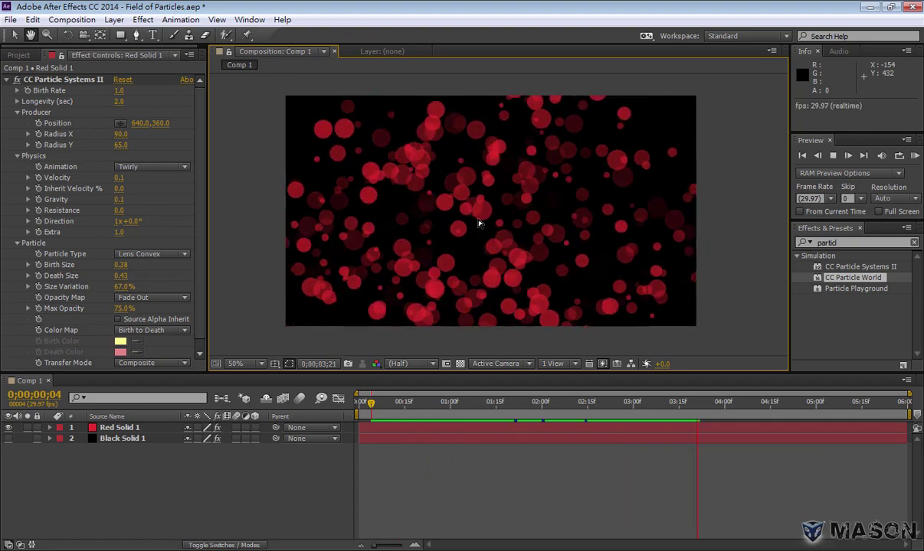
key("space")
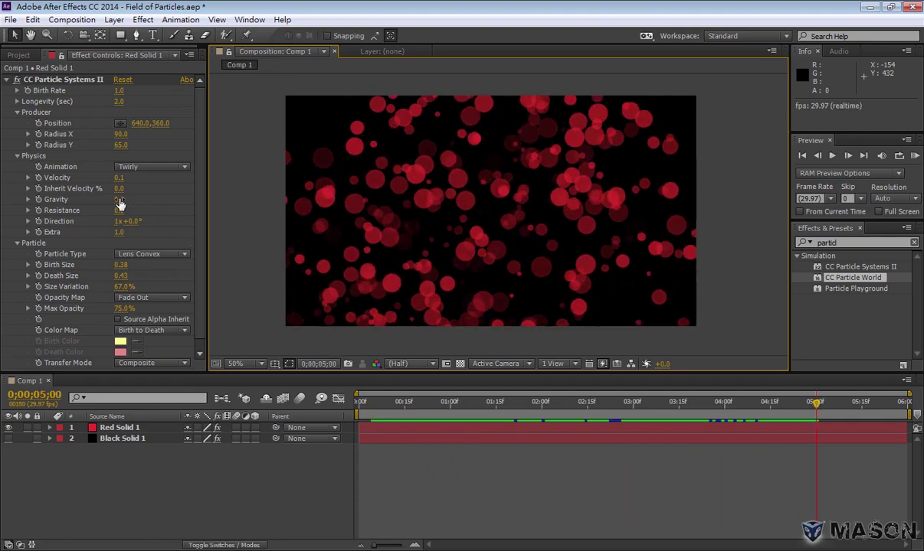
left_click_drag(119, 199, 123, 217)
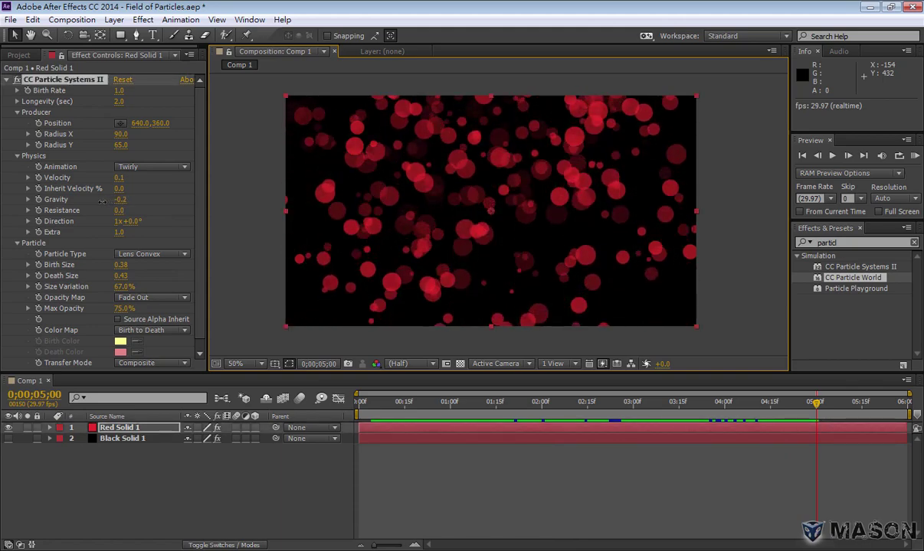
key("space")
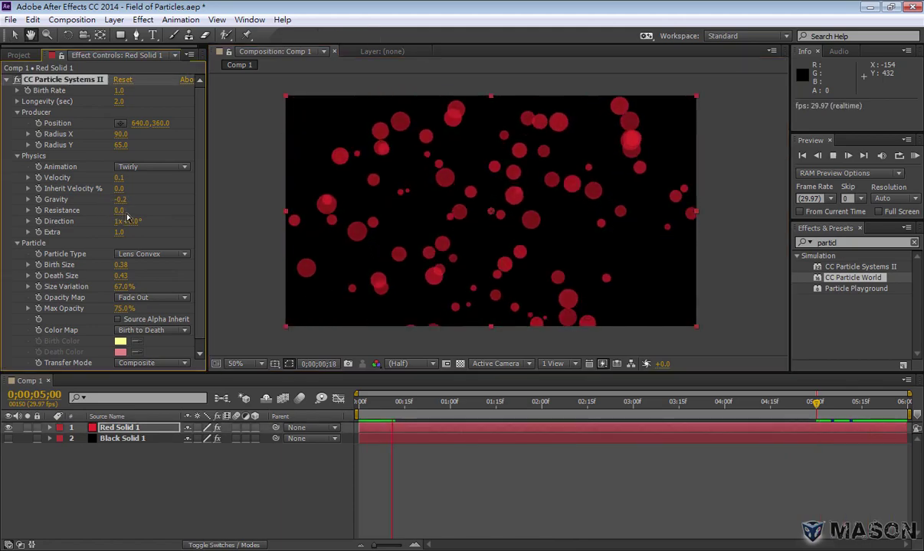
key("space")
type(".01")
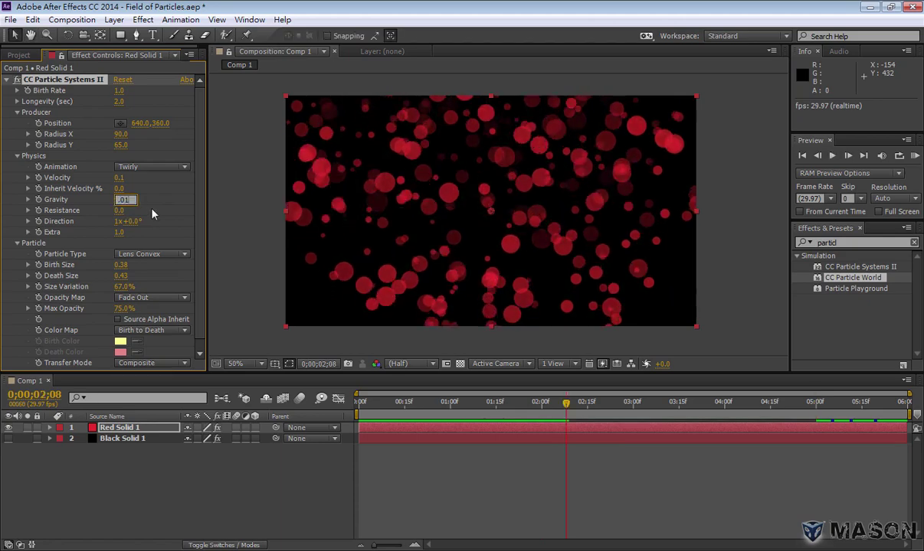
key("Return")
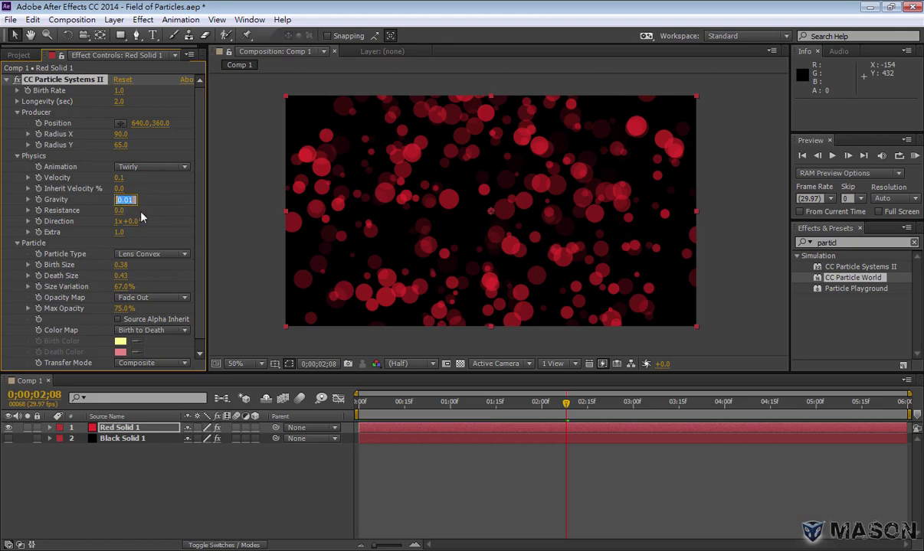
type("0.1")
key("Return")
key("space")
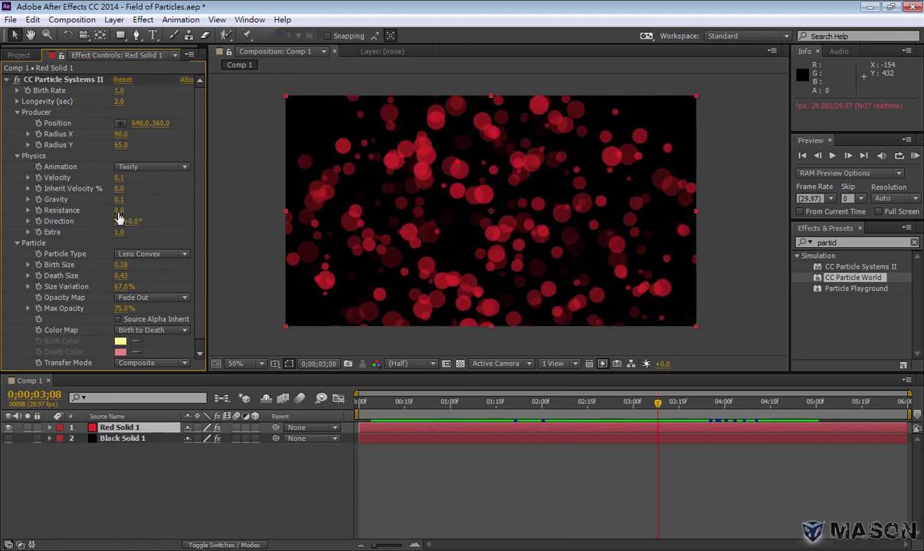
Raise Resistance to 6.6 to slow the particles, previewing the result
left_click_drag(118, 212, 151, 211)
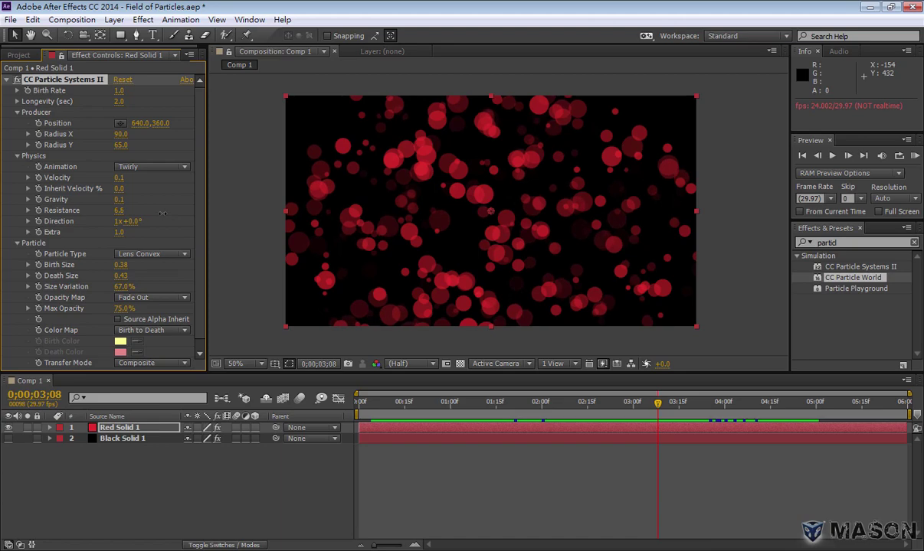
key("space")
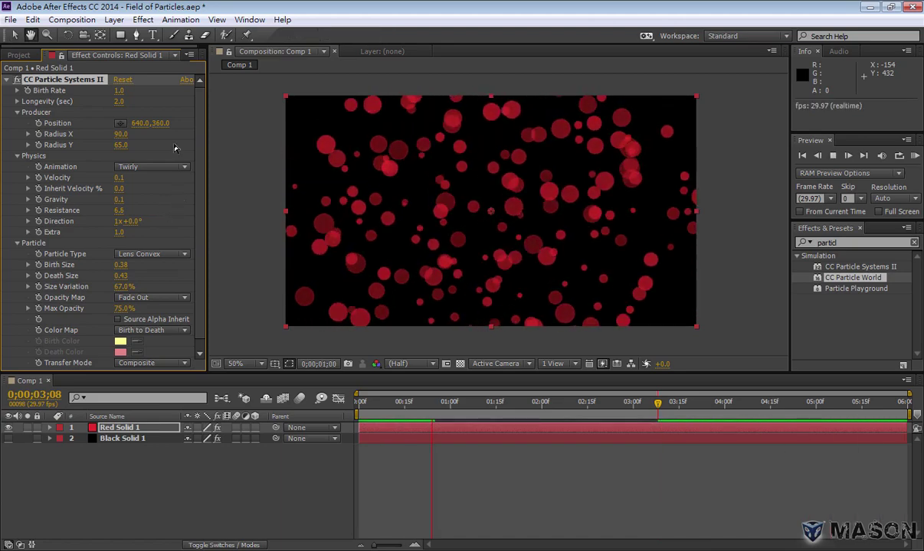
key("space")
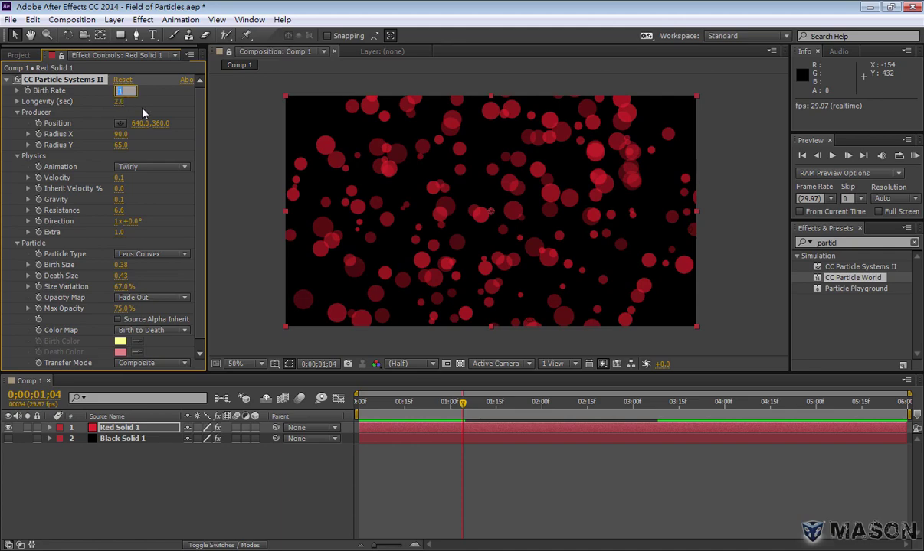
type("0.7")
Set Birth Rate to 0.7 for a sparser field and preview it
left_click(255, 212)
key("space")
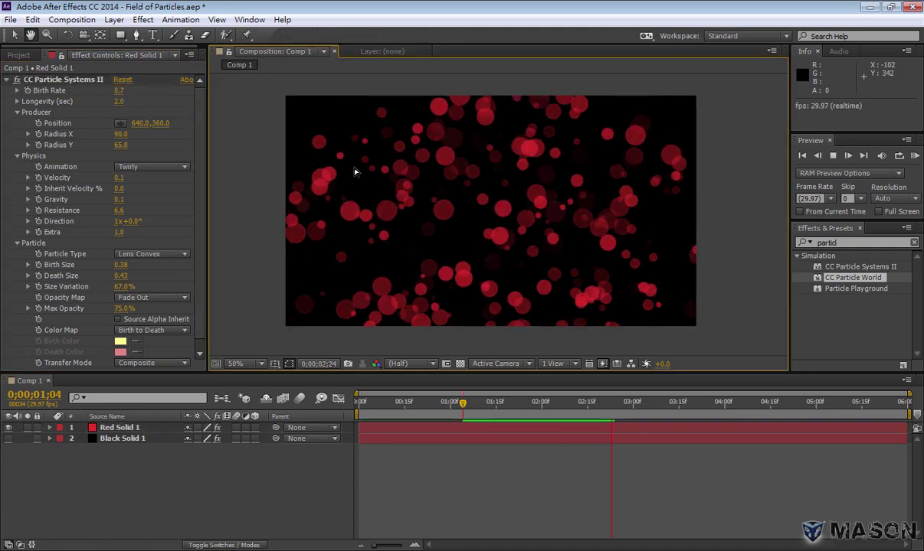
key("space")
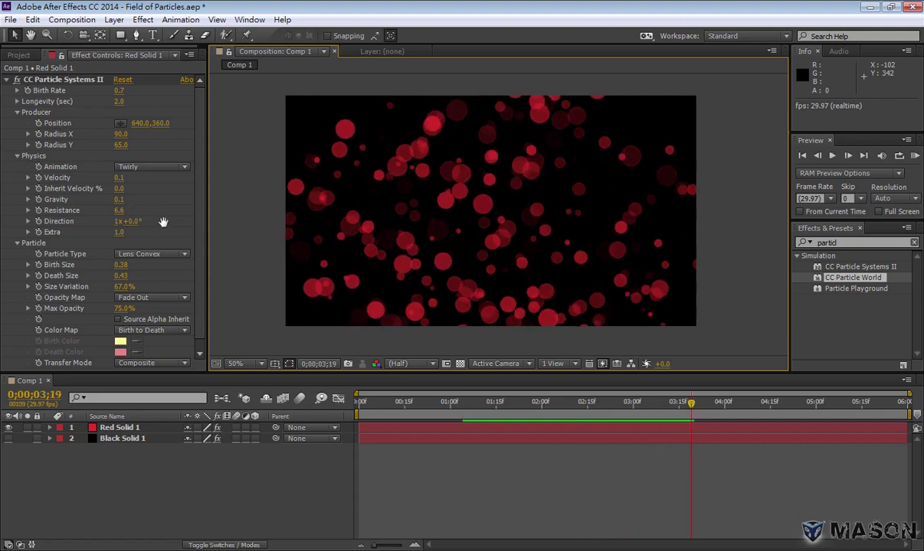
key("space")
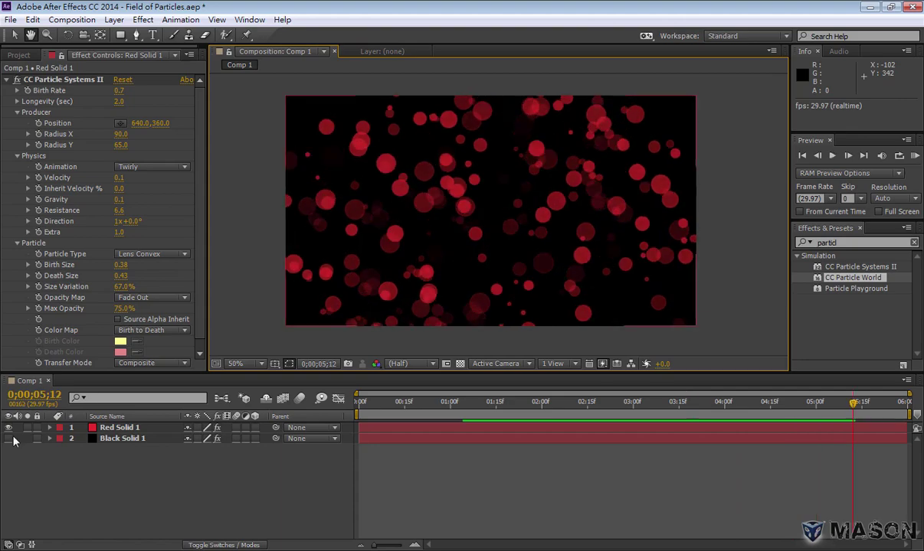
Show the Black Solid 1 gradient background behind the particles and preview it
left_click(9, 438)
key("space")
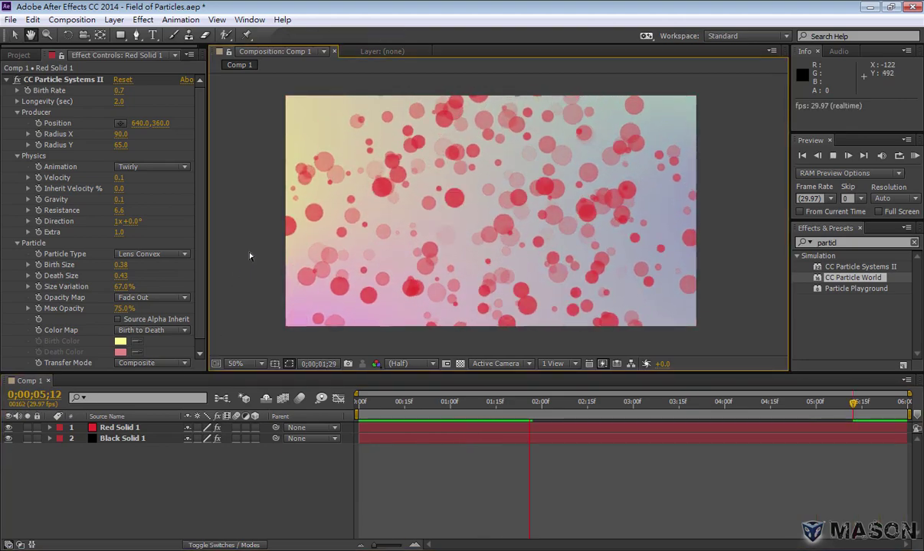
key("space")
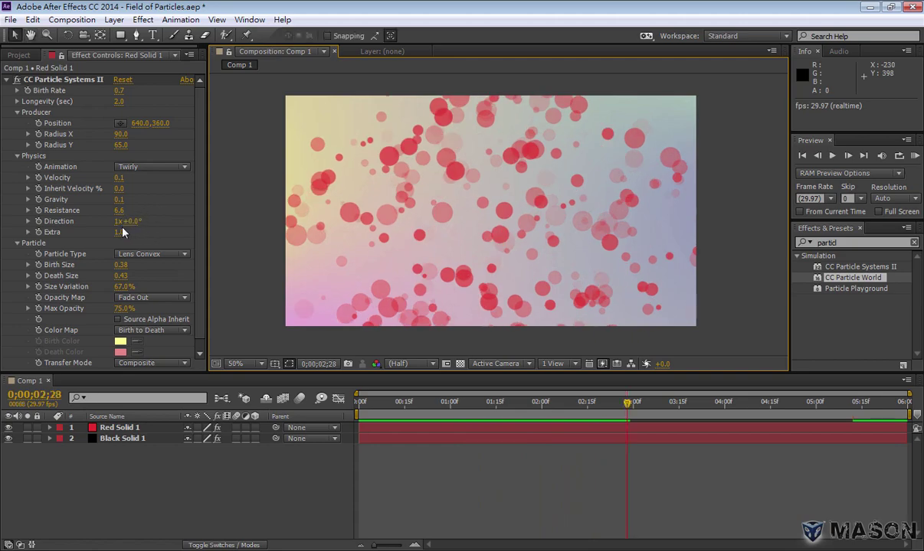
Angle particle Direction to 1x+50.0° with Extra at 1.6, previewing the motion
mouse_move(127, 223)
left_mouse_down()
mouse_move(161, 222)
mouse_move(148, 214)
mouse_move(138, 231)
left_mouse_up()
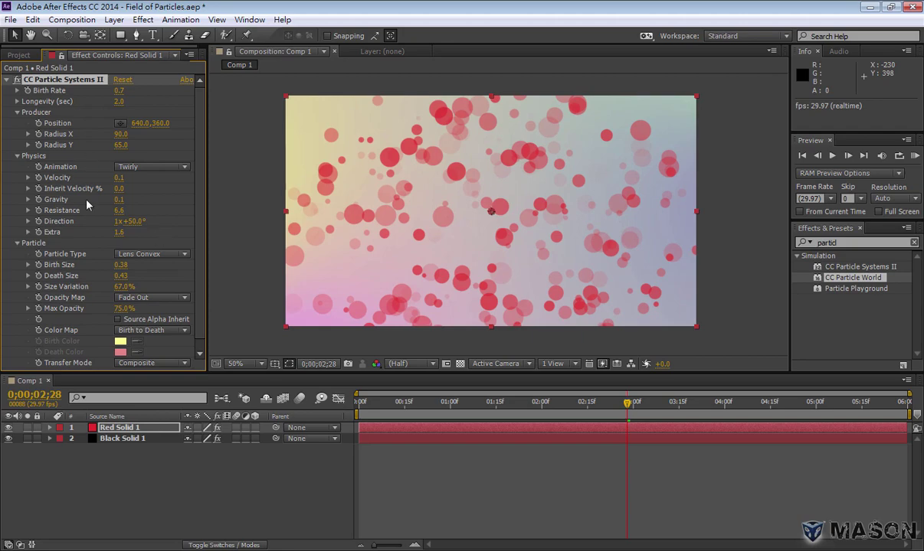
key("space")
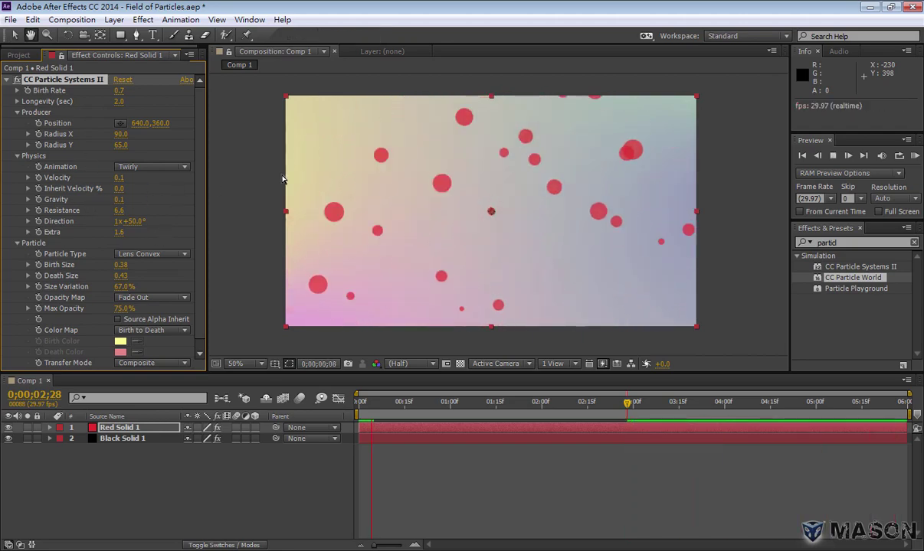
key("space")
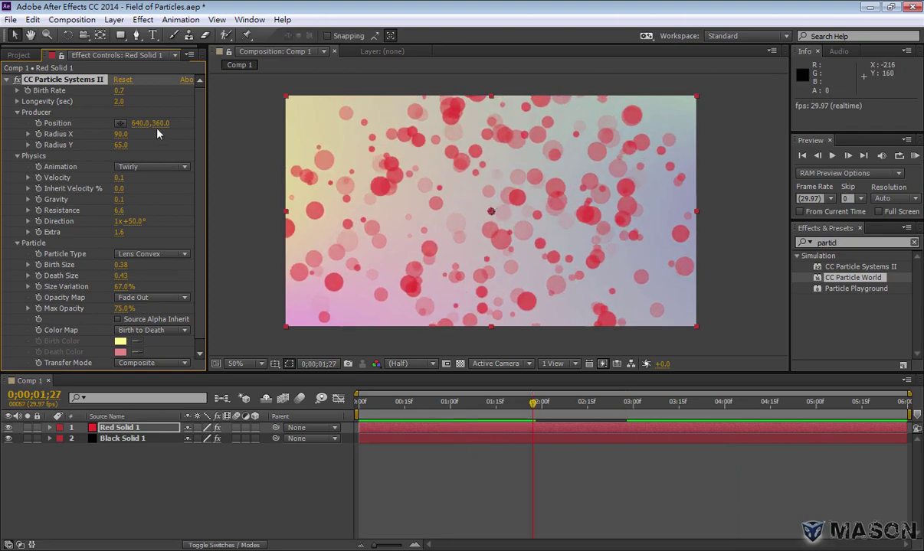
Move the emitter to the comp's top-left corner and lengthen particle Longevity, previewing each
left_click(120, 123)
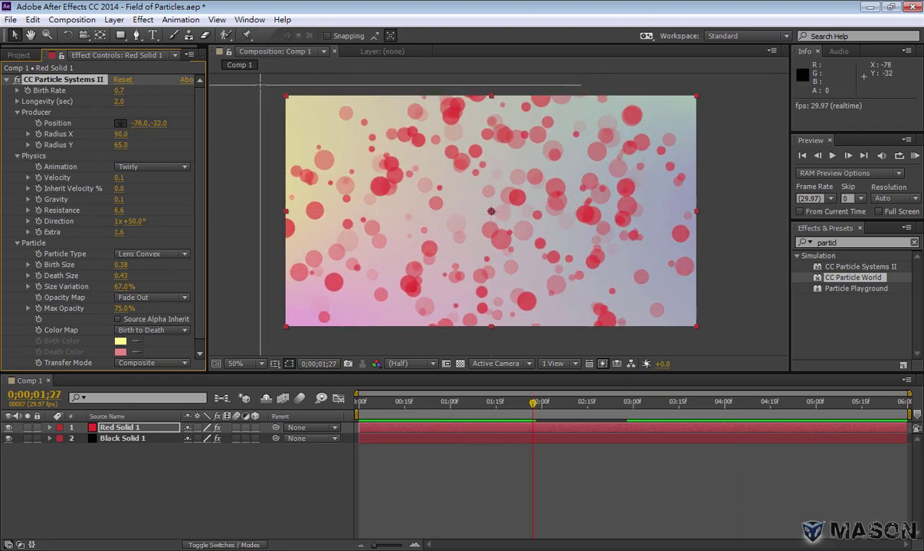
left_click(261, 85)
key("space")
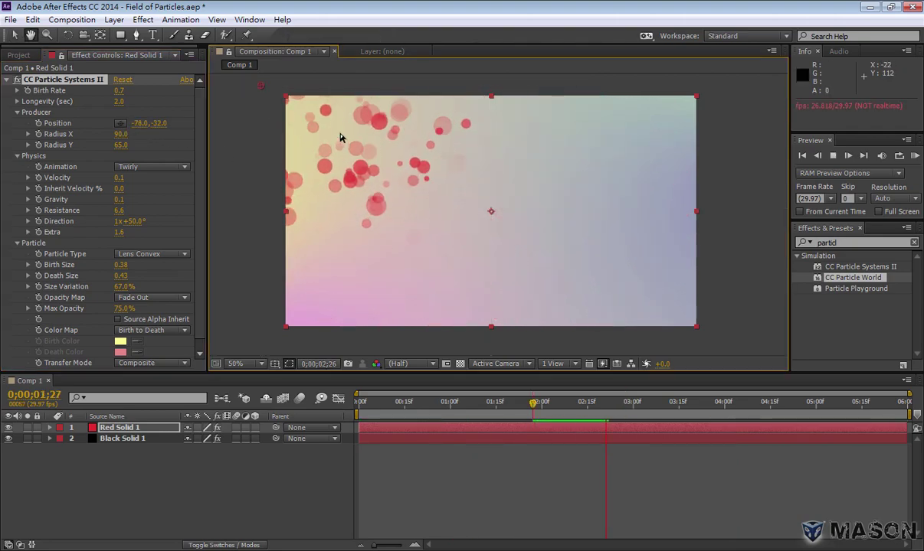
key("space")
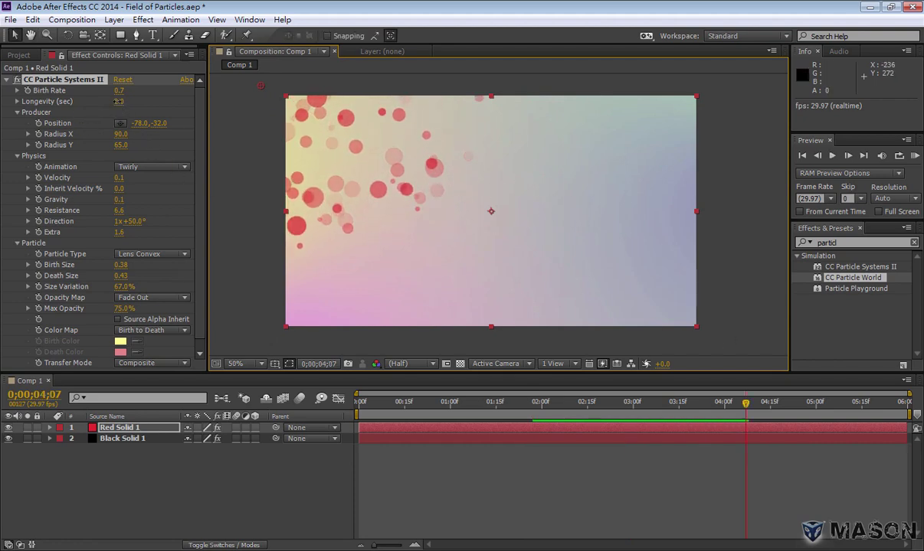
mouse_move(134, 101)
left_mouse_down()
mouse_move(620, 156)
mouse_move(631, 175)
left_mouse_up()
key("space")
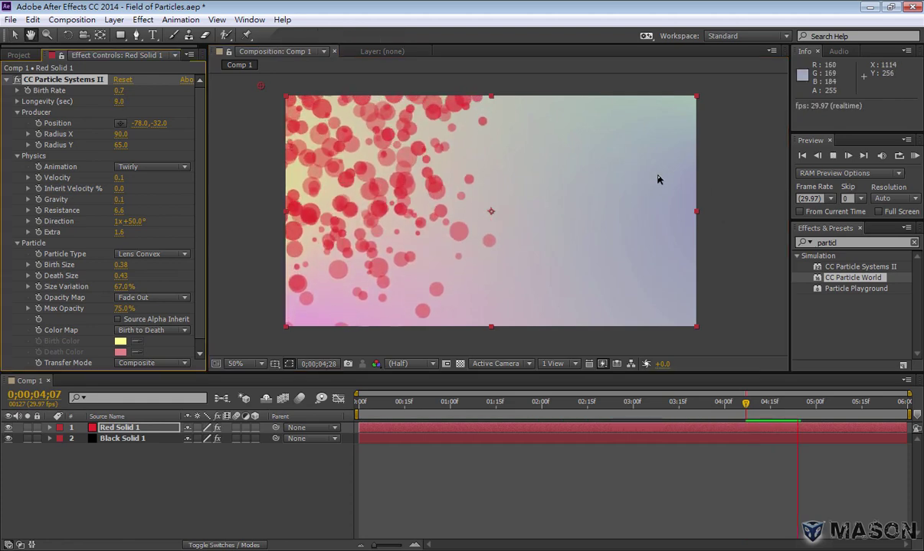
key("space")
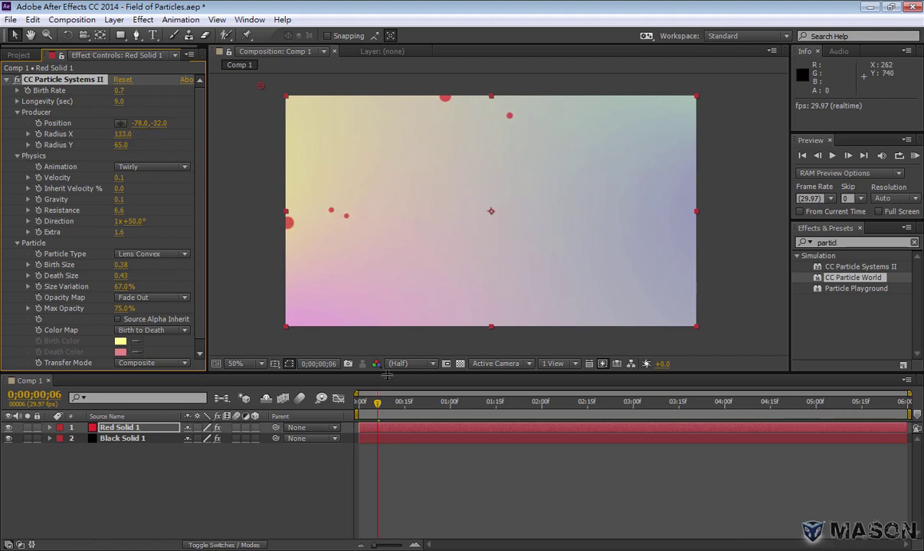
At 0;00;02;00, widen the emitter radius and preview the wider spread
left_click_drag(425, 410, 540, 406)
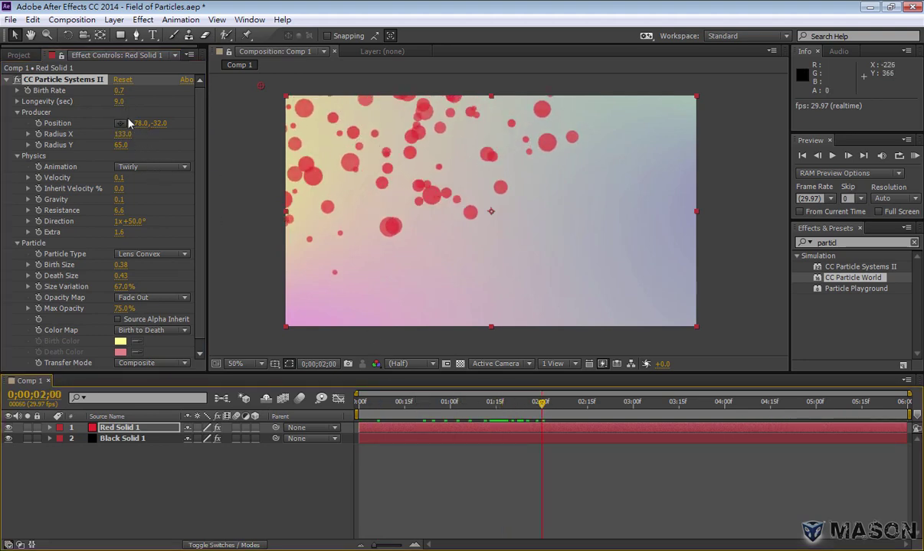
mouse_move(123, 141)
left_mouse_down()
mouse_move(125, 152)
mouse_move(137, 145)
left_mouse_up()
key("space")
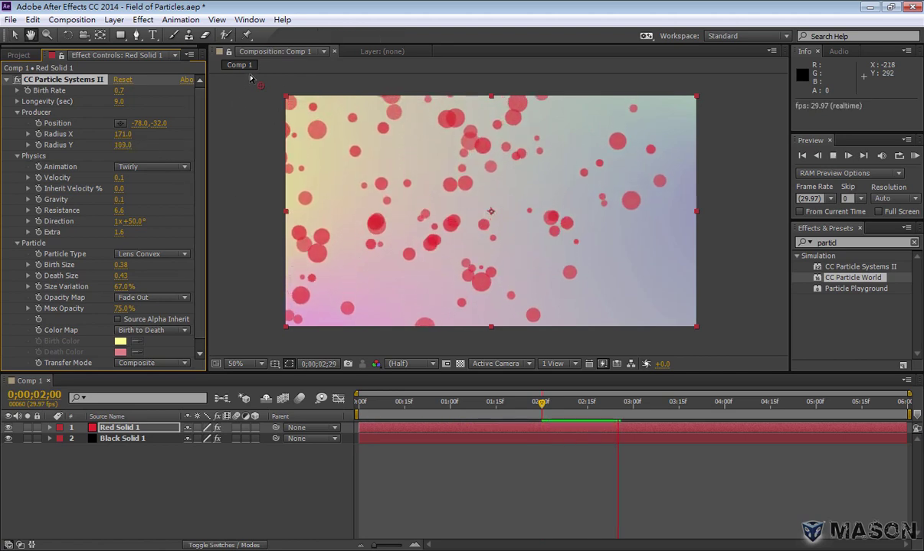
left_click(117, 104)
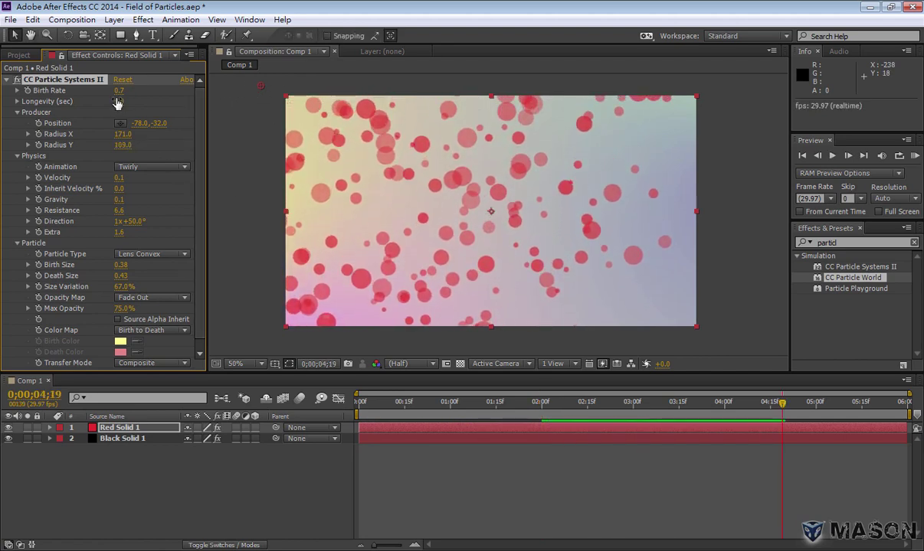
Recentre the emitter at 626.0,352.0 and preview the particles from the start
left_click(121, 124)
left_click(488, 209)
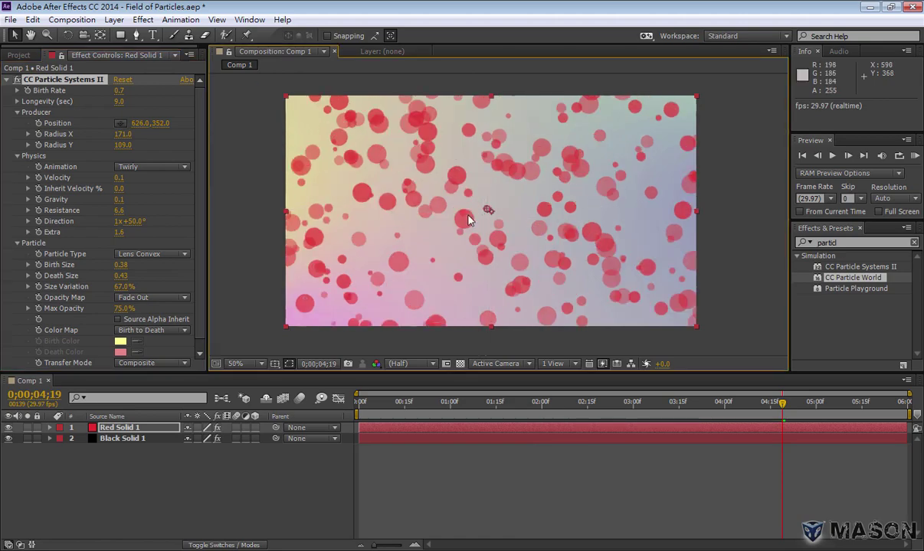
key("h")
key("space")
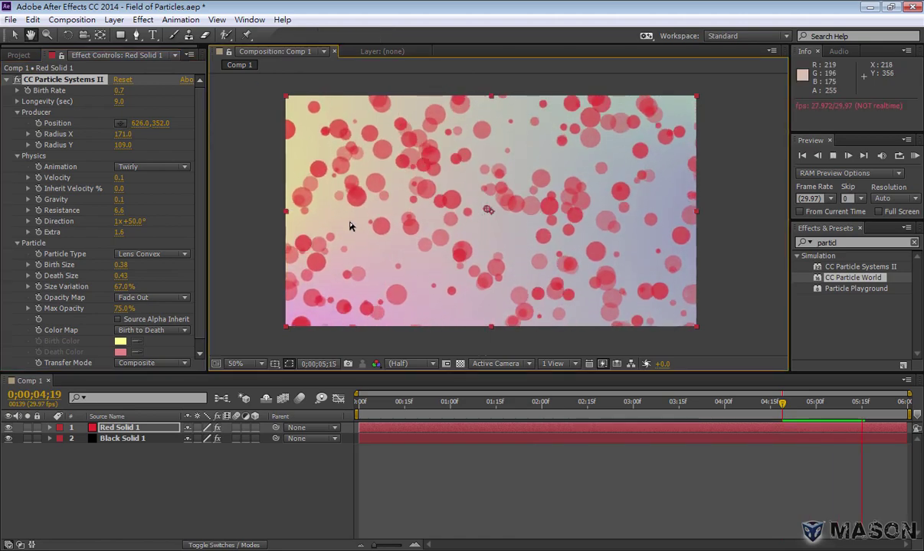
left_click(358, 402)
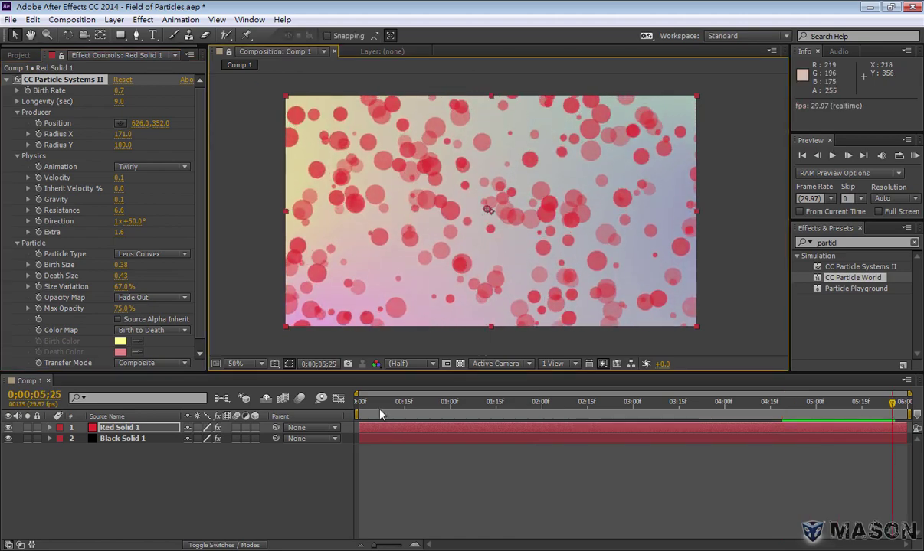
key("space")
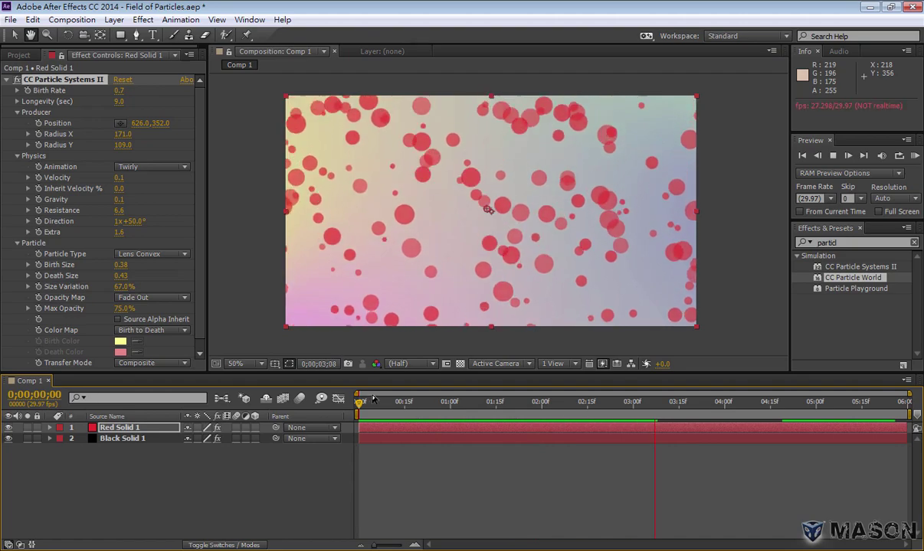
key("space")
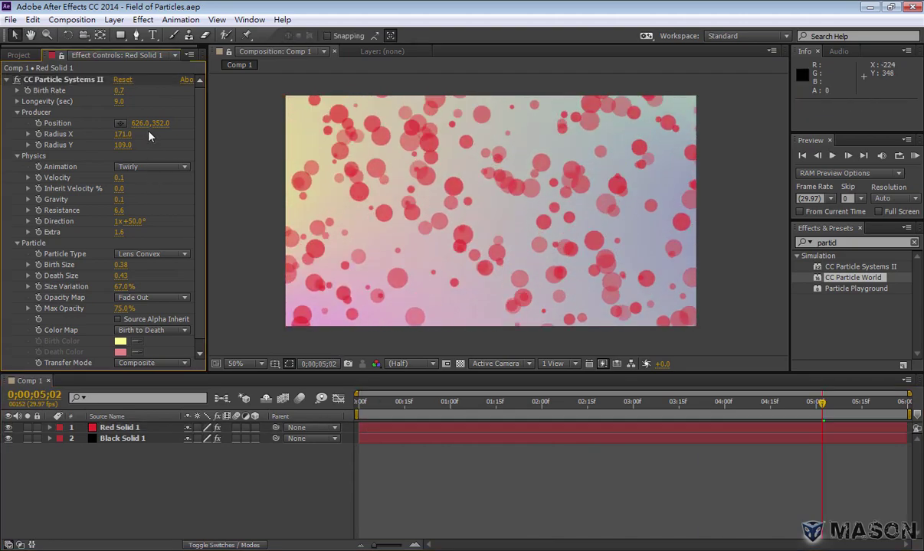
Set Gravity to 0.0 and preview the particles
left_click(120, 200)
type("0")
key("Return")
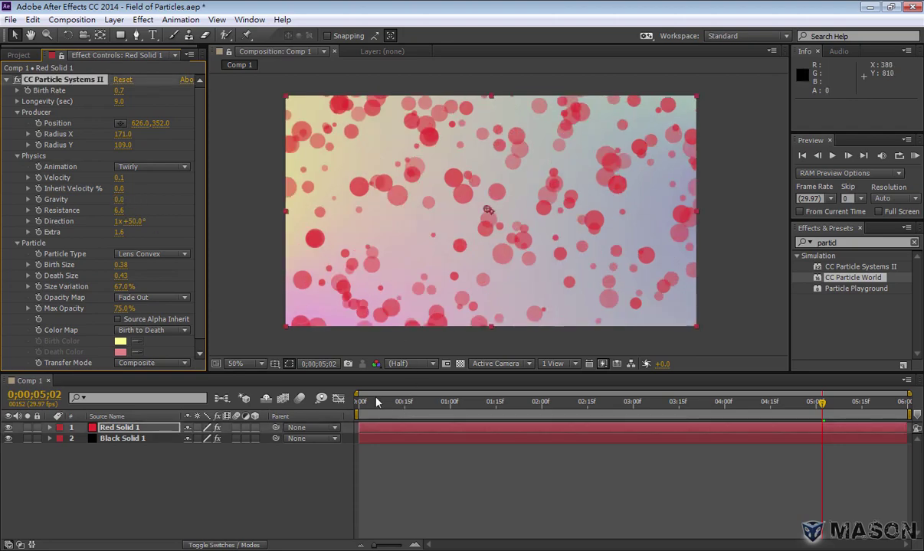
key("space")
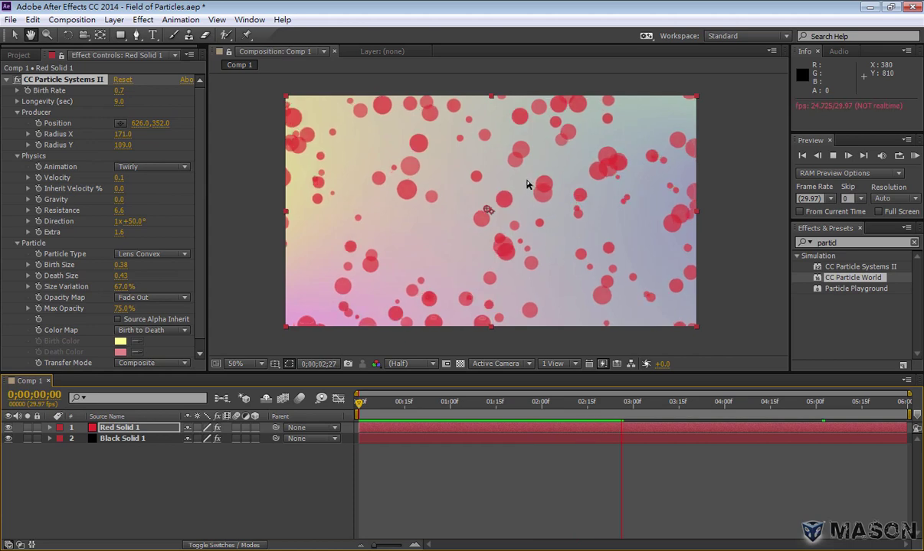
key("space")
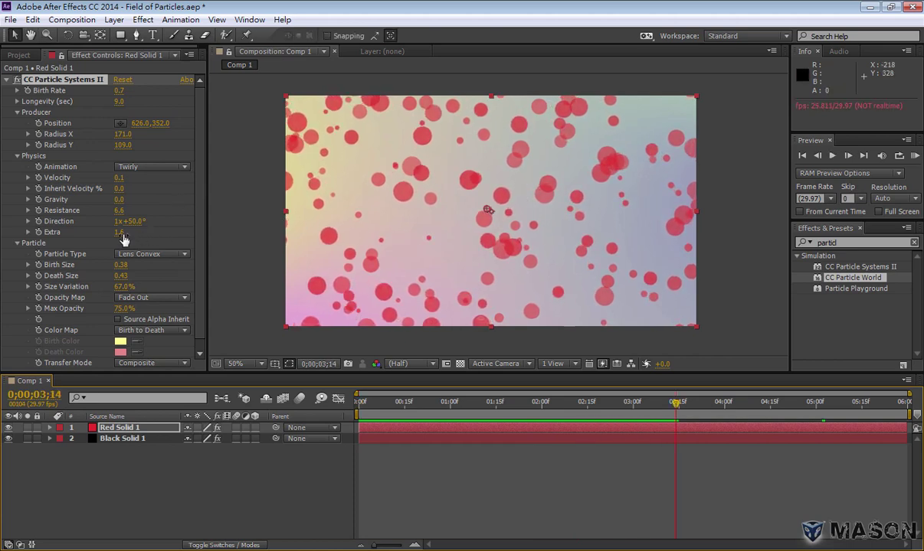
Lower Extra to 0.8 and Birth Size to 0.27
left_click_drag(119, 233, 72, 232)
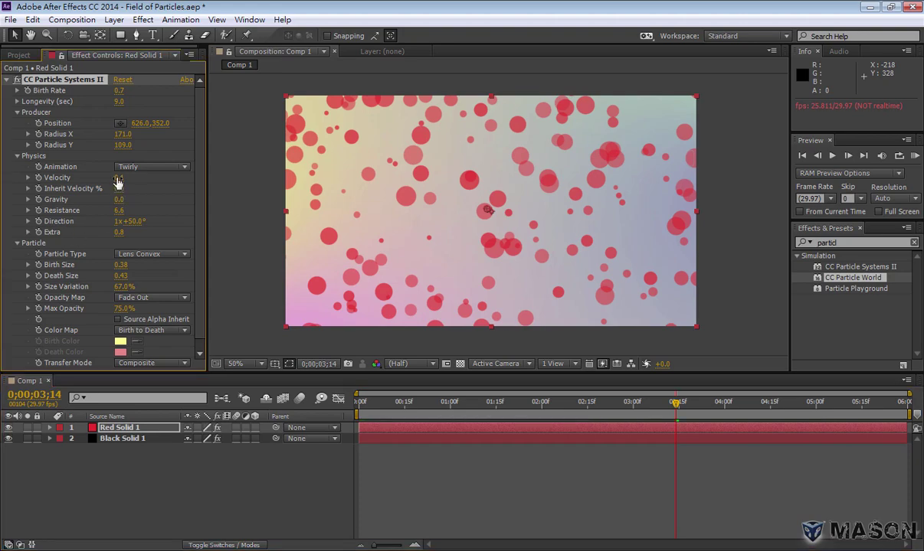
key("space")
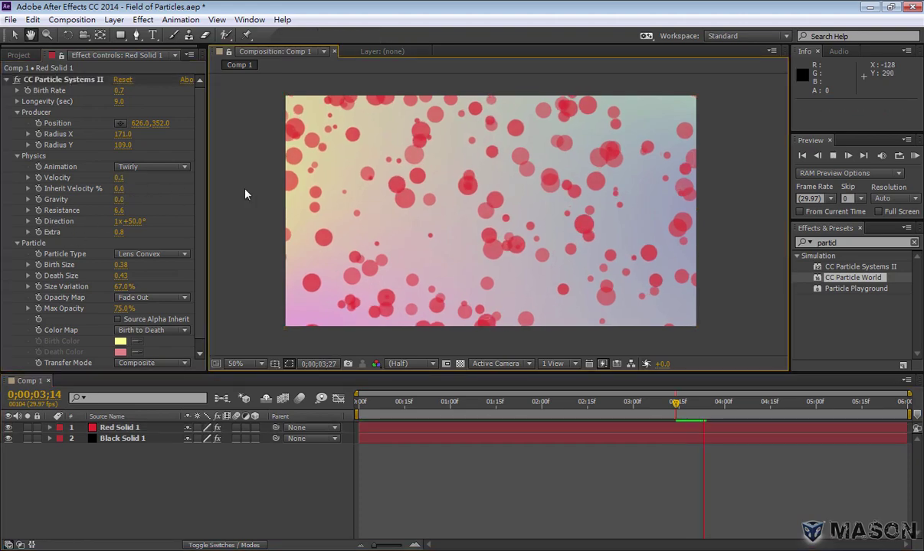
left_click(121, 264)
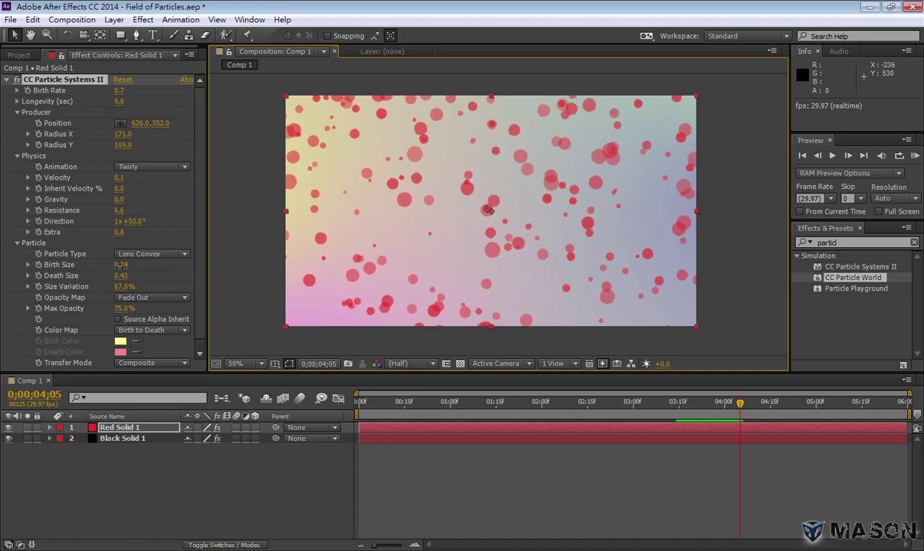
left_click_drag(120, 264, 125, 264)
Set Birth Rate to 0.8 and Longevity to 3 seconds, then preview from the start
left_click(119, 91)
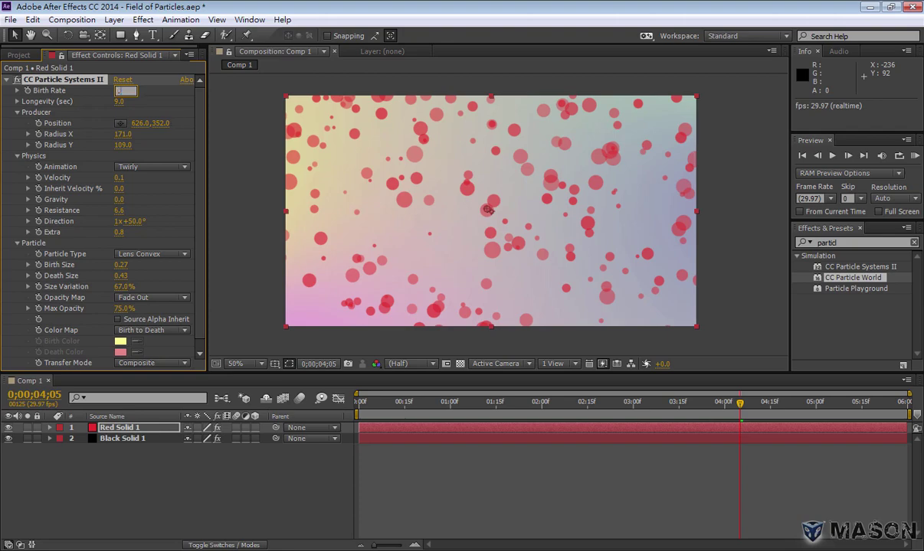
type("0.8")
key("Return")
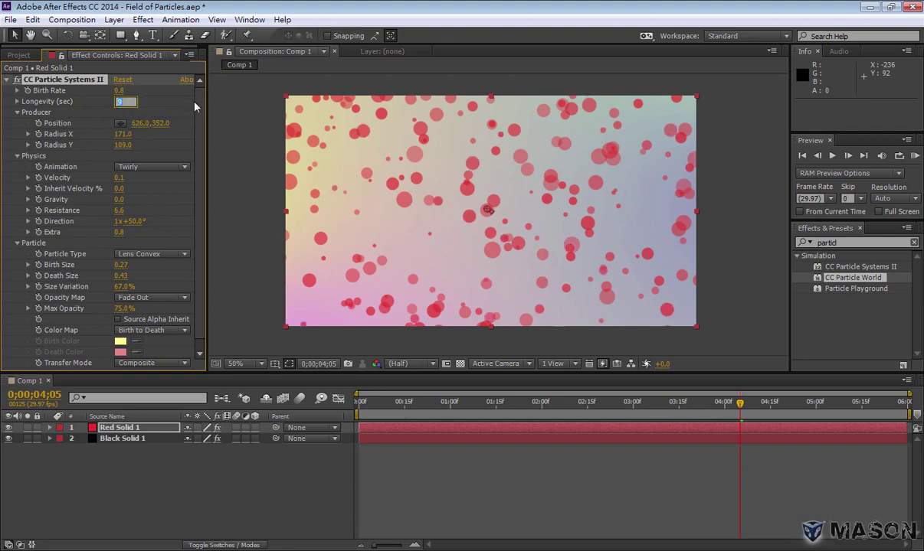
key("Return")
type("3")
key("Return")
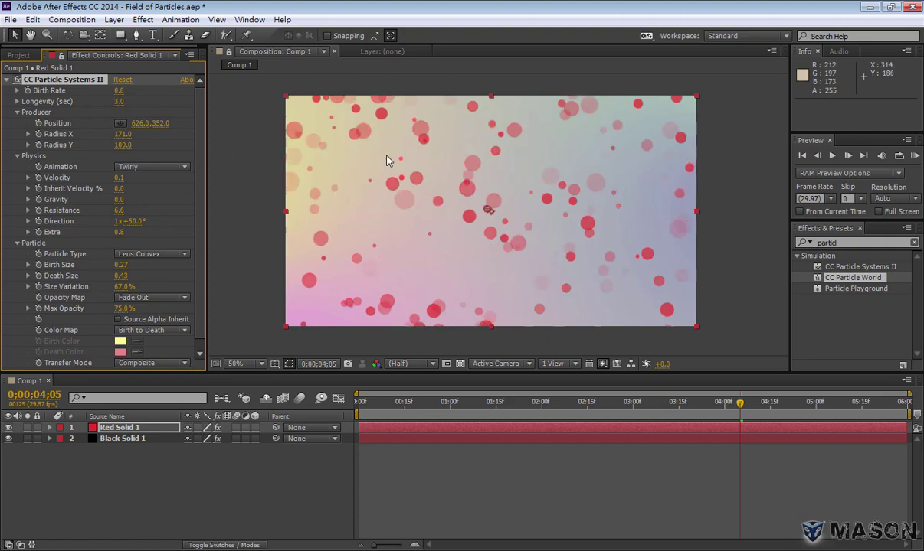
left_click(363, 403)
key("space")
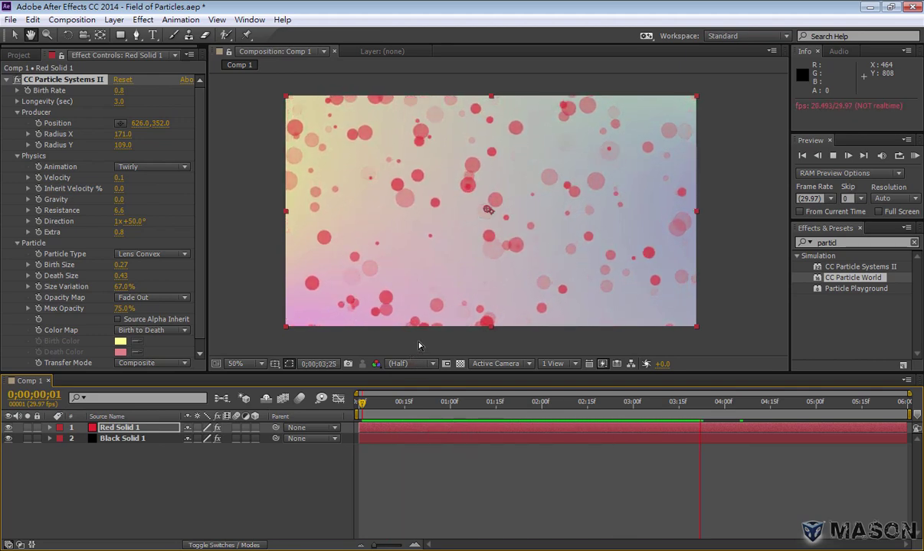
key("space")
Slide the Red Solid 1 layer earlier in time and preview the opening frames
left_click(365, 402)
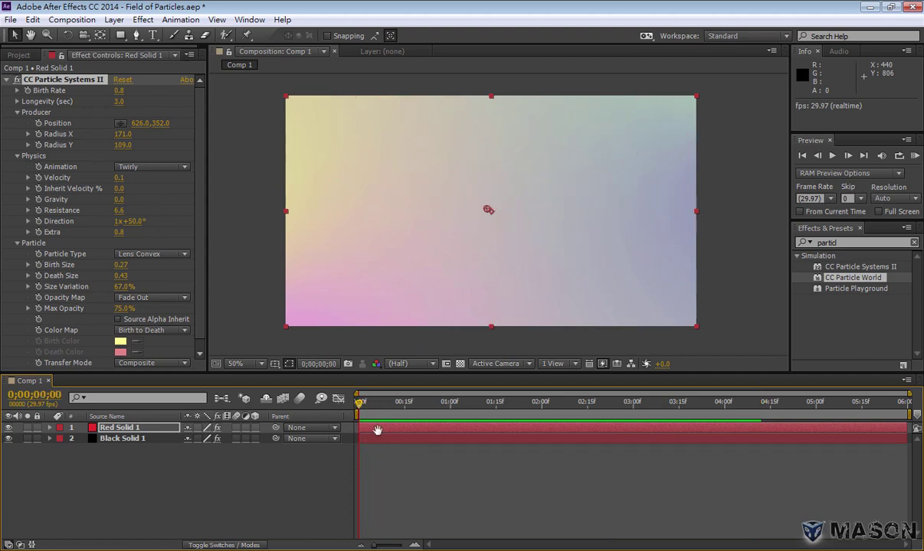
key("space")
key("space")
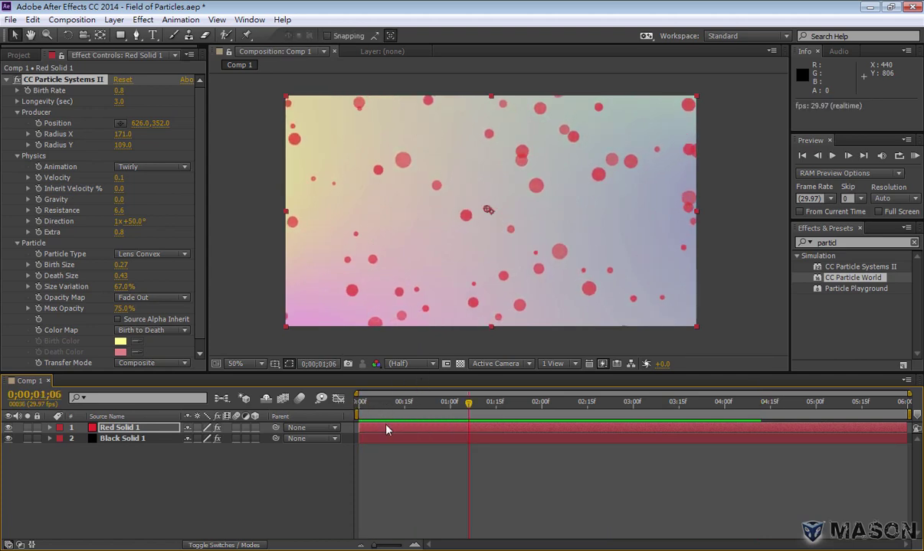
left_click_drag(375, 431, 351, 432)
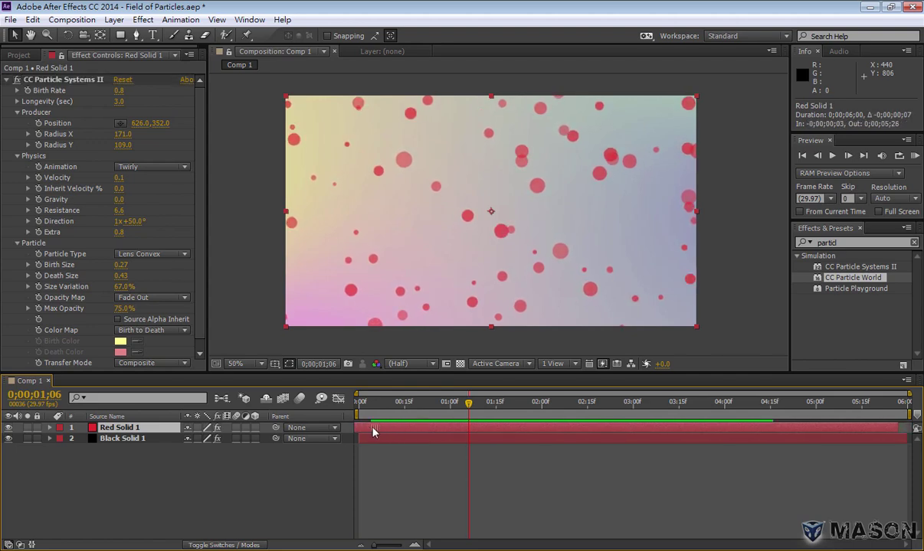
left_click(357, 403)
key("space")
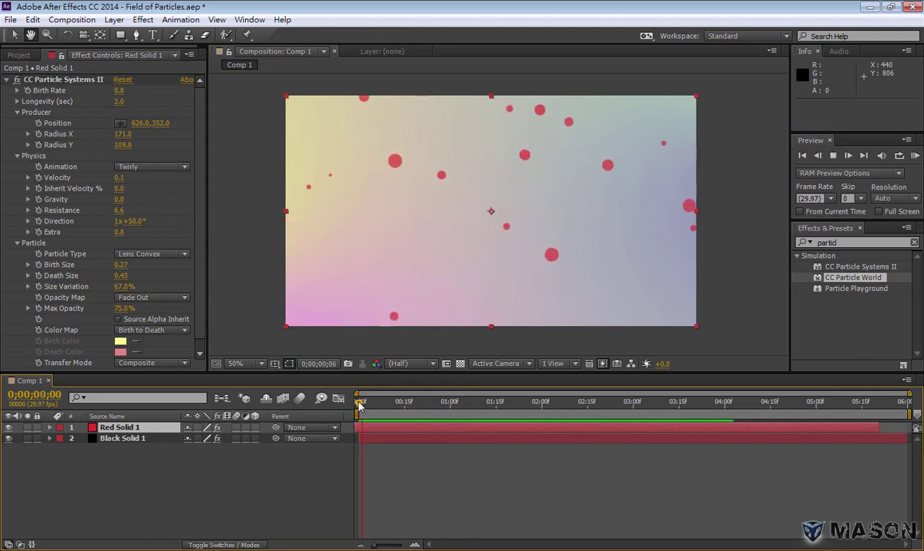
Nudge the particle layer a few more frames earlier, preview, and clear the effects search
key("space")
left_click_drag(389, 429, 365, 430)
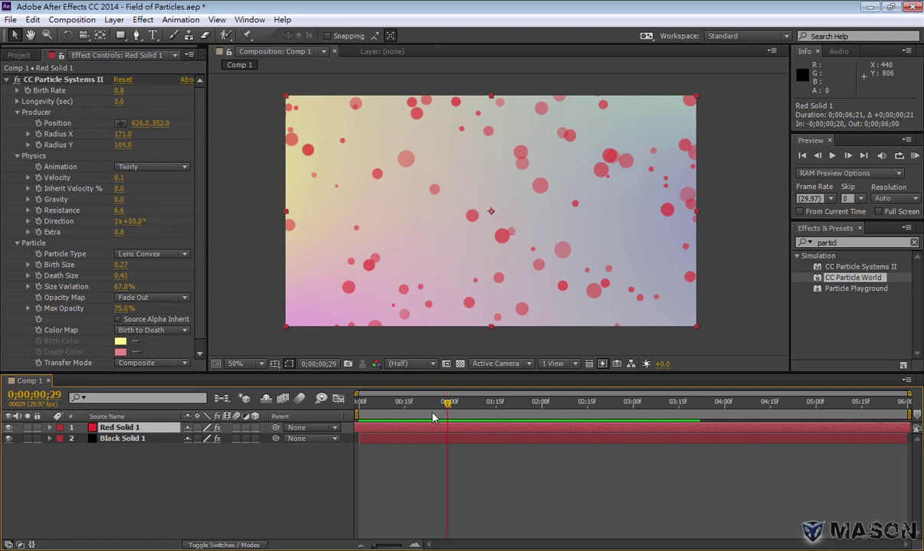
left_click(358, 402)
key("space")
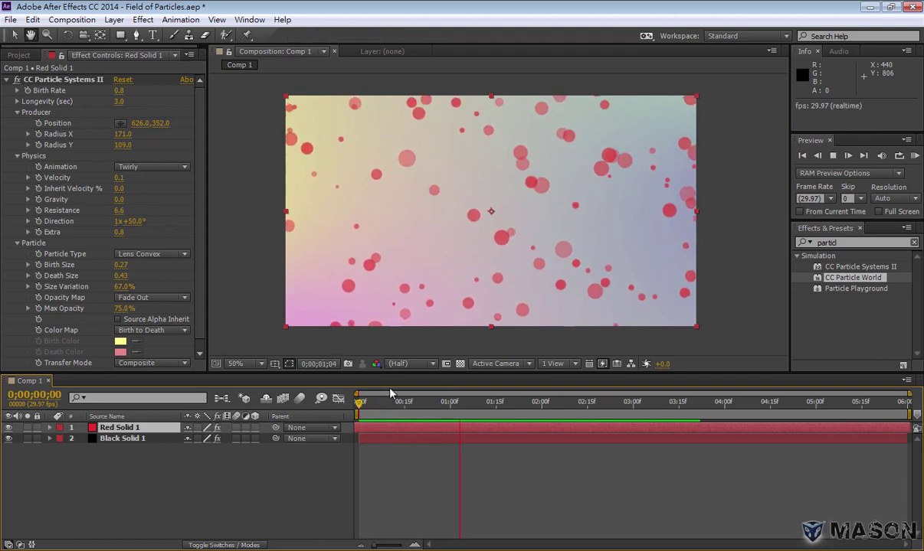
key("space")
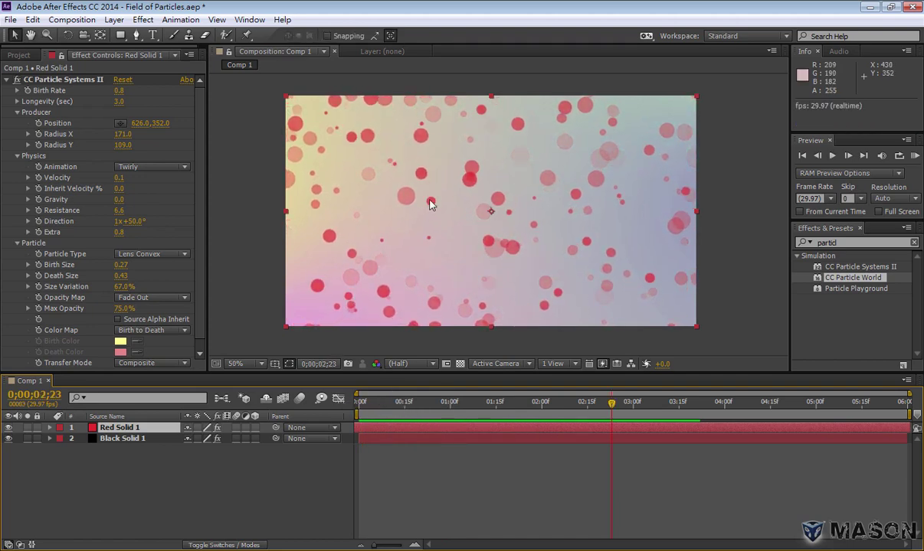
key("space")
key("space")
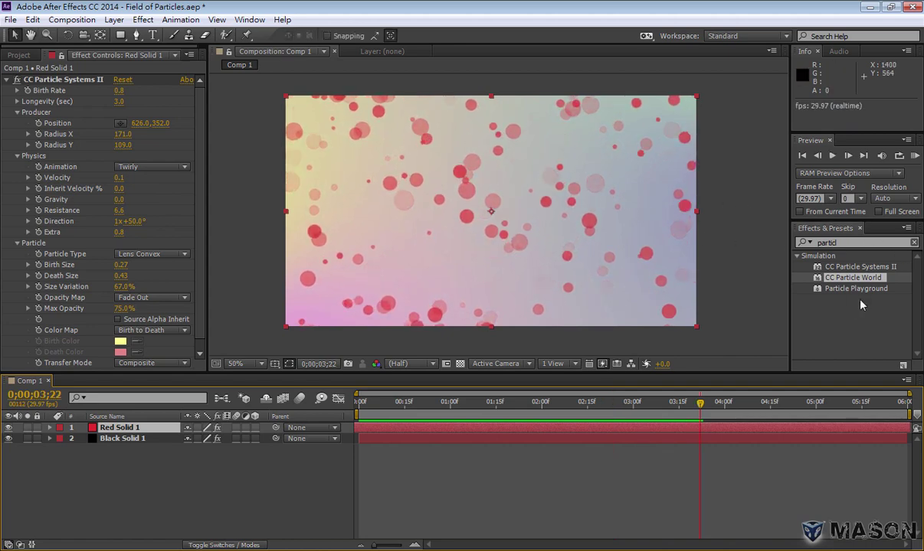
left_click(913, 243)
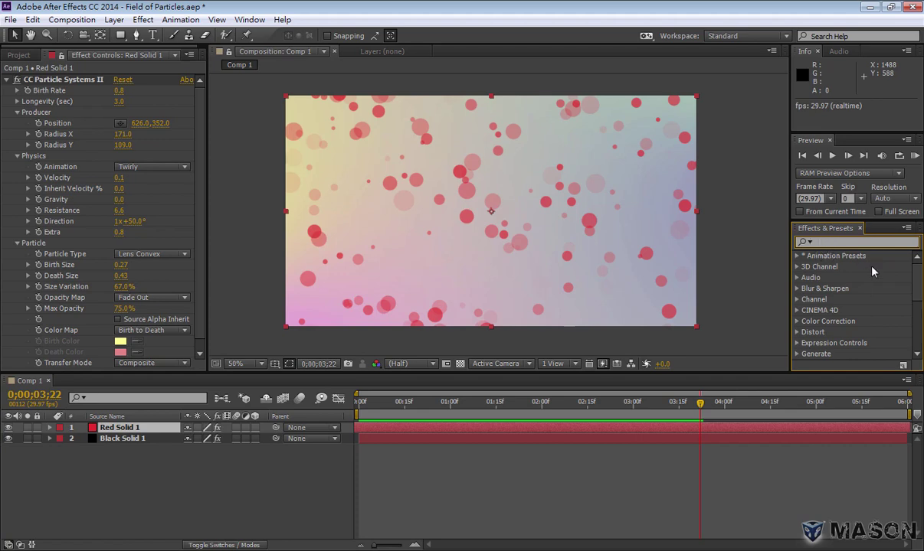
Apply the Gradient Ramp effect to Red Solid 1
type("ramp")
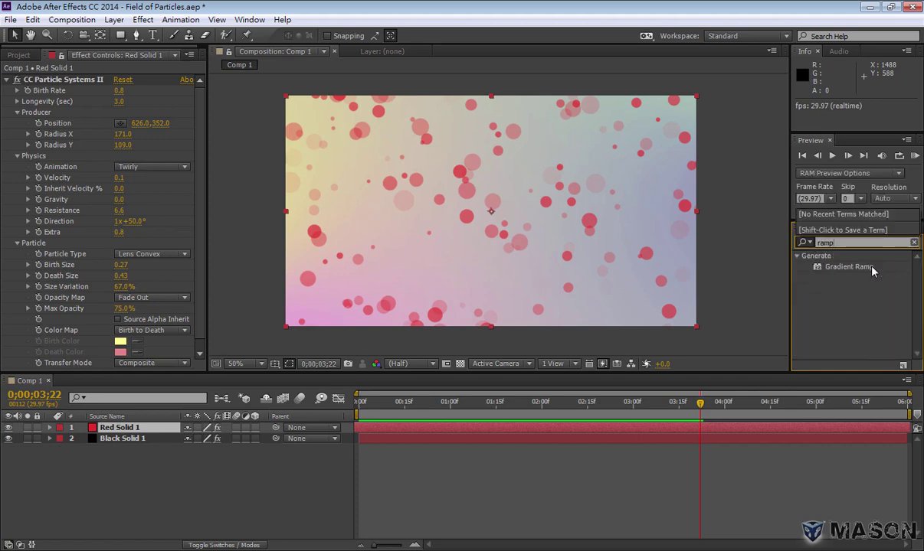
left_click(851, 267)
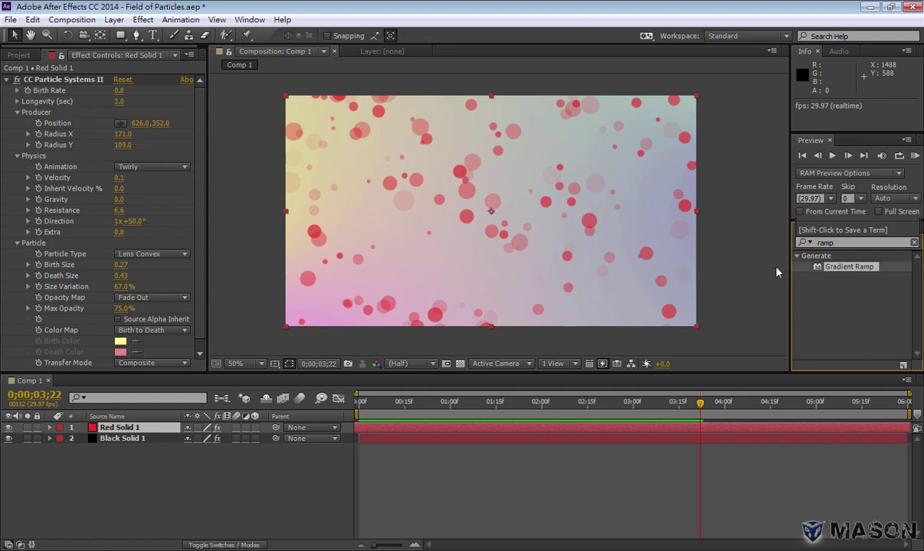
left_click_drag(776, 272, 145, 431)
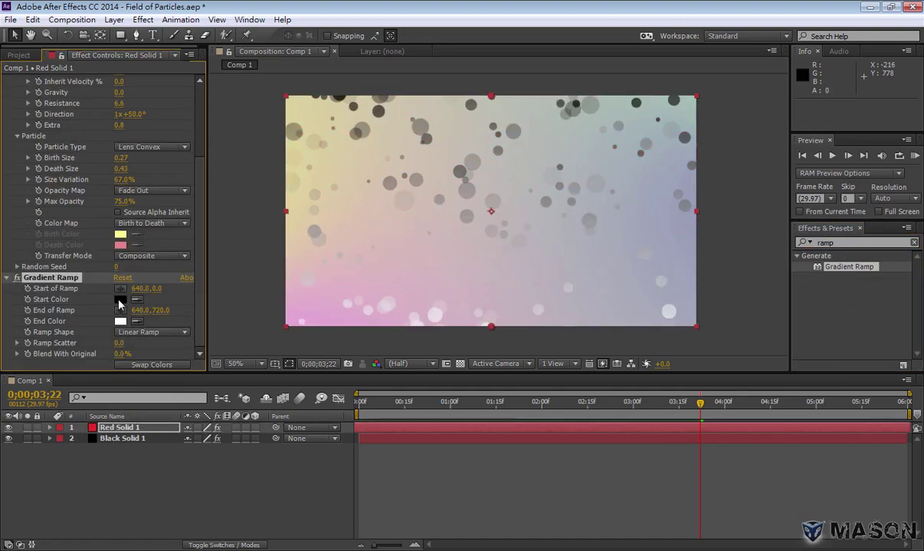
Set the ramp start colour to pink EE91B3, preview, and clear the effects search
left_click(120, 299)
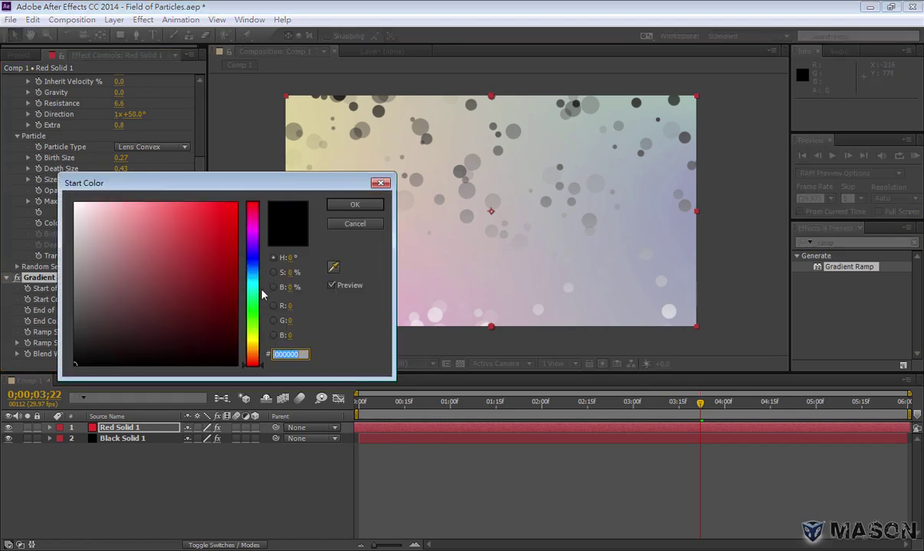
left_click_drag(338, 190, 317, 187)
left_click(313, 265)
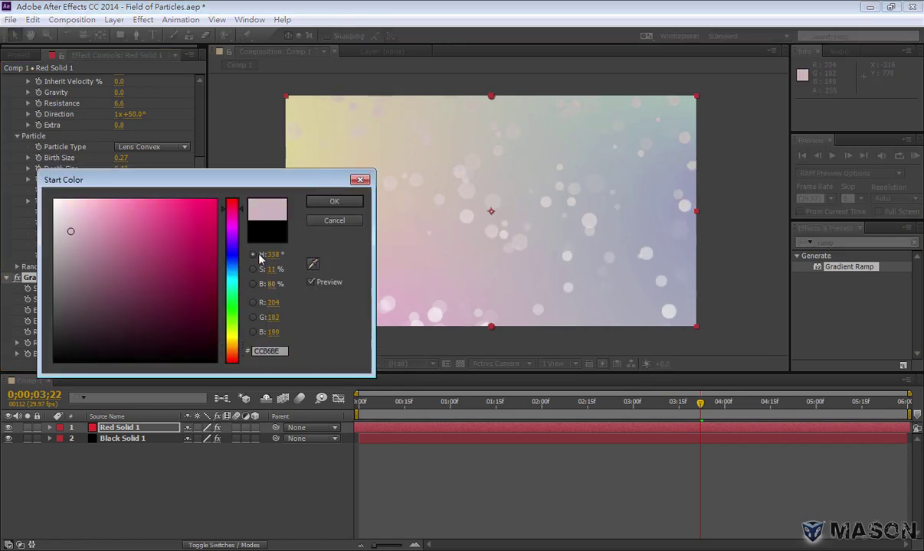
left_click(109, 212)
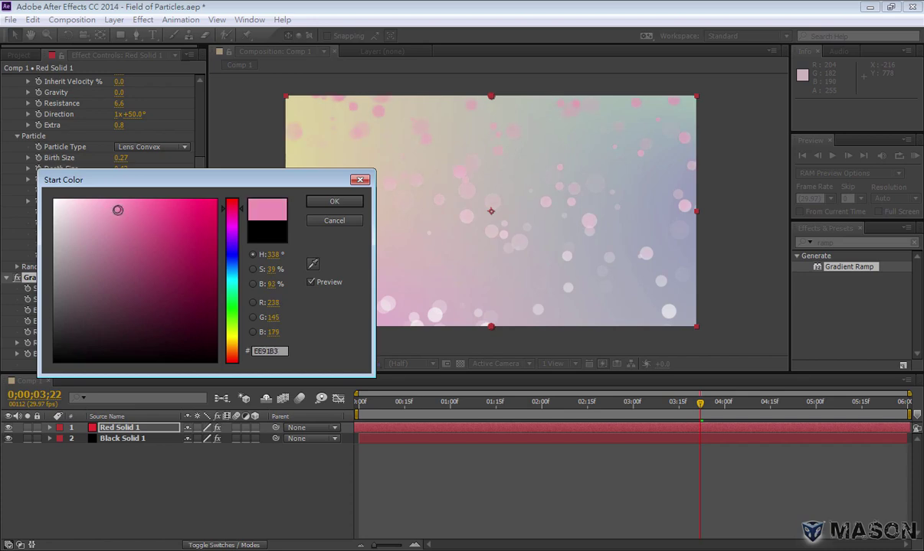
left_click(330, 203)
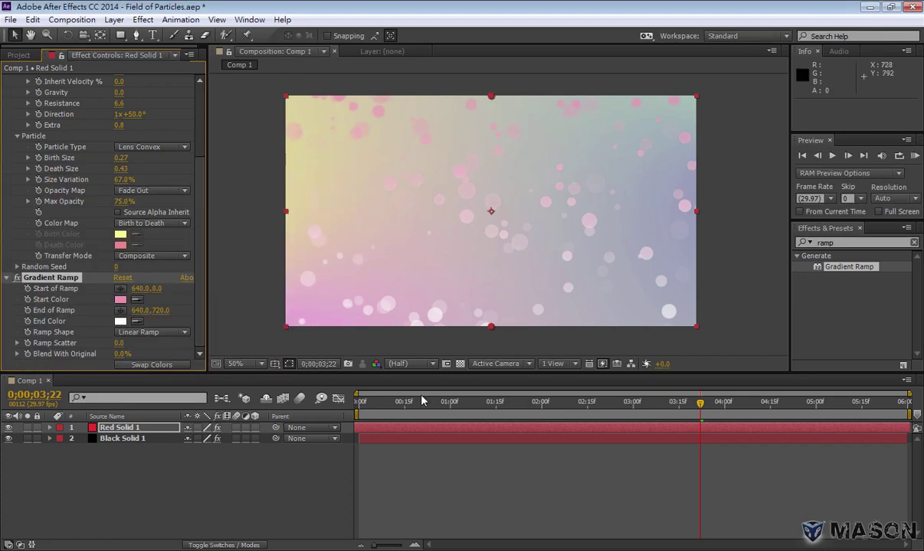
left_click(361, 401)
key("space")
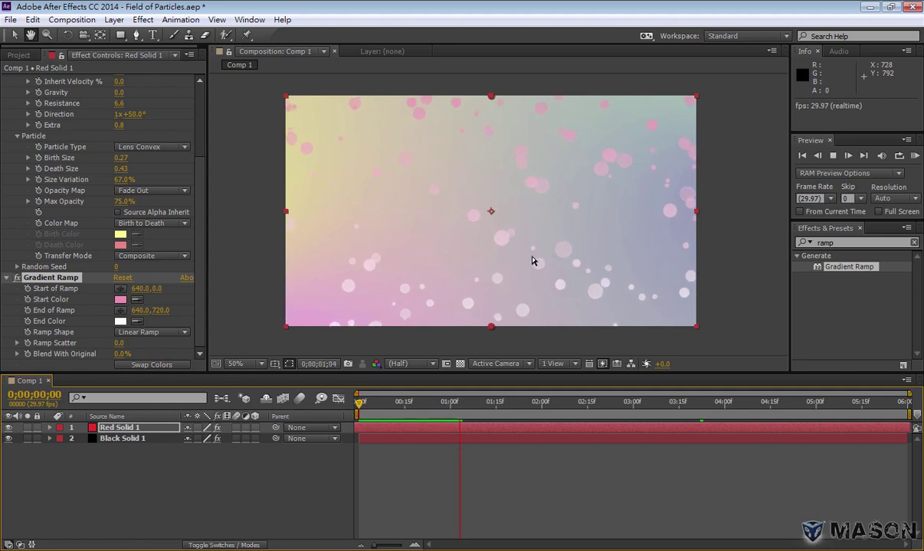
key("space")
left_click(914, 243)
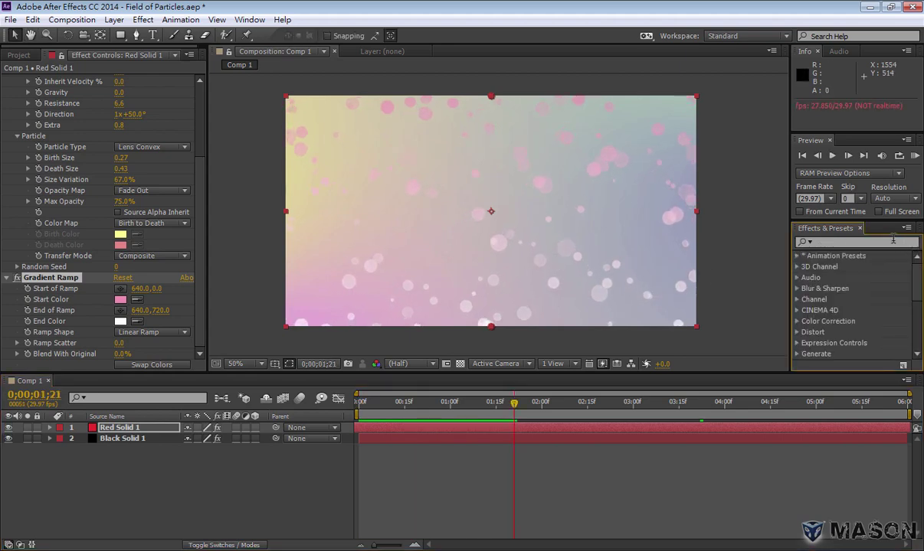
type("fill")
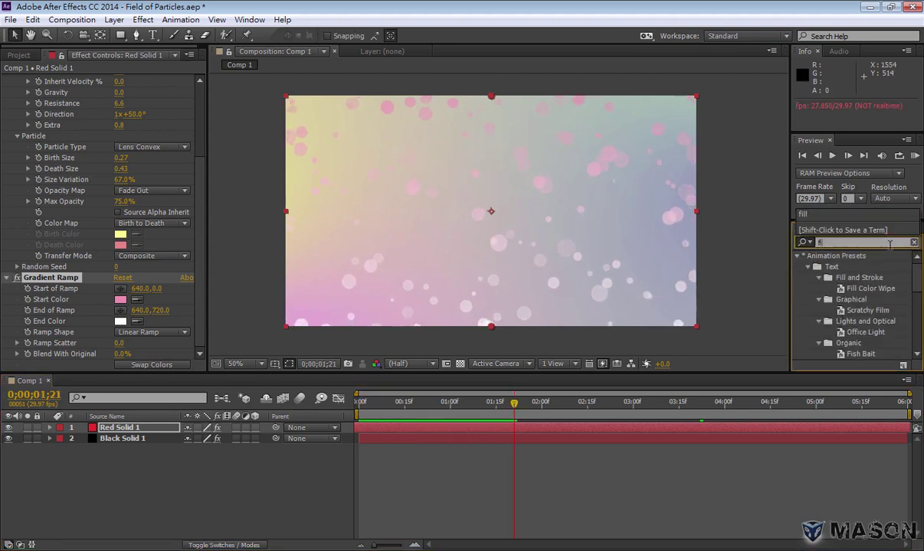
left_click_drag(825, 323, 130, 426)
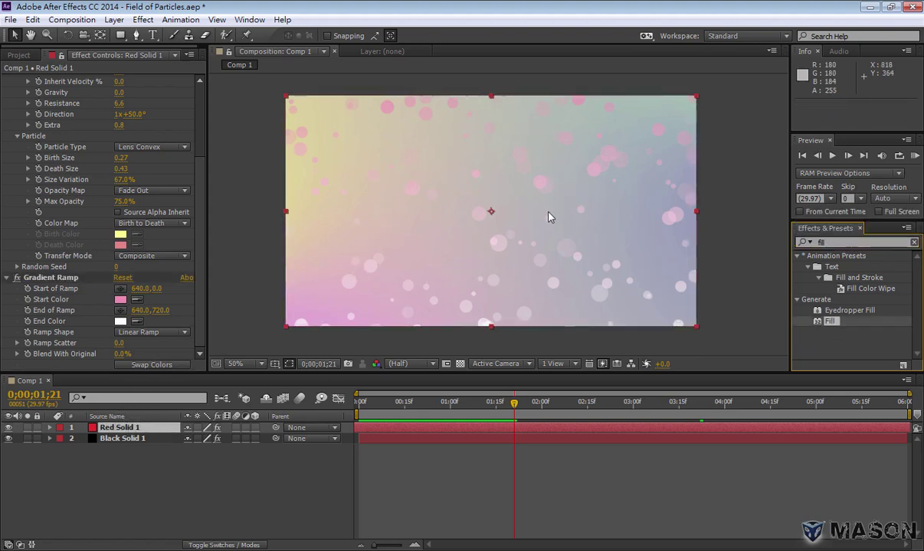
scroll(138, 255, "up", 5)
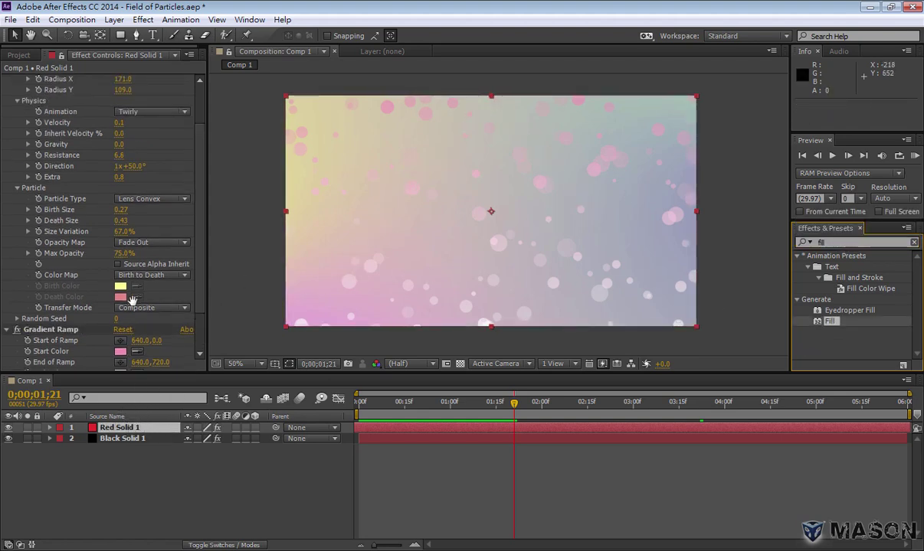
scroll(138, 255, "down", 5)
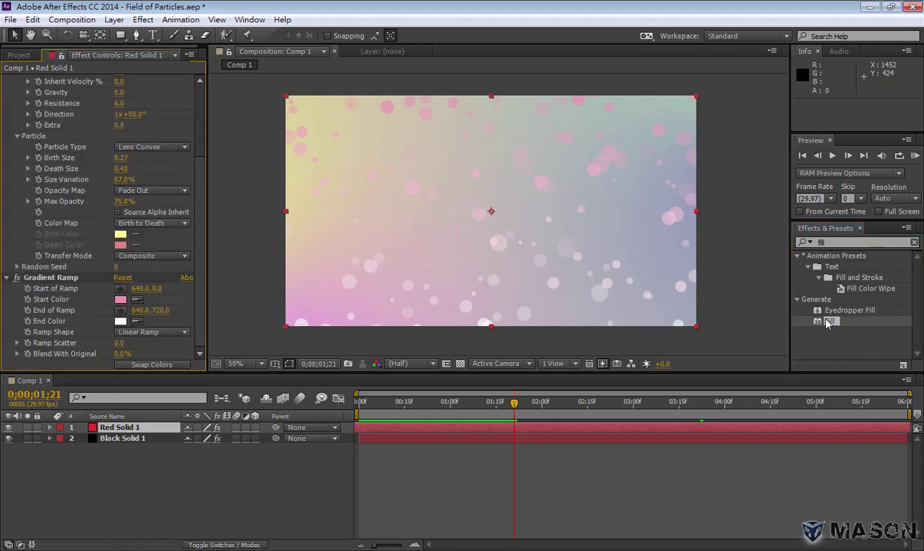
left_click_drag(831, 321, 159, 432)
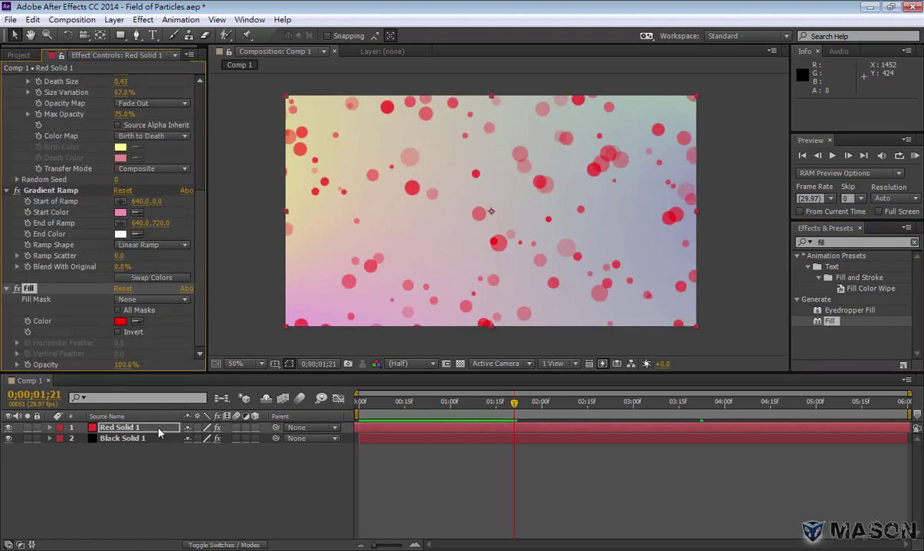
left_click(121, 322)
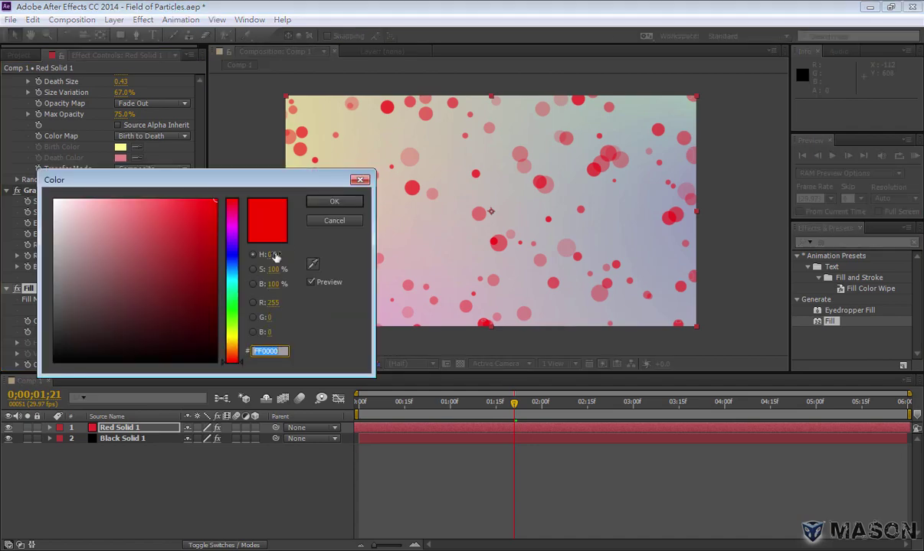
left_click(230, 257)
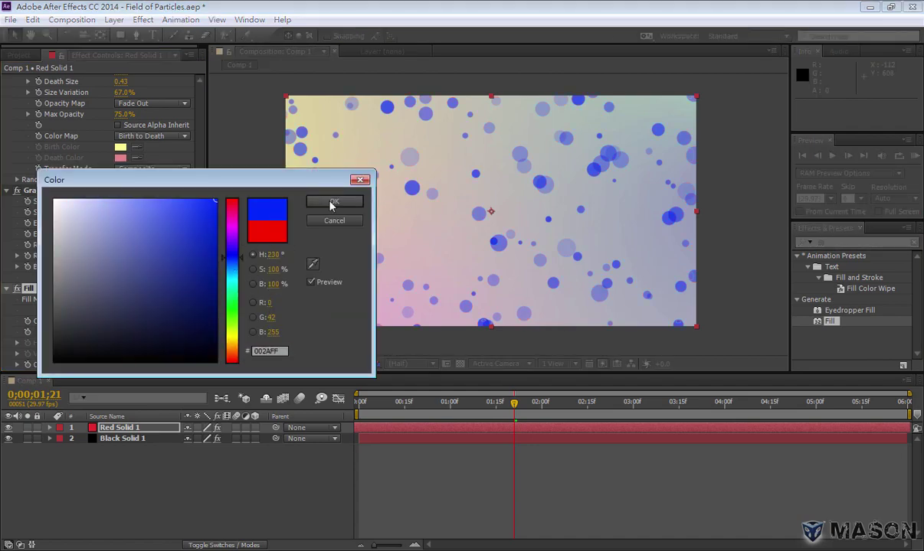
left_click(331, 203)
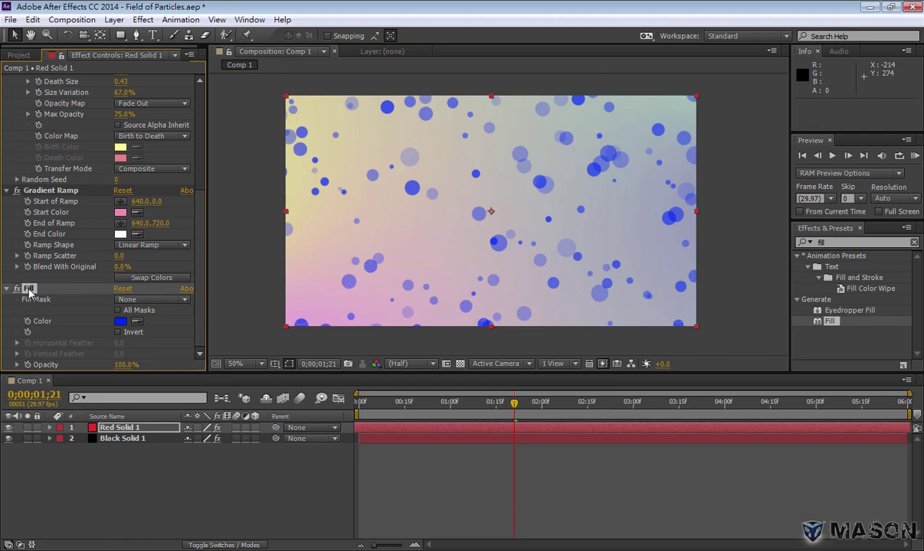
key("Delete")
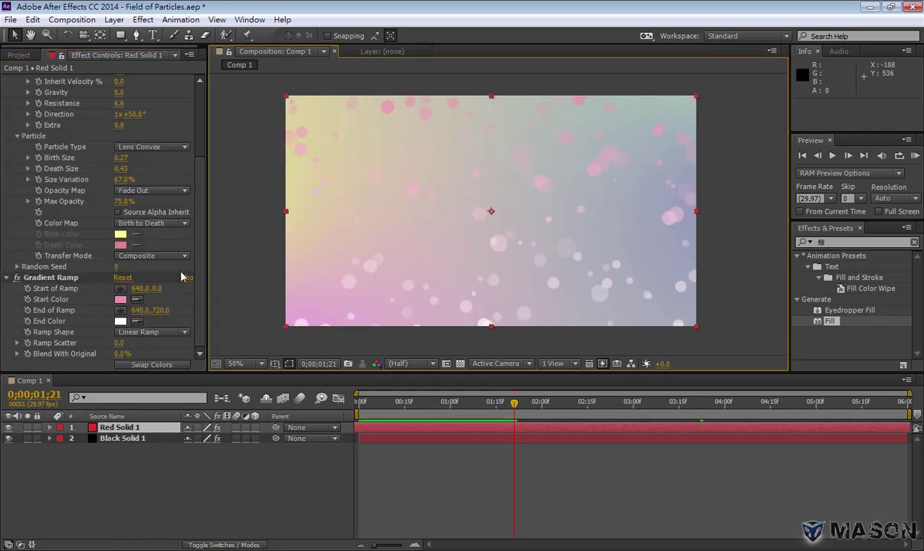
Change the Gradient Ramp start colour to CA6288 and preview the deeper pink bokeh
left_click(121, 300)
left_click(163, 255)
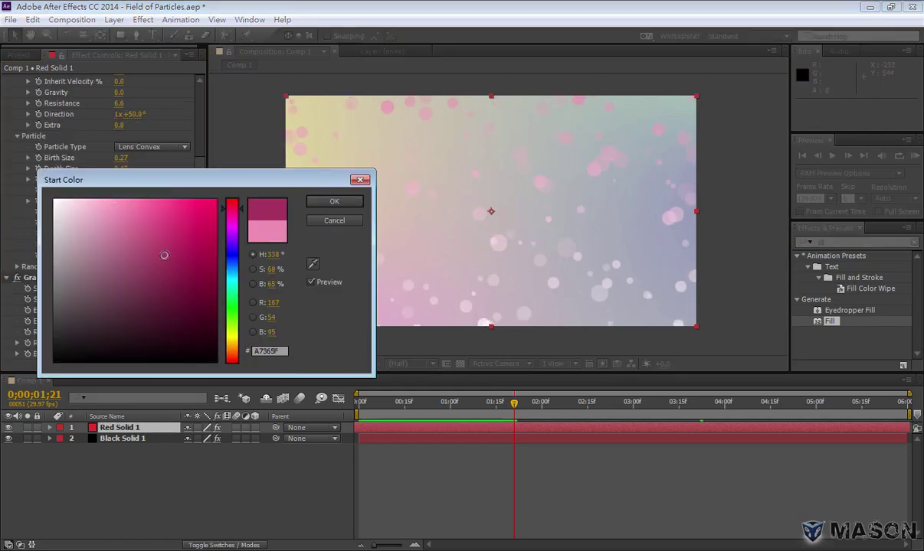
left_click_drag(148, 247, 137, 236)
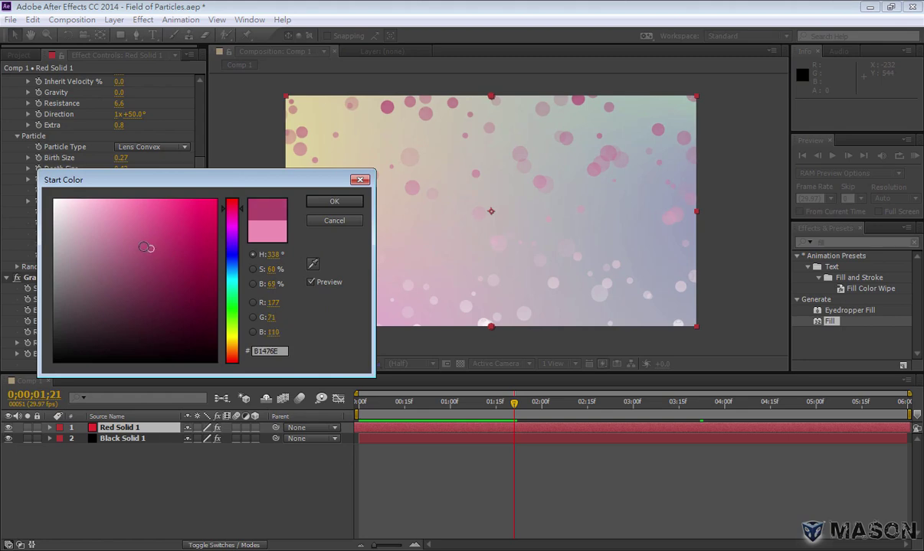
left_click(311, 207)
key("Home")
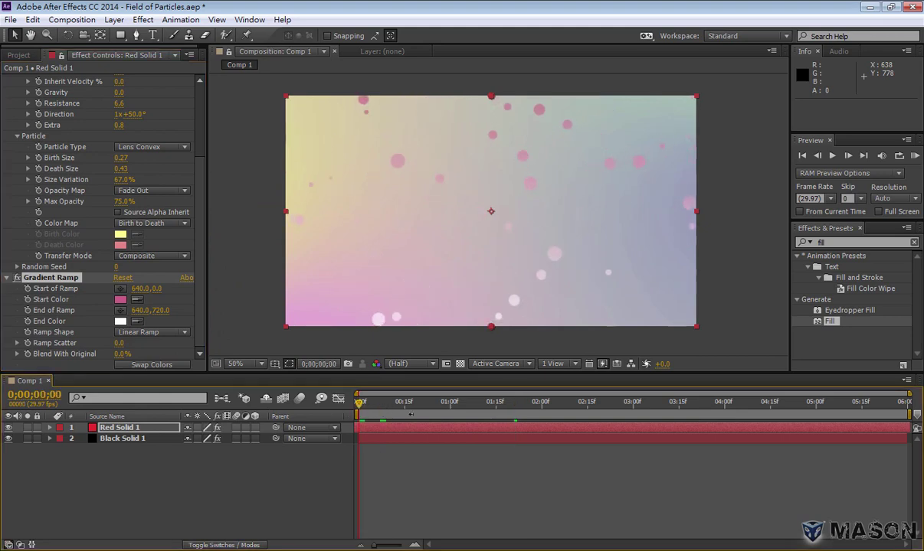
key("space")
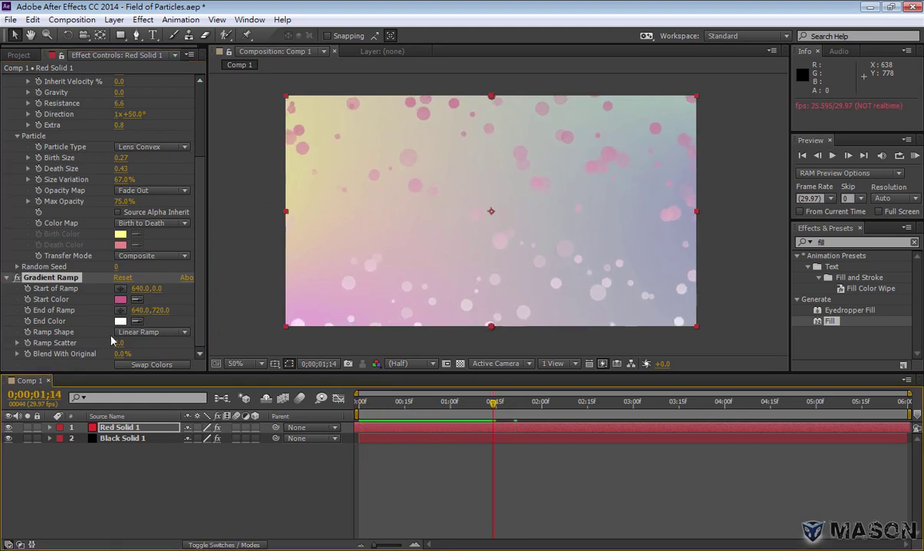
left_click(118, 299)
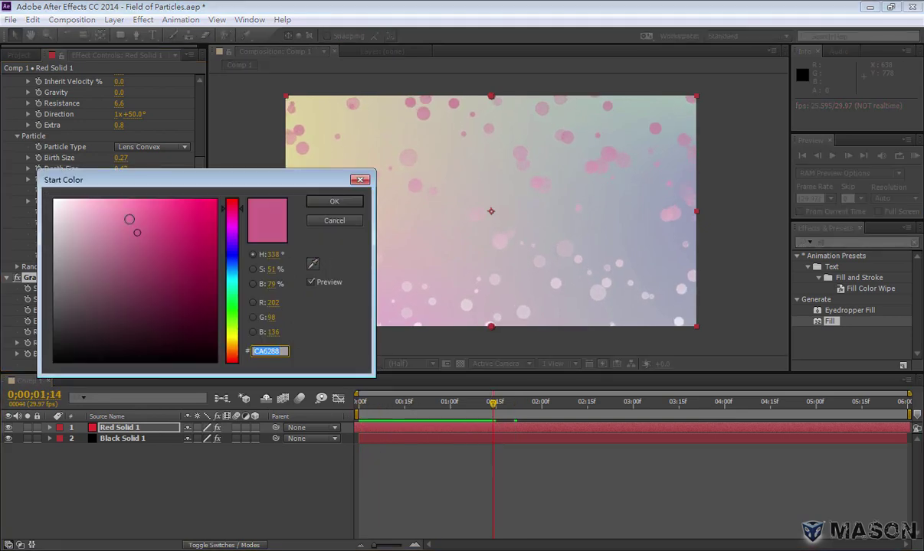
left_click(340, 201)
left_click(372, 402)
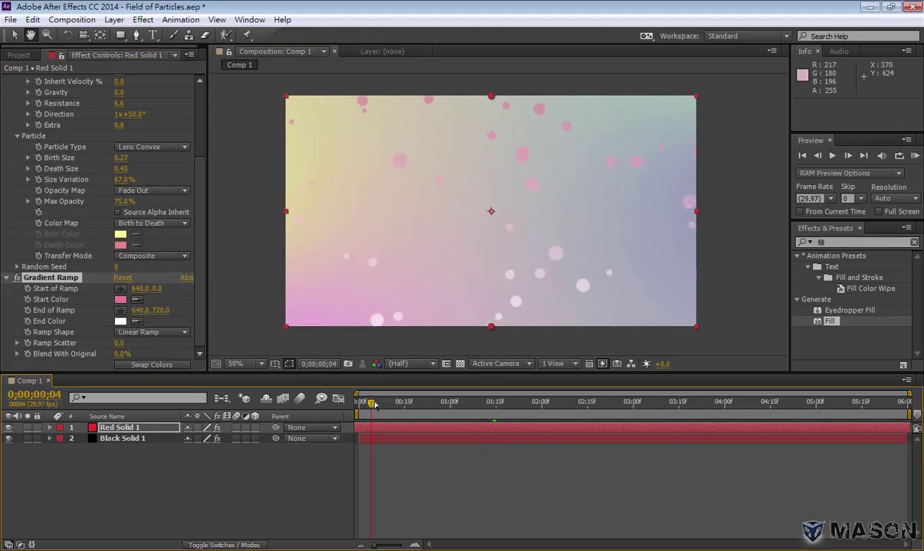
key("space")
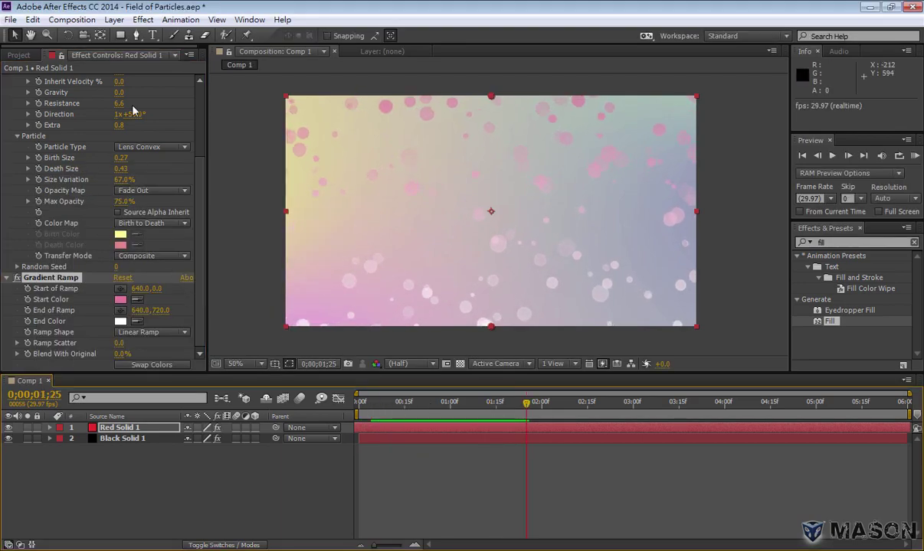
scroll(198, 96, "up", 5)
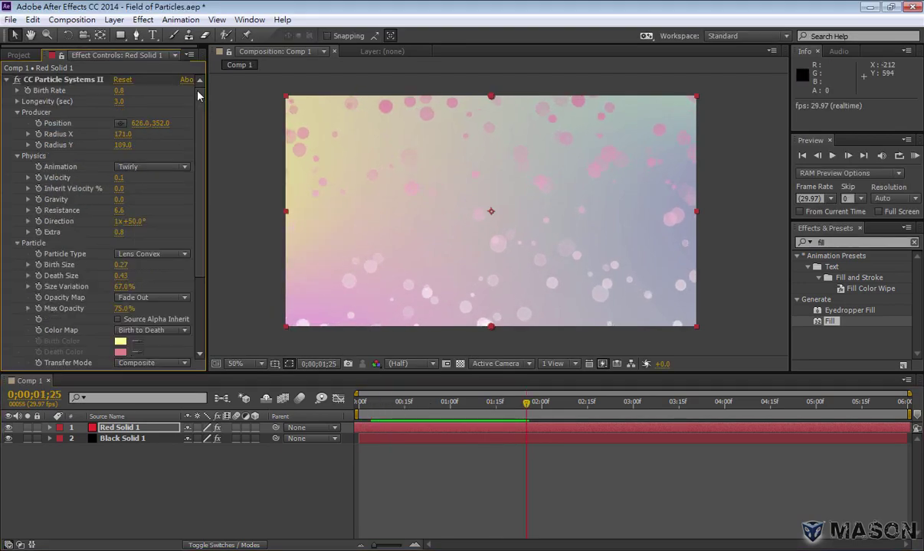
Set Birth Rate to 1.2, preview at full resolution, and clear the effects search
left_click(118, 90)
type("1.2")
key("Return")
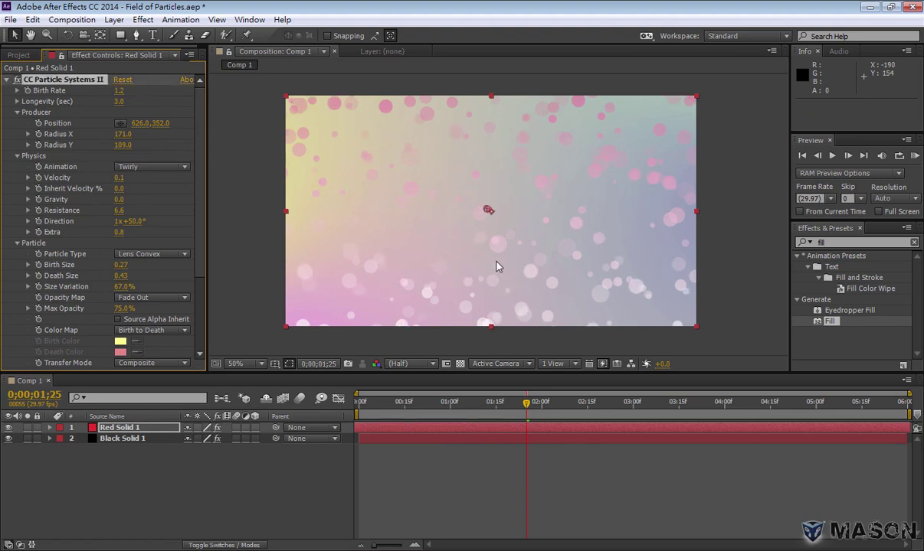
left_click(358, 402)
key("space")
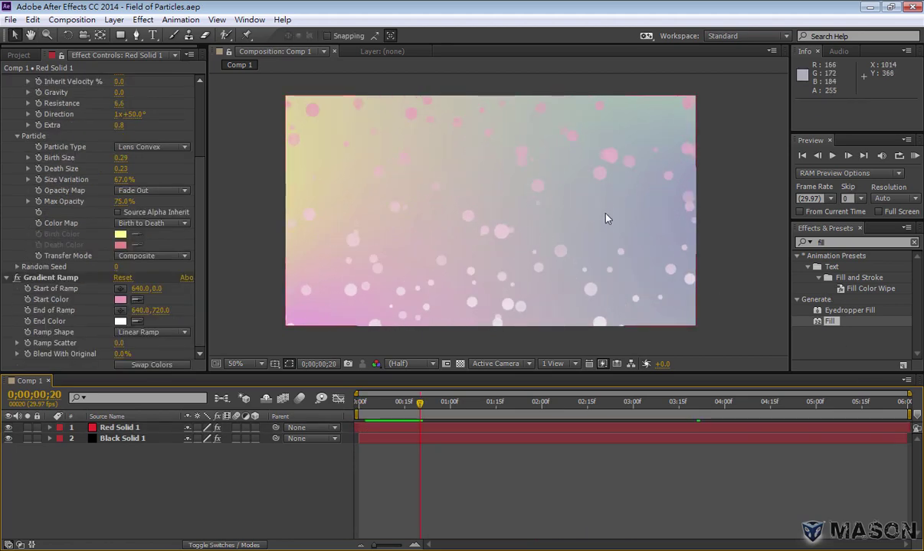
key("period")
key("period")
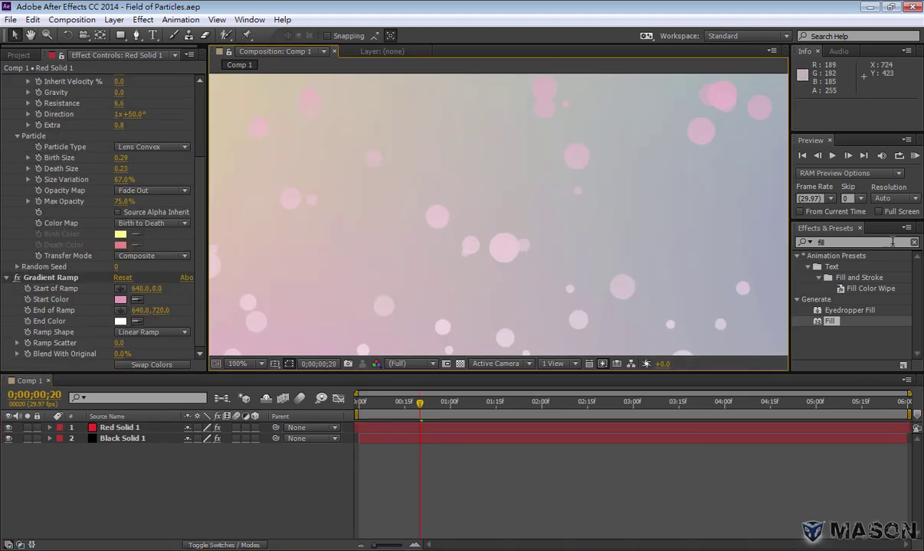
left_click(914, 242)
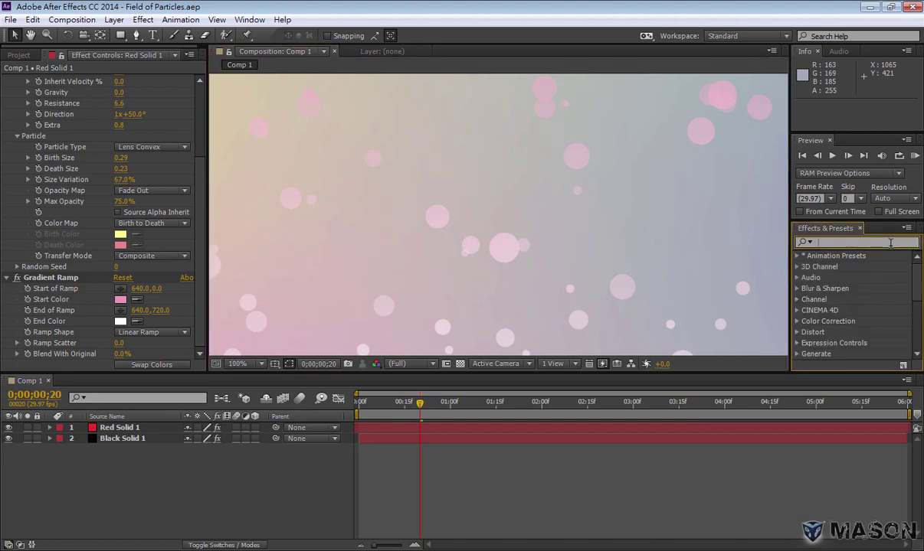
Add Glow to Red Solid 1 with Threshold 58% and Radius 24, revealing the Modes column
type("glo")
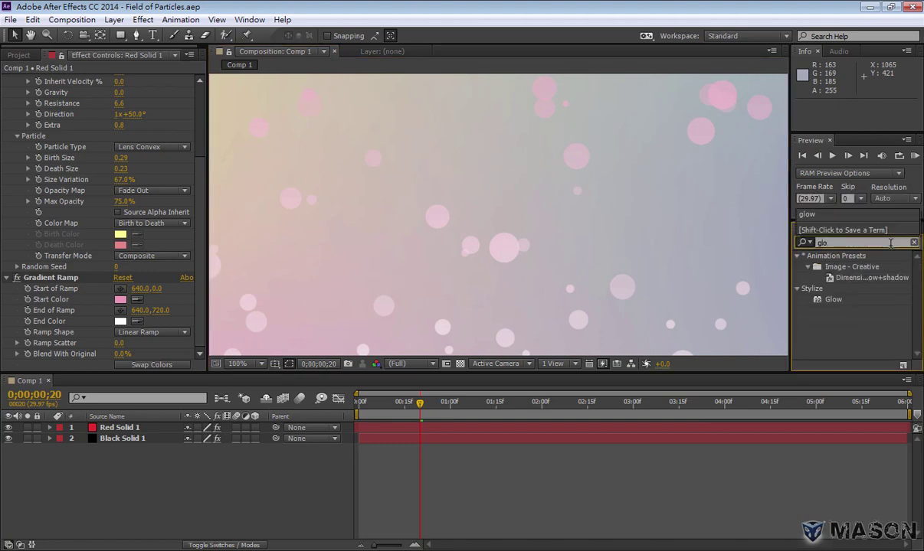
left_click_drag(833, 300, 419, 305)
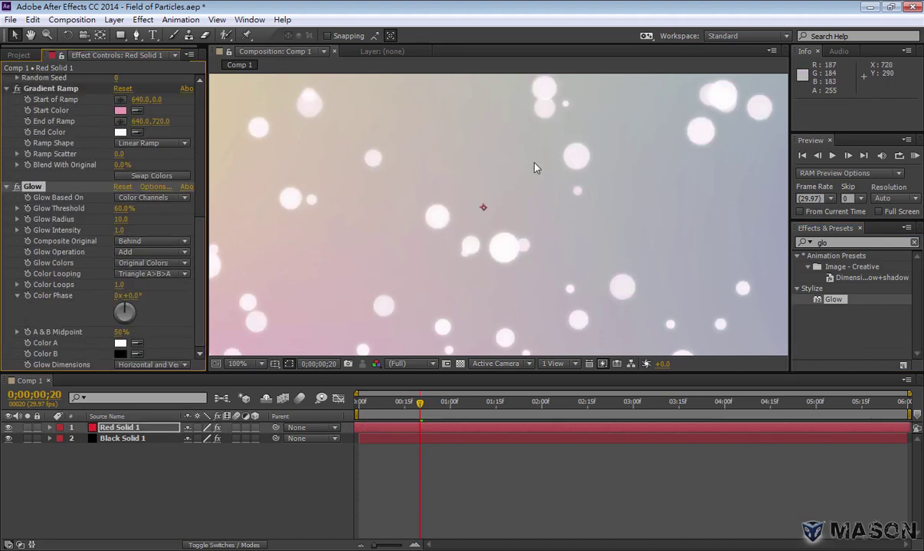
key("comma")
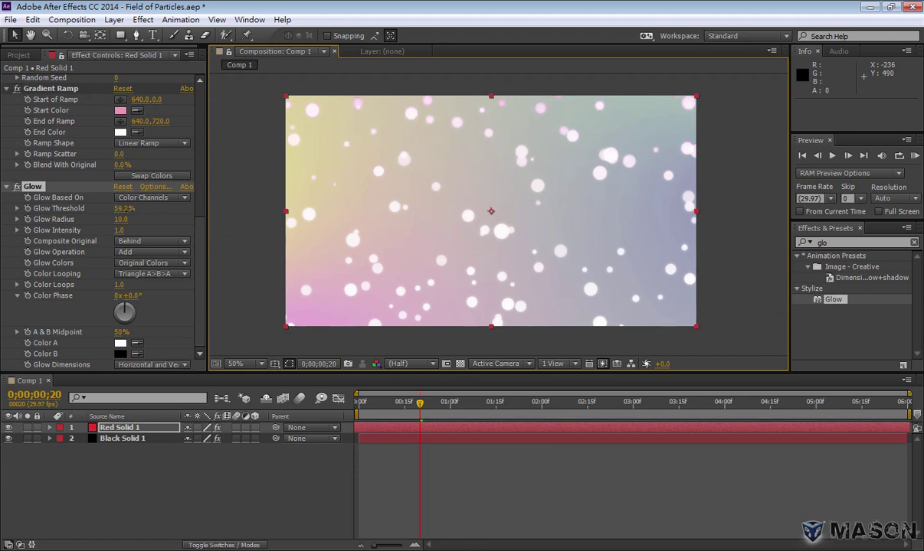
mouse_move(129, 209)
left_mouse_down()
mouse_move(135, 221)
mouse_move(119, 221)
mouse_move(134, 220)
left_mouse_up()
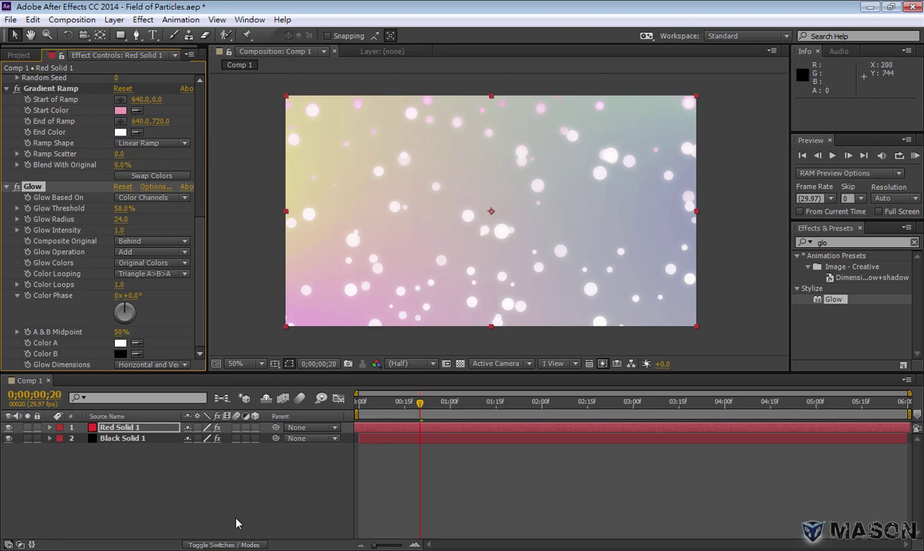
left_click(235, 546)
Try Divide, Multiply, Lighten and Screen blends on Red Solid 1, settling on Add
left_click(220, 427)
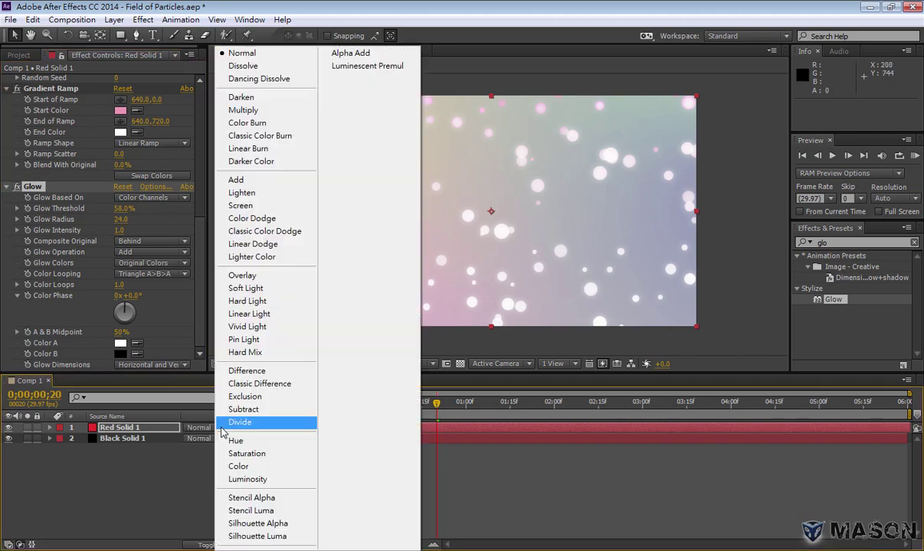
left_click(230, 418)
left_click(210, 429)
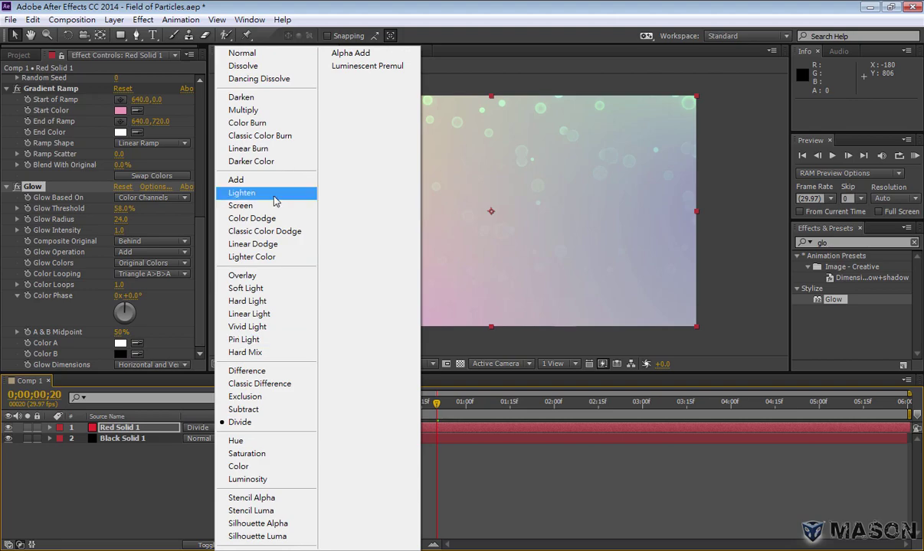
left_click(270, 179)
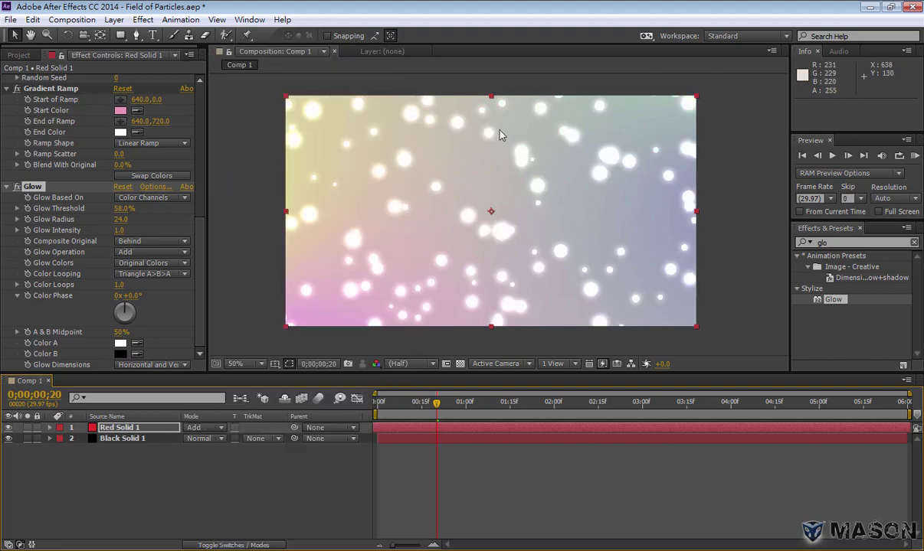
left_click(199, 430)
left_click(259, 112)
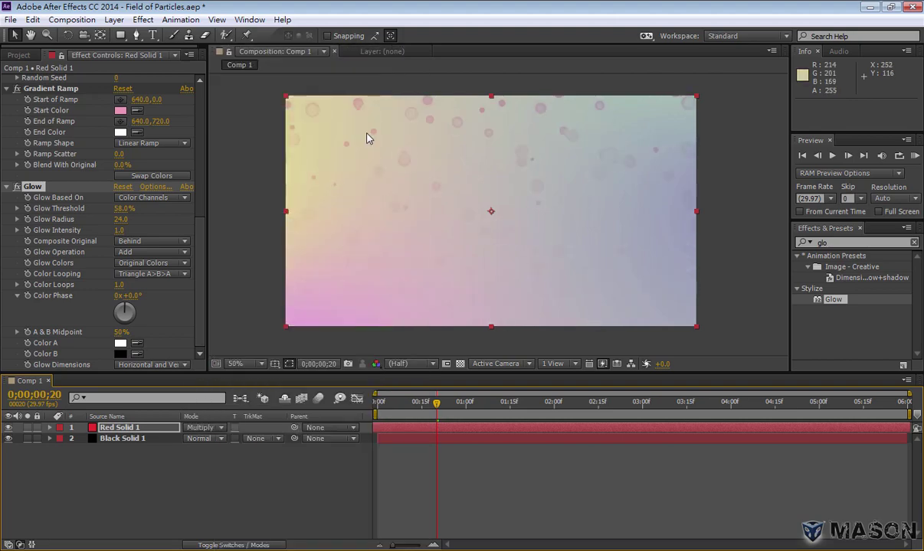
left_click(201, 429)
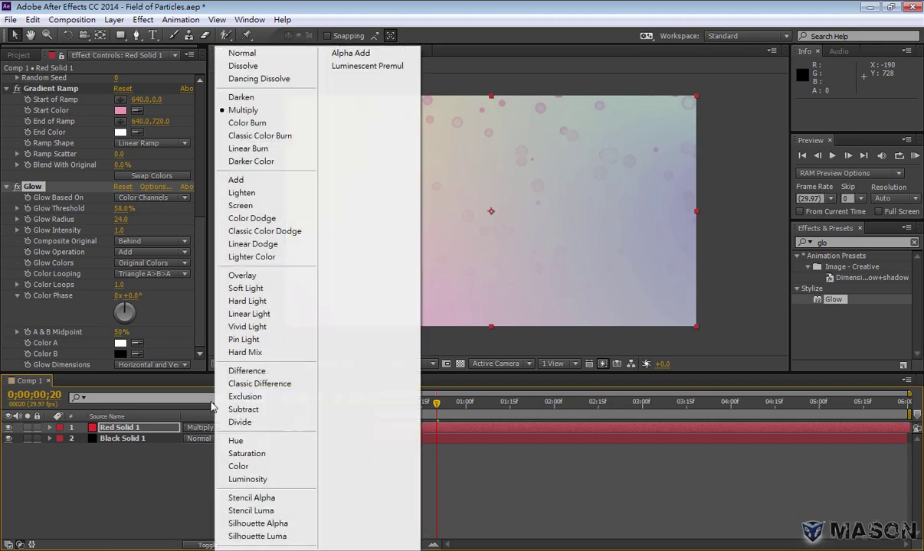
left_click(268, 195)
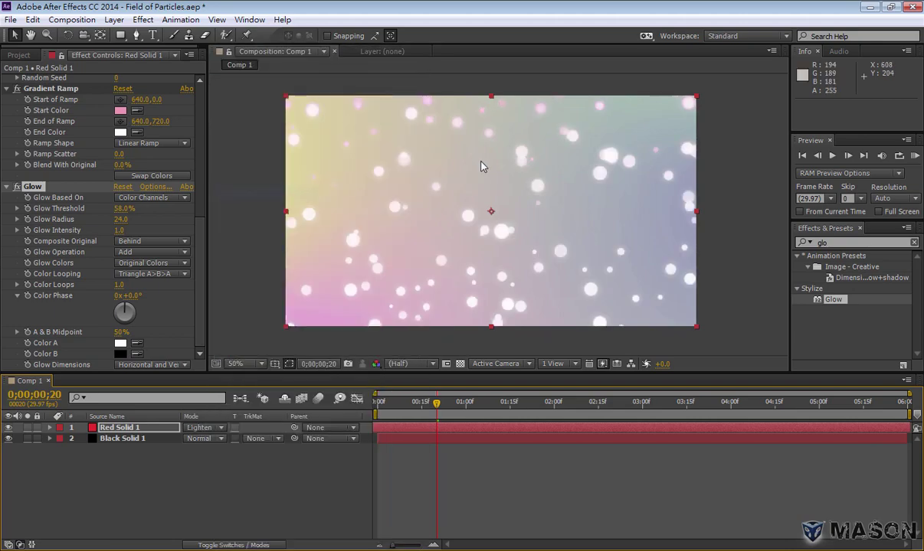
left_click(215, 433)
left_click(253, 206)
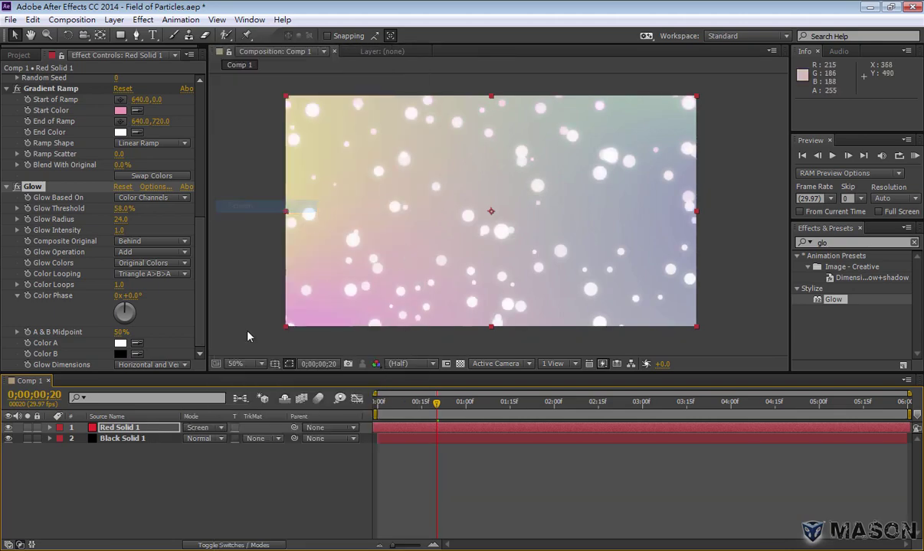
left_click(203, 427)
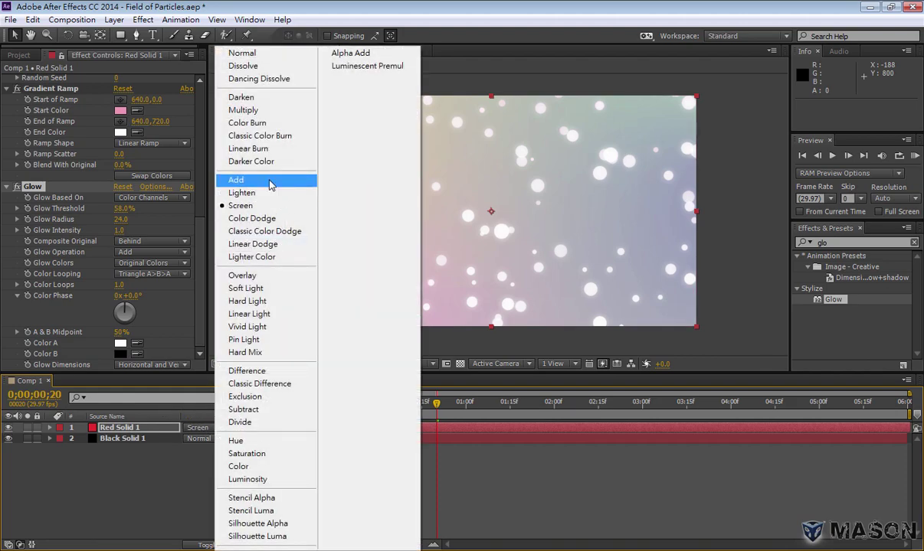
left_click(271, 184)
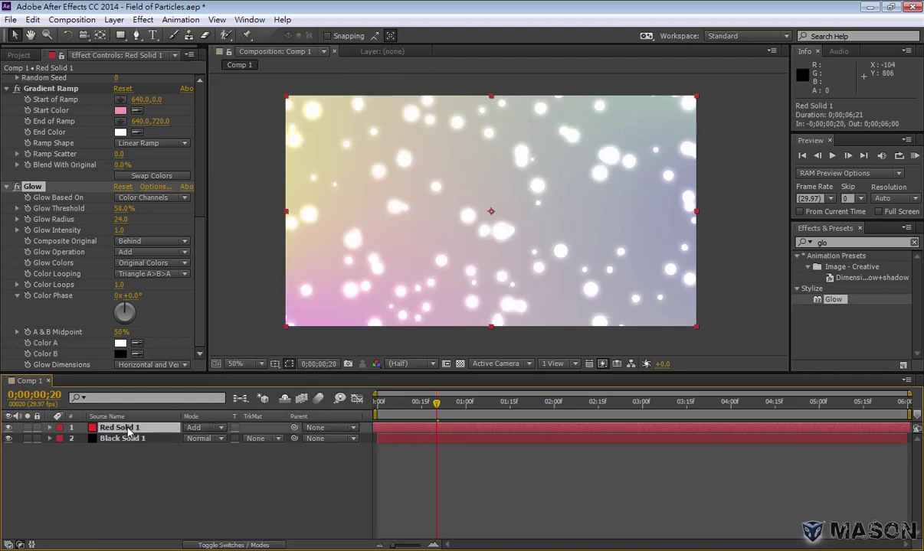
Blend Red Solid 1 in Lighten mode at 67% opacity
key("t")
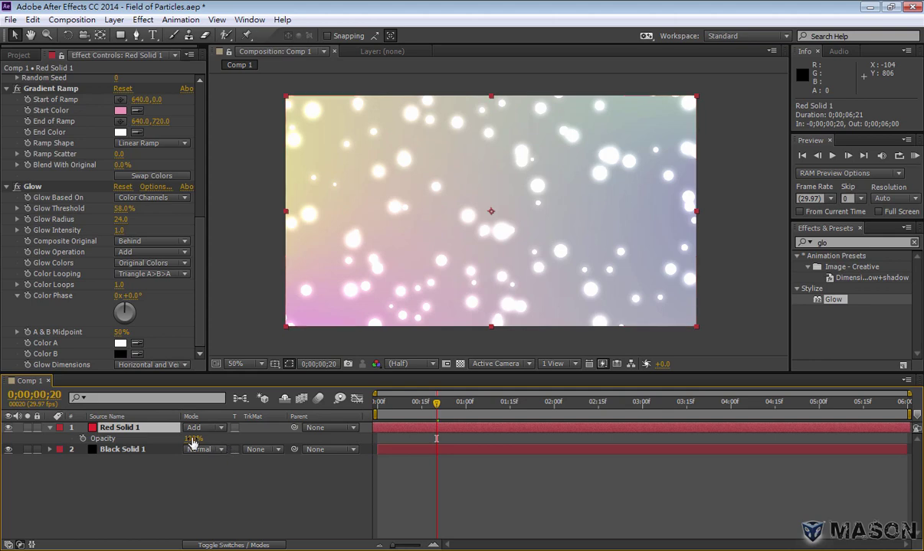
left_click_drag(151, 438, 140, 438)
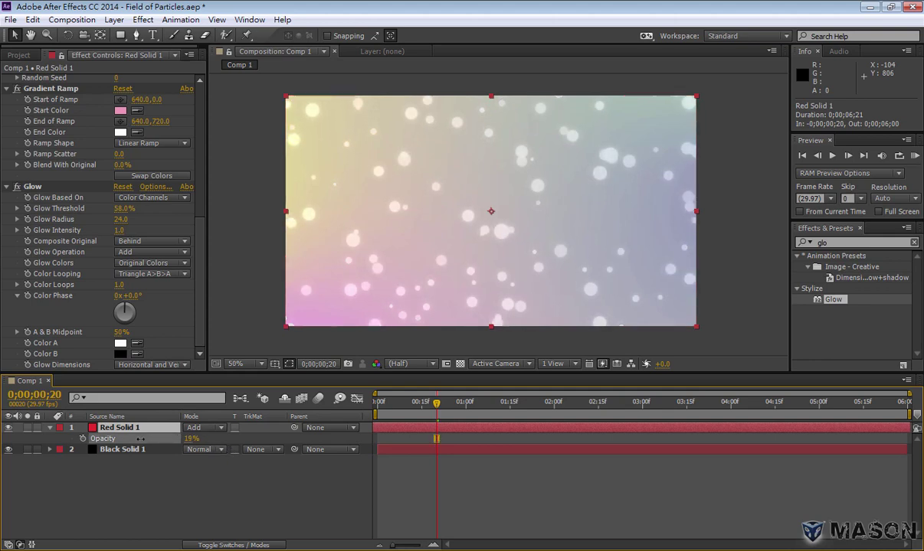
left_click_drag(144, 442, 151, 443)
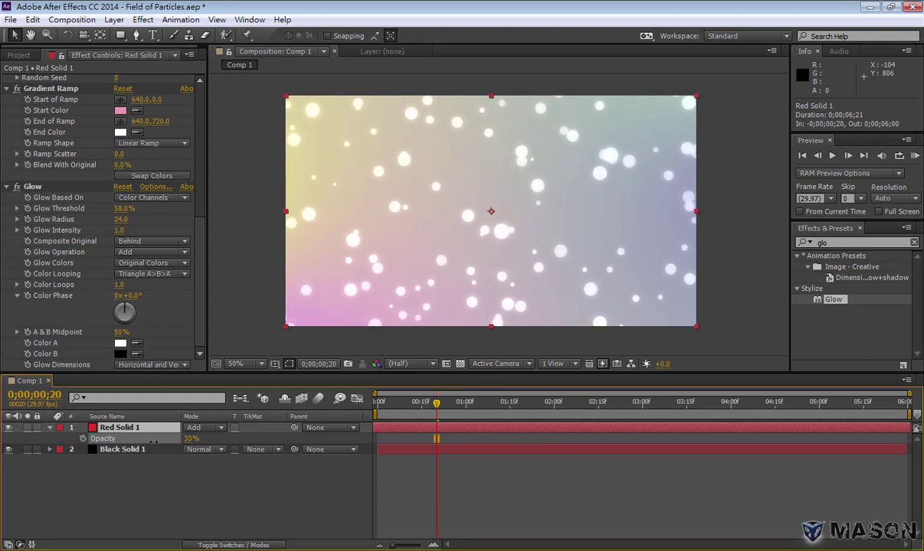
left_click(201, 428)
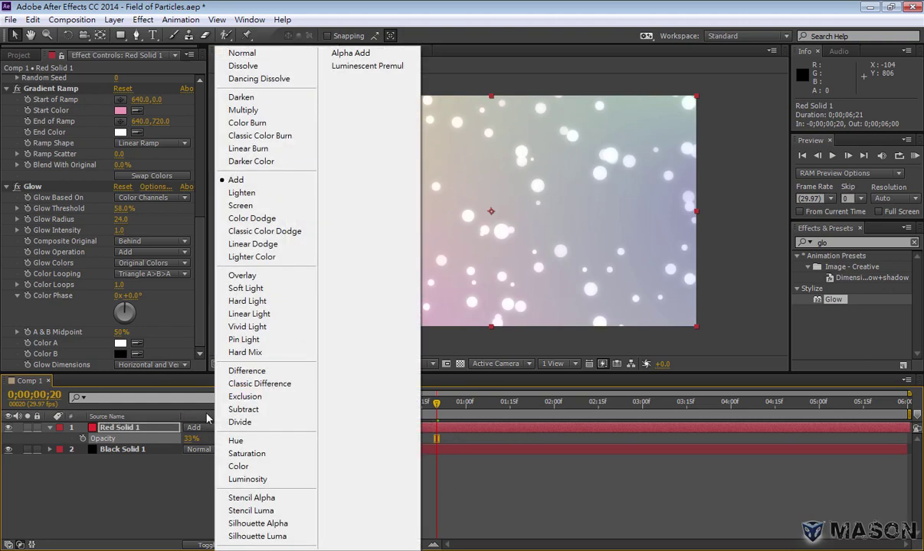
left_click(250, 196)
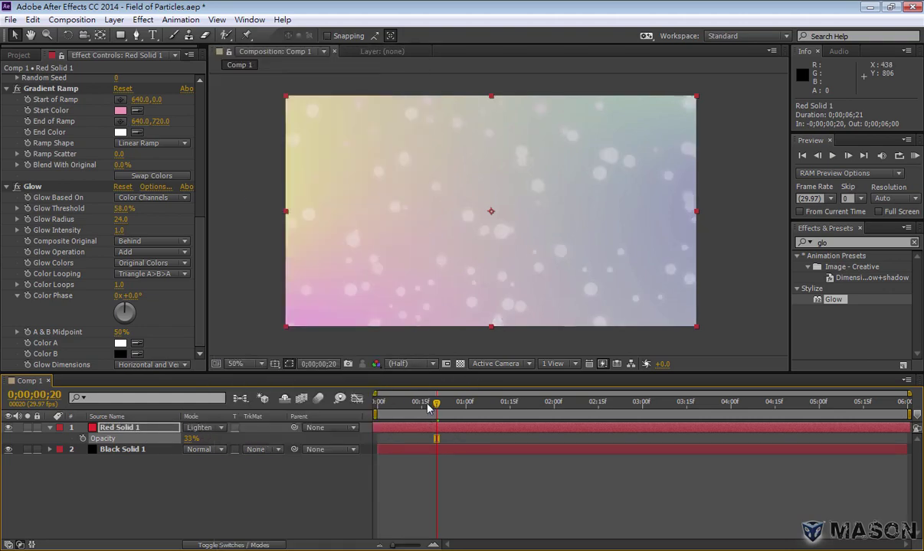
left_click_drag(190, 443, 213, 439)
Preview the animation and raise the Glow Threshold to 64.3%
key("space")
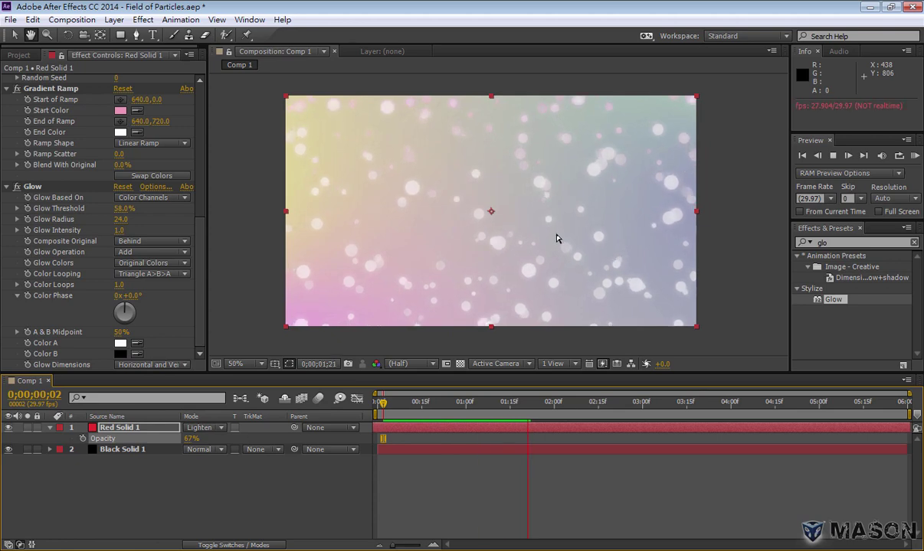
key("space")
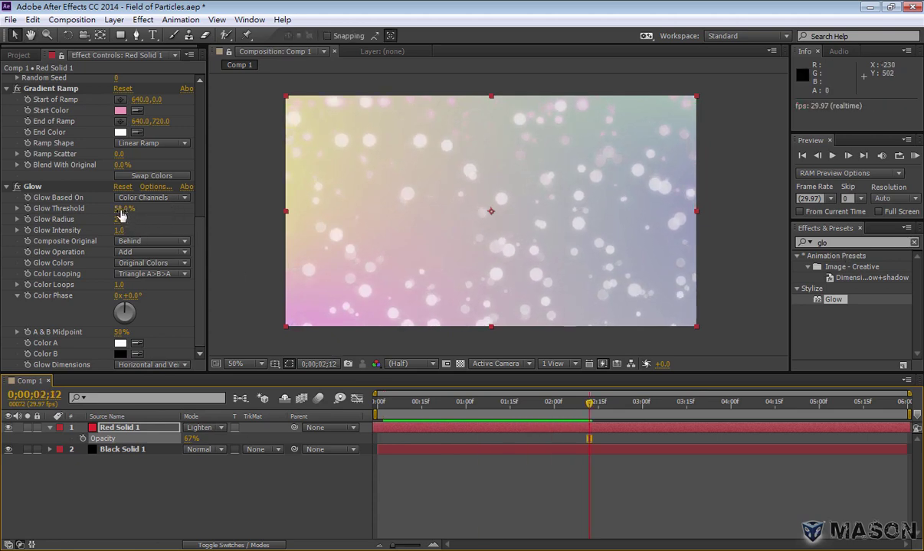
mouse_move(120, 216)
left_mouse_down()
mouse_move(124, 224)
mouse_move(100, 220)
mouse_move(107, 223)
left_mouse_up()
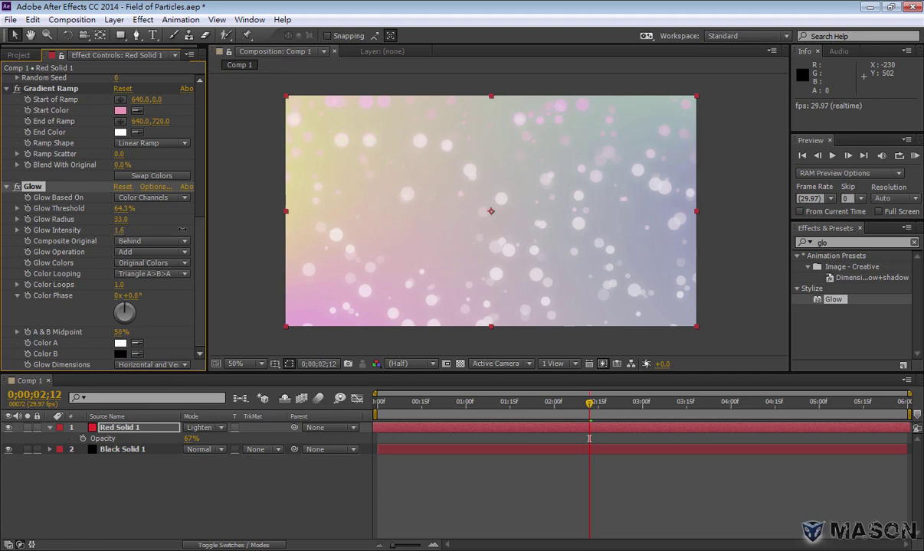
left_click(379, 404)
key("KP_0")
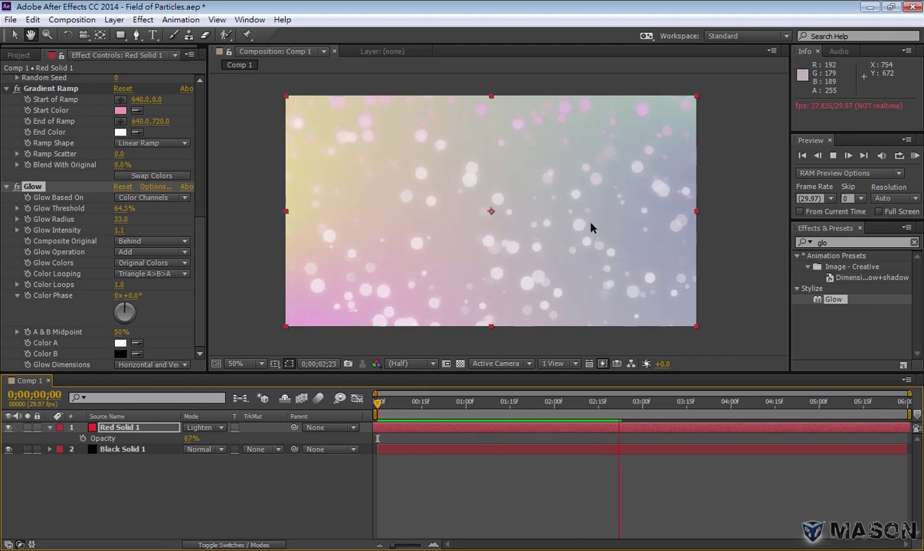
key("space")
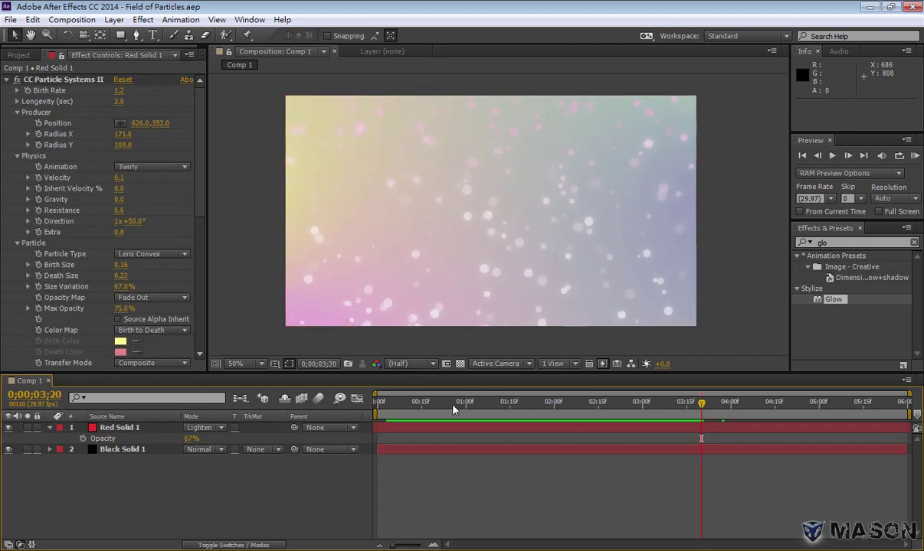
left_click(379, 404)
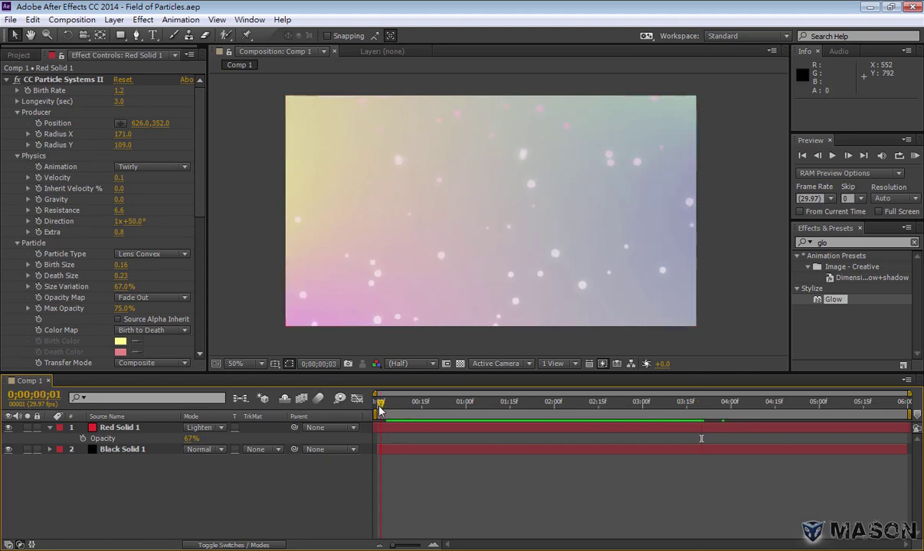
key("space")
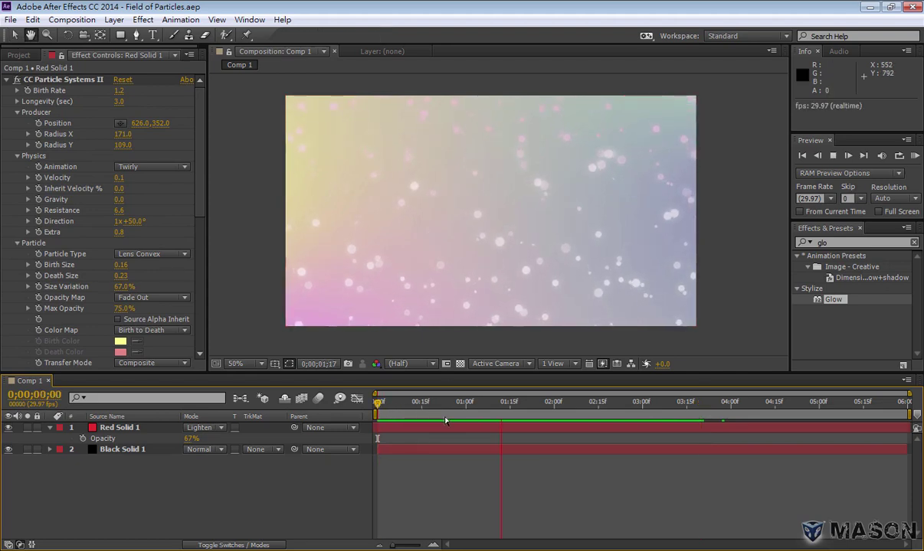
key("space")
scroll(461, 230, "up", 2)
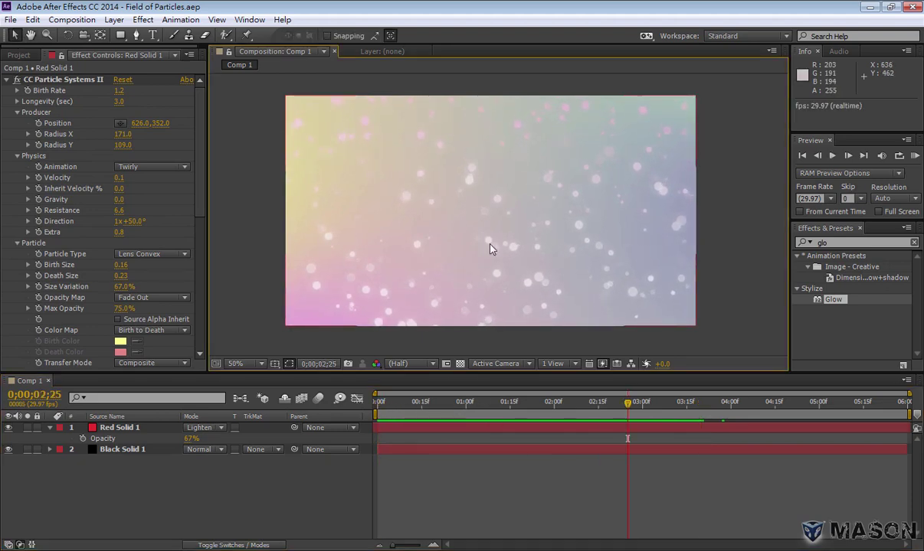
mouse_move(389, 371)
left_mouse_down()
mouse_move(389, 448)
mouse_move(376, 401)
left_mouse_up()
scroll(393, 256, "down", 2)
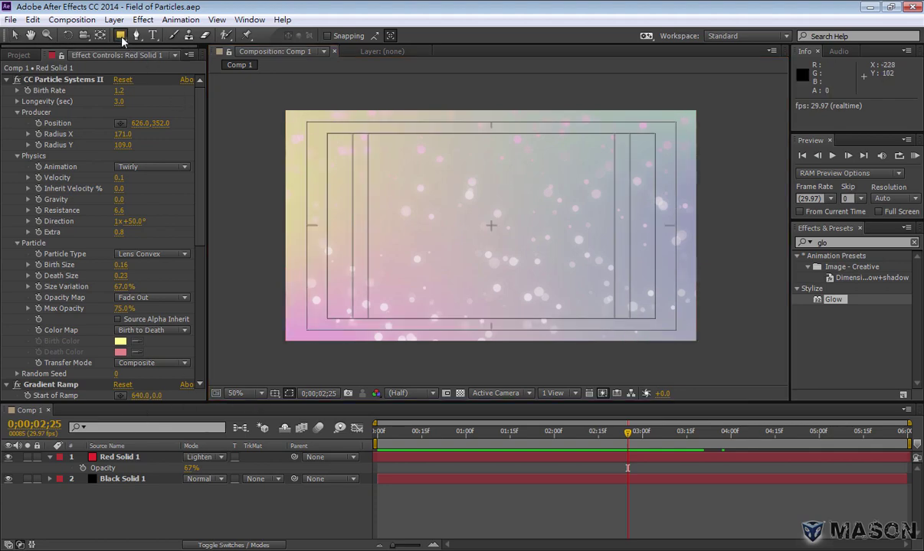
Draw a white circle at the composition centre, shrink it slightly, and clear the effects search
left_click_drag(120, 36, 145, 58)
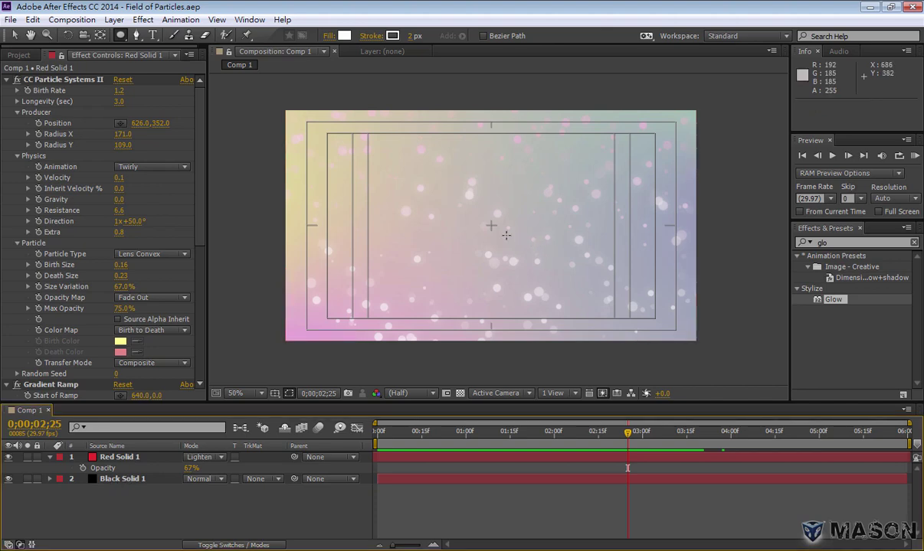
key("slash")
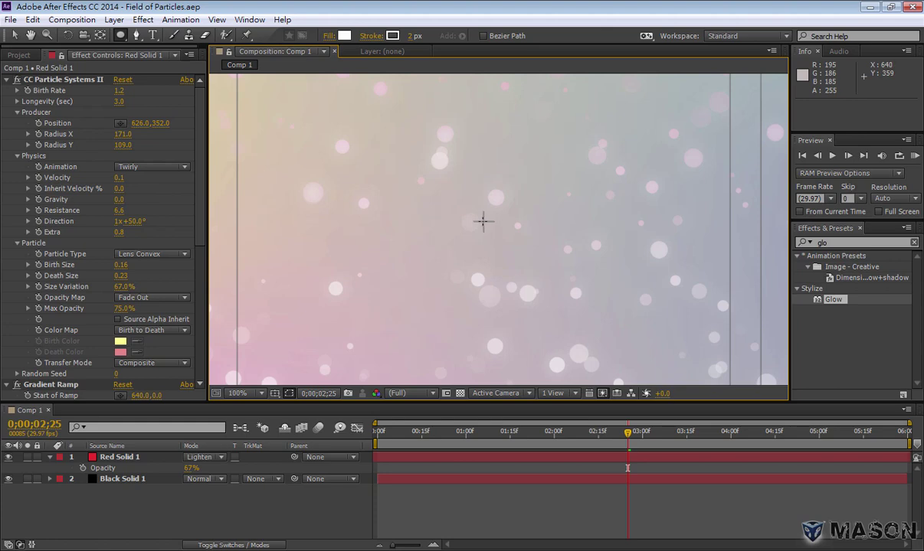
left_click_drag(483, 221, 549, 261)
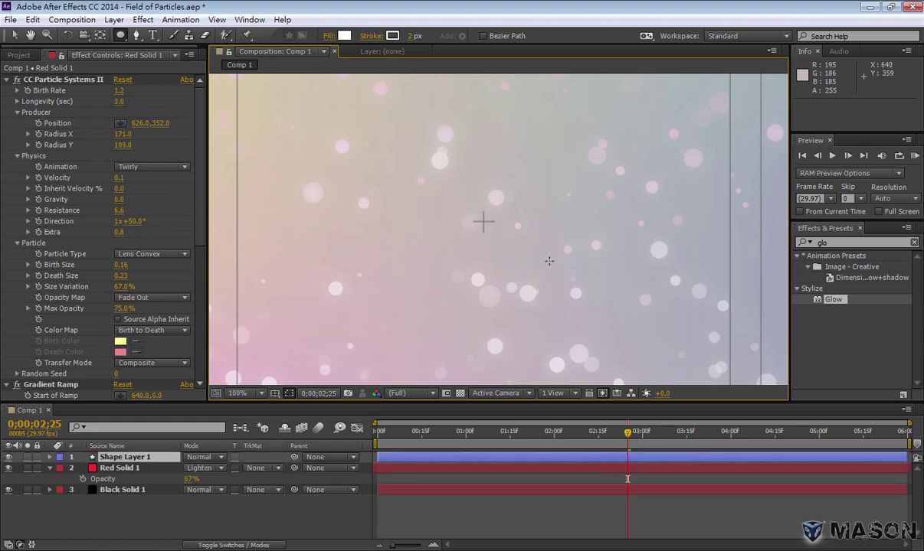
mouse_move(647, 359)
left_mouse_down()
mouse_move(546, 232)
mouse_move(607, 288)
left_mouse_up()
key("comma")
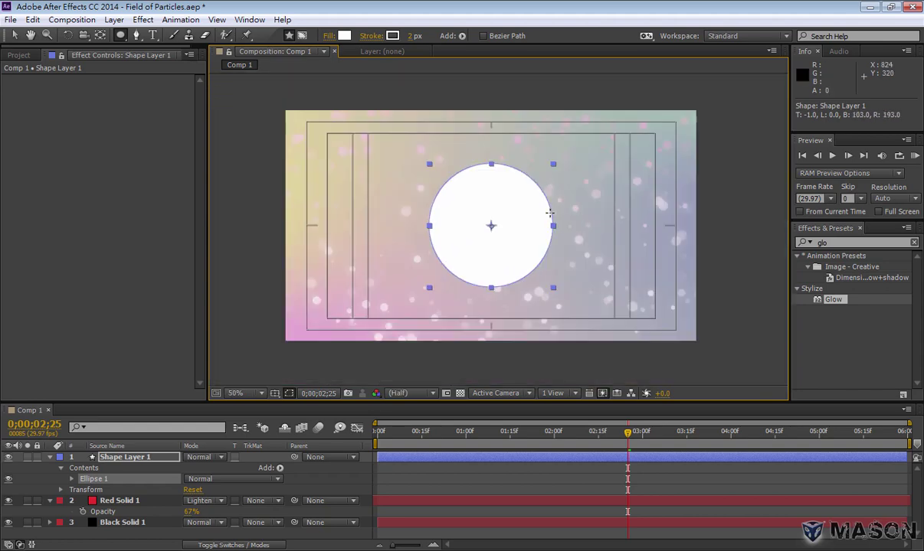
left_click(14, 35)
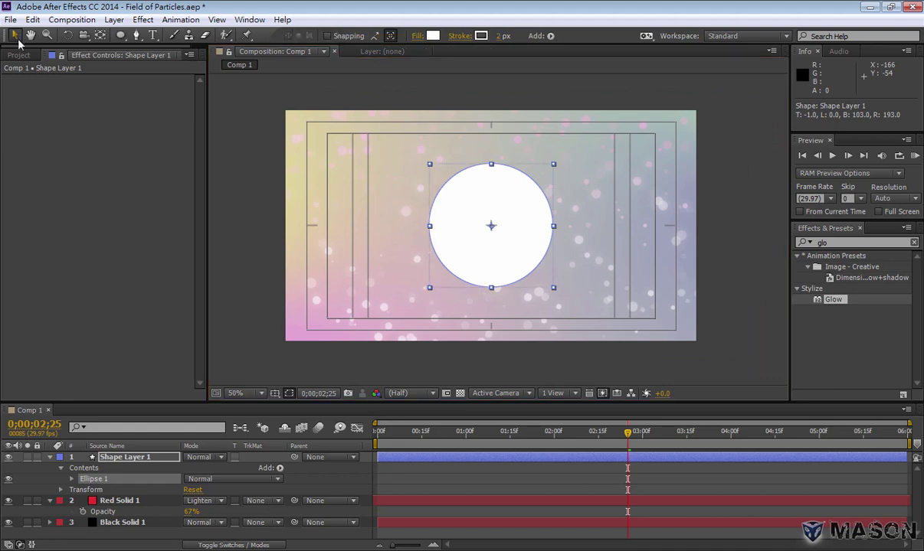
left_click_drag(556, 168, 548, 177)
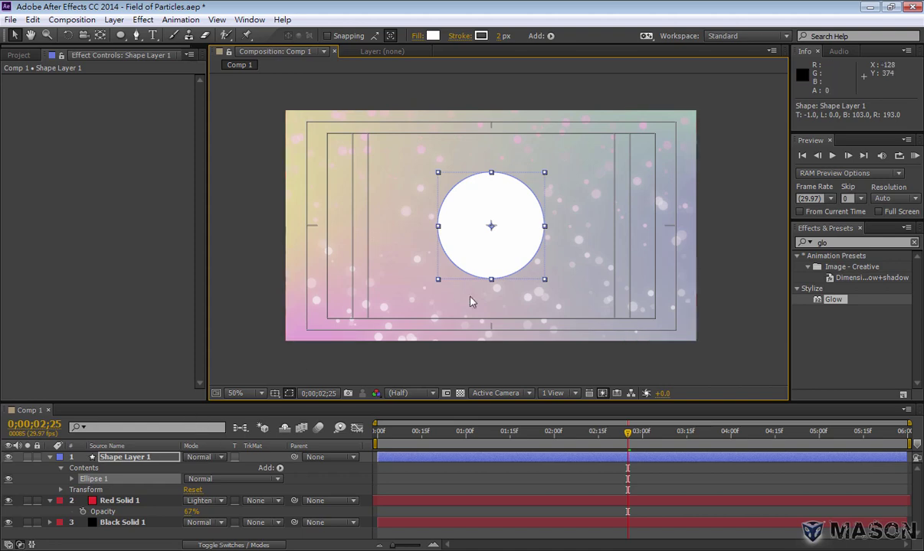
left_click(913, 242)
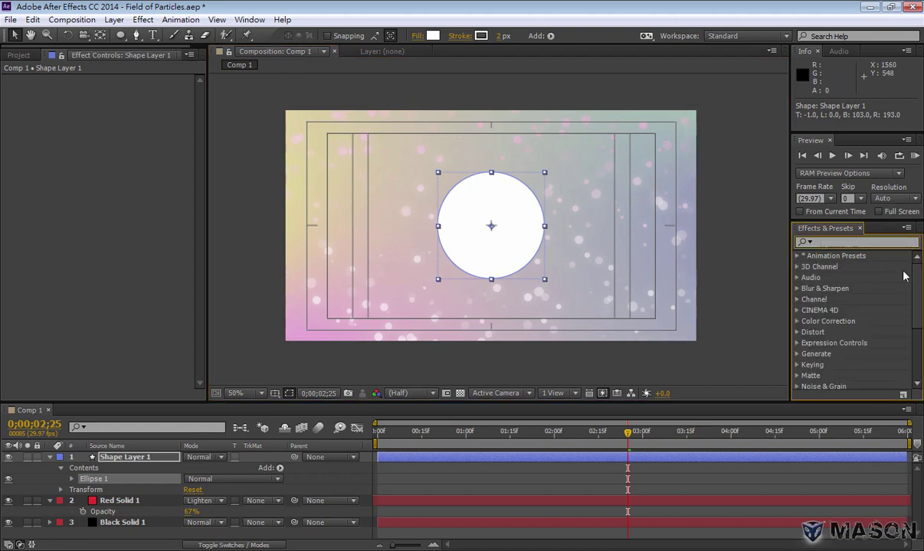
Apply Gradient Ramp to the circle with a dark purple start colour and darker end colour
type("gra")
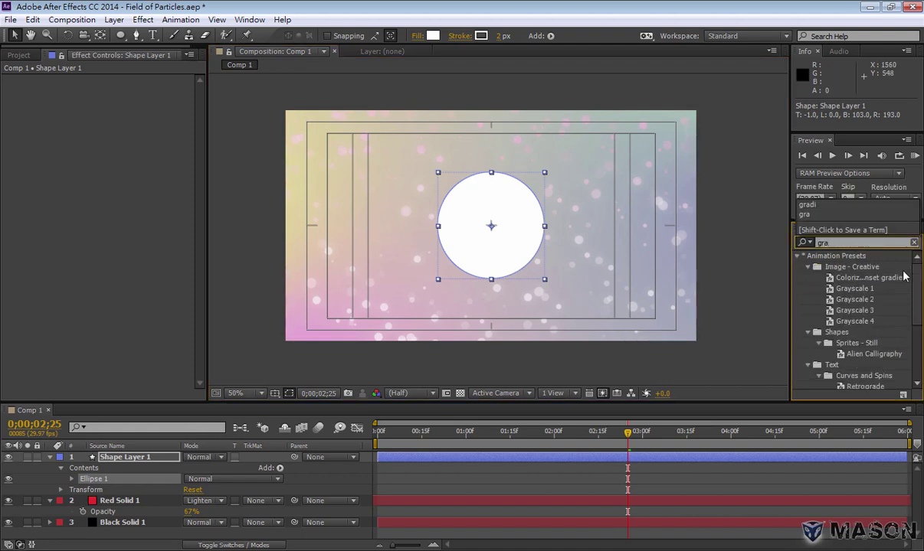
type("di")
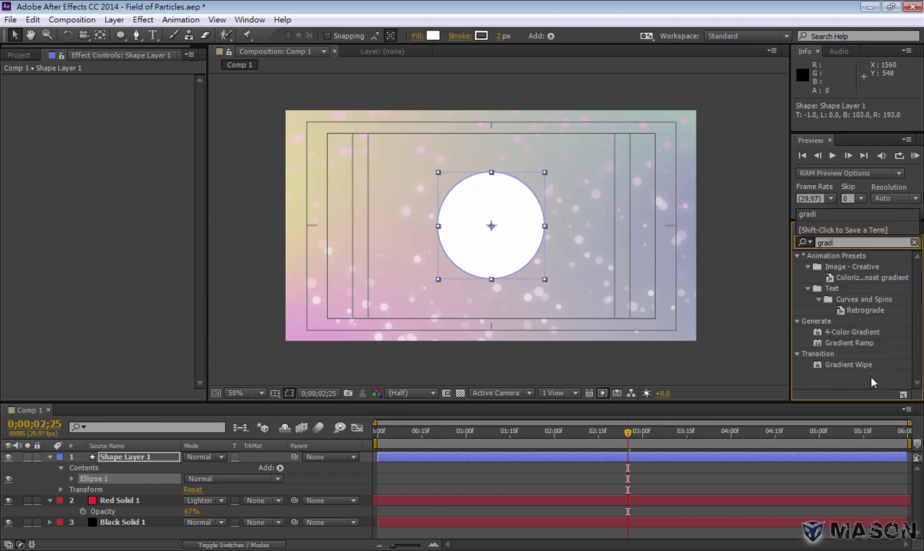
left_click_drag(852, 345, 521, 245)
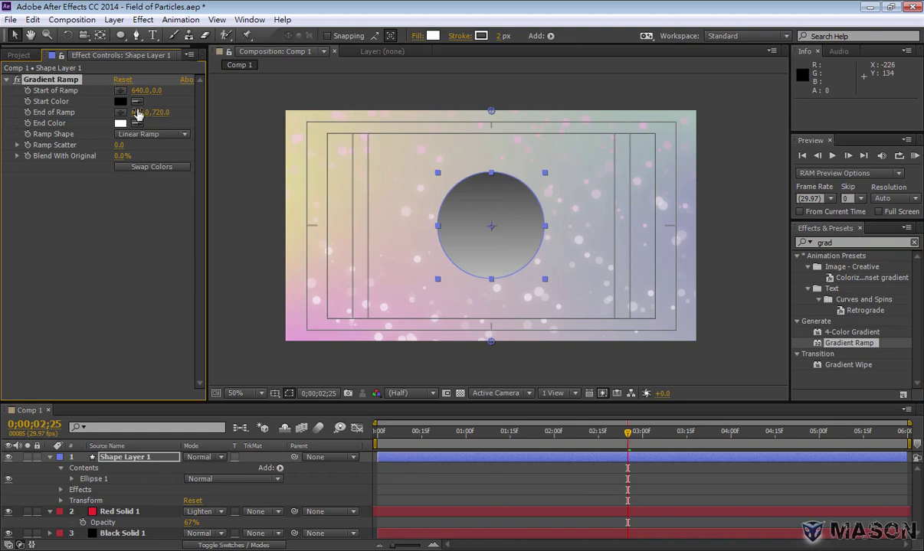
left_click(138, 101)
left_click(313, 325)
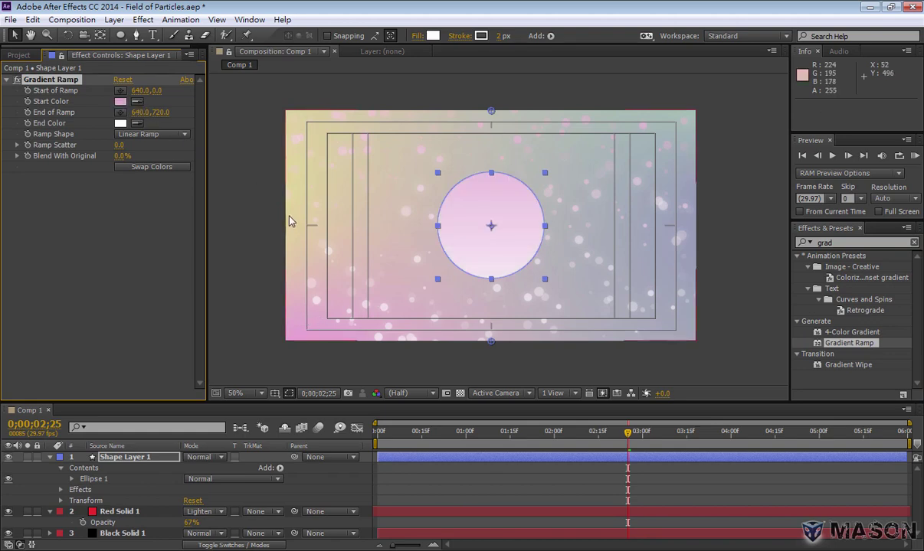
left_click(120, 102)
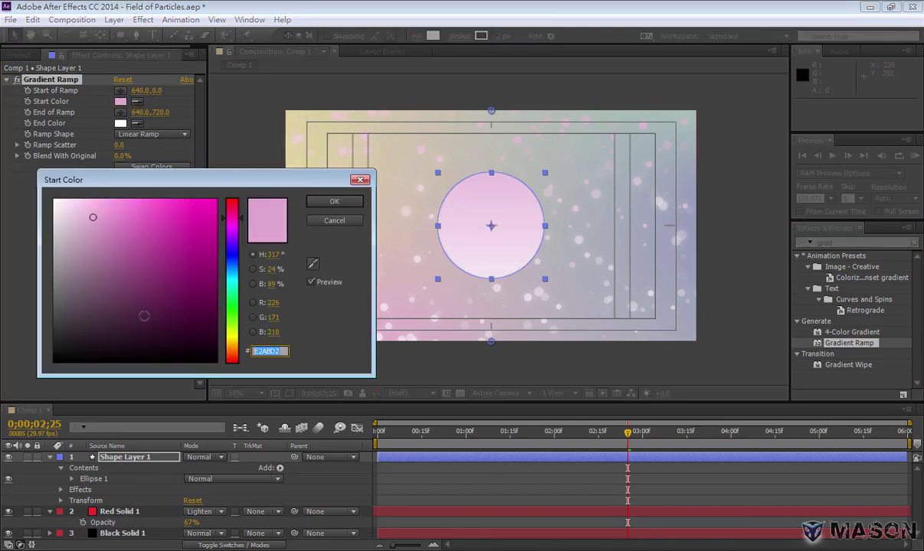
left_click(158, 321)
left_click(331, 203)
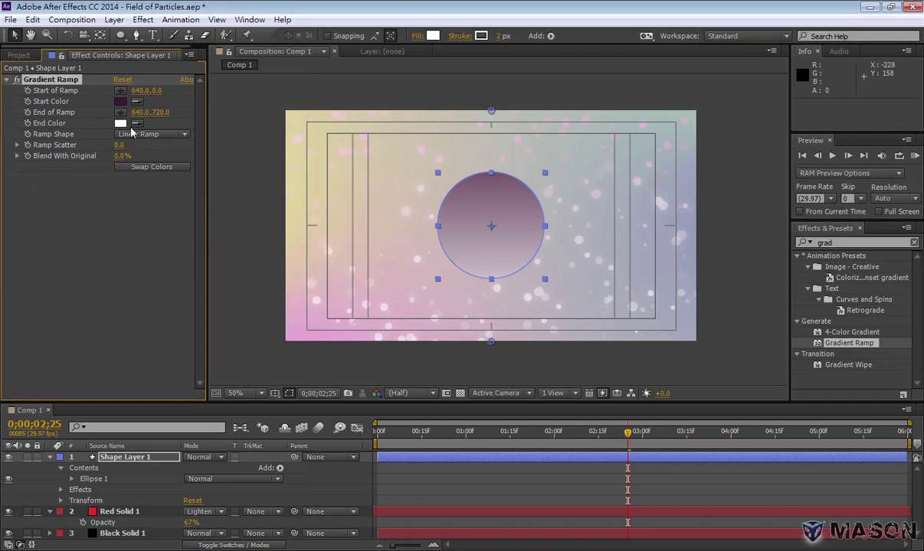
left_click(120, 124)
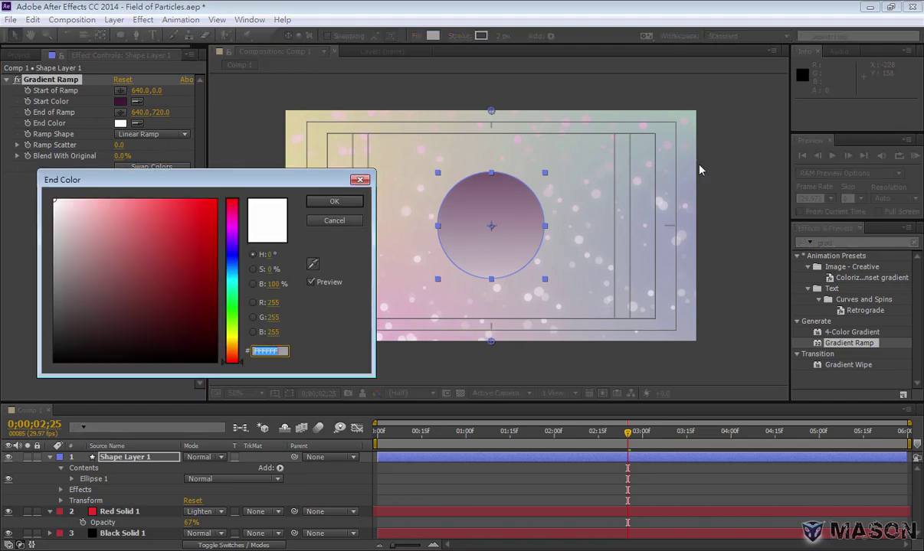
left_click(312, 264)
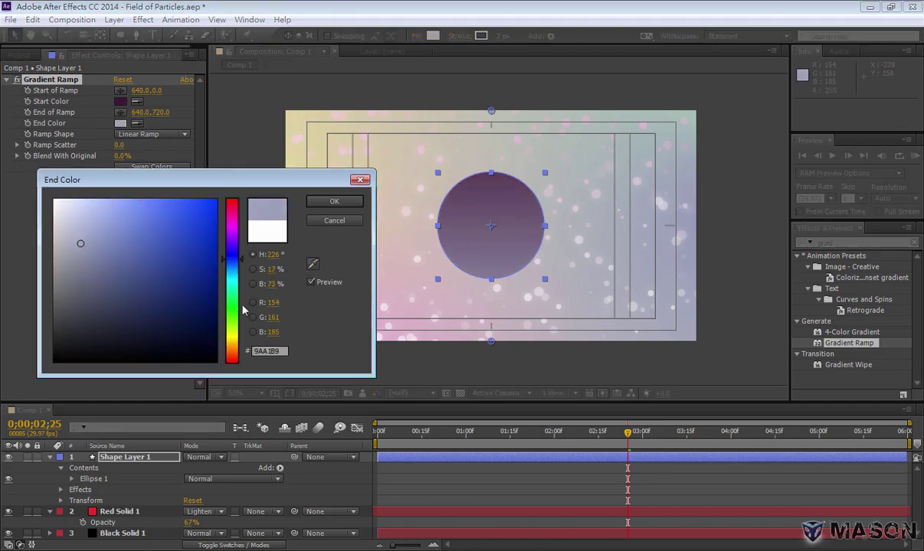
left_click_drag(161, 327, 114, 307)
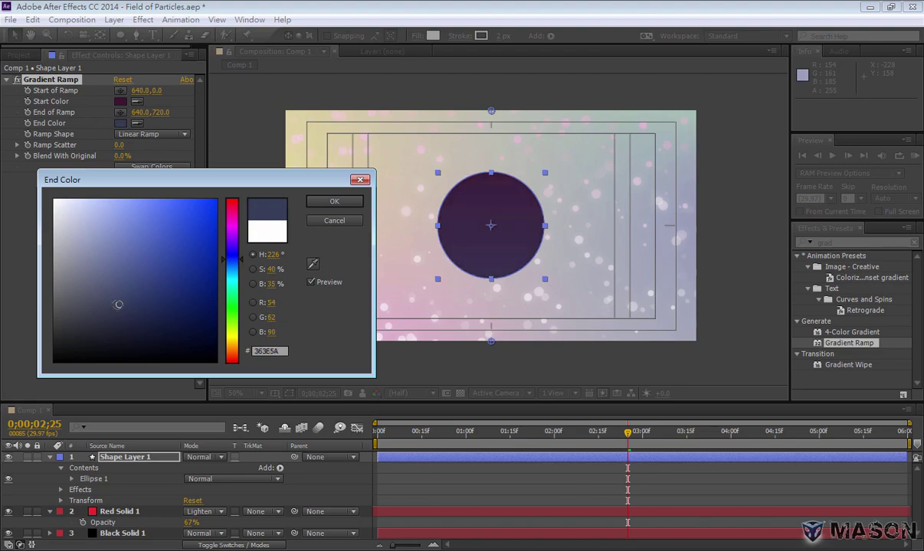
left_click(333, 202)
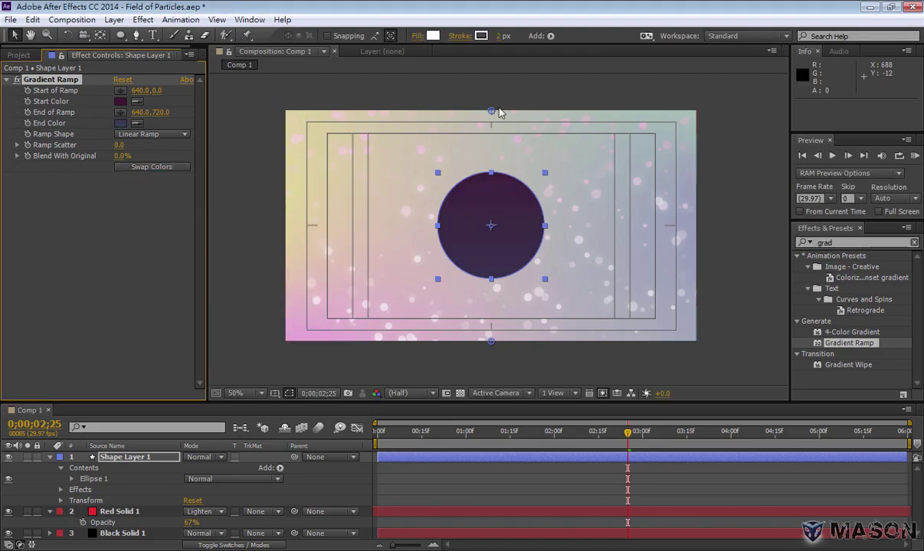
Angle the gradient diagonally and retune its colours to plum 673759 and slate 394368
left_click_drag(491, 111, 548, 156)
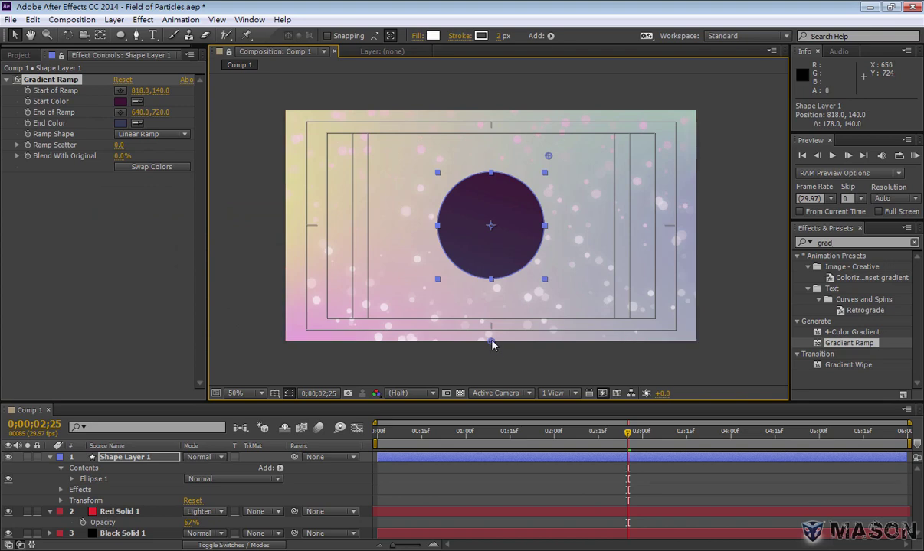
left_click_drag(491, 342, 419, 307)
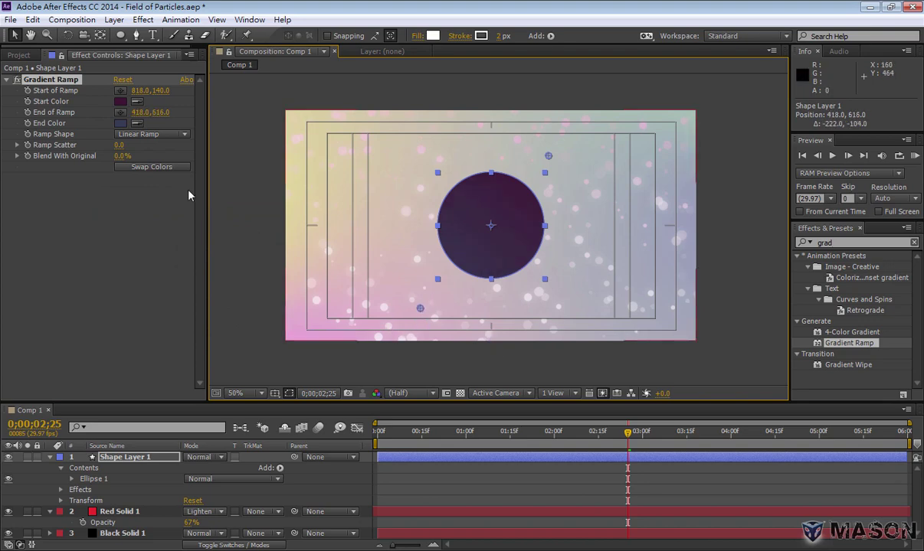
left_click(122, 124)
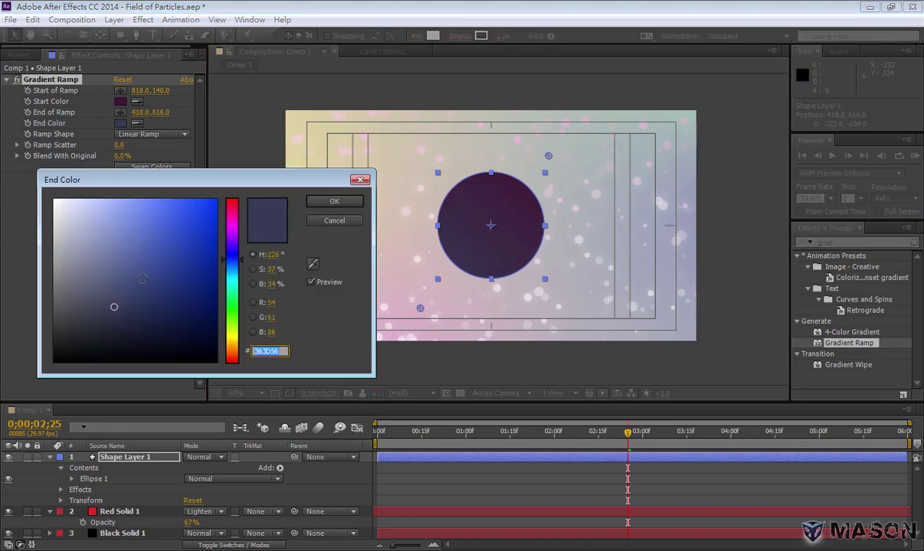
left_click_drag(134, 283, 127, 296)
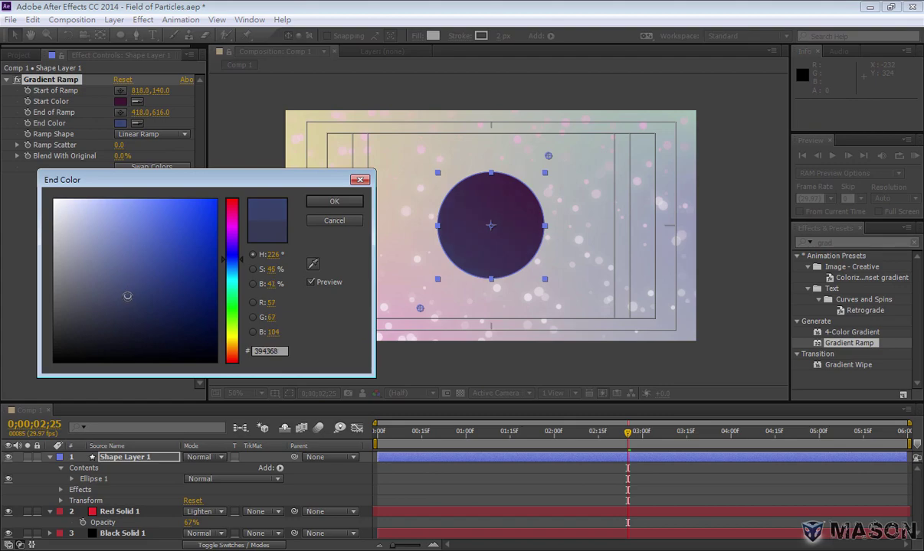
left_click(325, 202)
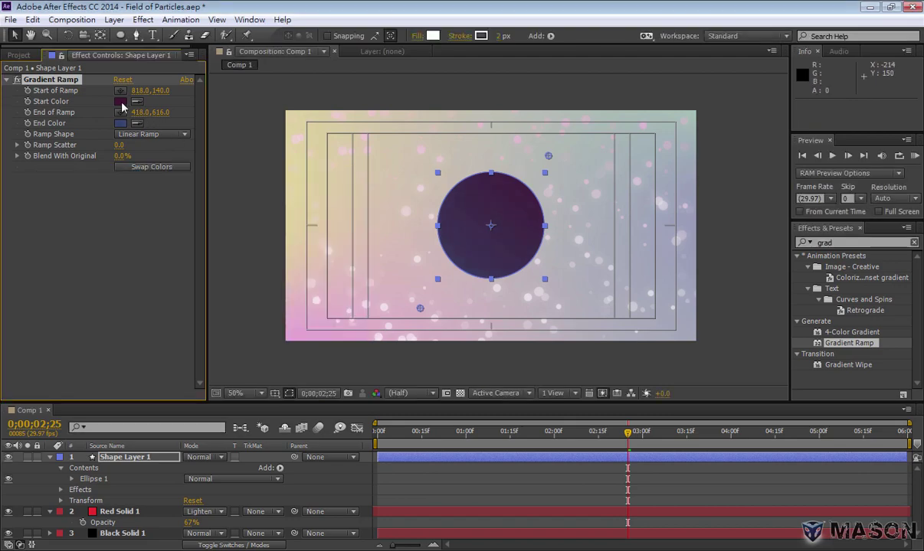
left_click(121, 102)
left_click_drag(134, 298, 127, 296)
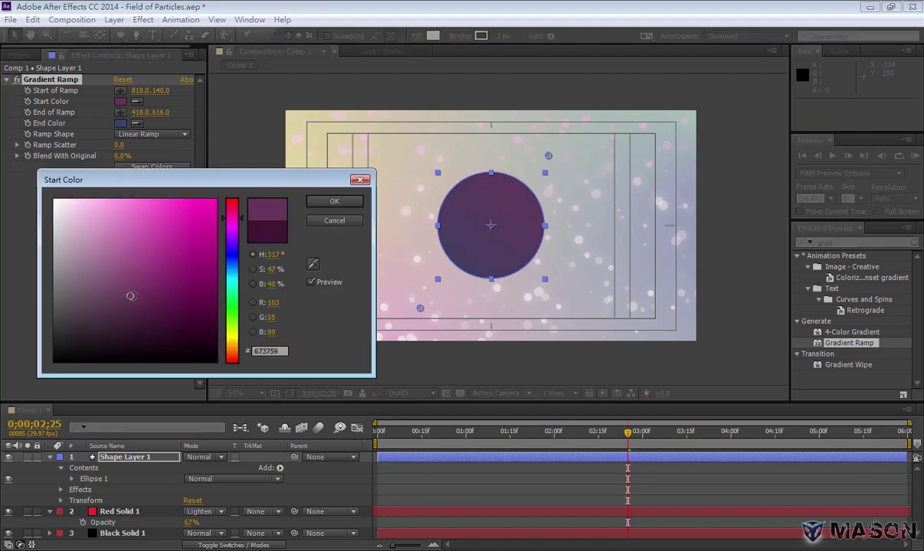
left_click(330, 203)
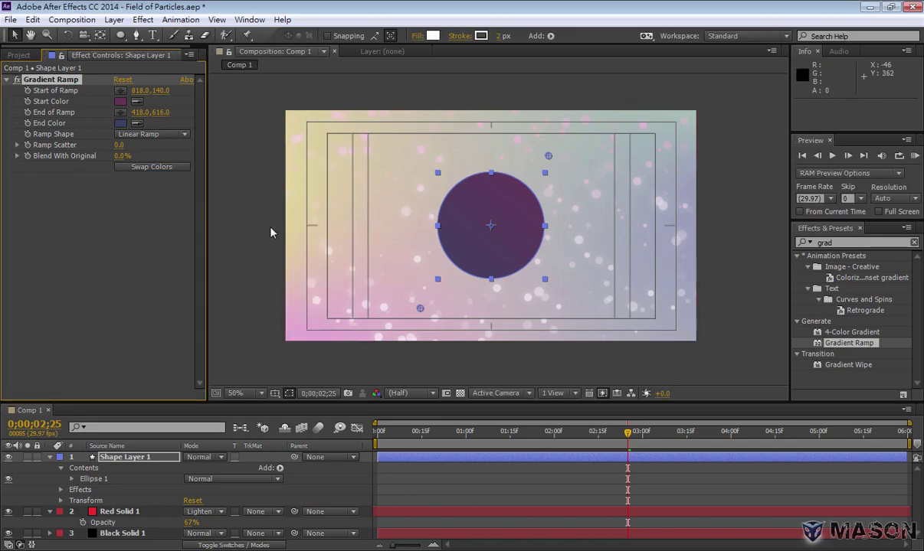
Type 'AE' over the circle, try several fonts and shrink it to about half size
left_click(153, 36)
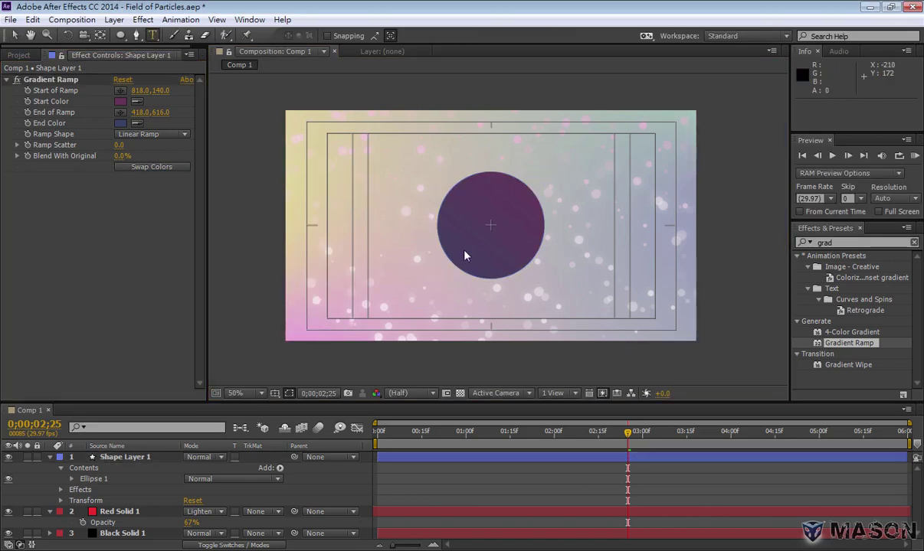
left_click(462, 239)
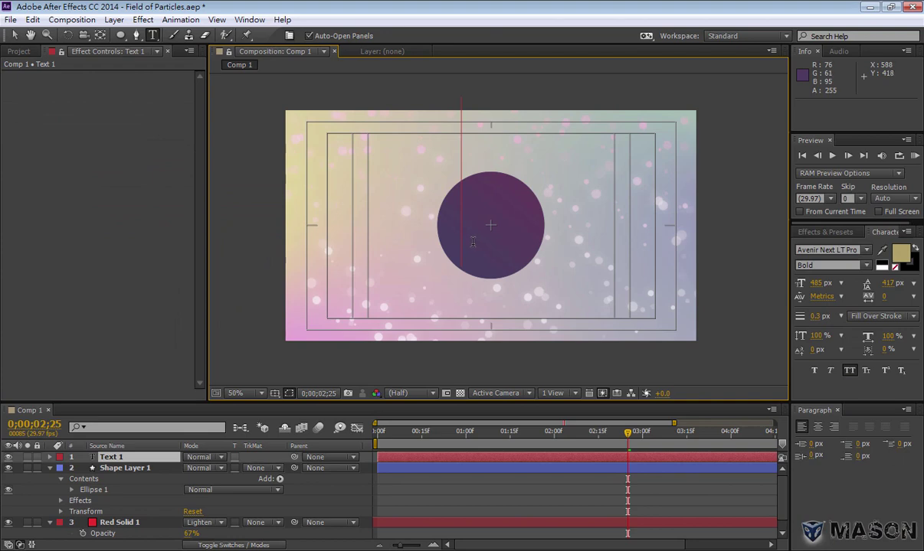
type("AE")
key("ctrl+a")
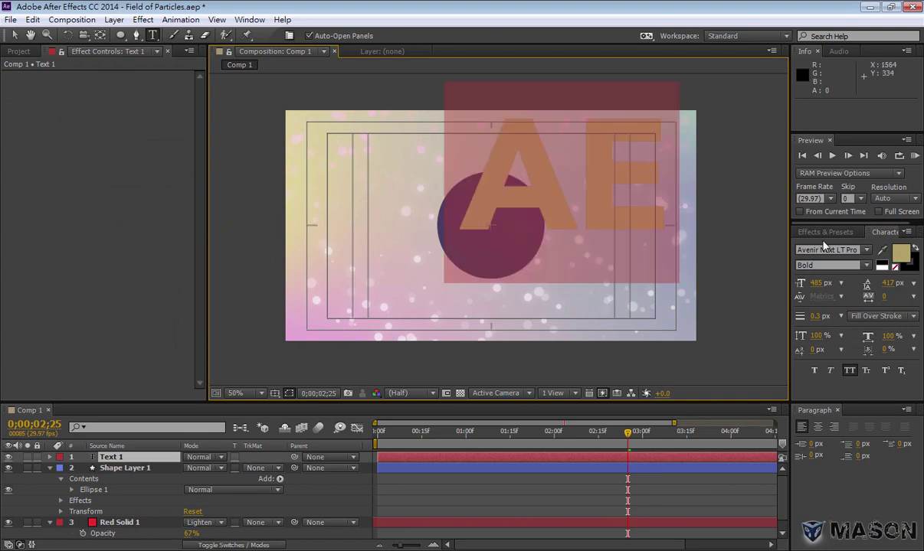
left_click(866, 252)
left_click(812, 261)
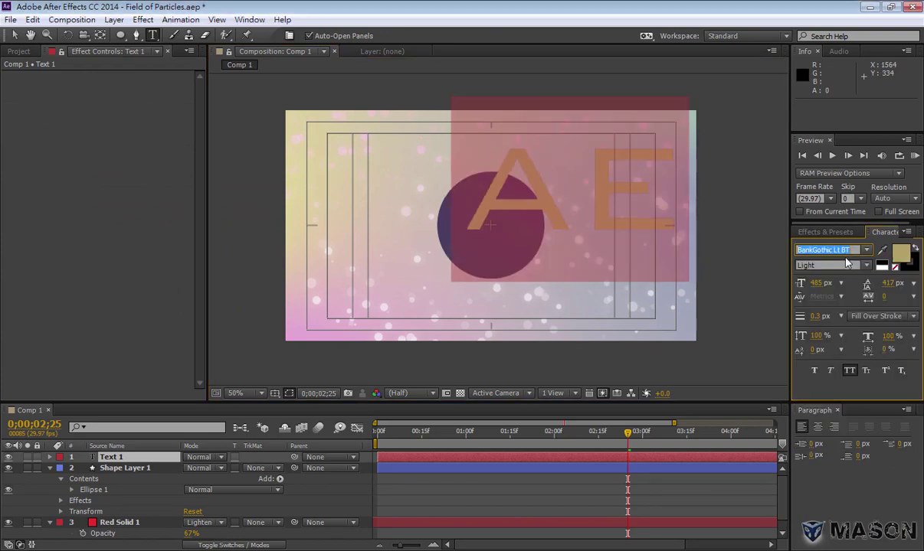
key("Down")
key("Down")
key("Down")
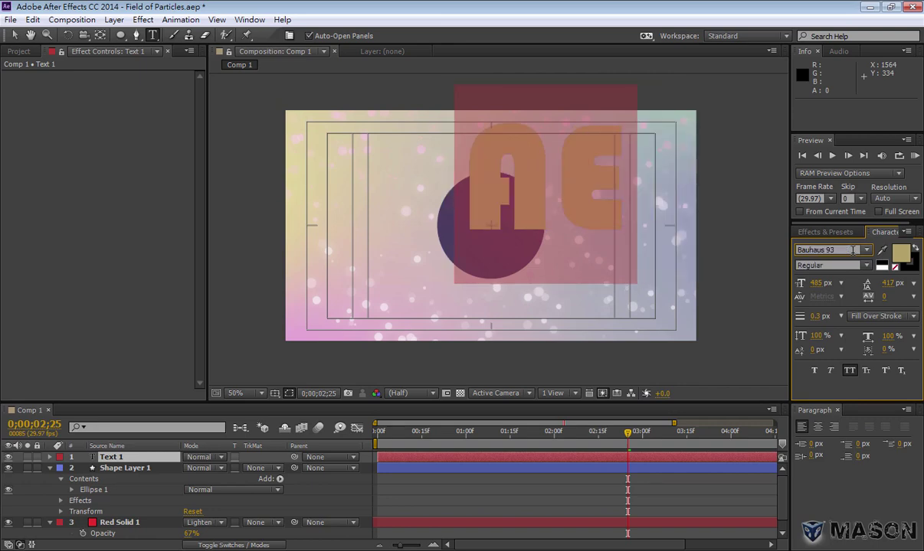
key("Down")
key("Down")
key("Down")
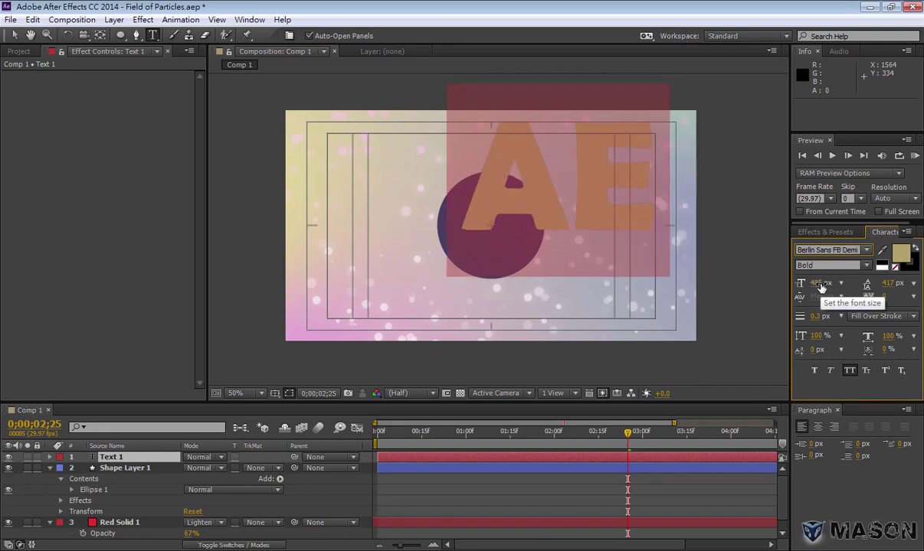
key("Down")
key("Down")
key("Down")
key("Down")
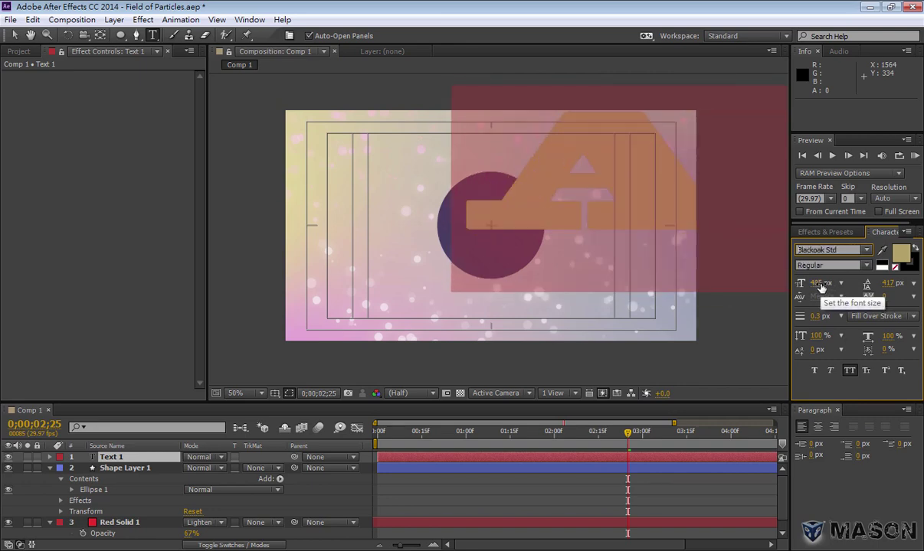
key("Down")
left_click_drag(820, 287, 671, 297)
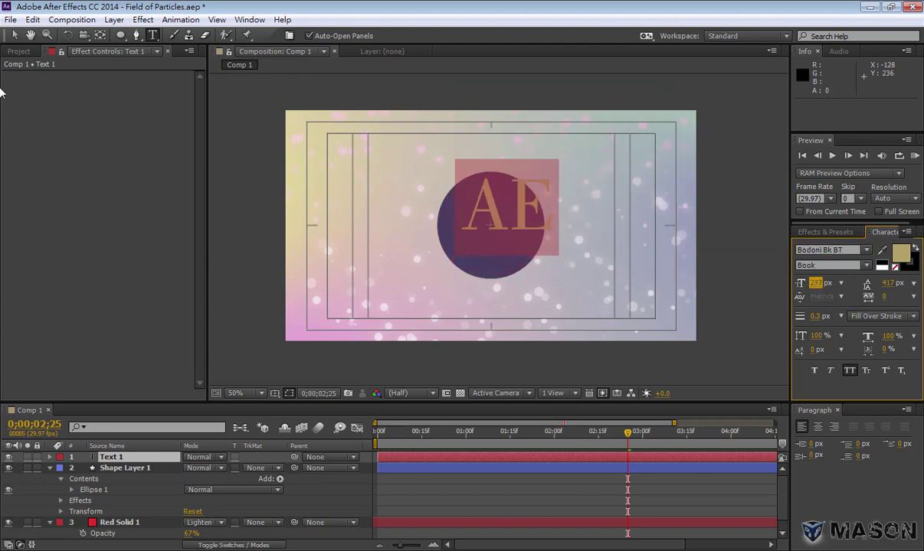
Centre the AE text in the circle and select the Create in, AE and circle layers
left_click(14, 36)
left_click_drag(519, 203, 503, 220)
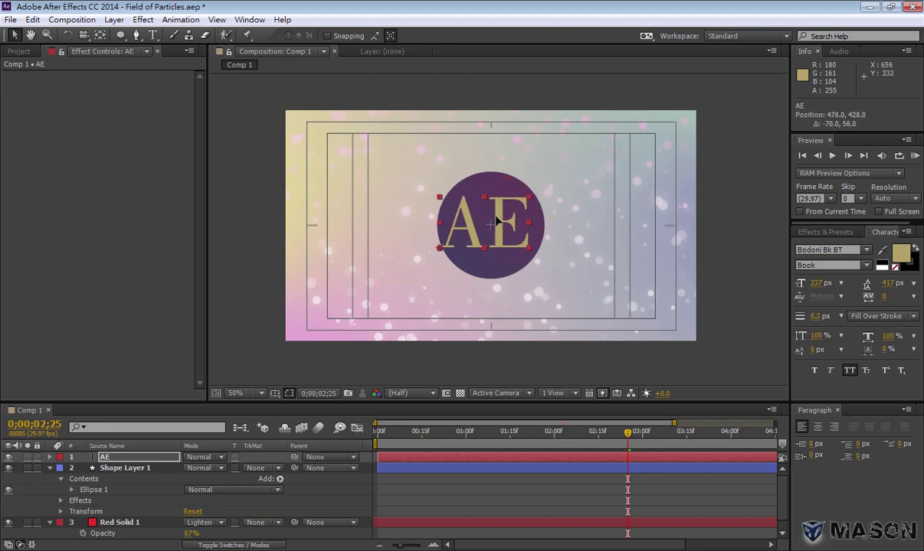
left_click(720, 208)
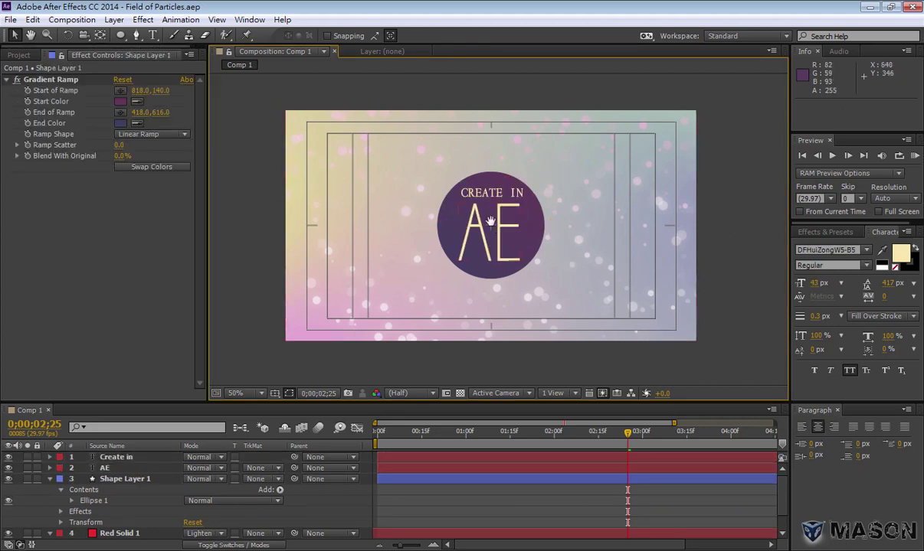
key("period")
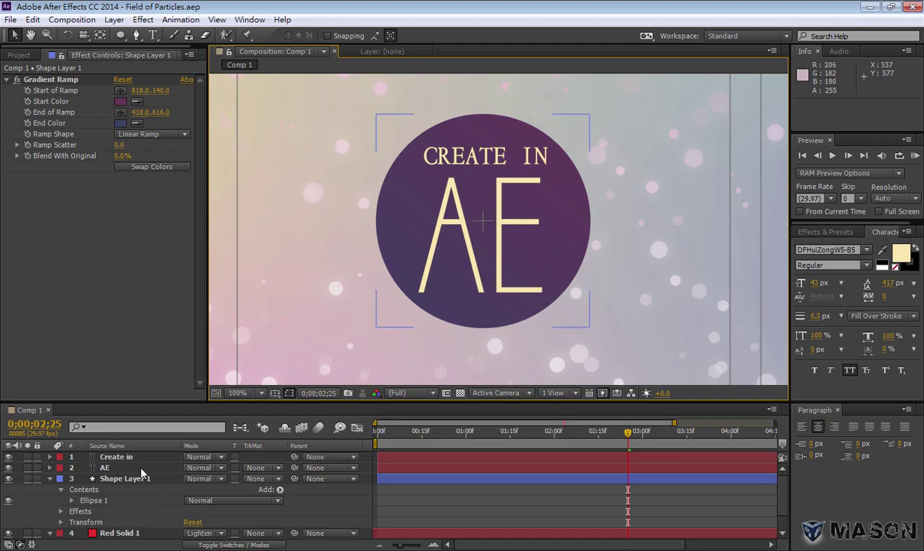
left_click(114, 458)
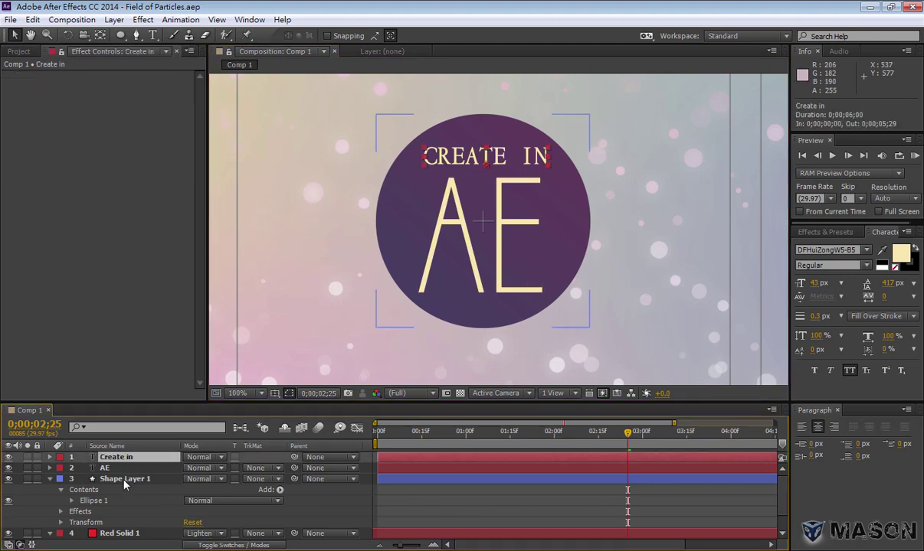
left_click(124, 479, "shift")
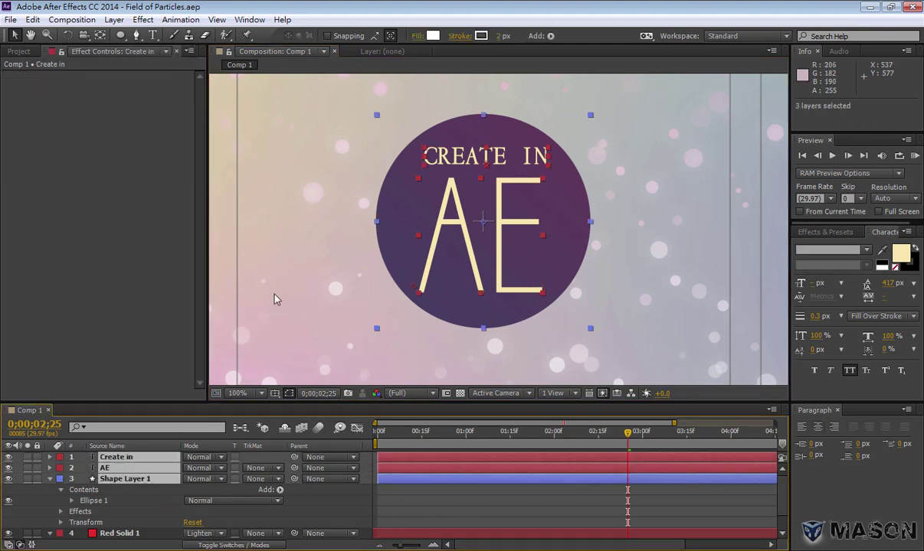
Pre-compose the three selected layers into a precomp named Logo
left_click(113, 20)
left_click(176, 502)
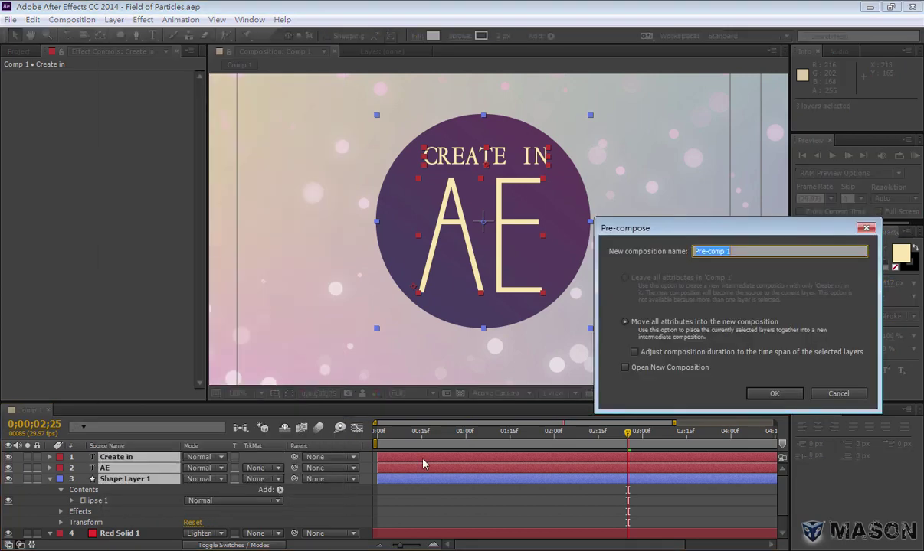
type("Logo")
key("Return")
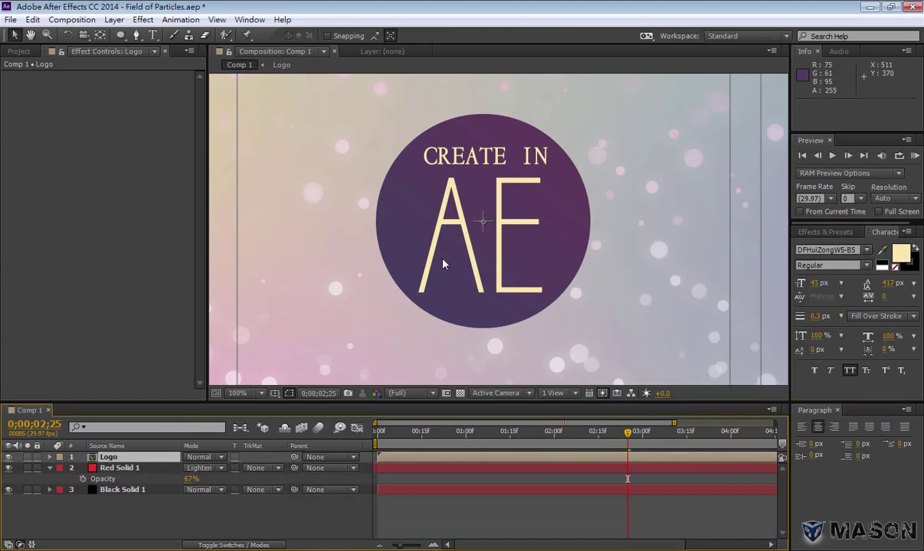
scroll(469, 245, "down", 2)
scroll(506, 193, "up", 2)
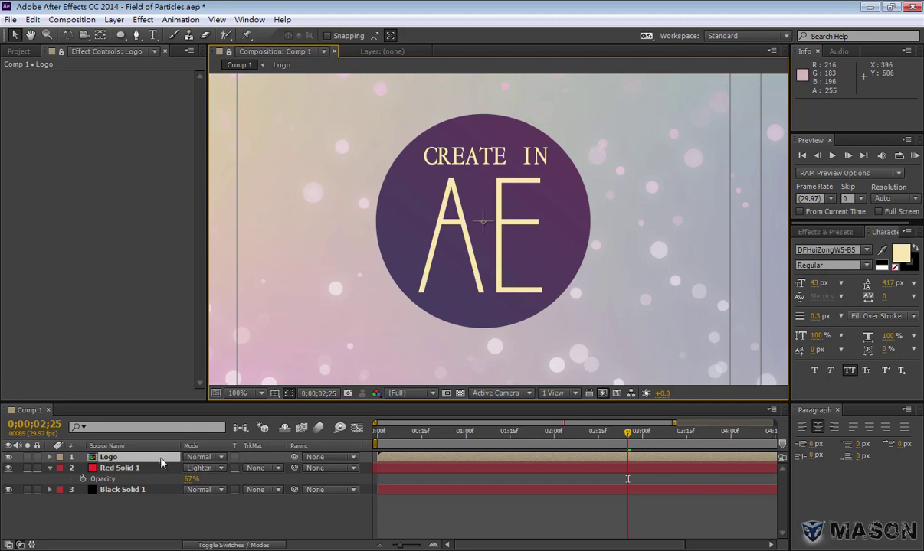
Try Multiply, Lighten and Classic Color Dodge on the Logo layer, then reset it to Normal
left_click(213, 457)
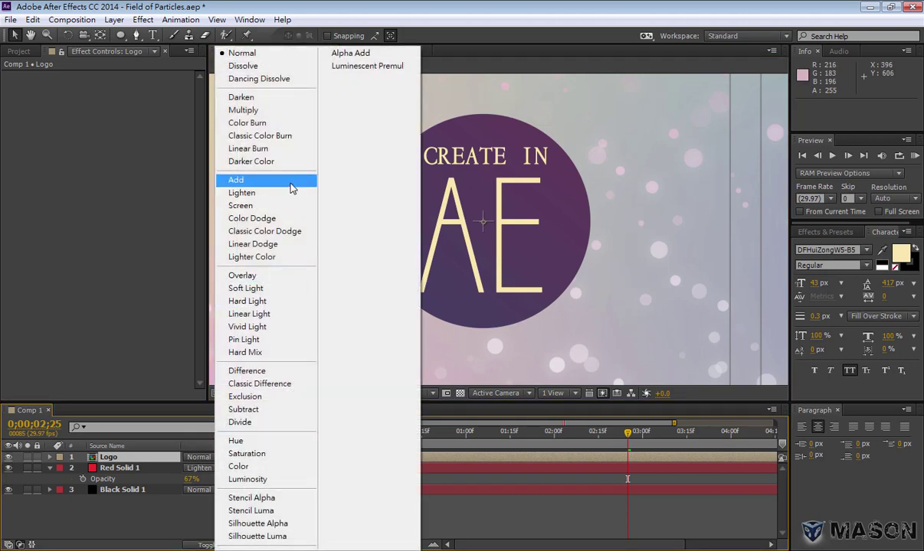
left_click(272, 115)
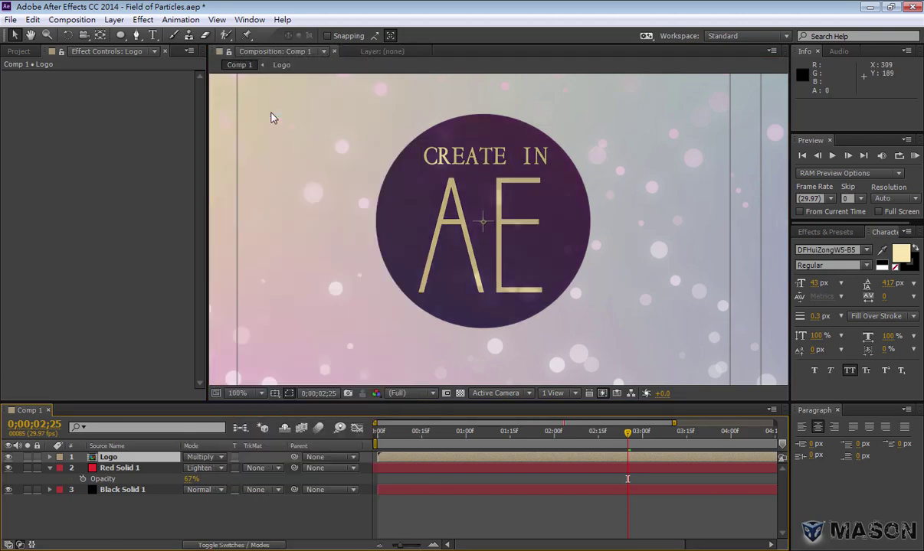
left_click(212, 458)
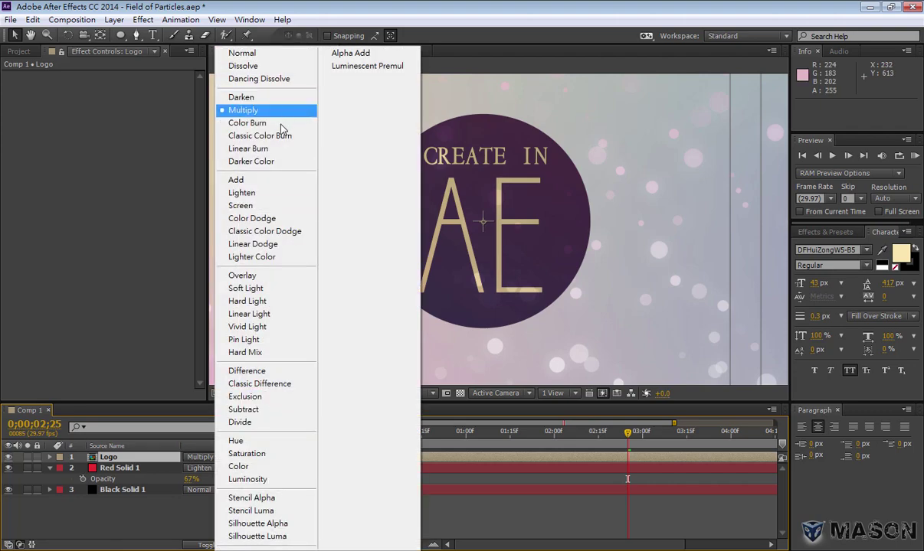
left_click(269, 197)
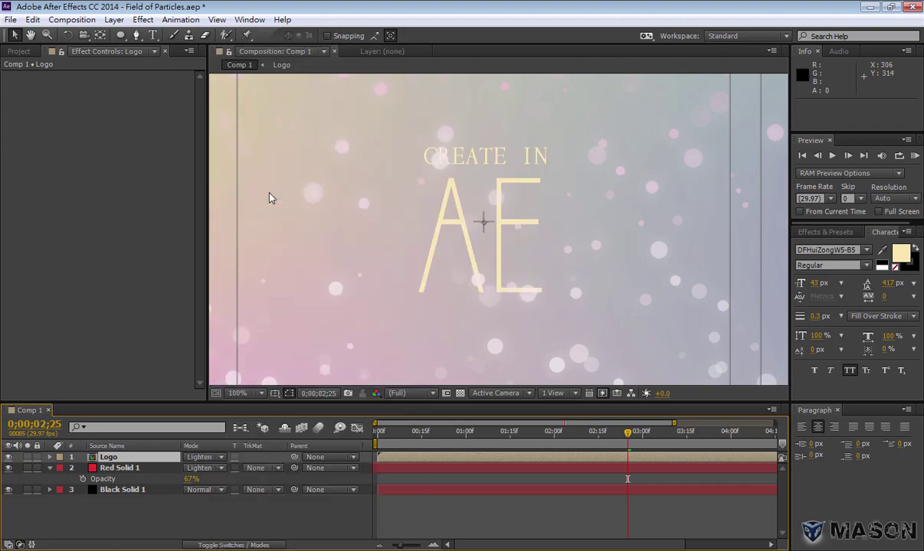
left_click(203, 457)
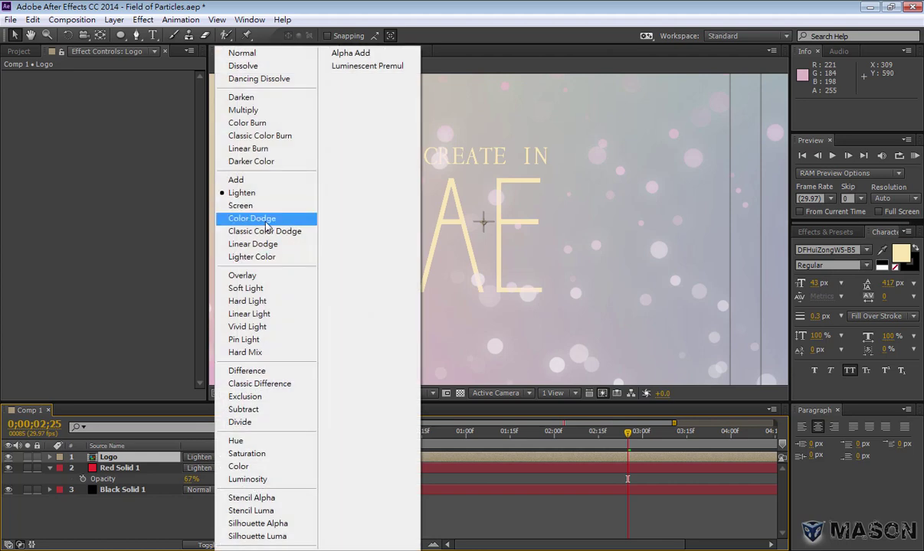
left_click(264, 231)
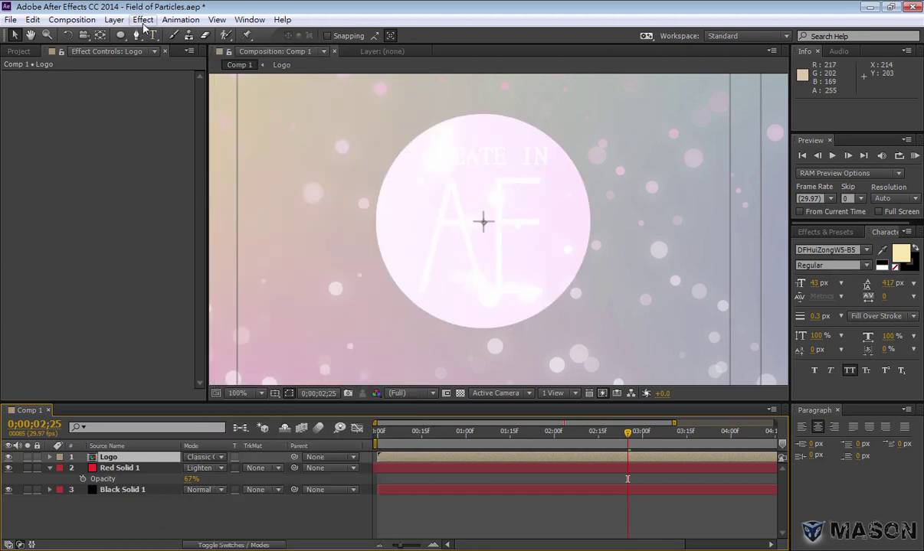
left_click(114, 20)
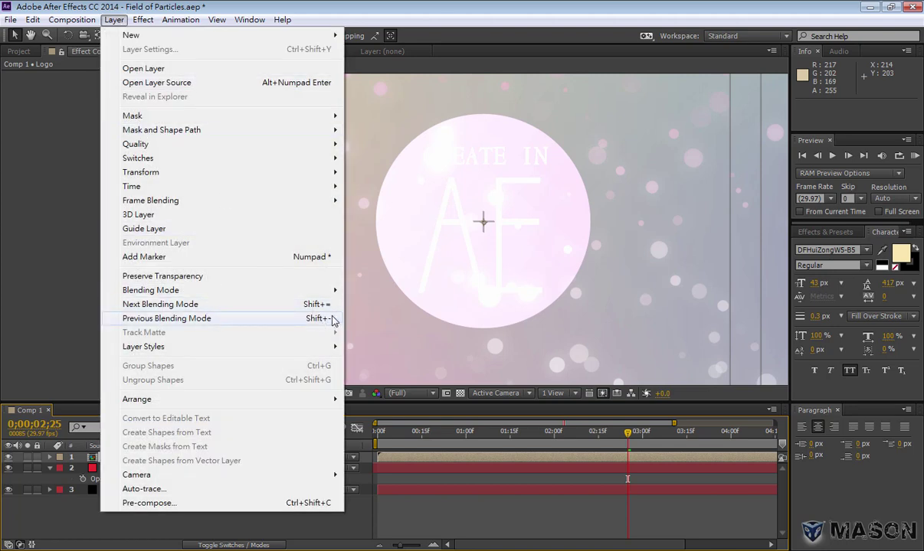
key("Escape")
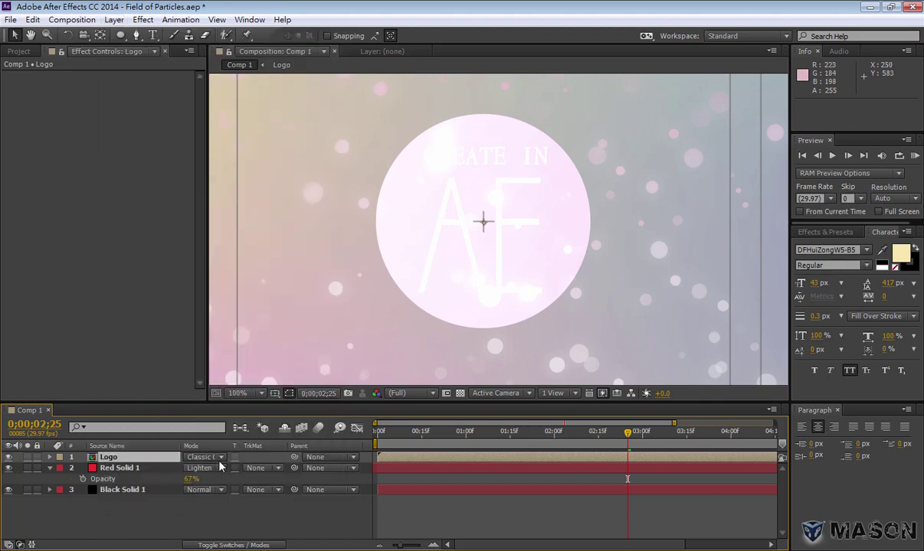
left_click(219, 459)
left_click(249, 49)
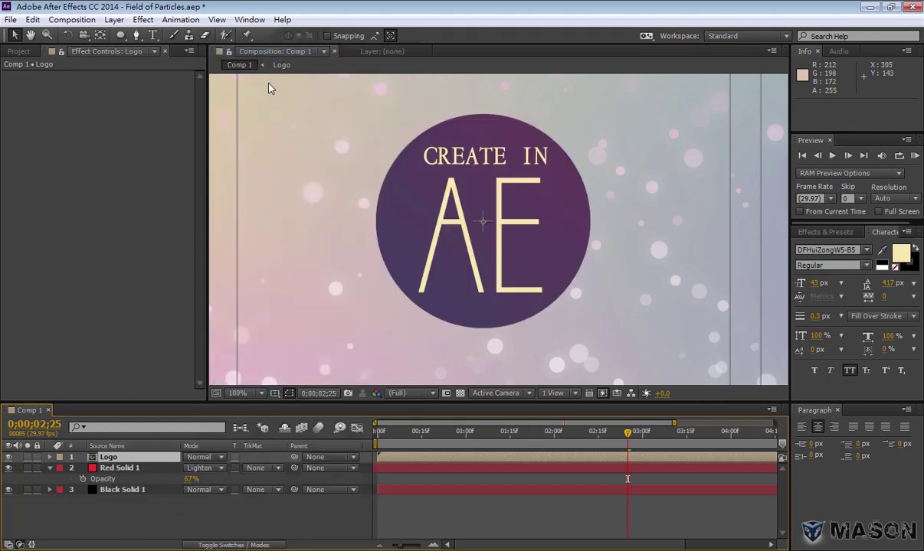
Cycle the Logo's blend modes to Linear Light for white lettering on purple, viewing at 50%
key("shift+minus")
key("shift+minus")
key("shift+minus")
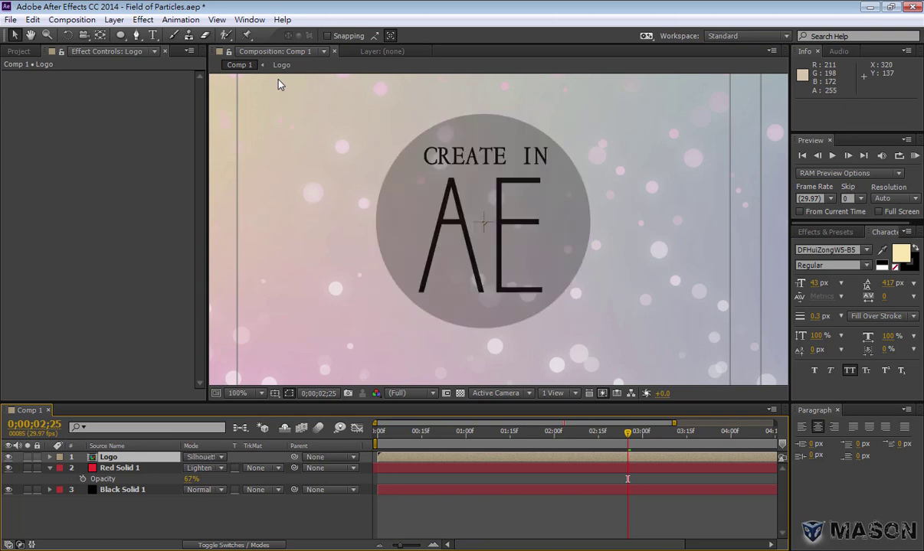
key("shift+minus")
key("shift+minus")
key("shift+minus")
key("shift+minus")
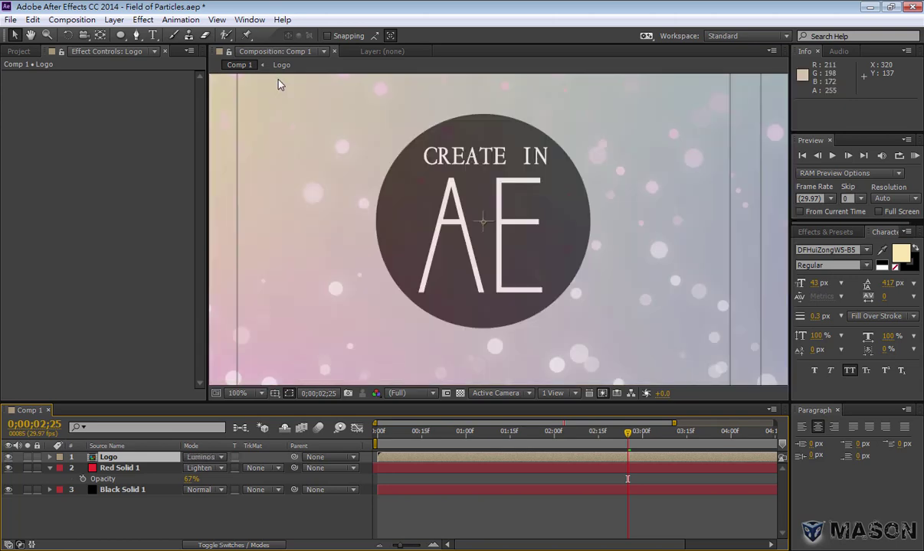
key("shift+minus")
key("shift+minus")
key("shift+minus")
key("shift+minus")
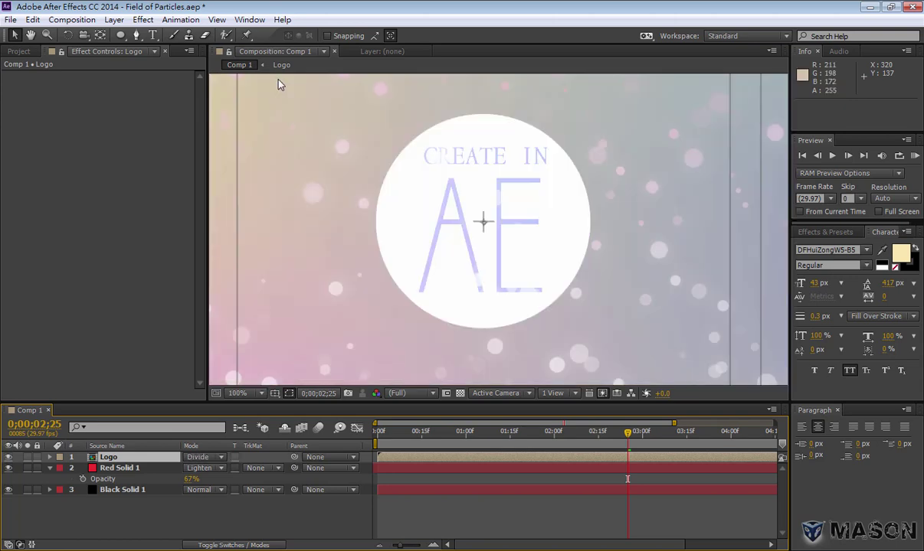
key("shift+minus")
key("shift+minus")
key("shift+minus")
key("shift+minus")
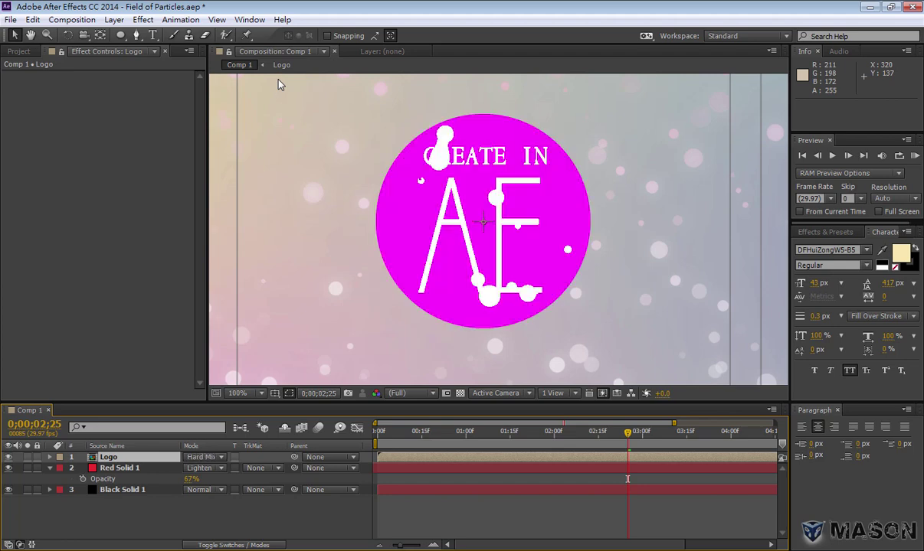
key("shift+minus")
key("shift+minus")
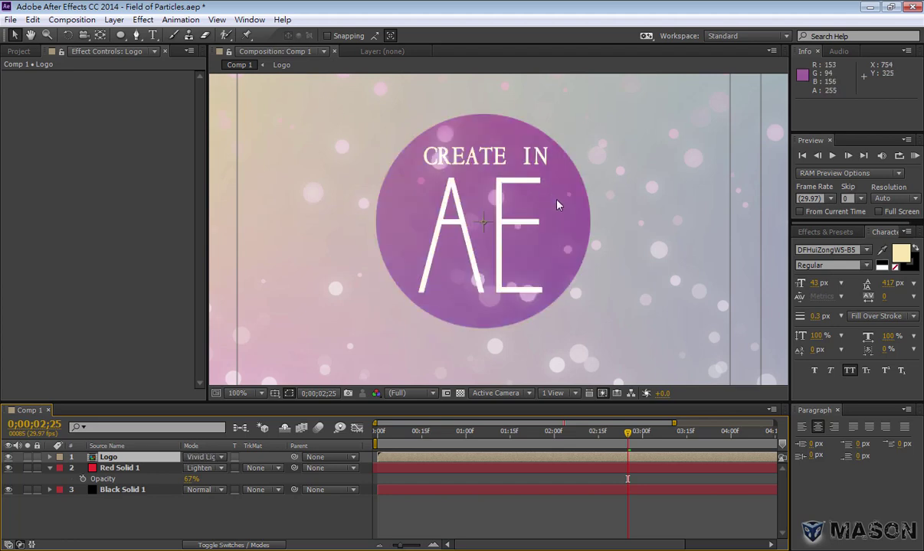
key("shift+minus")
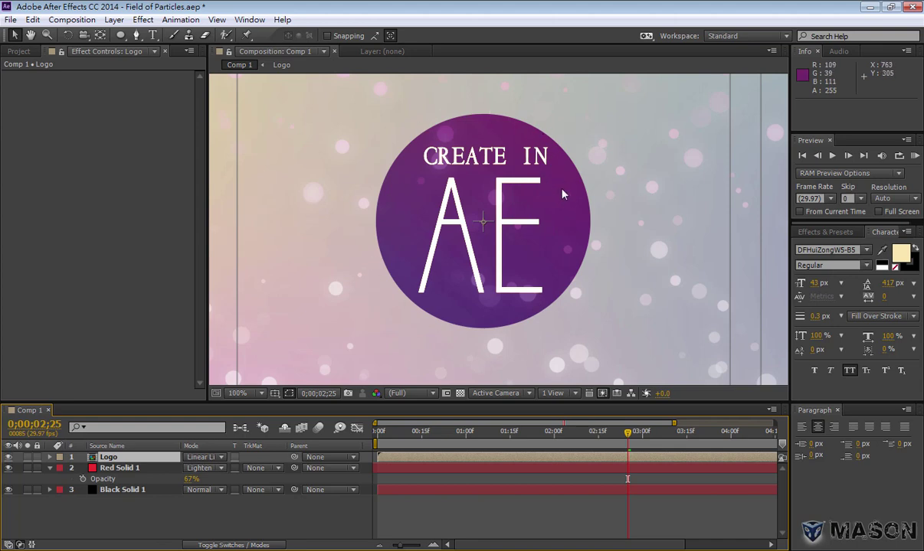
key("comma")
key("comma")
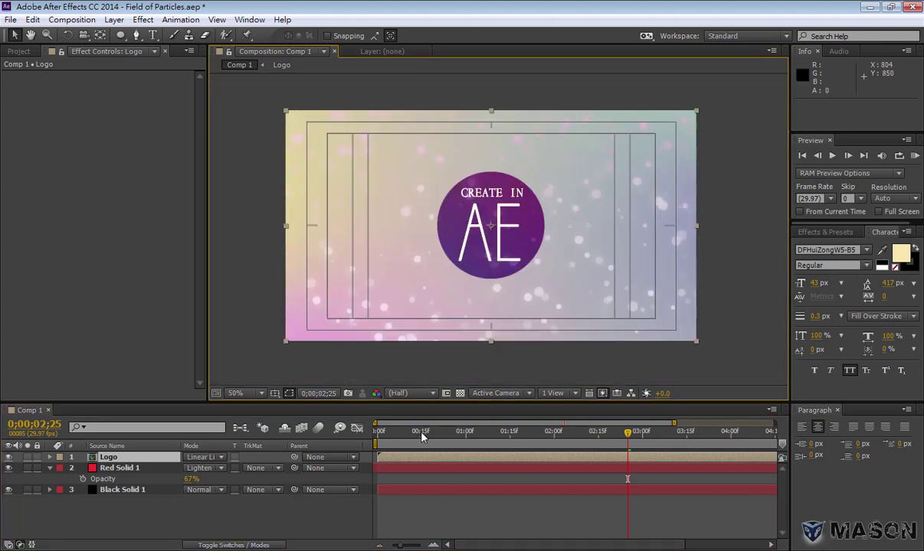
Preview the animation, move to about 0;00;01;19 and reveal the Logo's Rotation
key("space")
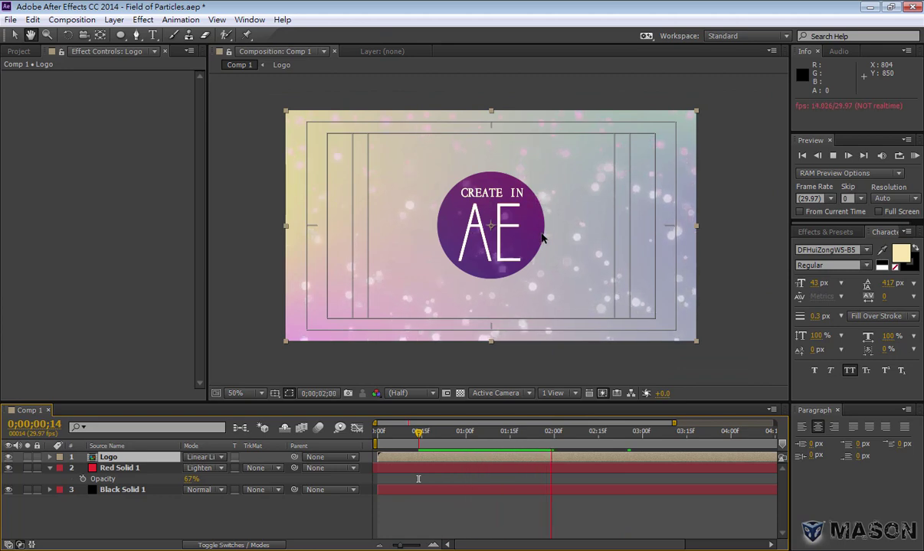
key("space")
key("period")
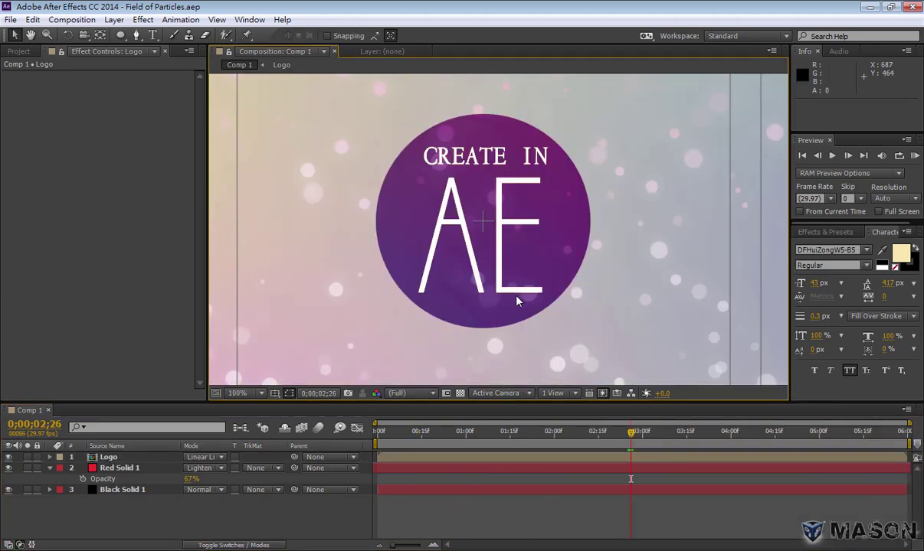
left_click(605, 432)
left_click_drag(562, 434, 525, 440)
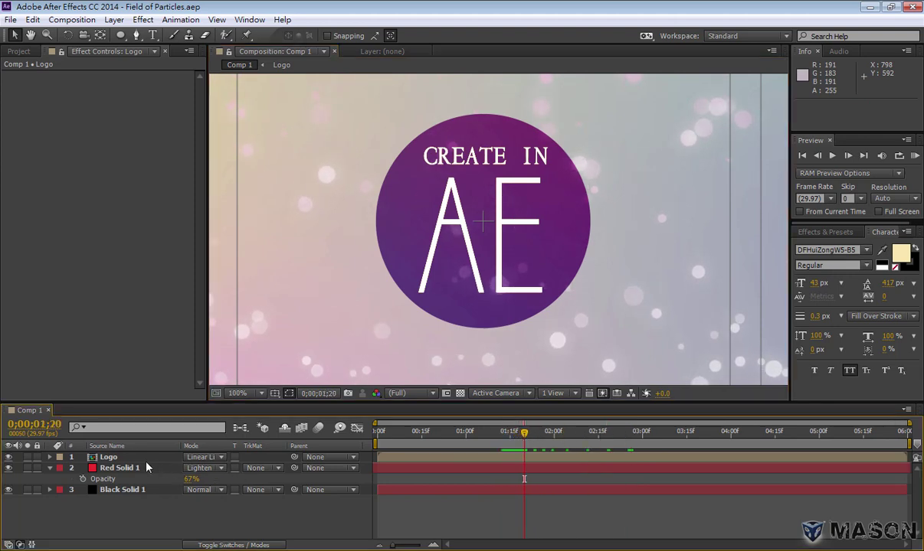
left_click(132, 460)
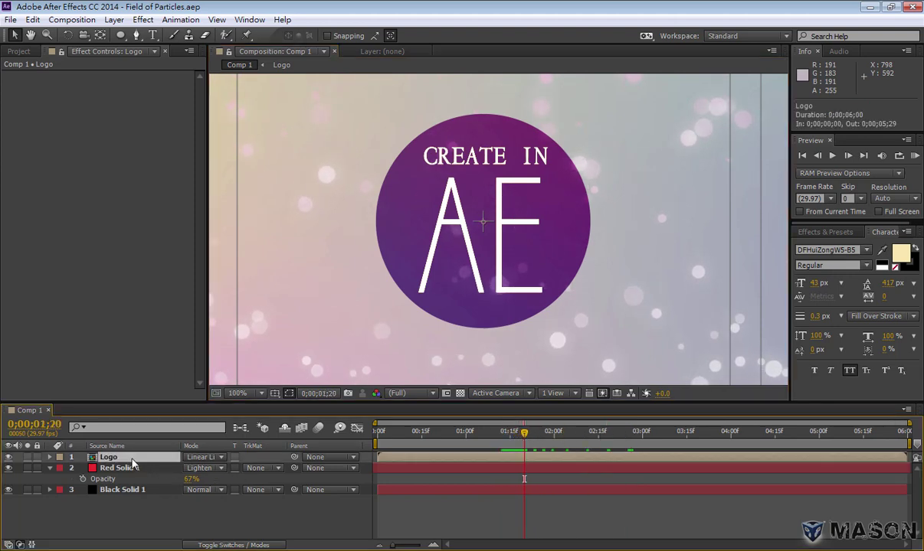
key("r")
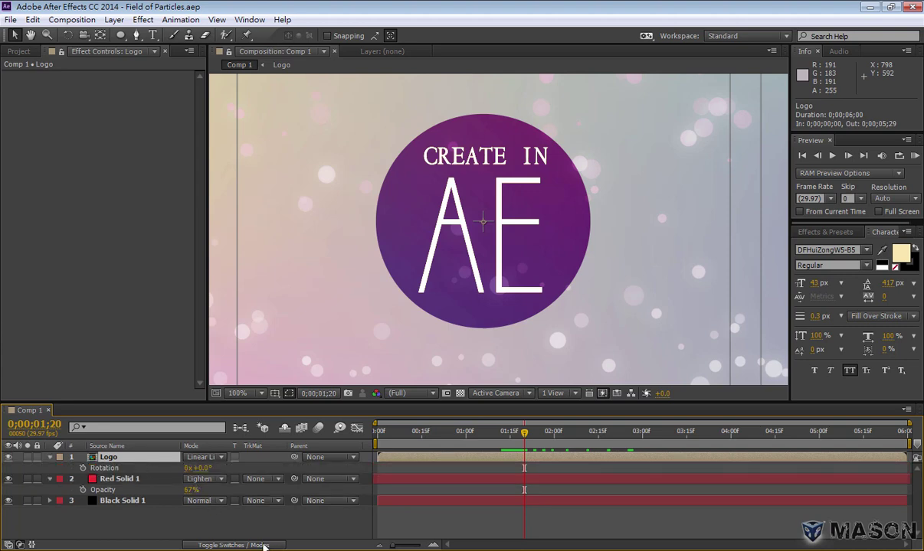
left_click(263, 546)
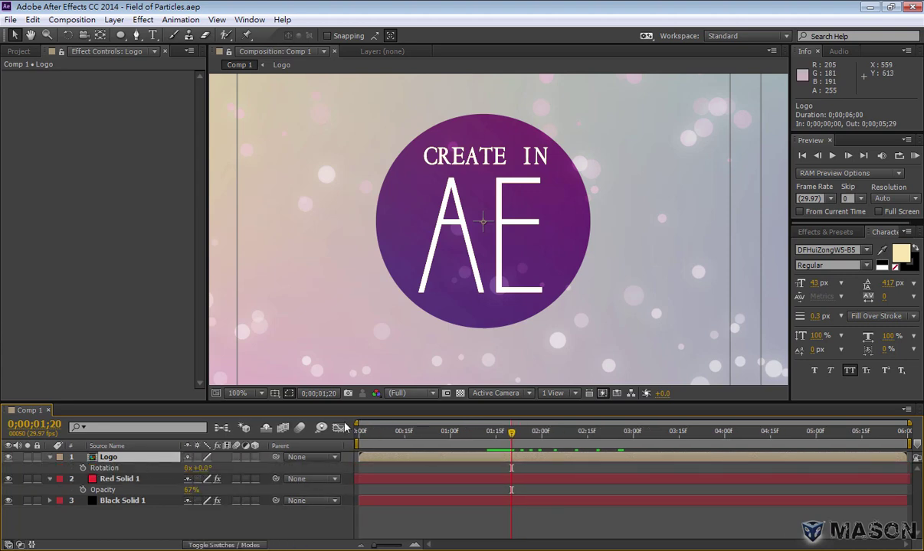
Keyframe the Logo's Rotation, trying 90° and one full turn as values
left_click(82, 468)
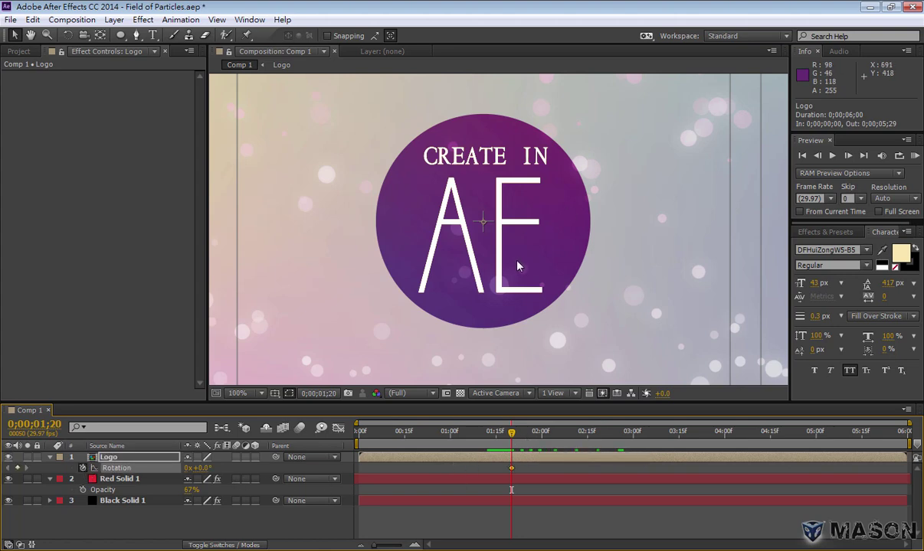
left_click_drag(512, 470, 530, 468)
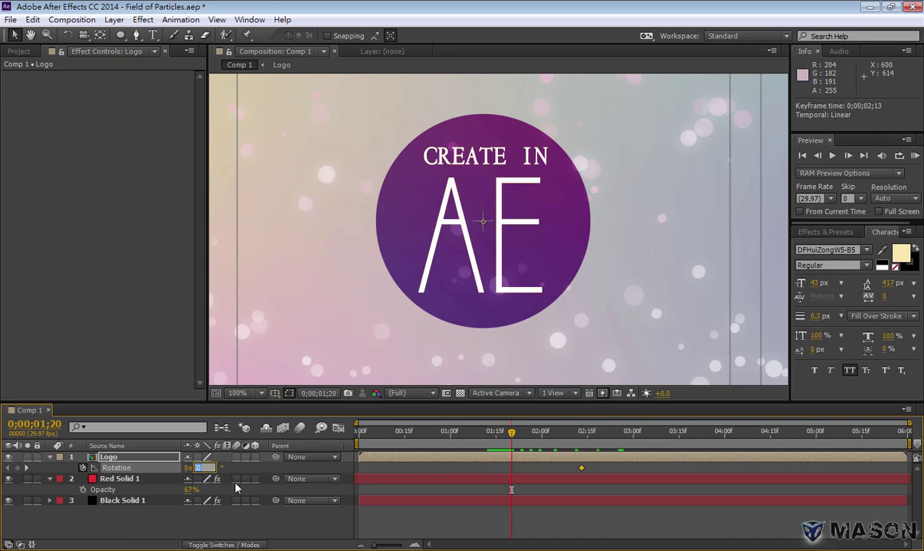
type("90")
key("Return")
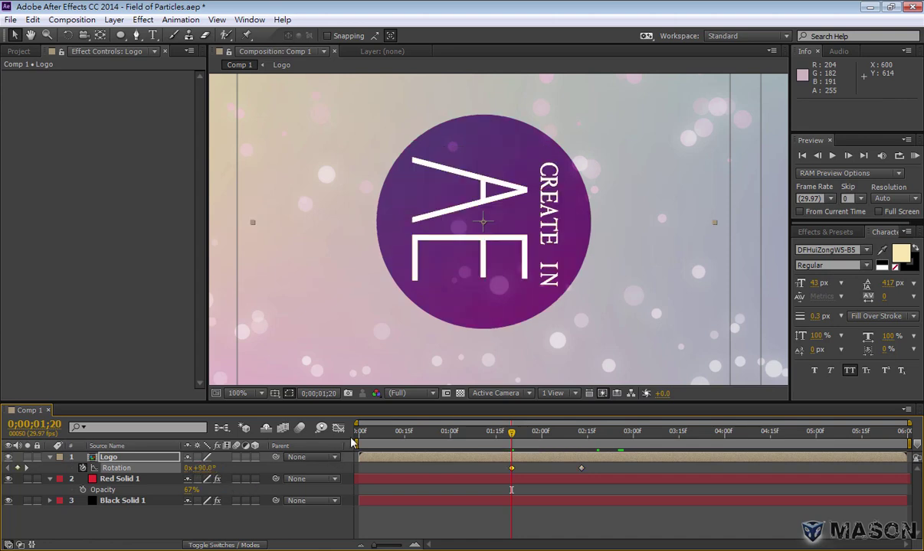
key("ctrl+z")
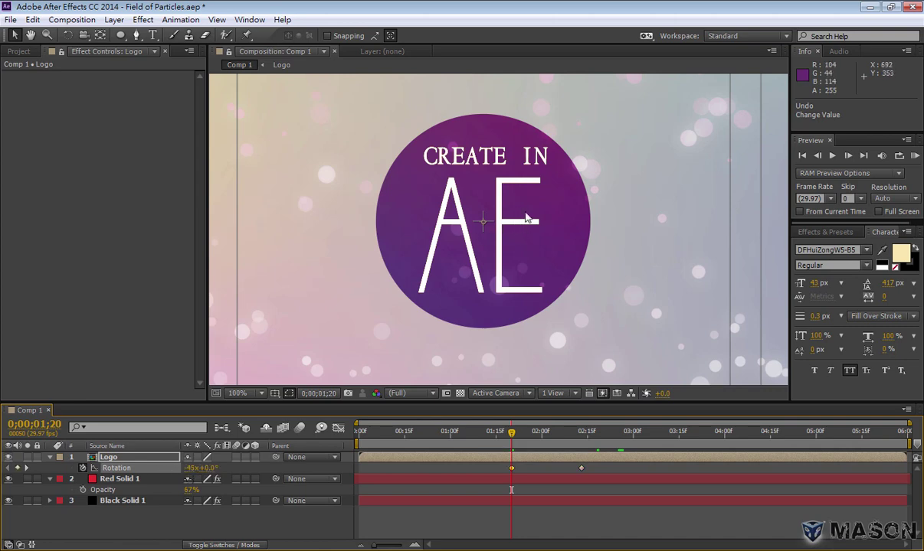
left_click(193, 468)
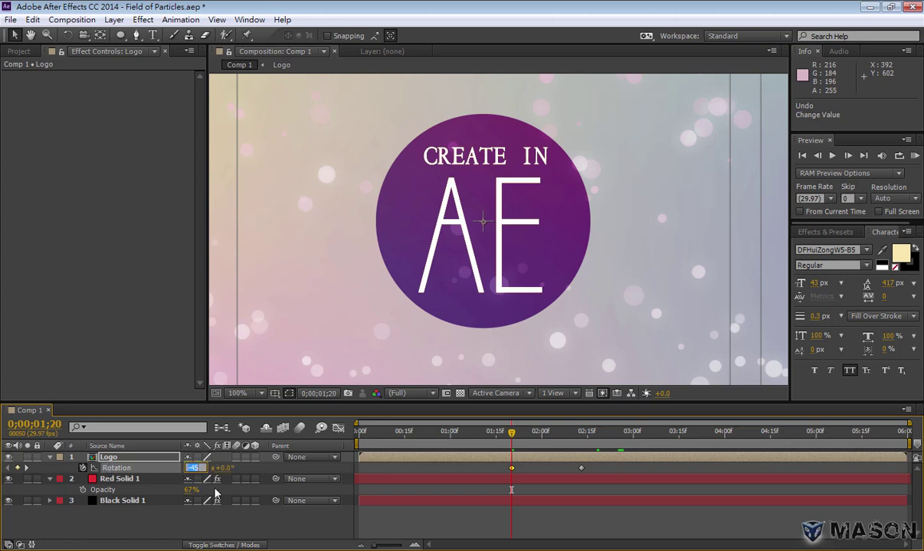
type("1")
key("Return")
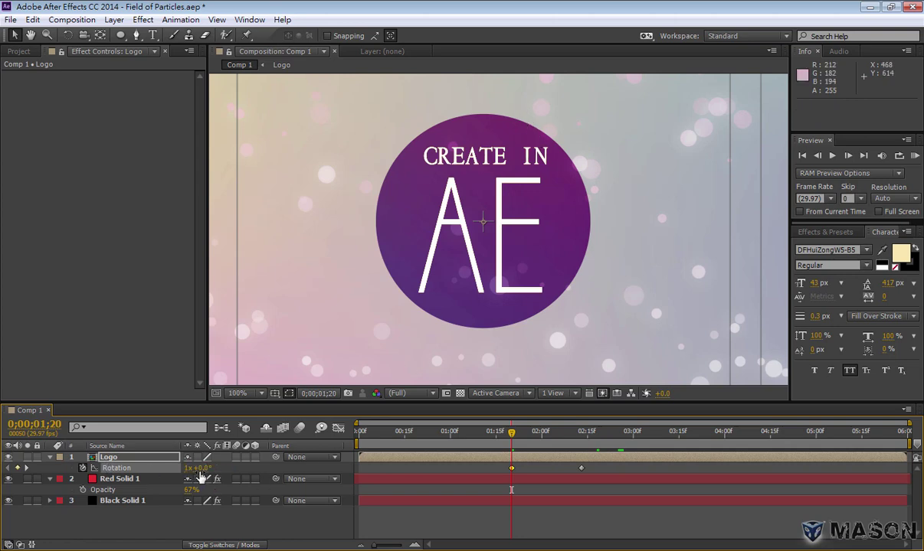
left_click_drag(203, 474, 396, 456)
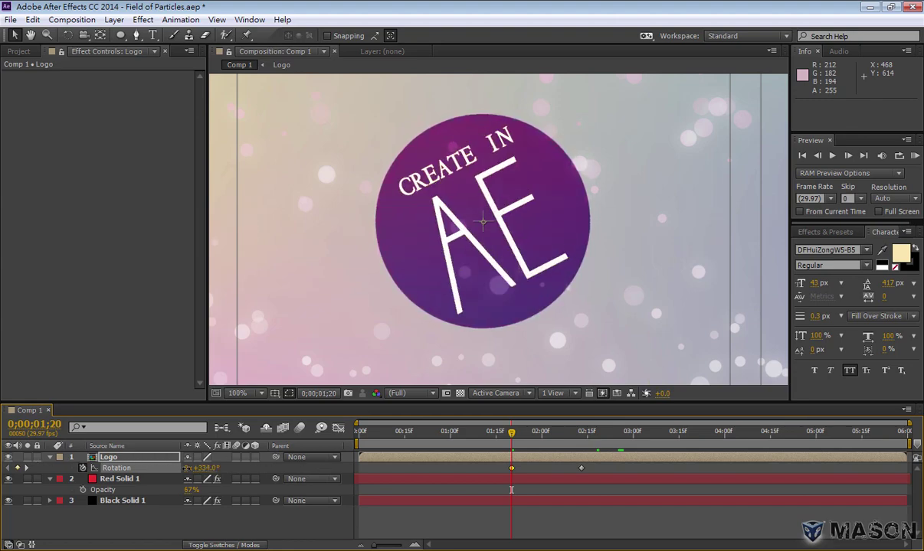
key("ctrl+z")
Delete both Rotation keyframes and make the Logo a 3D layer
left_click_drag(607, 465, 491, 484)
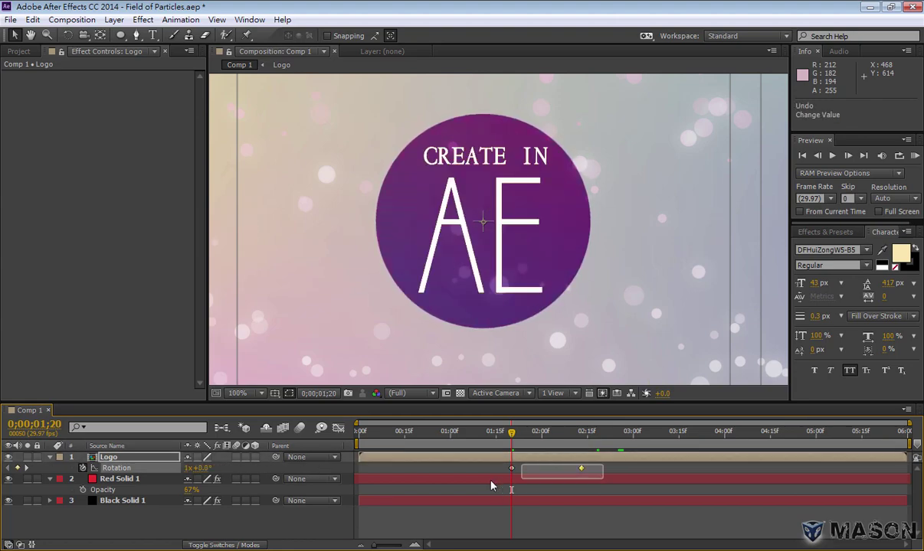
key("Delete")
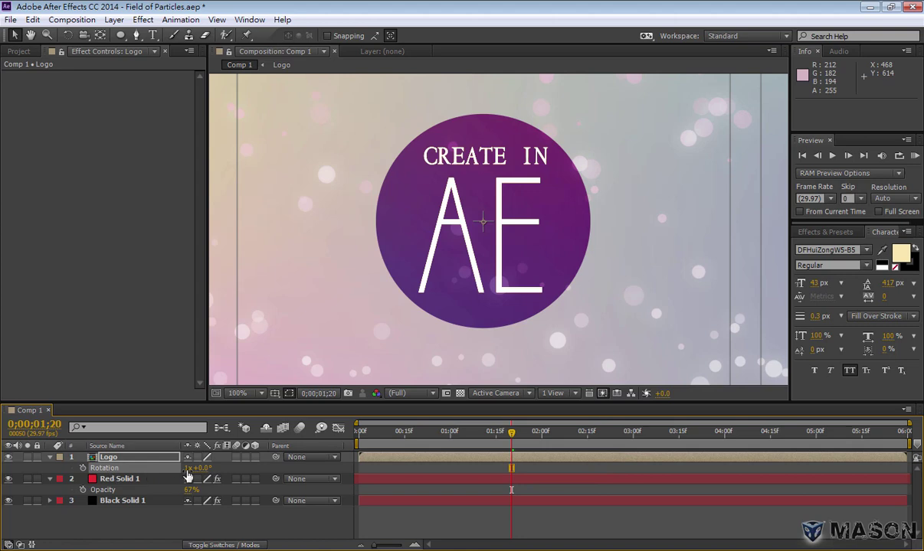
left_click(255, 458)
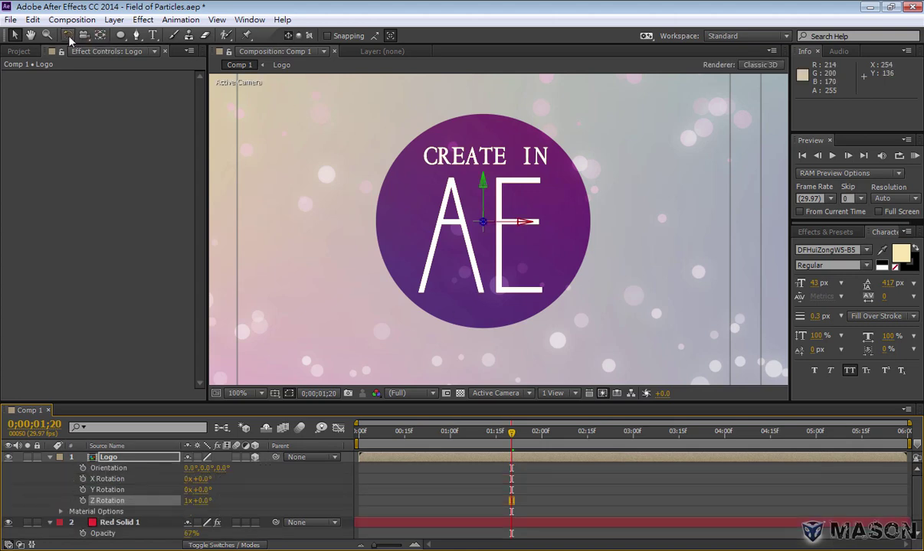
Try Orientation and X, Y, Z rotation turns on the Logo with the Rotation tool, undoing each
left_click(68, 35)
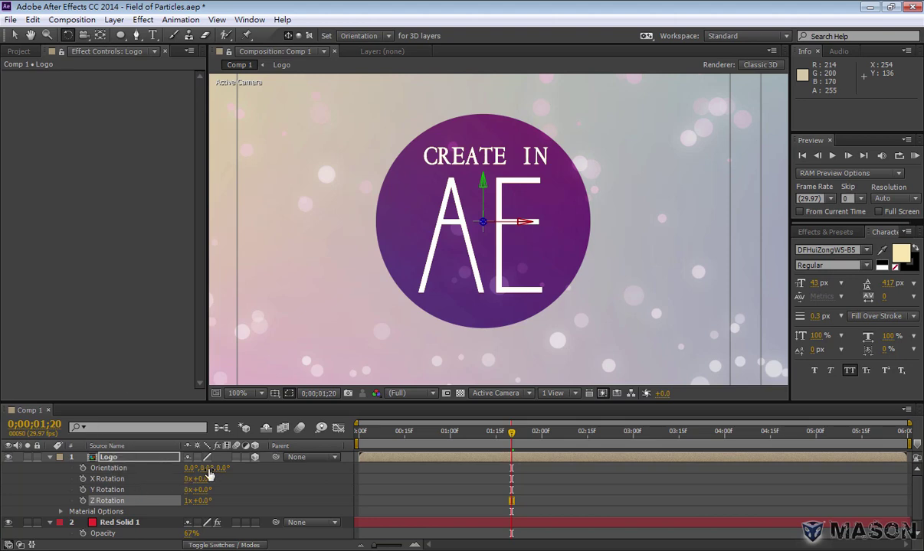
mouse_move(209, 475)
left_mouse_down()
mouse_move(264, 471)
mouse_move(176, 458)
left_mouse_up()
key("ctrl+z")
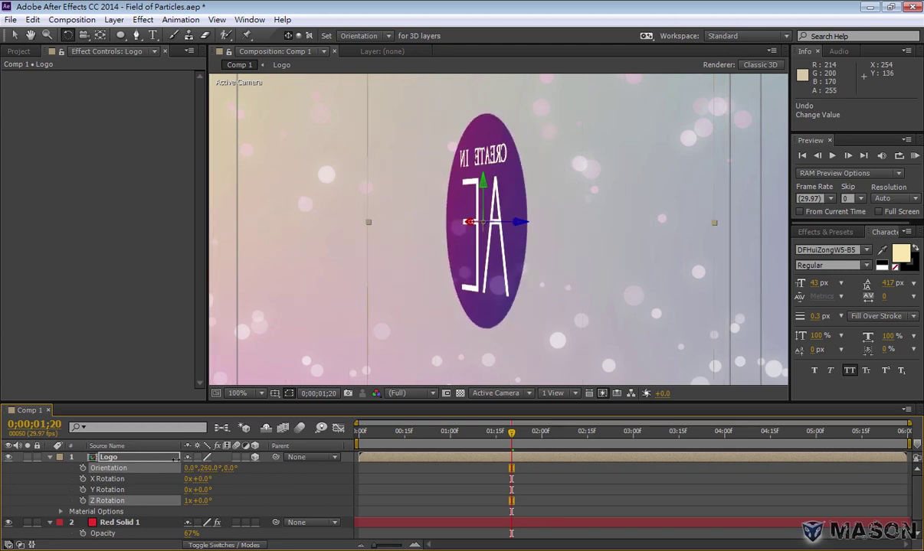
left_click_drag(175, 457, 229, 442)
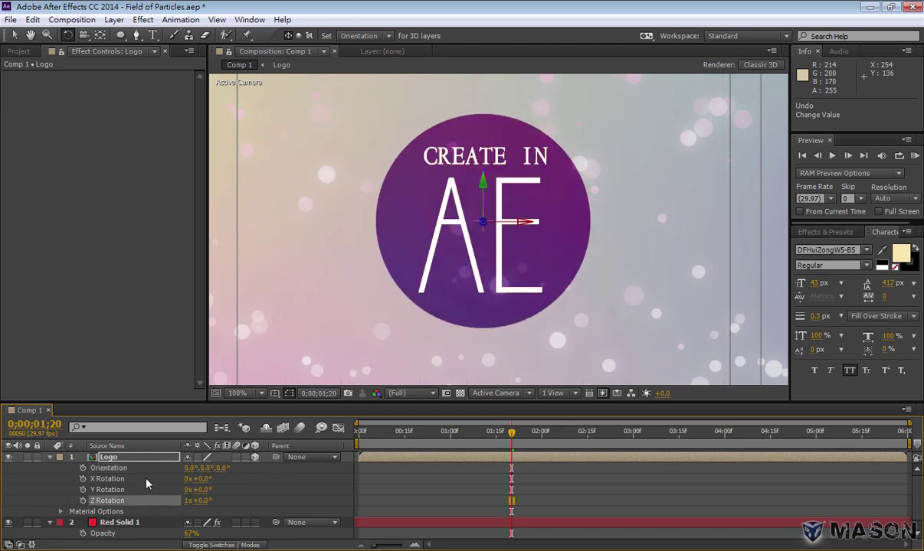
mouse_move(199, 479)
left_mouse_down()
mouse_move(242, 479)
mouse_move(259, 491)
left_mouse_up()
key("ctrl+z")
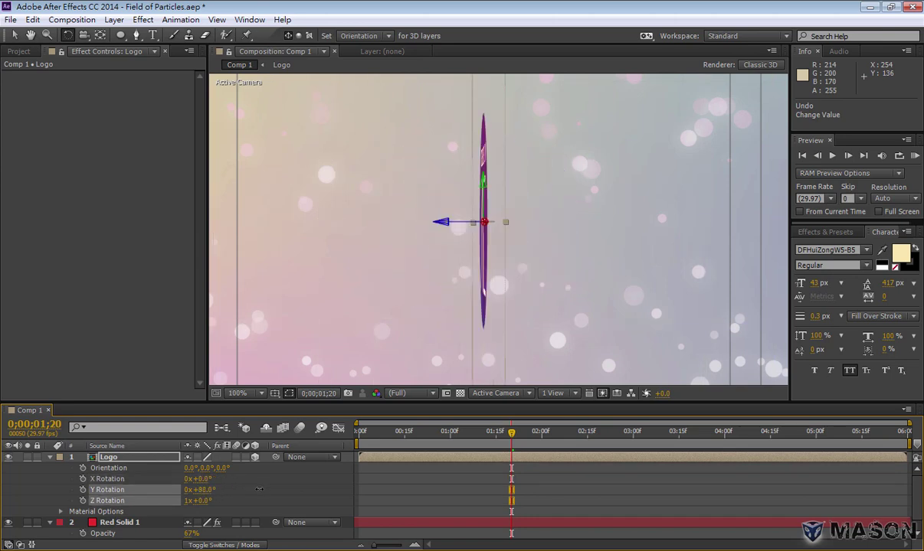
key("ctrl+z")
left_click_drag(203, 468, 225, 478)
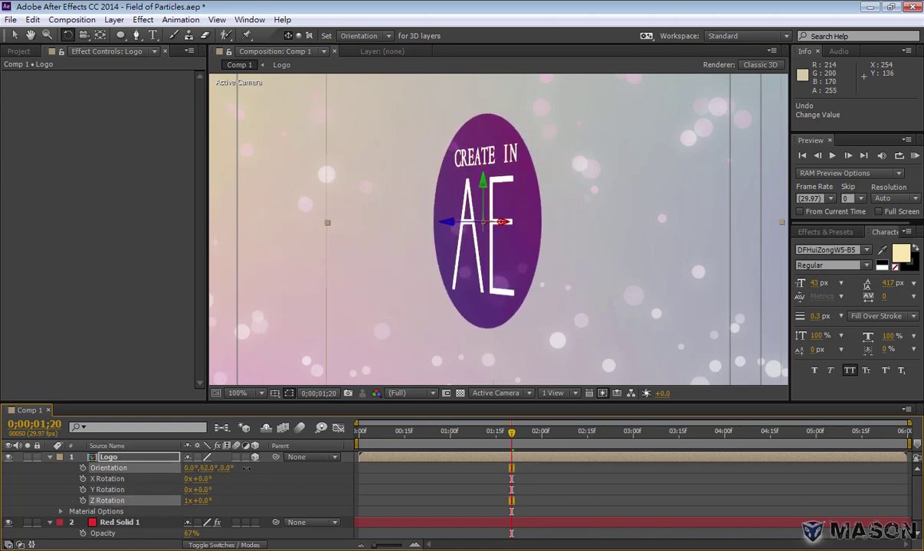
key("ctrl+z")
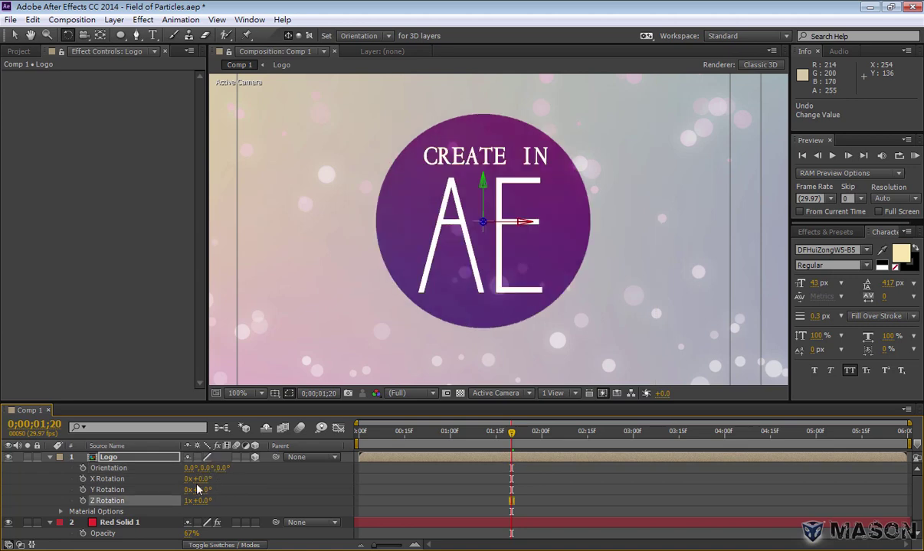
left_click_drag(200, 490, 261, 489)
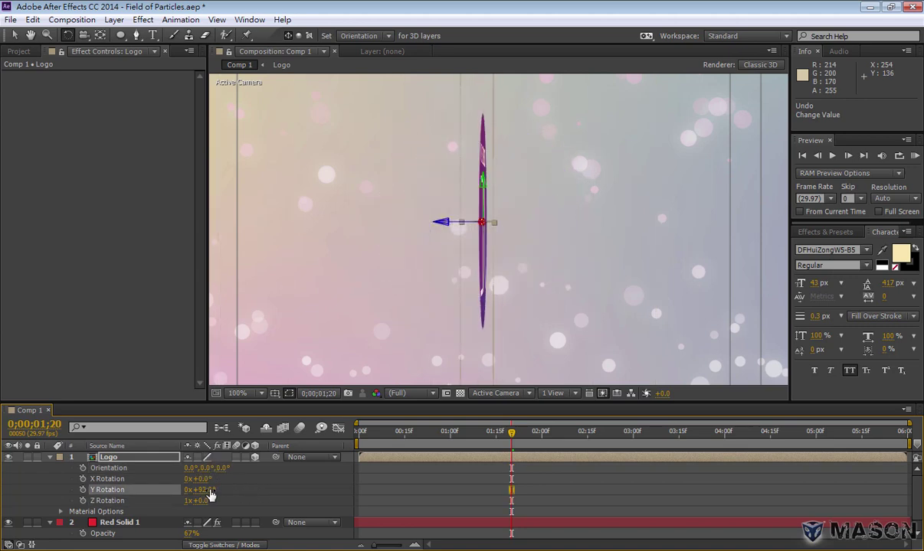
left_click(103, 498, "ctrl")
left_click(121, 499)
key("ctrl+z")
key("ctrl+z")
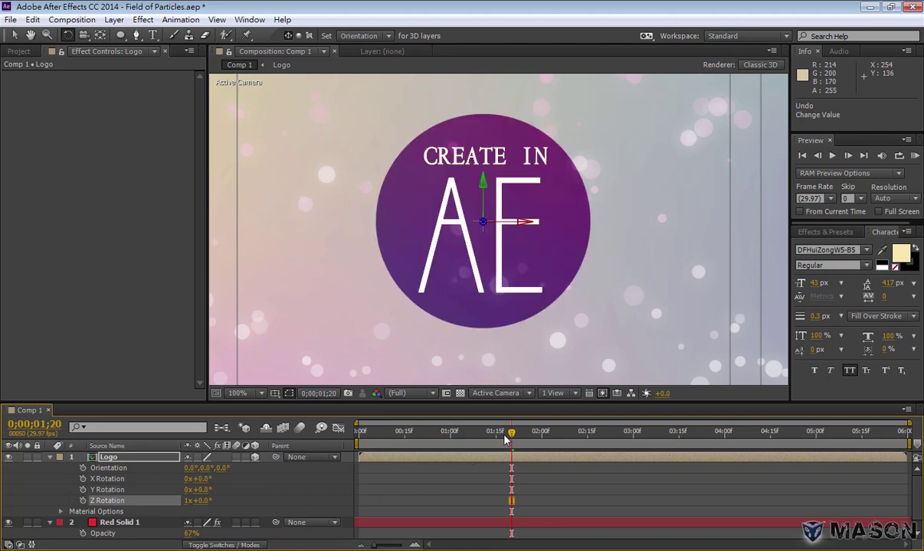
Keyframe Y Rotation at 0;00;01;21, move the 0° key to about 0;00;02;27, and set 90°
left_click_drag(511, 438, 514, 438)
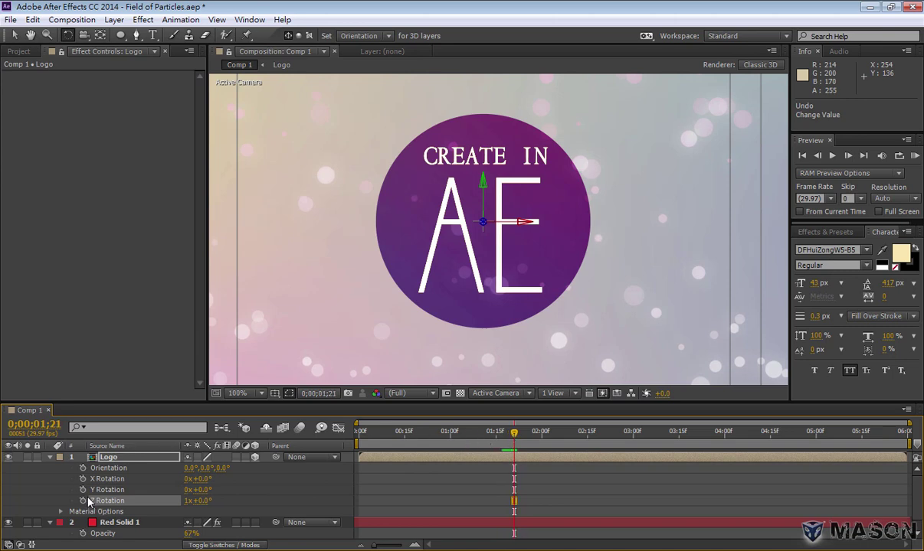
left_click_drag(196, 502, 216, 495)
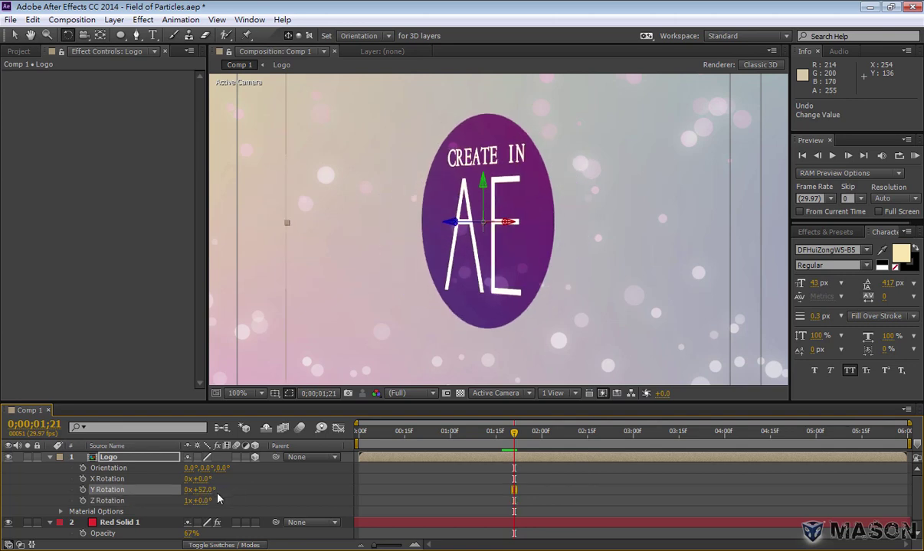
left_click(83, 489)
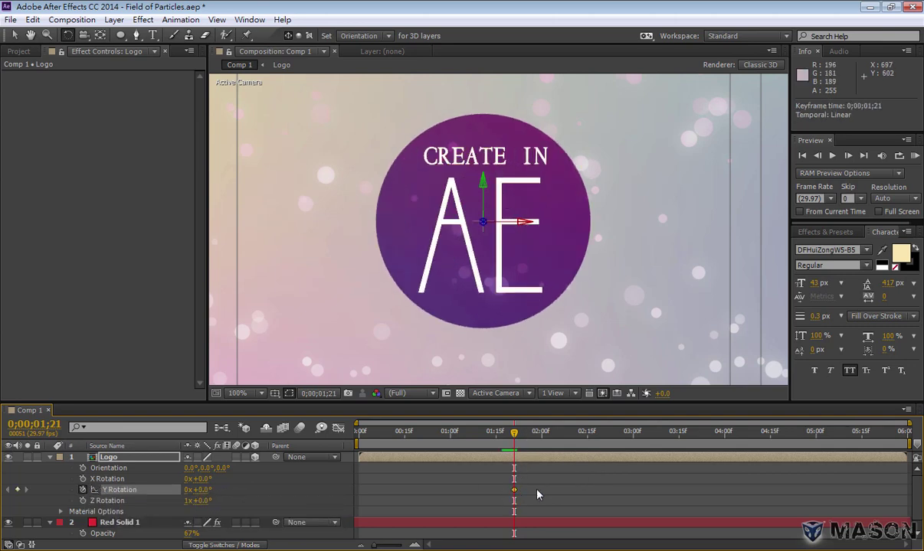
left_click_drag(513, 490, 623, 488)
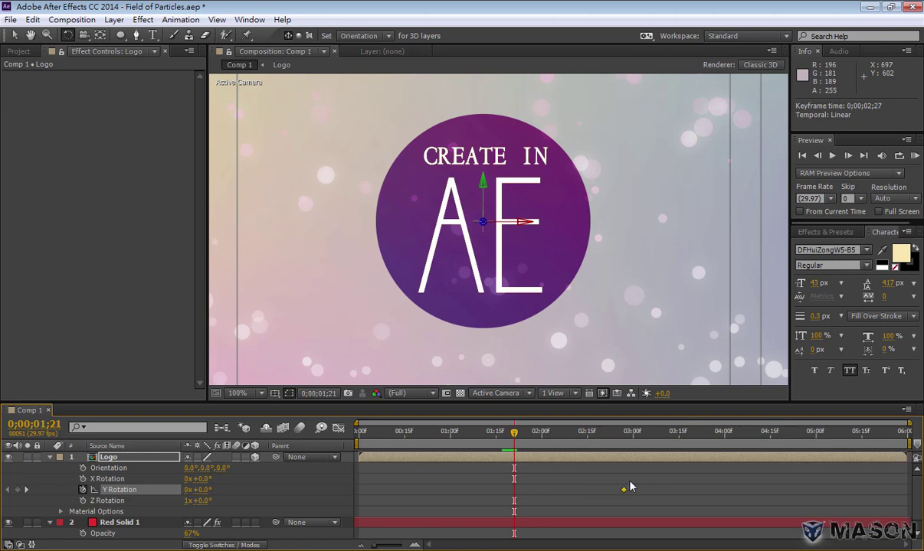
left_click(200, 490)
type("90")
key("Return")
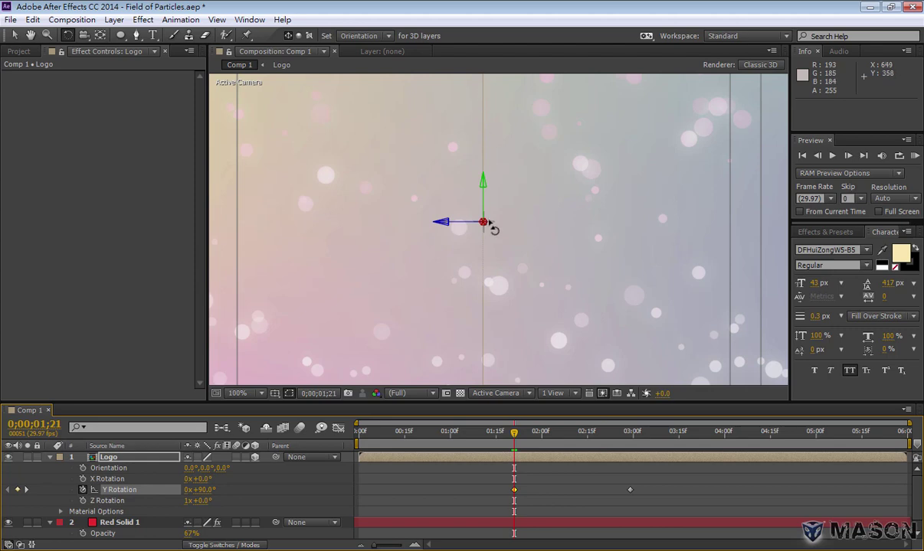
left_click(15, 35)
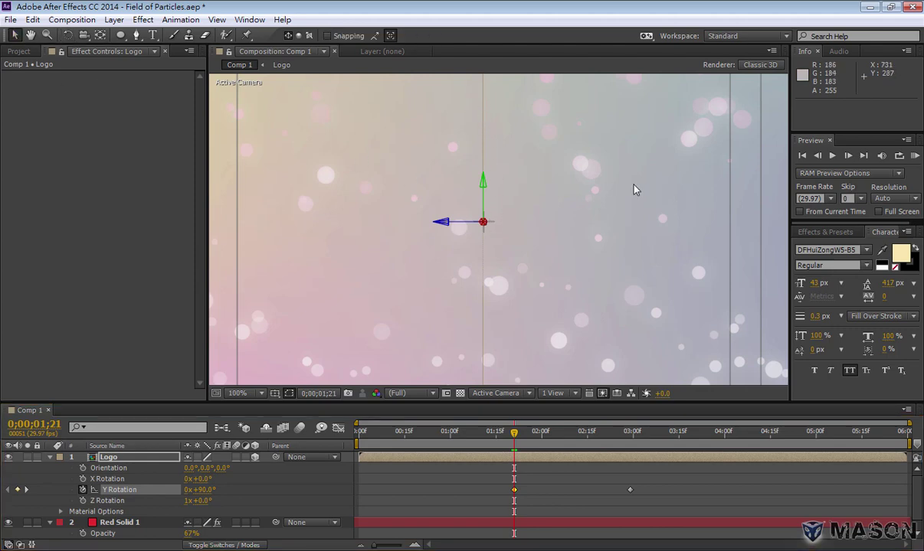
left_click(657, 185)
Zoom out, collapse the Logo's properties, and scrub the flip before returning to 0;00;01;10
key("comma")
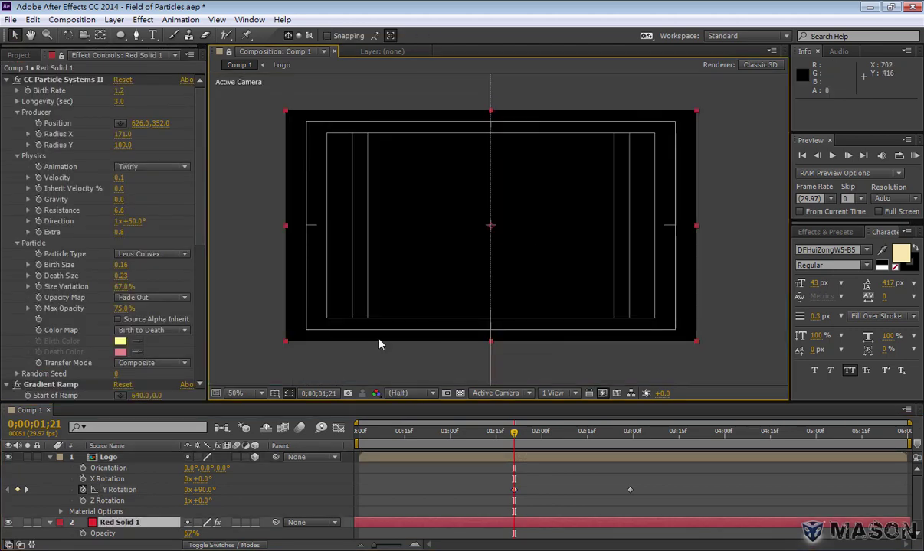
left_click(50, 458)
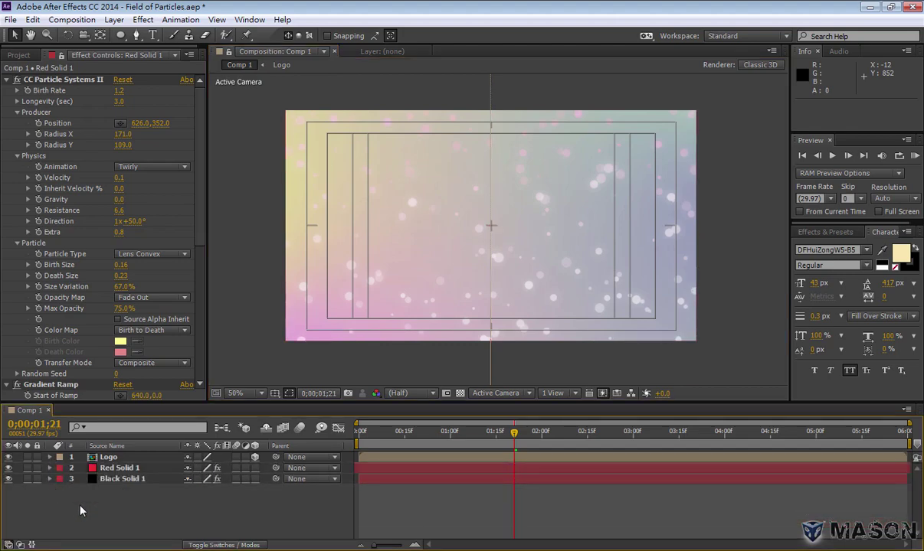
left_click(663, 375)
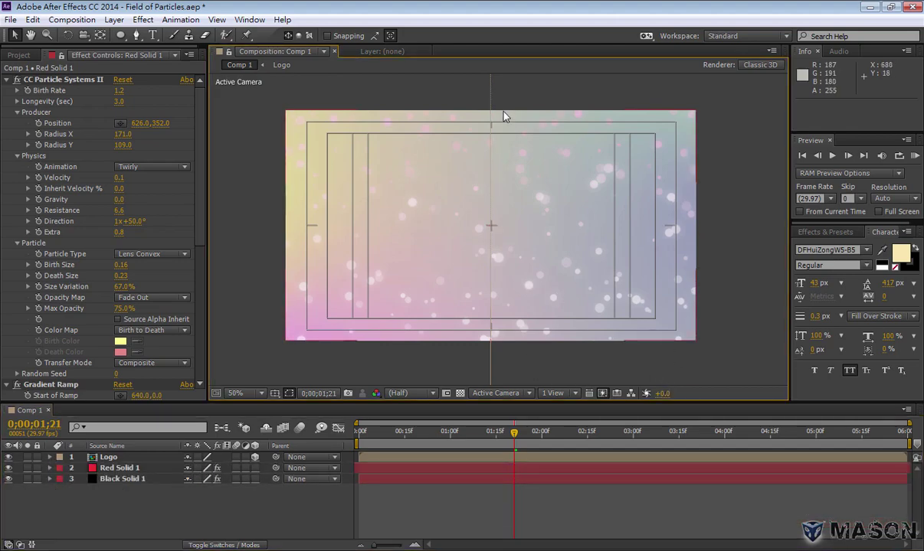
left_click(289, 394)
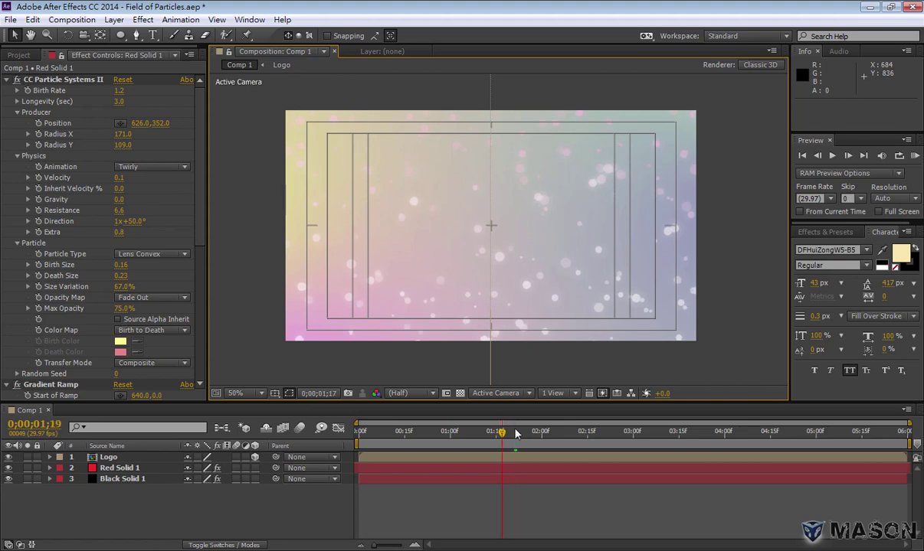
left_click_drag(516, 434, 700, 435)
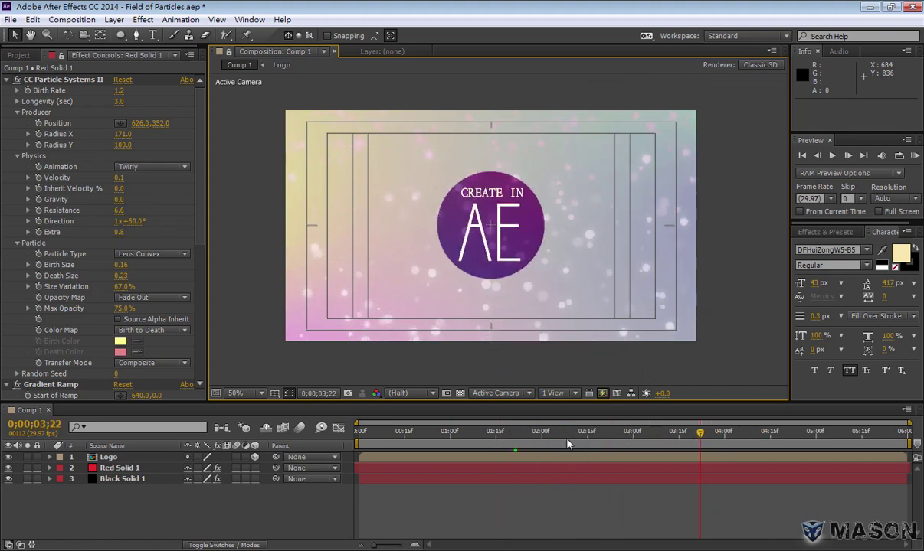
left_click(480, 432)
left_click(120, 458)
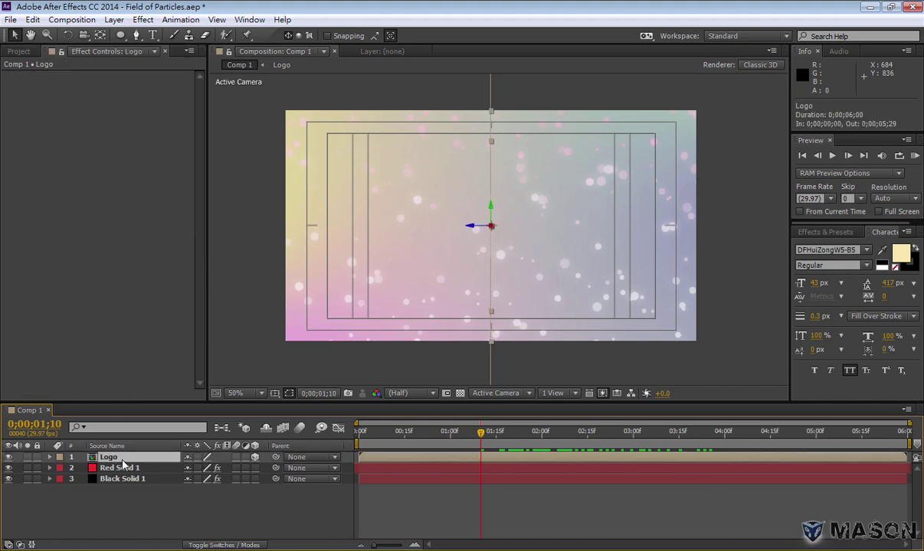
Apply Easy Ease to both Y Rotation keyframes, bracket the work area around the flip, and preview
key("u")
left_click_drag(640, 469, 508, 472)
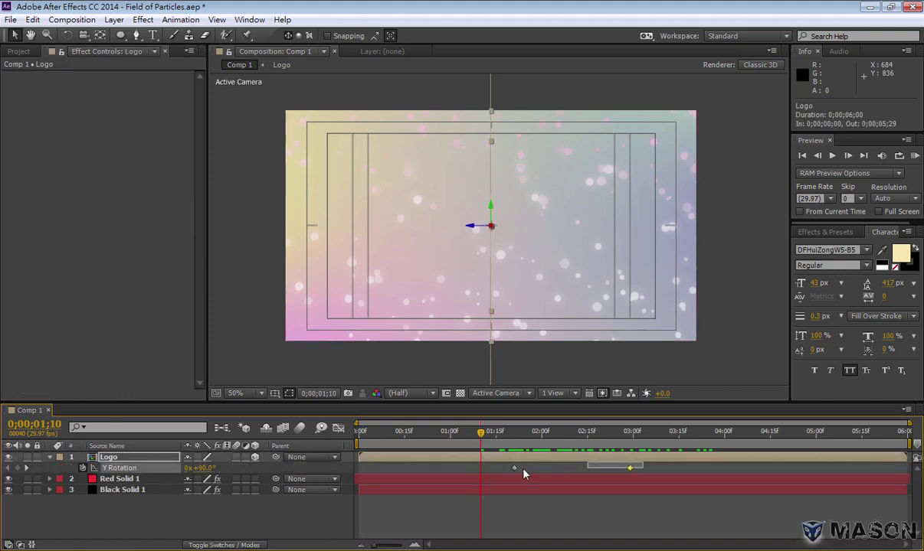
right_click(629, 470)
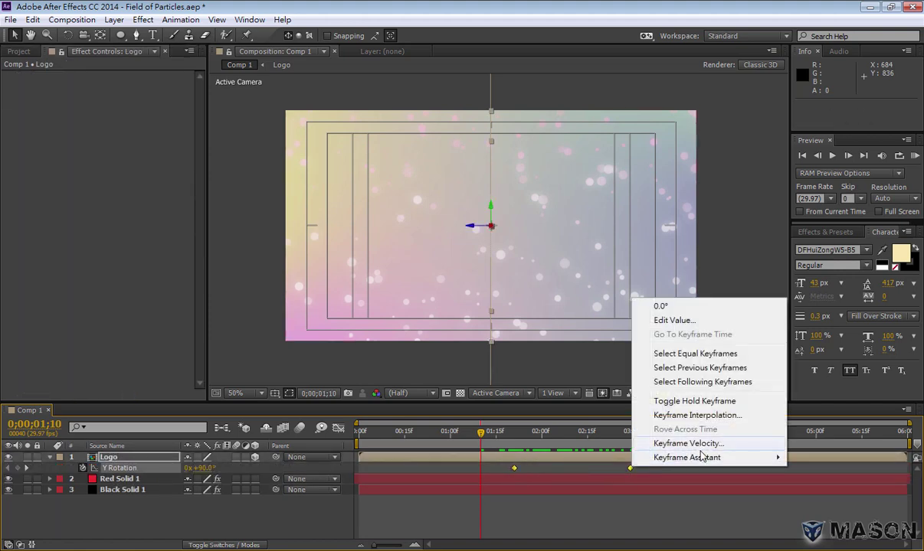
mouse_move(687, 457)
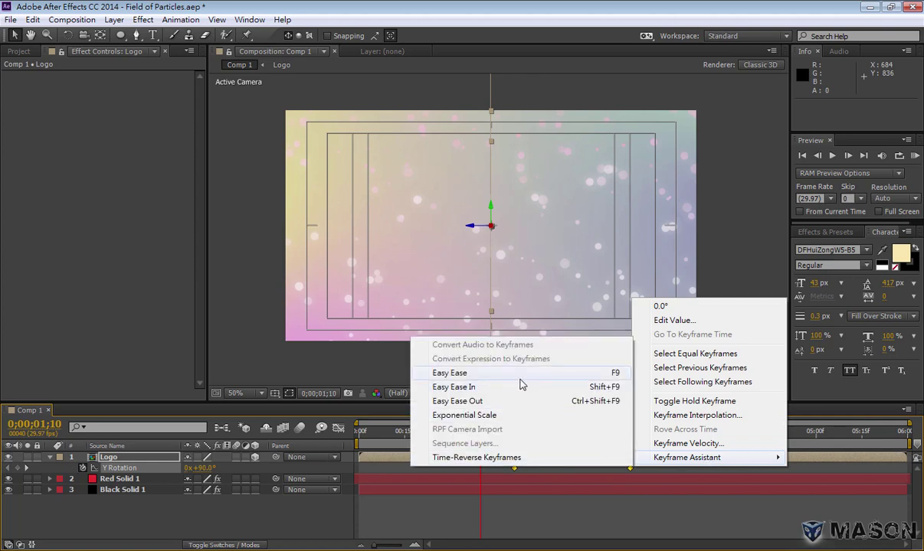
left_click(520, 376)
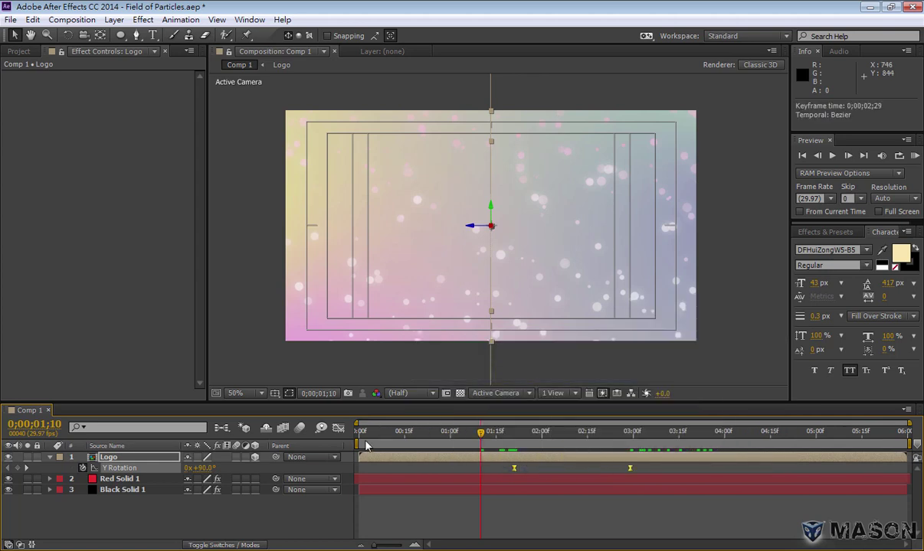
left_click_drag(360, 443, 493, 445)
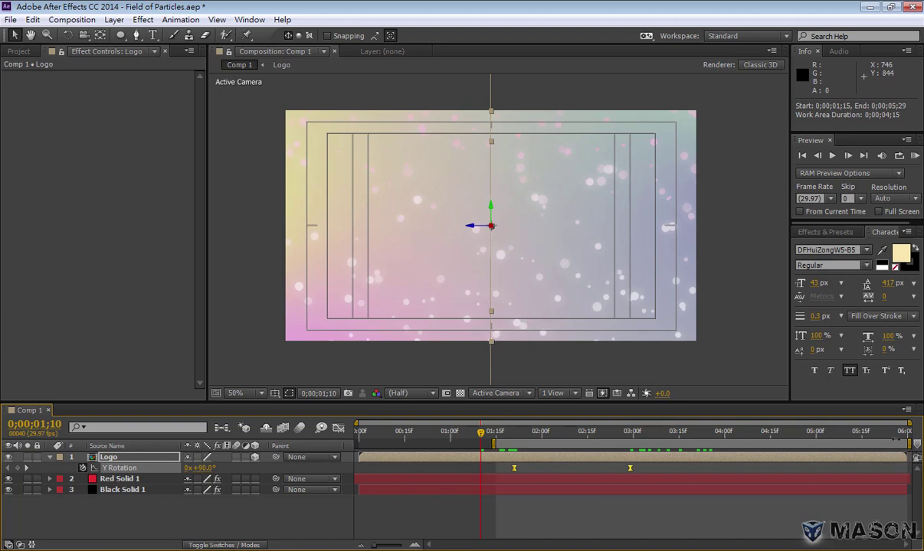
left_click_drag(908, 444, 653, 444)
key("KP_0")
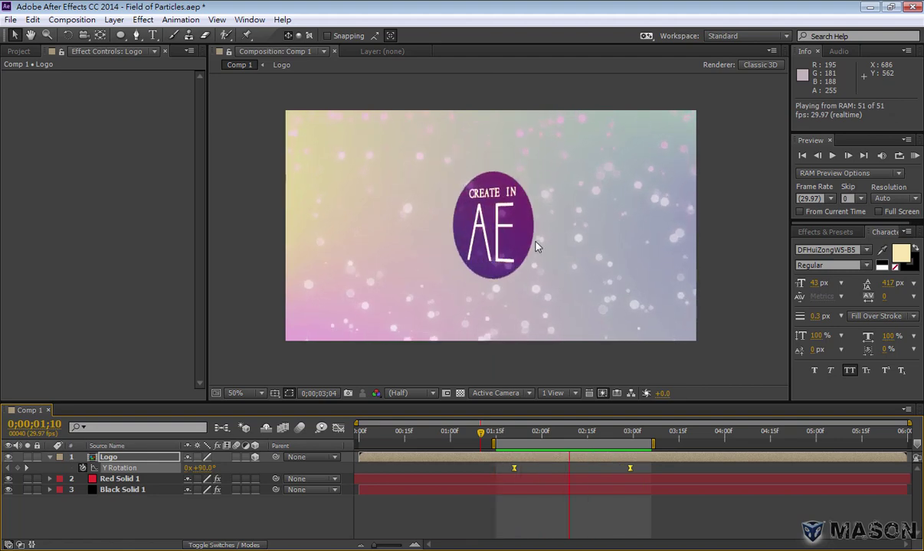
Move the ending Y Rotation keyframe earlier so the logo flips faster, and preview it
key("space")
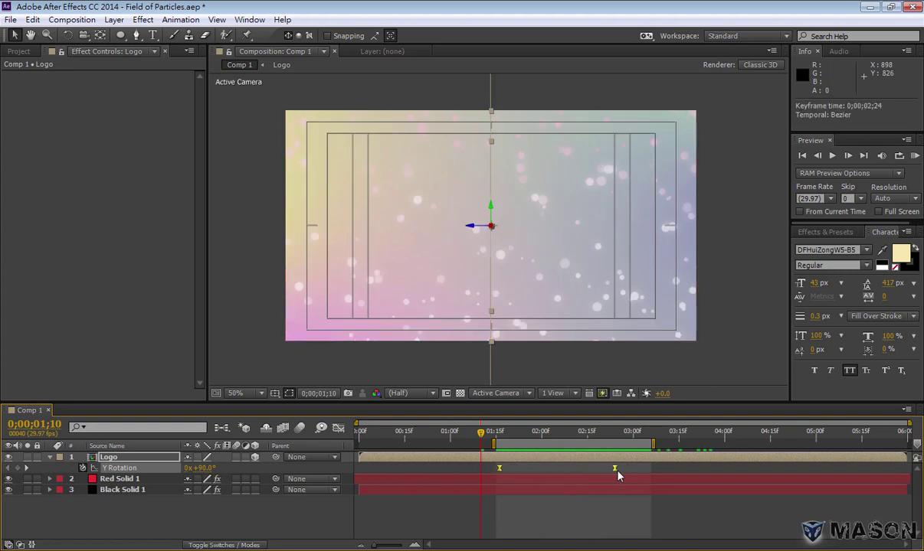
key("F2")
left_click(630, 470)
left_click_drag(586, 468, 581, 468)
left_click(597, 468)
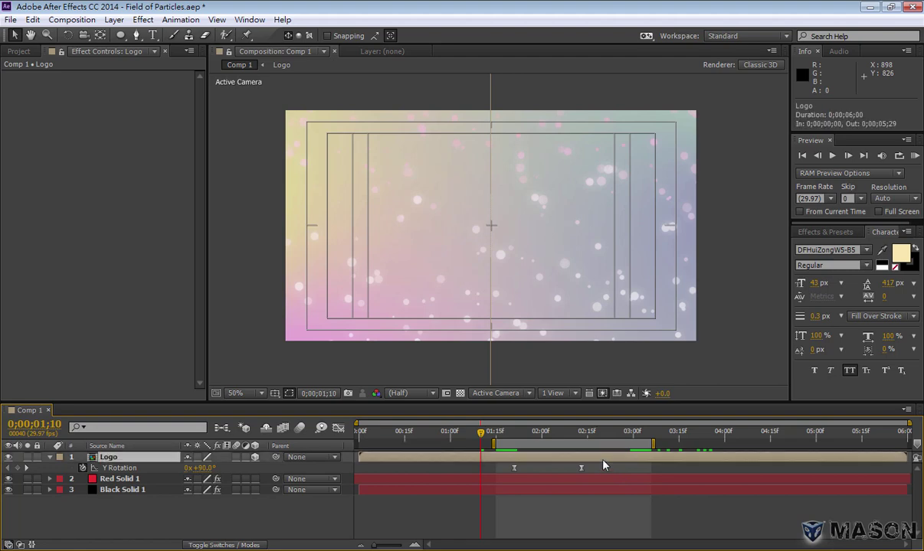
key("KP_0")
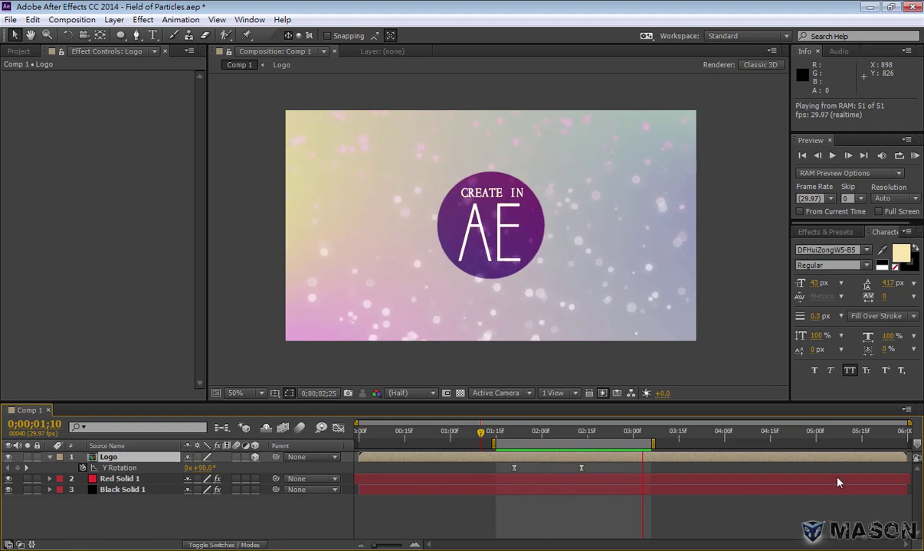
key("space")
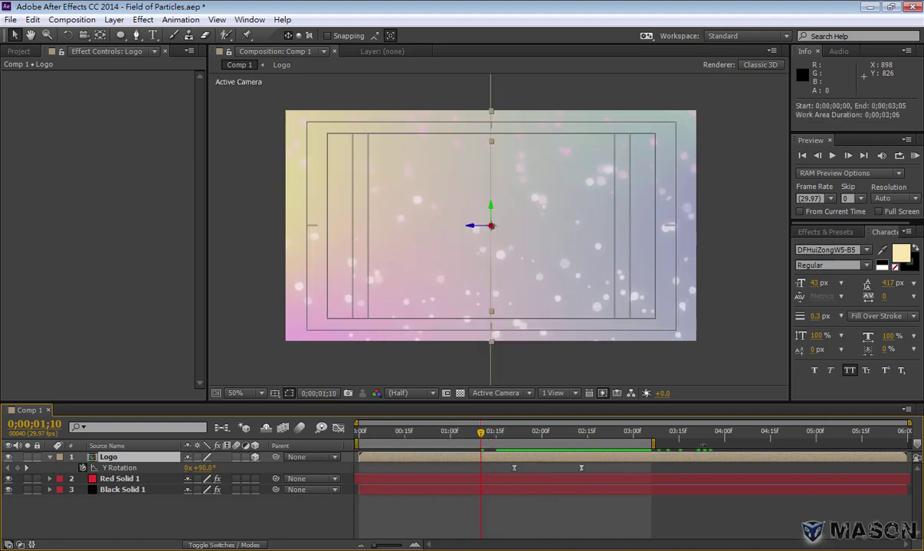
Reset the work area to the full 180-frame comp, shift both keyframes earlier, and preview
double_click(703, 446)
key("KP_0")
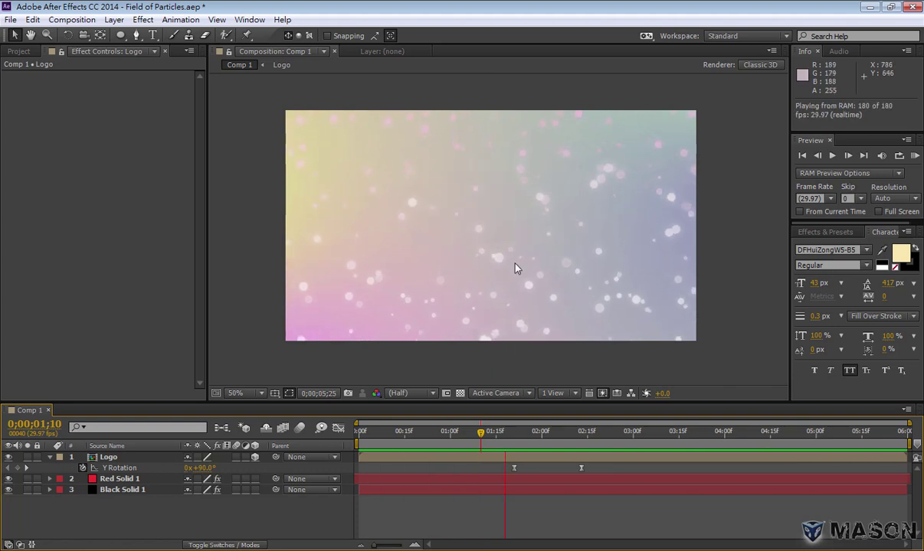
left_click(590, 450)
left_click_drag(591, 469, 488, 468)
left_click(504, 474)
key("KP_0")
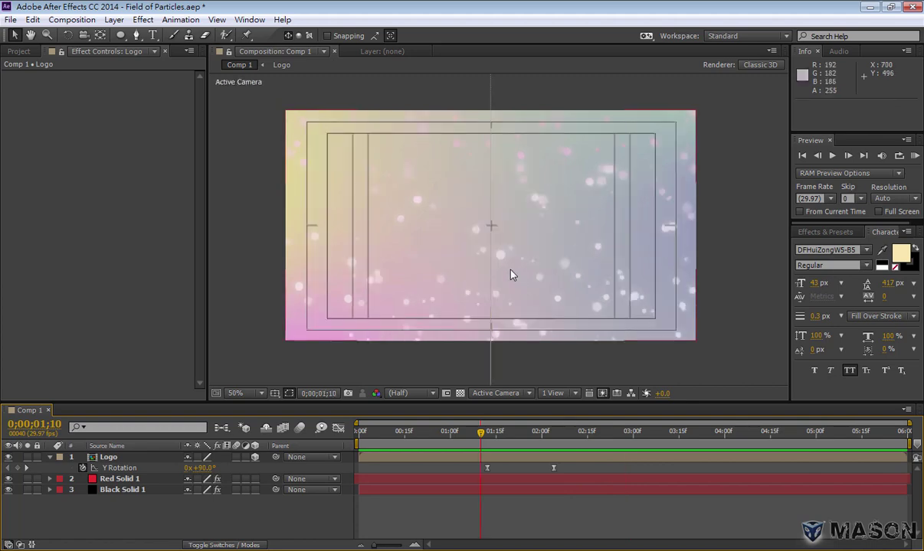
scroll(512, 271, "up", 2)
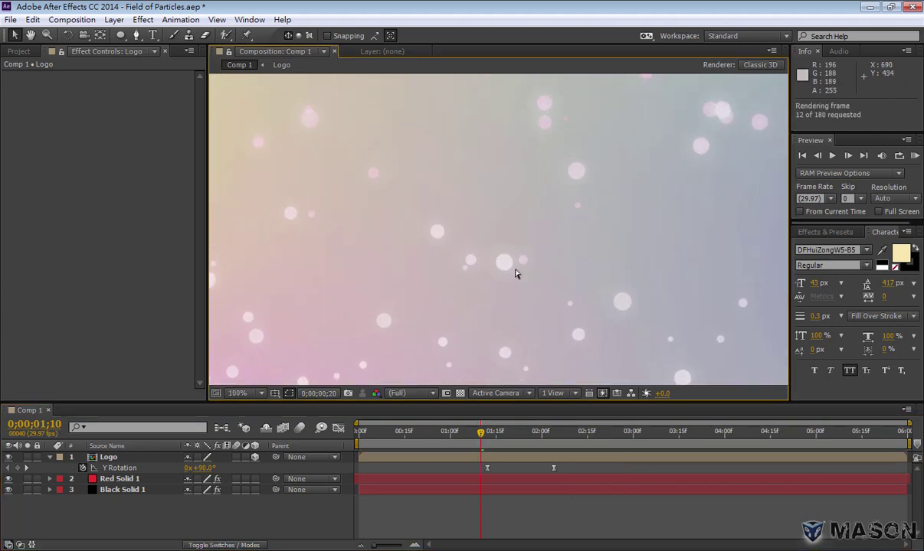